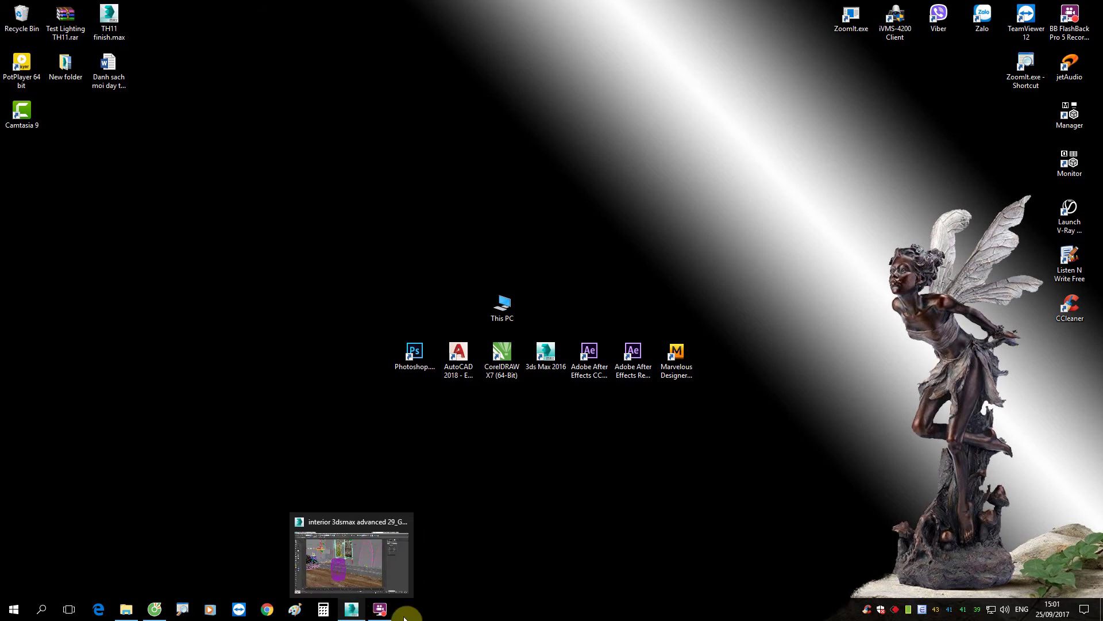
Step: Restore 3ds Max, review the earlier glass jar render, close it and select the jar
left_click(353, 608)
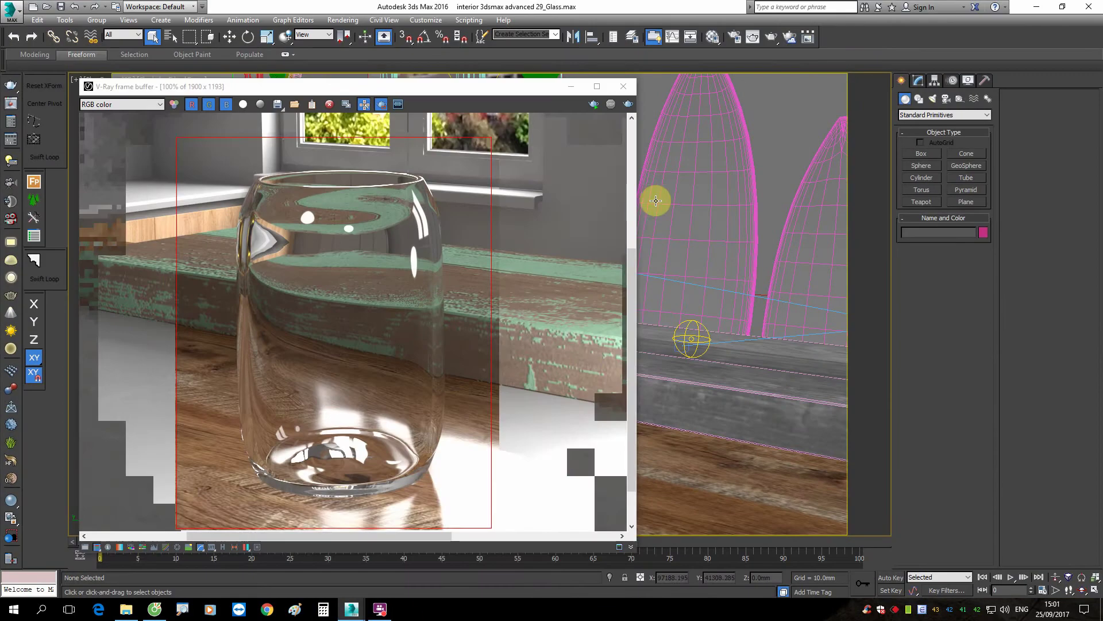
middle_click_drag(347, 373, 383, 369)
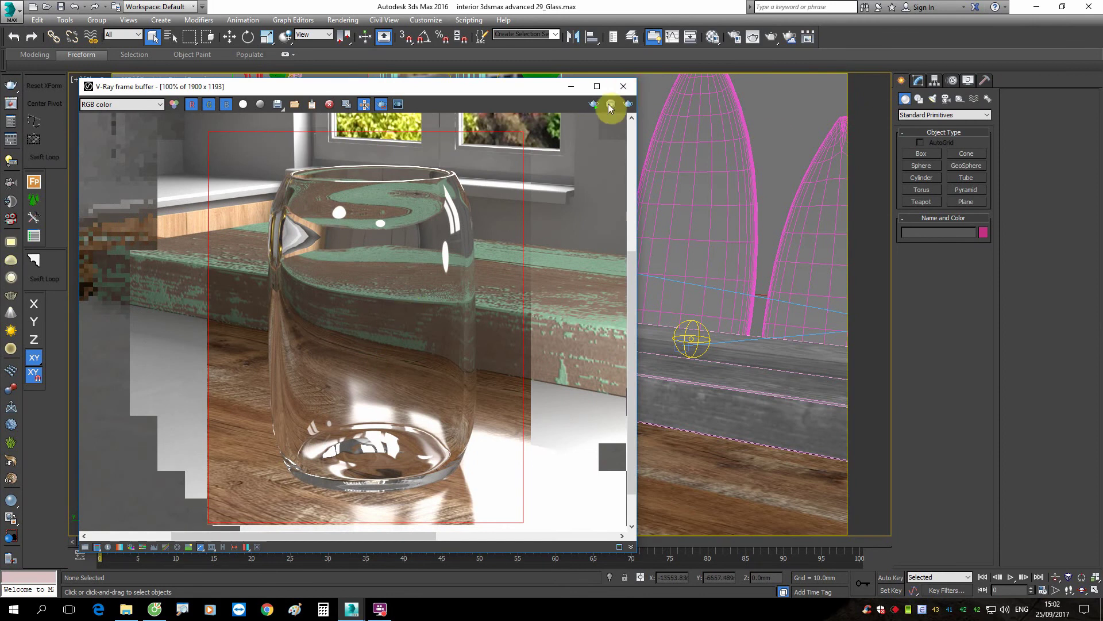
left_click(623, 86)
left_click(443, 320)
Step: Delete the jar's TurboSmooth modifier, isolate the jar, and bring up the Material Editor
key("w")
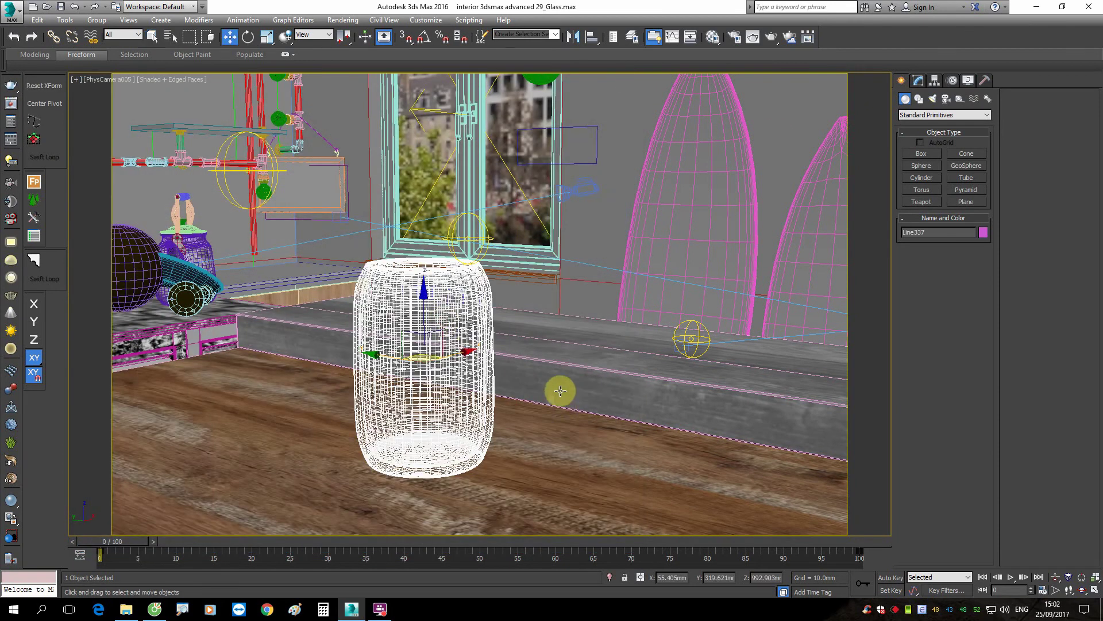
left_click(918, 80)
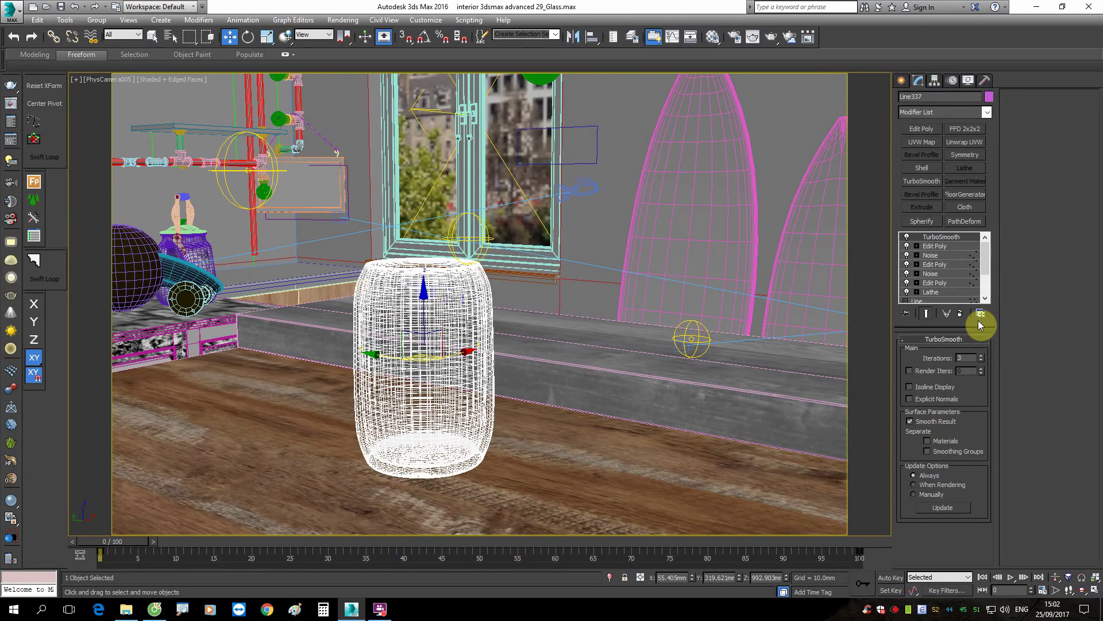
left_click(960, 313)
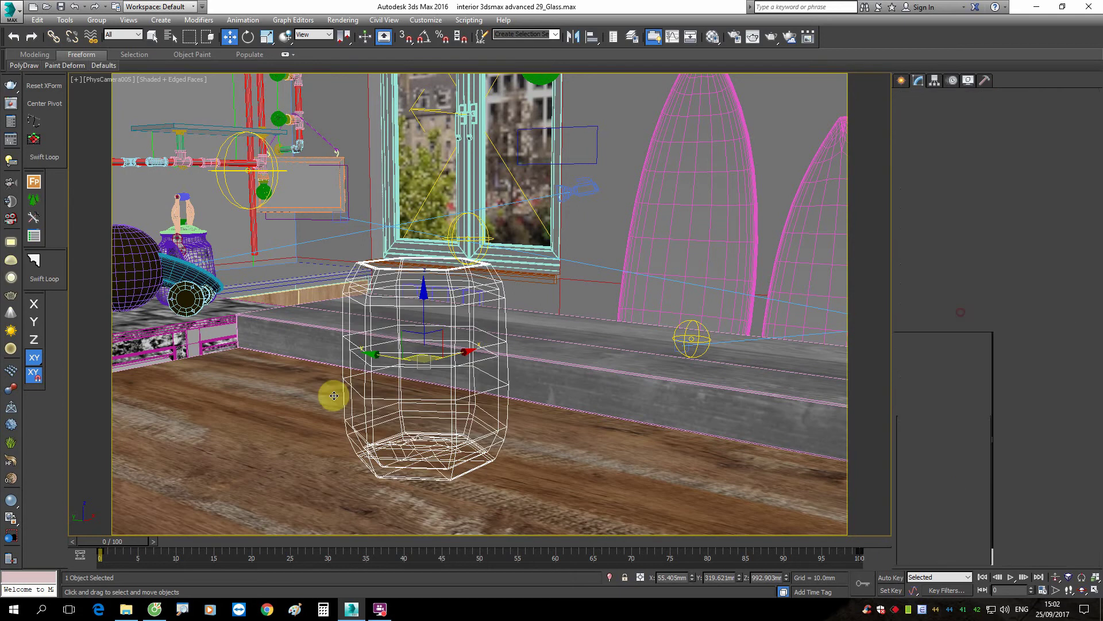
left_click(610, 577)
middle_click_drag(499, 348, 482, 391)
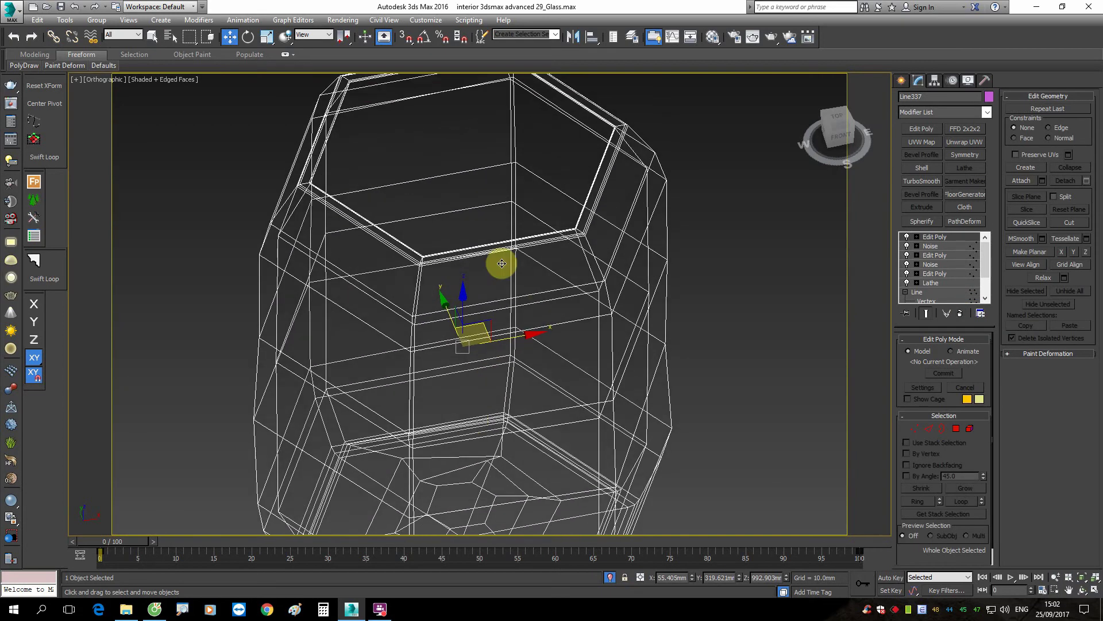
key("m")
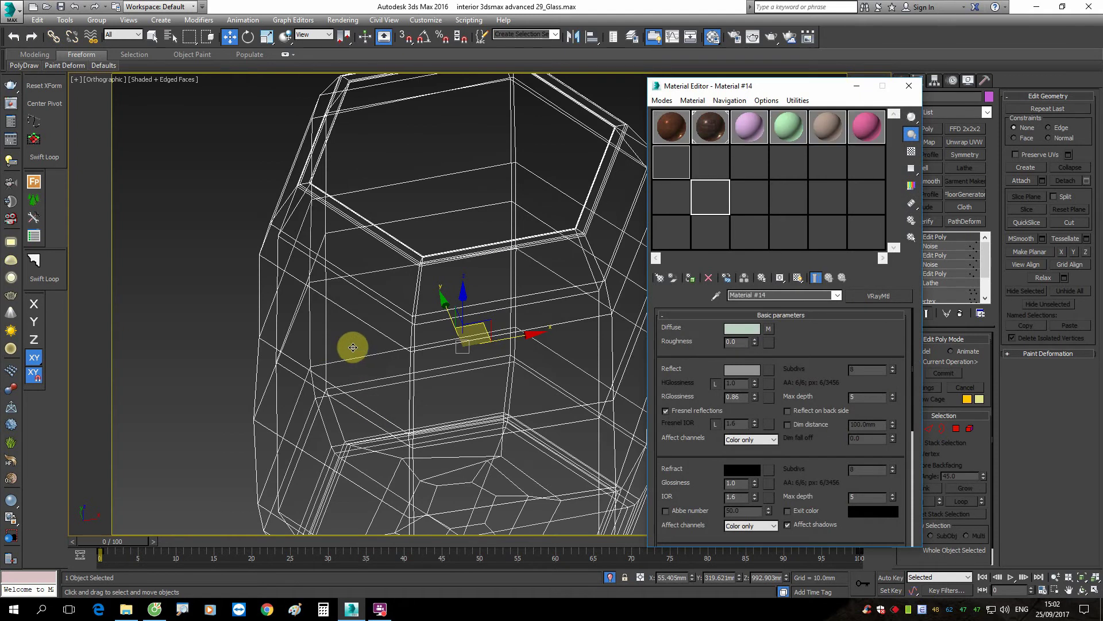
Step: Load the gLASS VRayMtl with a black refraction colour, then close the Material Editor
left_click(688, 205)
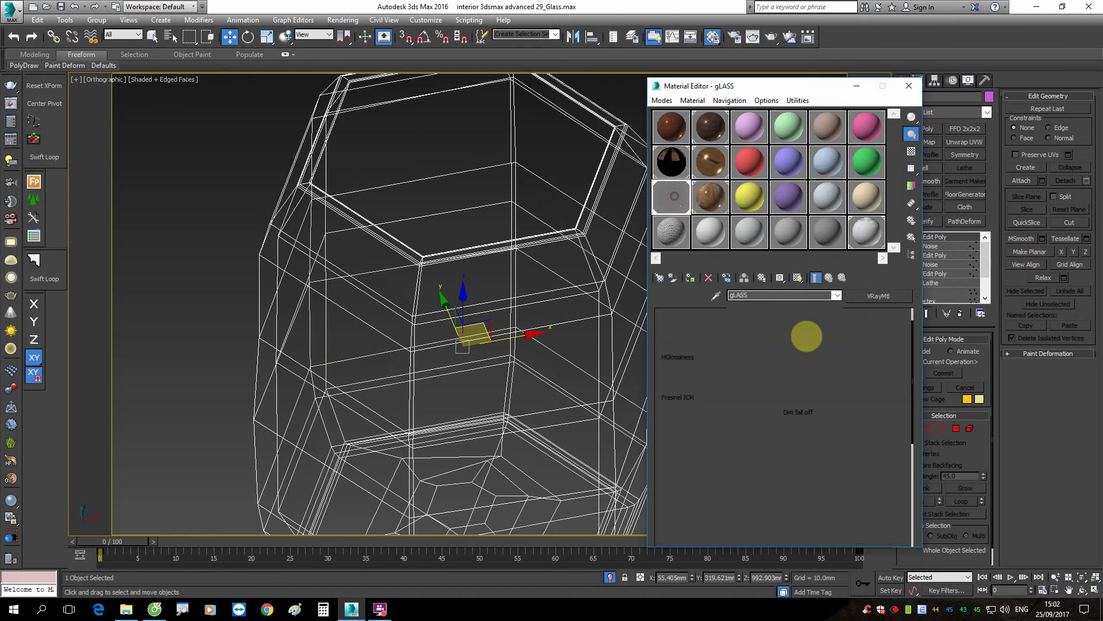
scroll(805, 338, "down", 1)
left_click(746, 443)
left_click(339, 83)
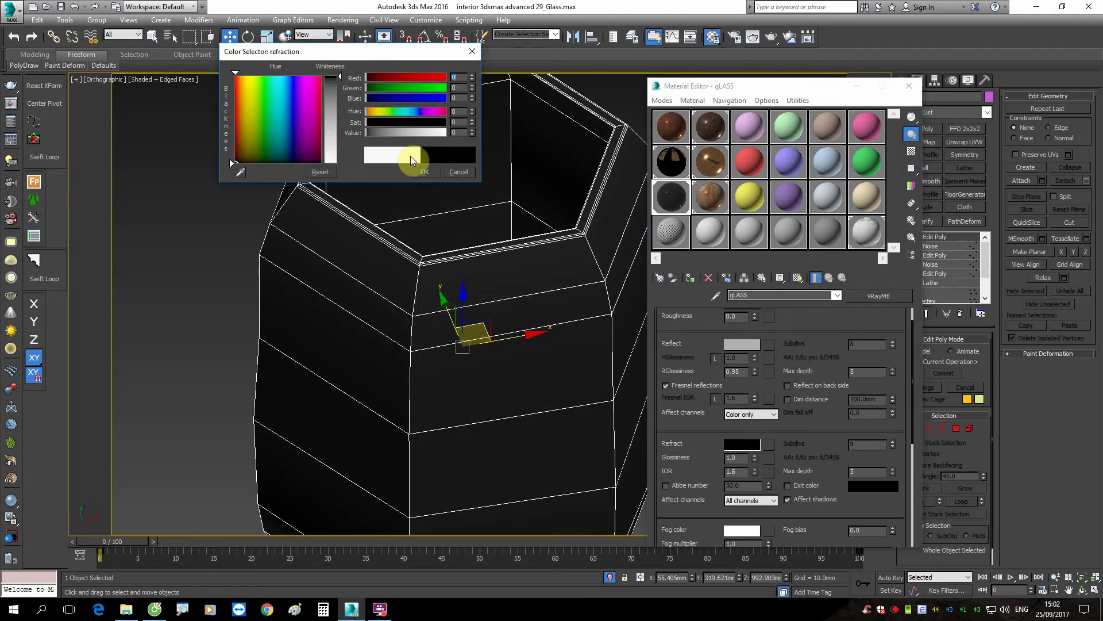
left_click(423, 171)
middle_click_drag(431, 192, 454, 222, "alt")
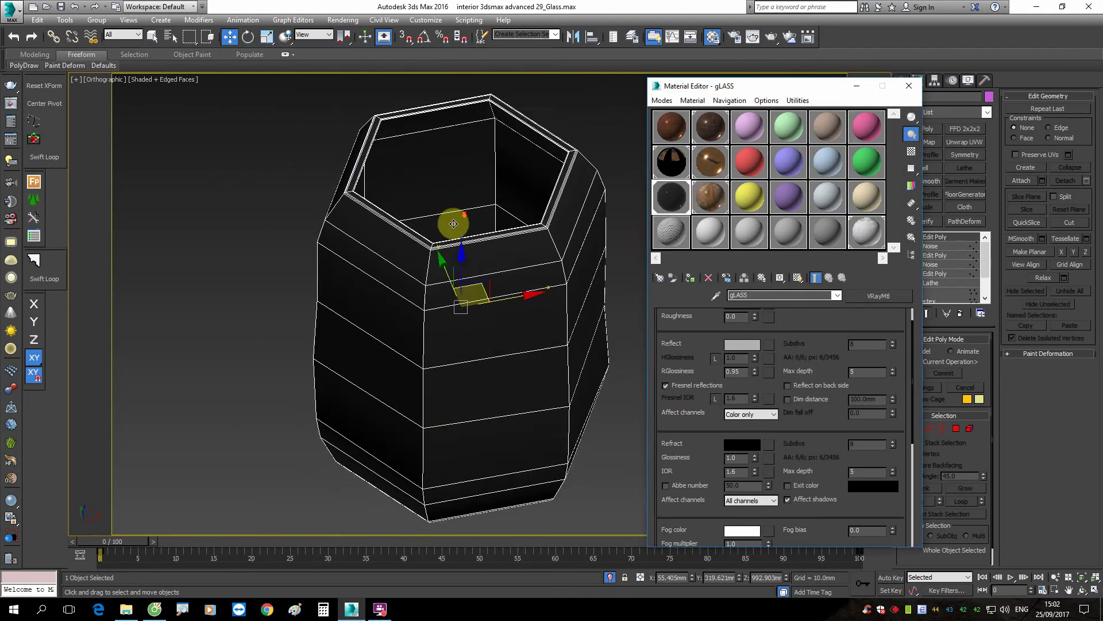
left_click(909, 86)
scroll(572, 284, "up", 3)
Step: Enter Polygon mode on the jar and select all of its polygons
key("4")
left_click(569, 266)
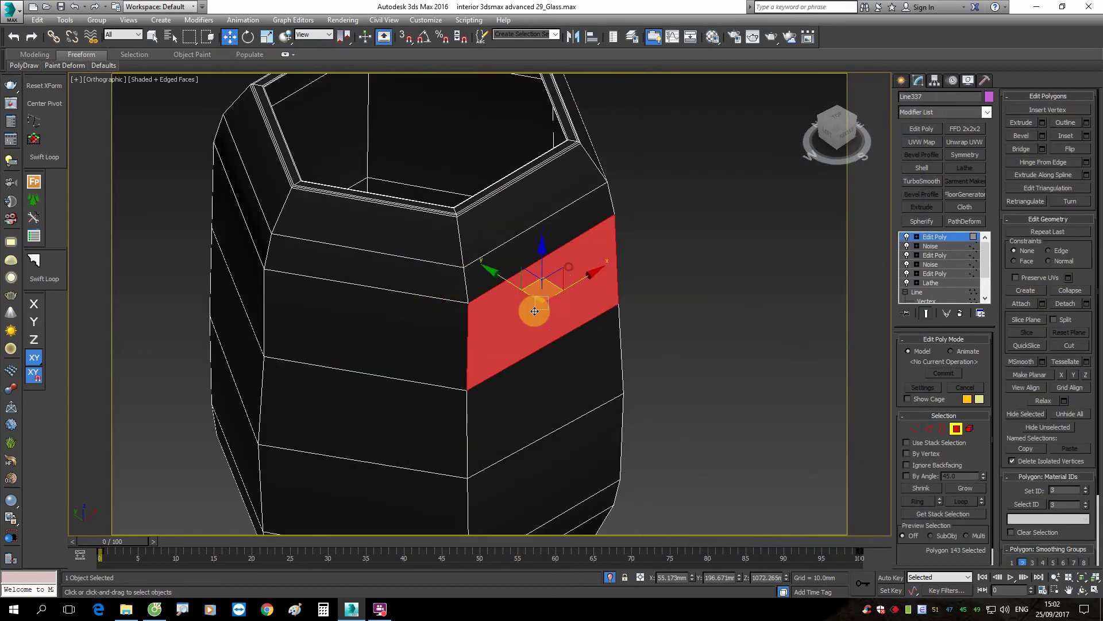
mouse_move(569, 266)
middle_mouse_down("alt")
mouse_move(594, 372)
mouse_move(525, 364)
middle_mouse_up("alt")
left_click(594, 371)
scroll(543, 364, "down", 2)
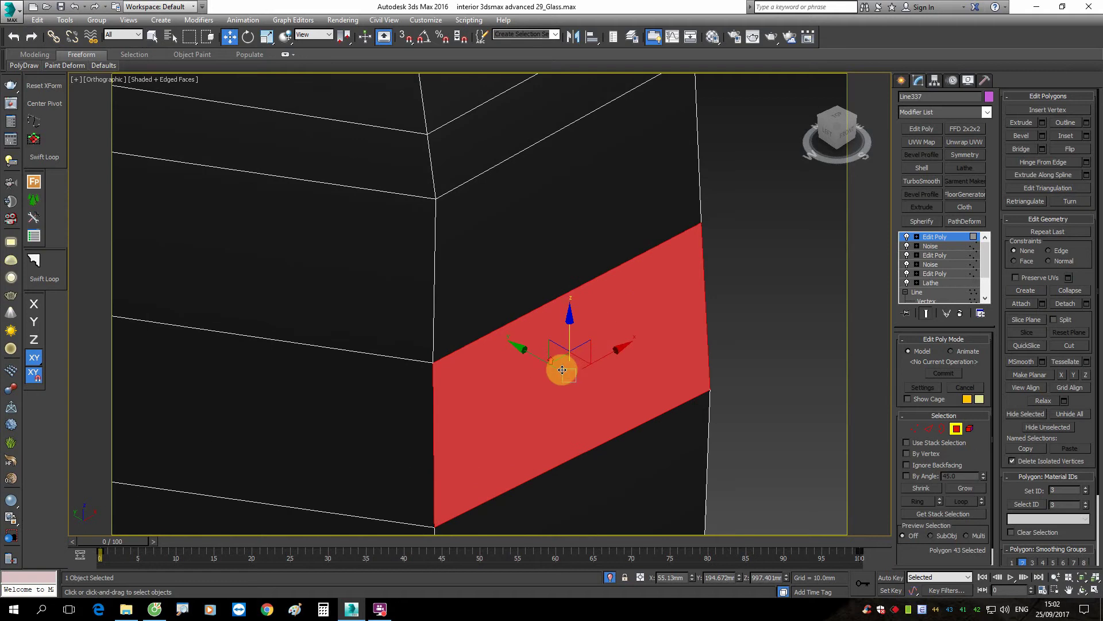
scroll(571, 365, "down", 3)
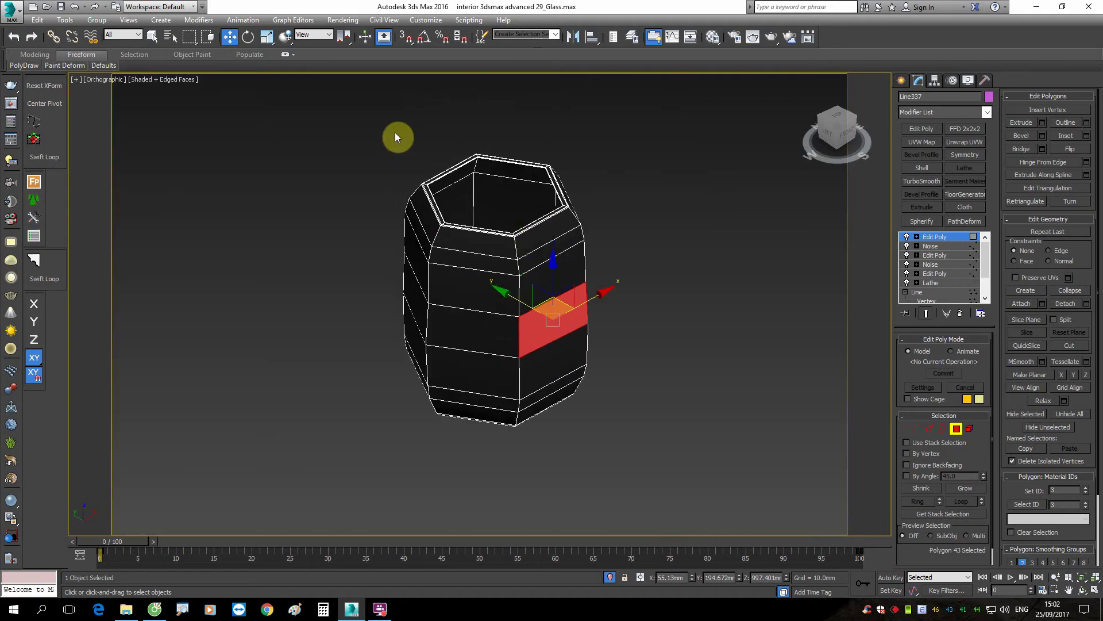
left_click_drag(338, 116, 645, 475)
scroll(456, 169, "up", 2)
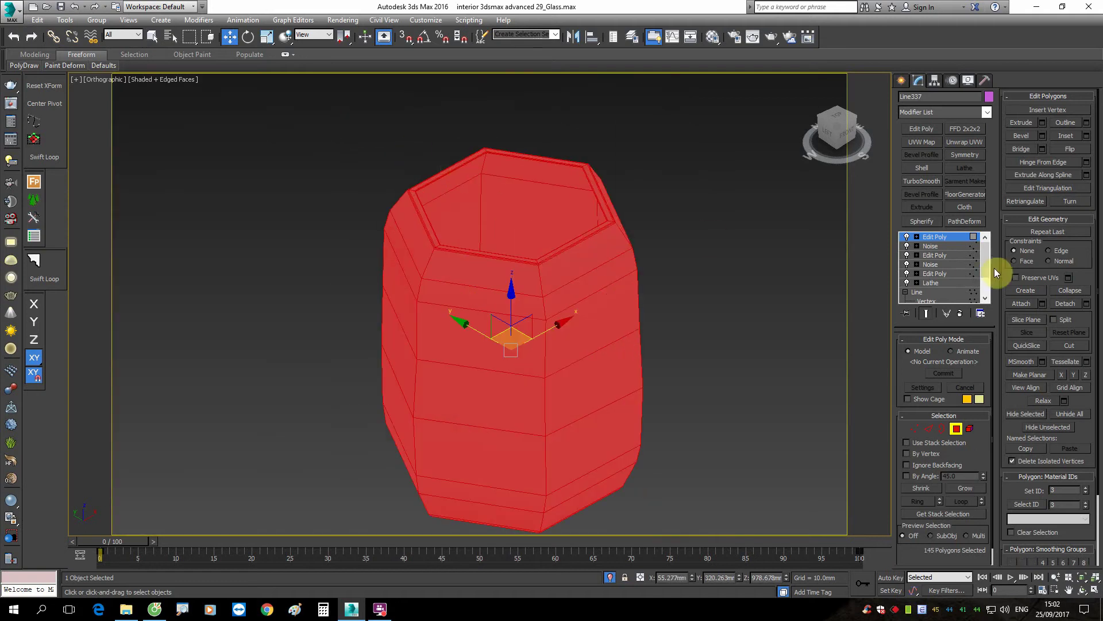
Step: Flip the normals in the jar's Lathe modifier and return to the top Edit Poly
left_click(936, 284)
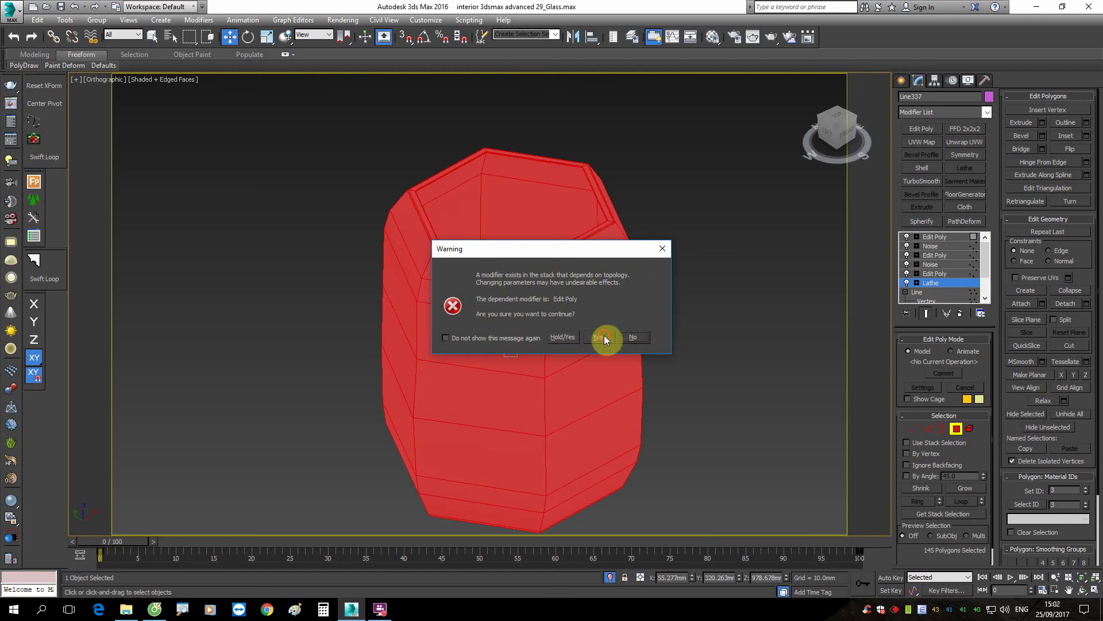
left_click(605, 335)
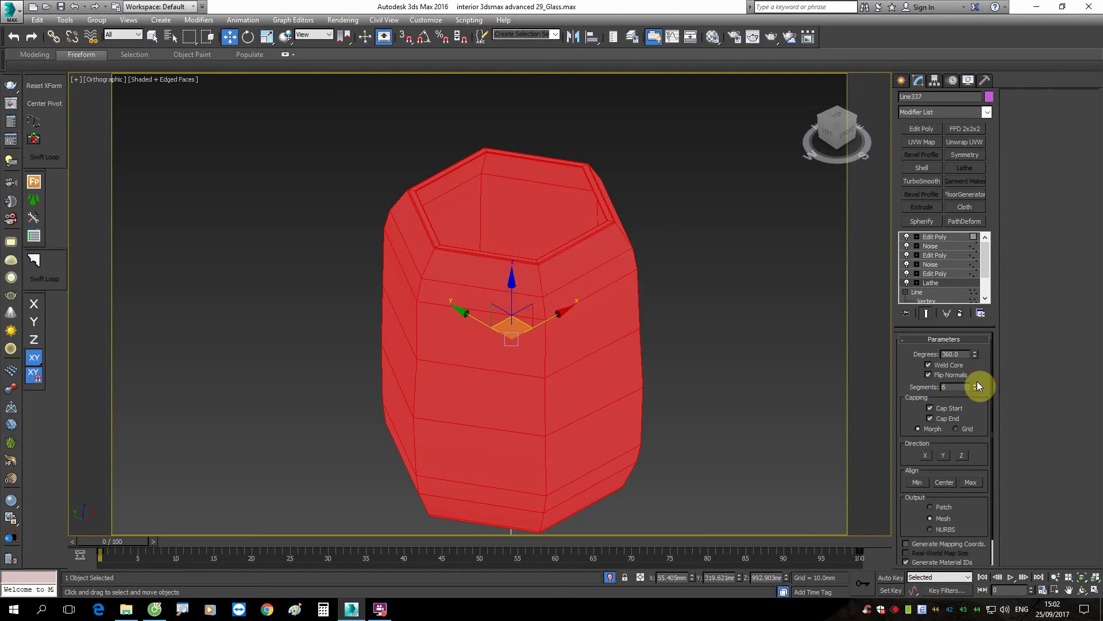
left_click(945, 374)
left_click(935, 237)
scroll(546, 180, "down", 3)
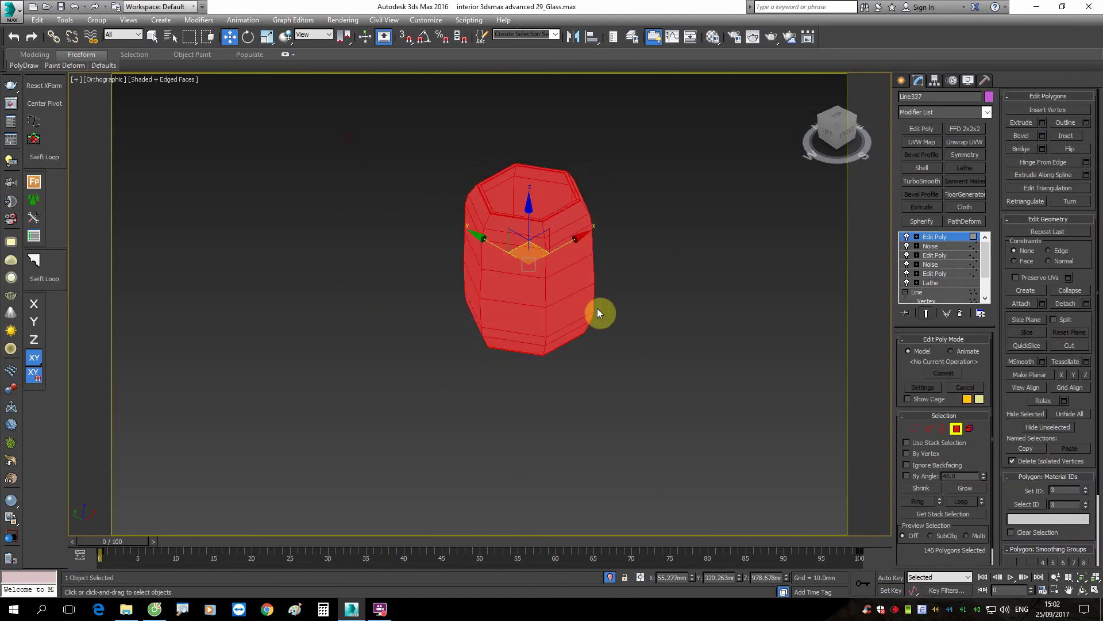
scroll(564, 234, "up", 3)
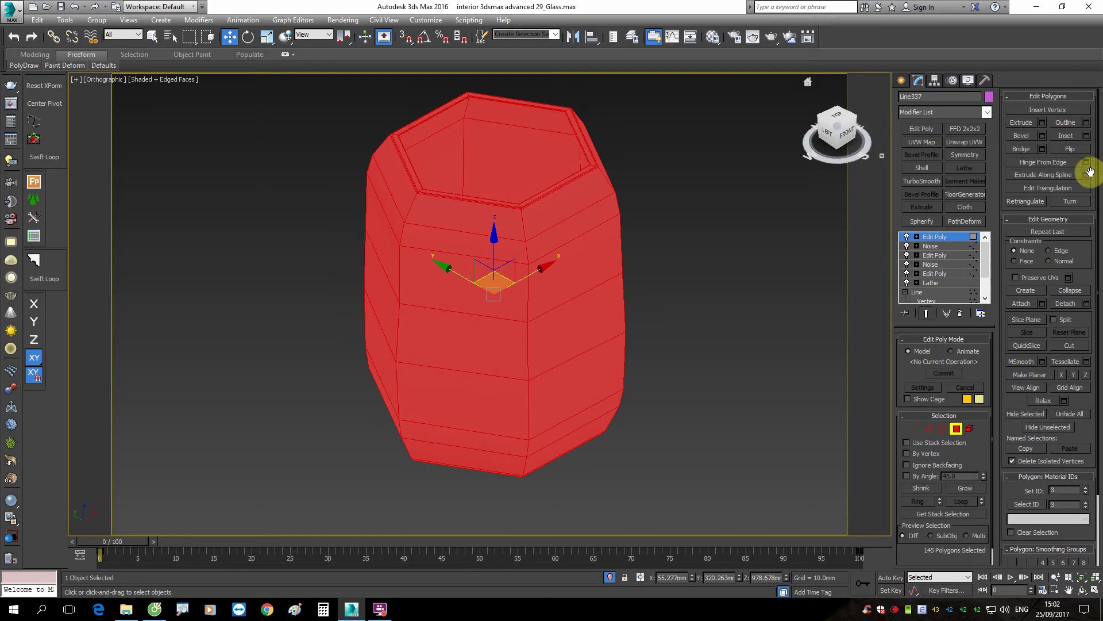
Step: Clear the polygon selection, check a front face, and exit polygon editing
left_click(1080, 151)
left_click(705, 370)
scroll(541, 236, "up", 4)
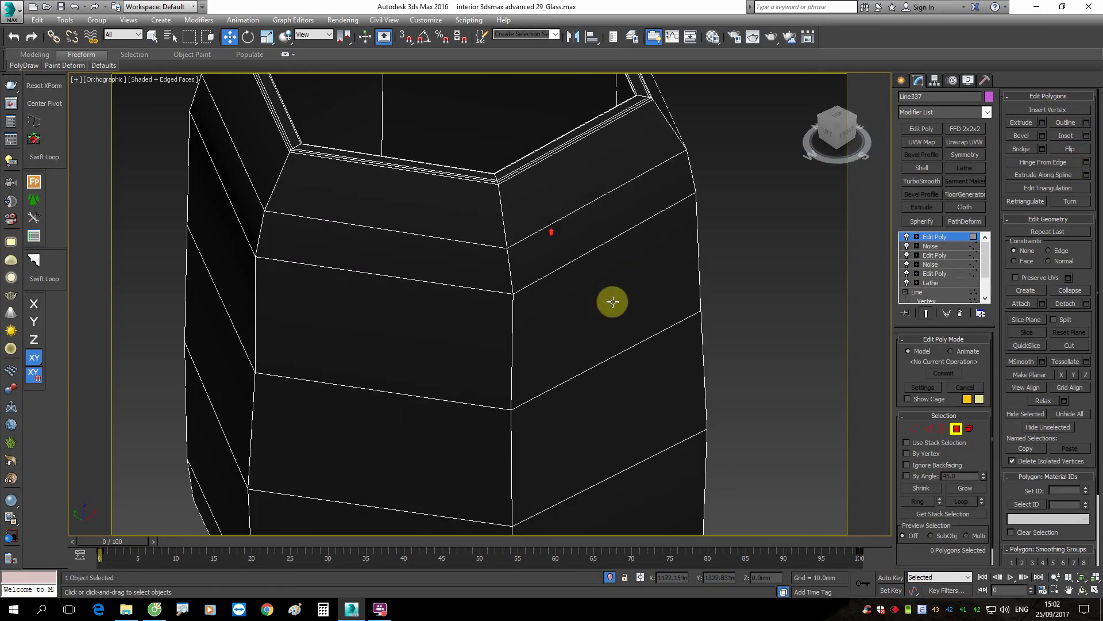
left_click(613, 301)
mouse_move(529, 360)
middle_mouse_down("alt")
mouse_move(525, 377)
mouse_move(581, 362)
middle_mouse_up("alt")
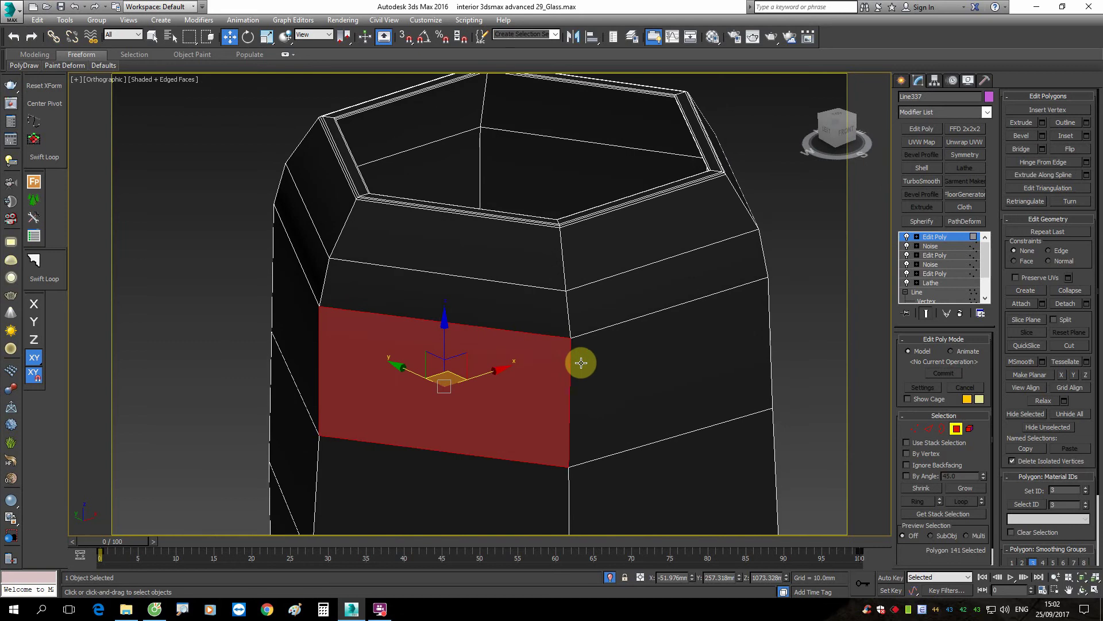
left_click(901, 81)
left_click(918, 81)
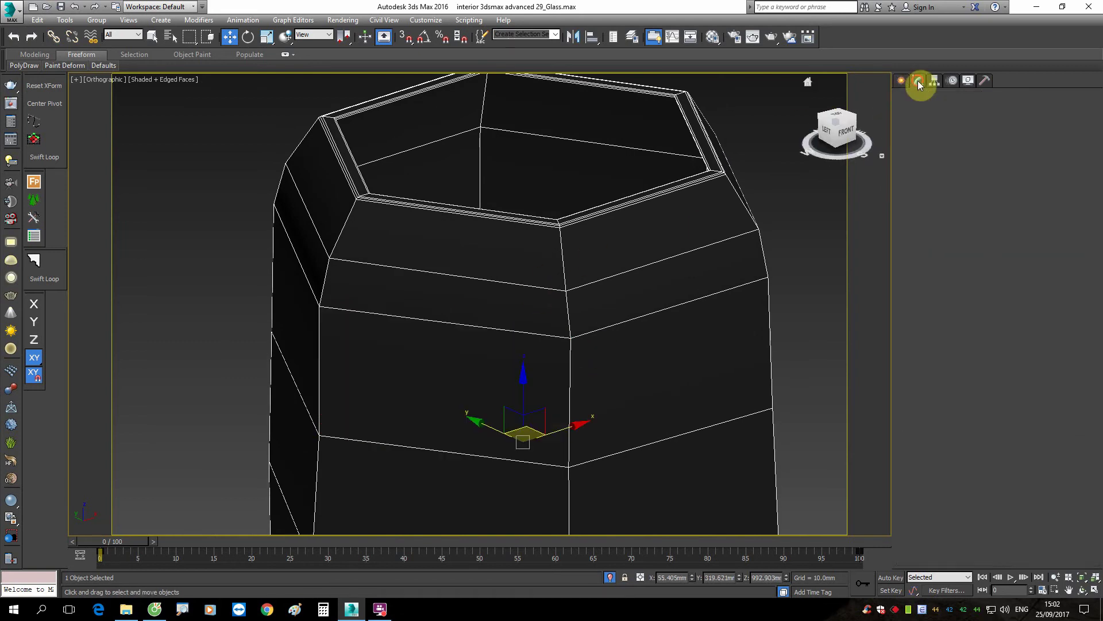
Step: Add TurboSmooth to the jar at 3 iterations and exit Isolate Selection
left_click(922, 180)
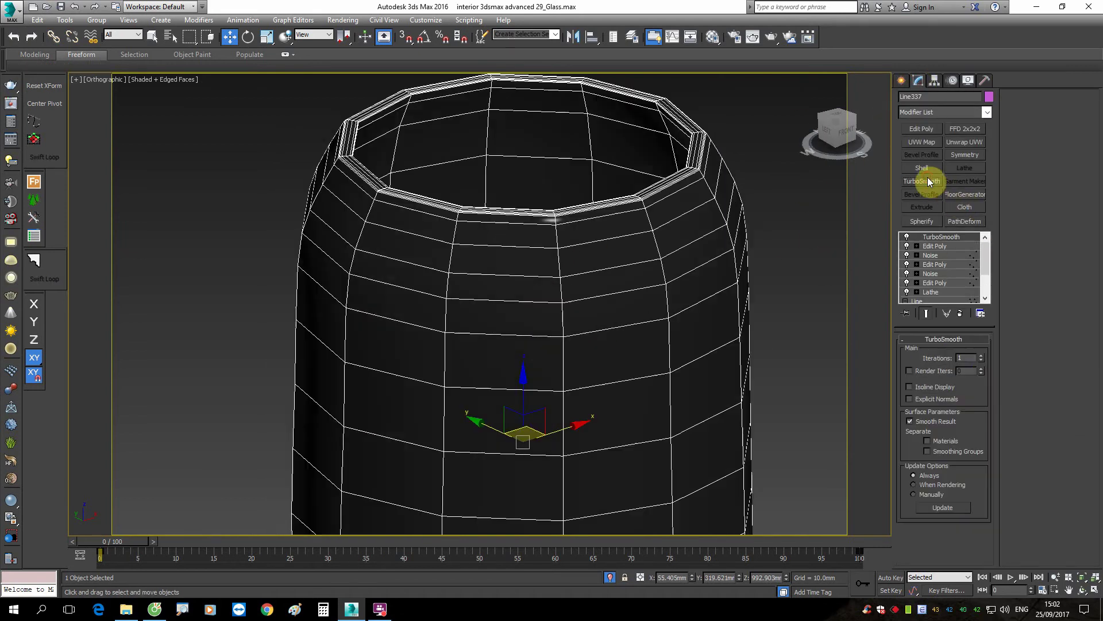
left_click(981, 354)
left_click(980, 355)
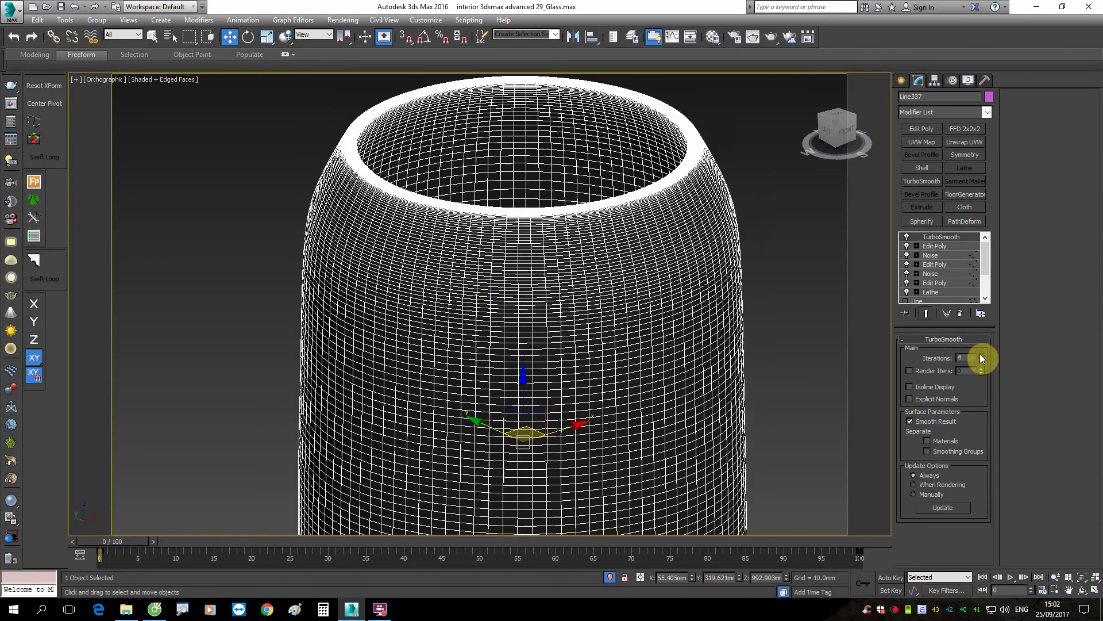
left_click(980, 354)
left_click(981, 360)
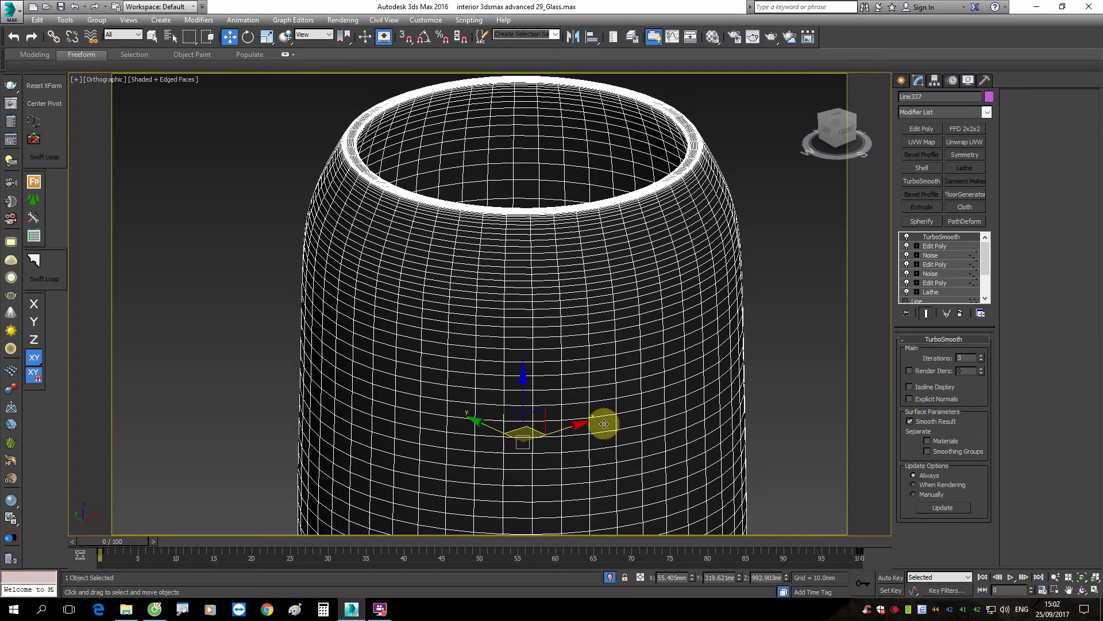
scroll(586, 353, "down", 4)
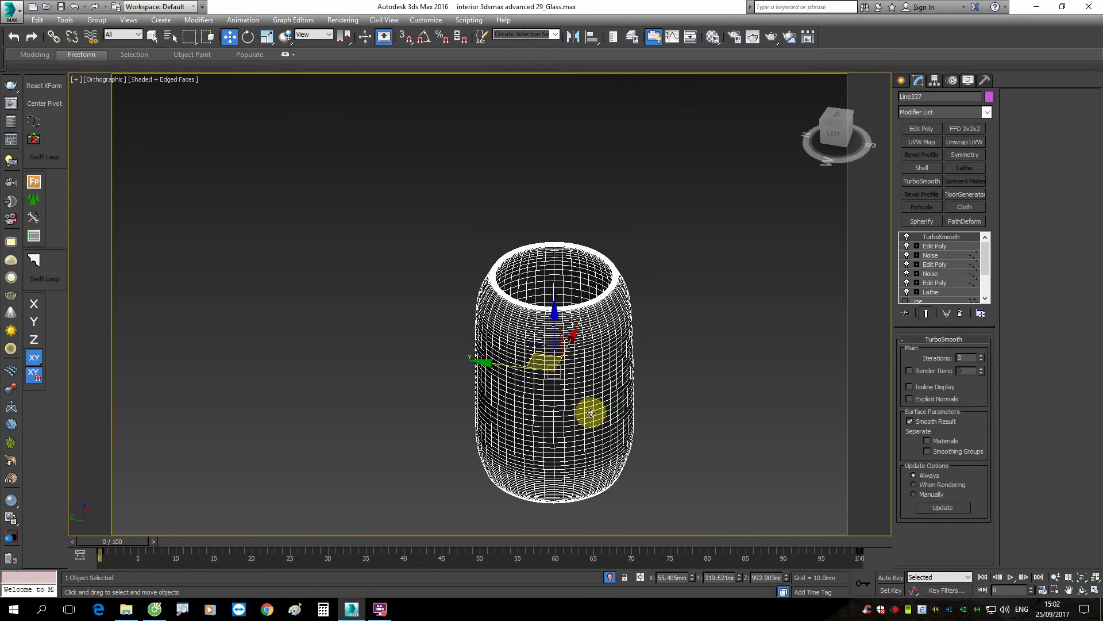
middle_click_drag(617, 413, 595, 405, "alt")
scroll(604, 402, "up", 5)
left_click(611, 577)
Step: Switch to PhysCamera005 and set the gLASS material's refraction colour to white
key("c")
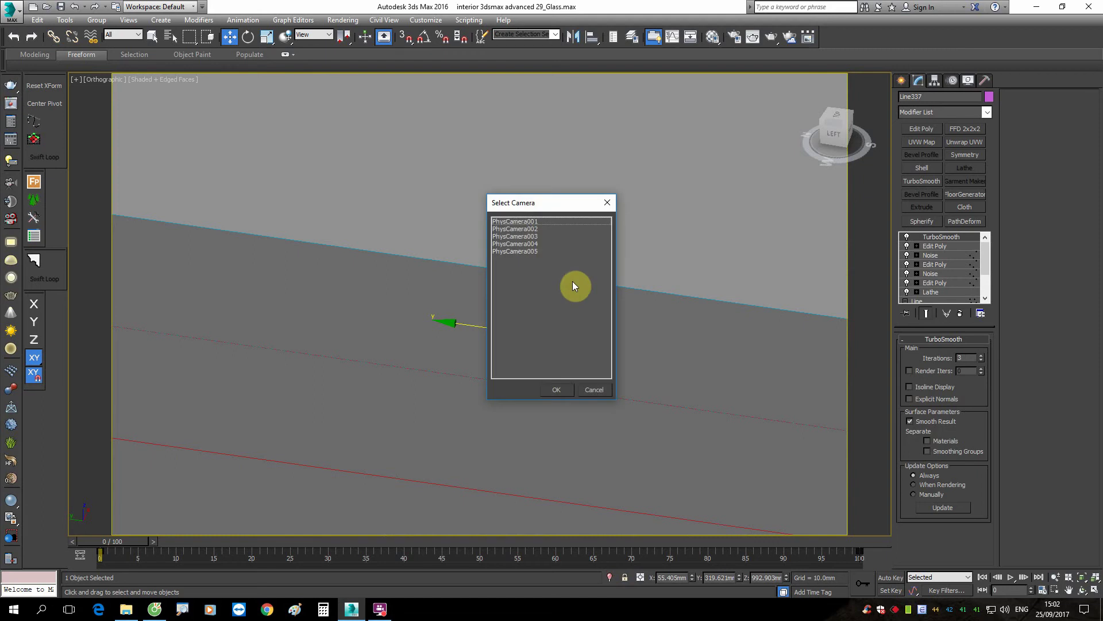
double_click(552, 251)
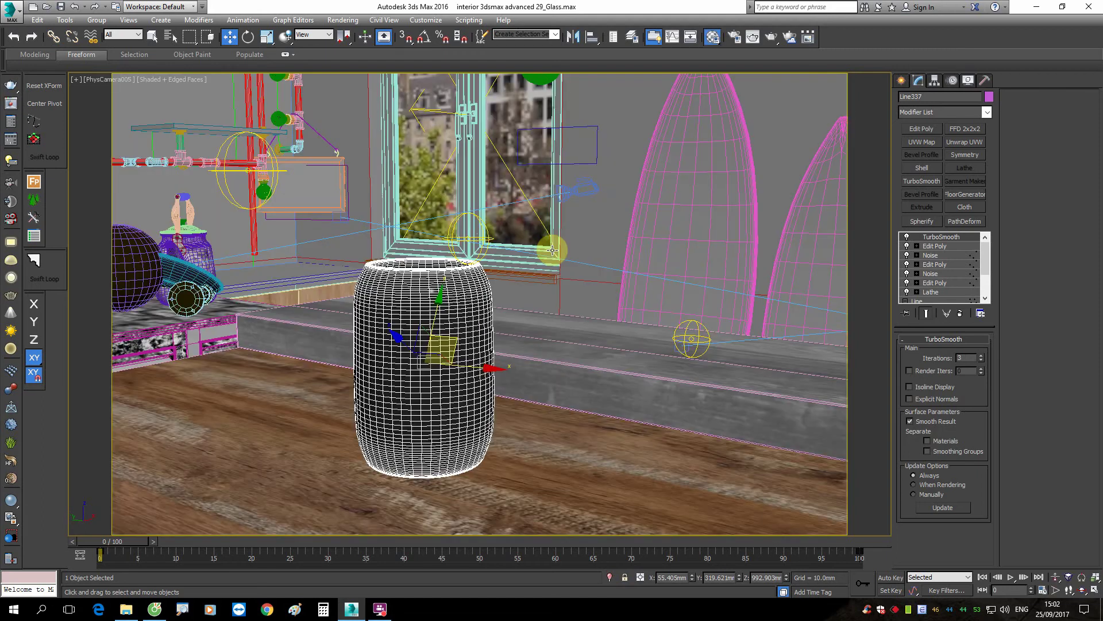
key("m")
left_click(741, 444)
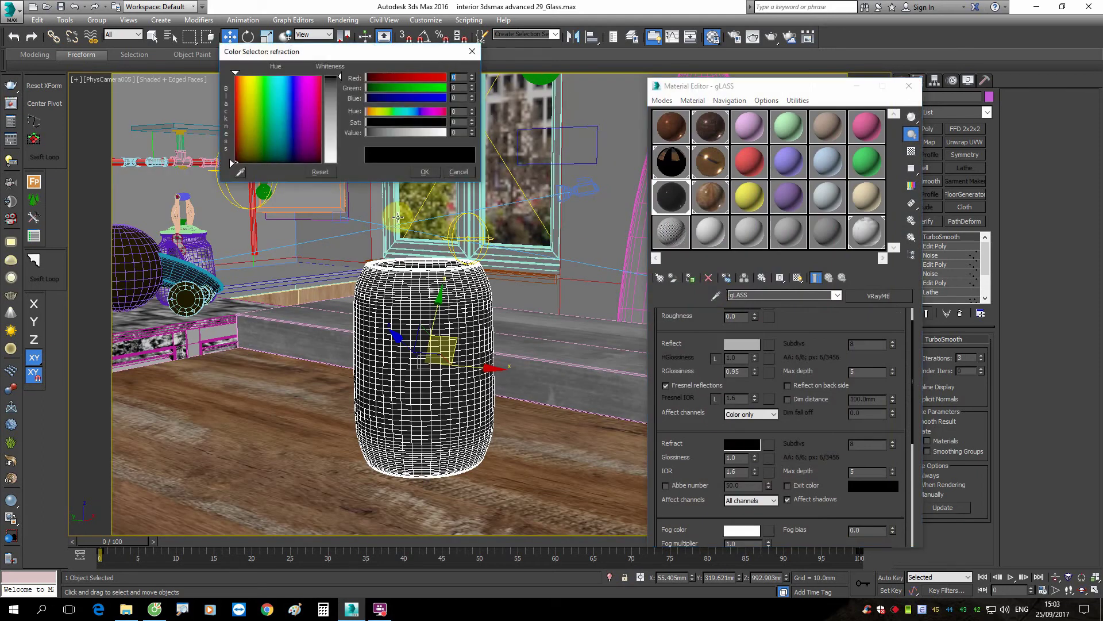
left_click(342, 166)
left_click(425, 173)
Step: Open the V-Ray frame buffer and start rendering the glass vase
right_click(510, 206)
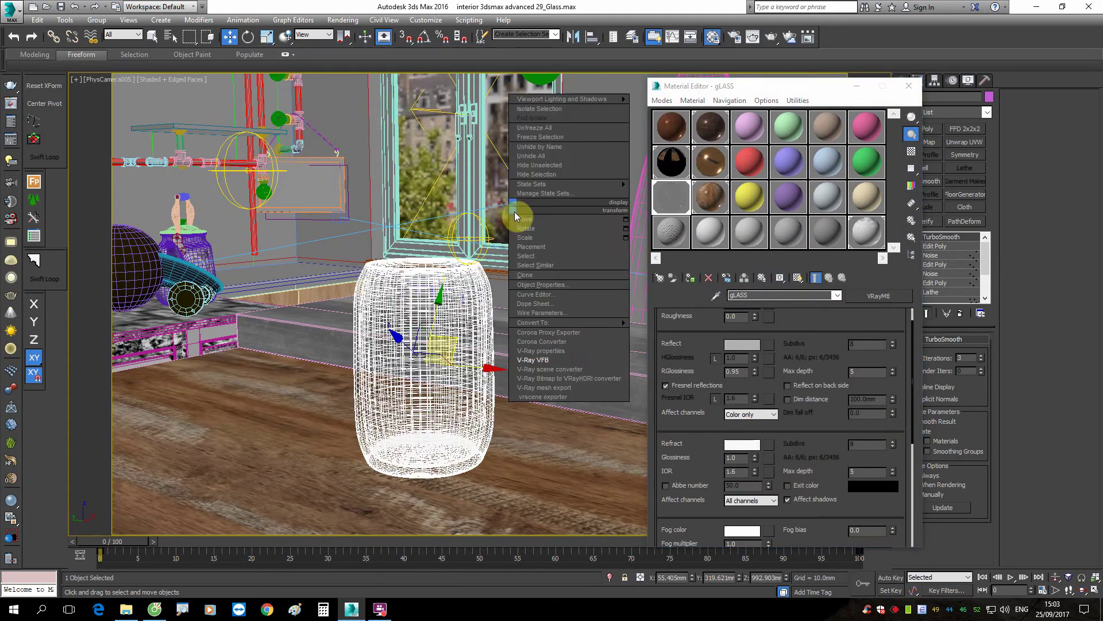
left_click(562, 360)
left_click(628, 104)
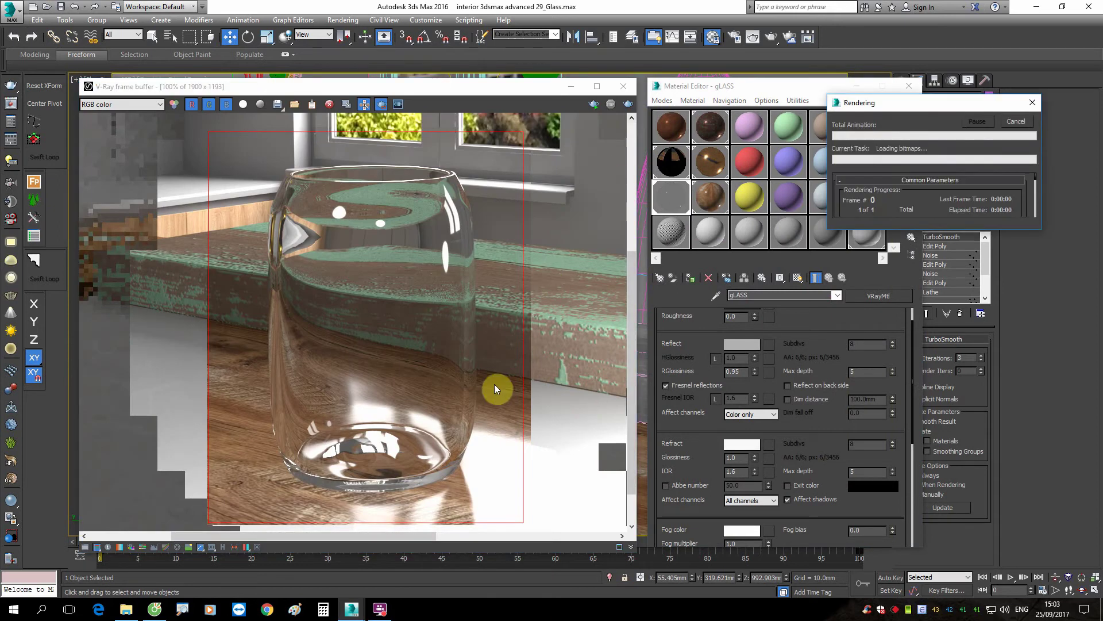
Step: Let the render finish, A/B compare it with the previous render, then close the VFB
left_click(379, 609)
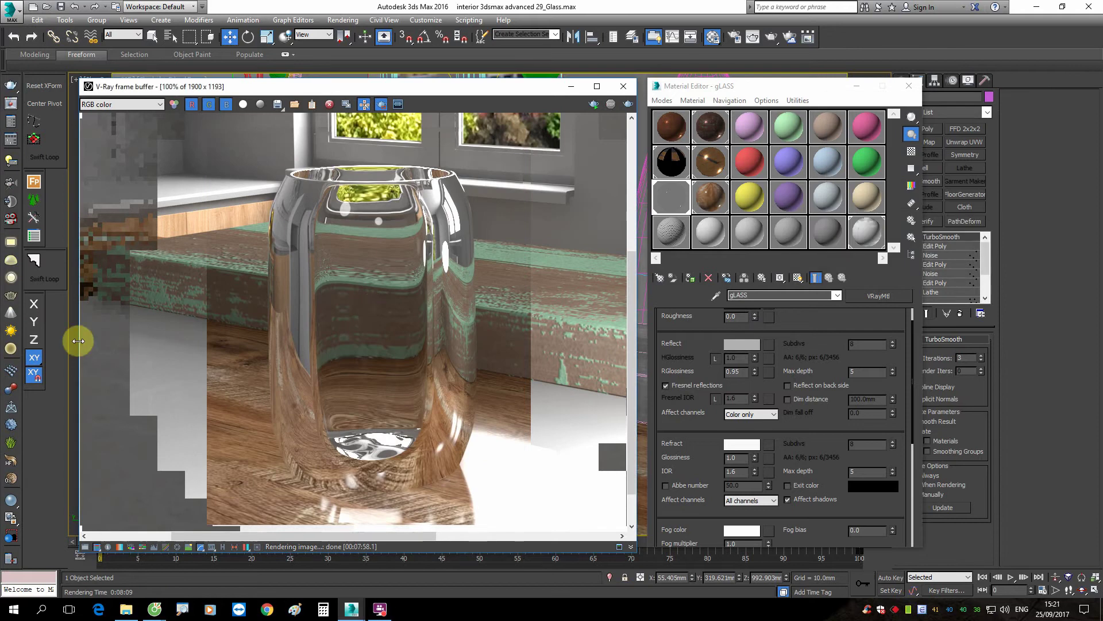
left_click_drag(78, 341, 62, 330)
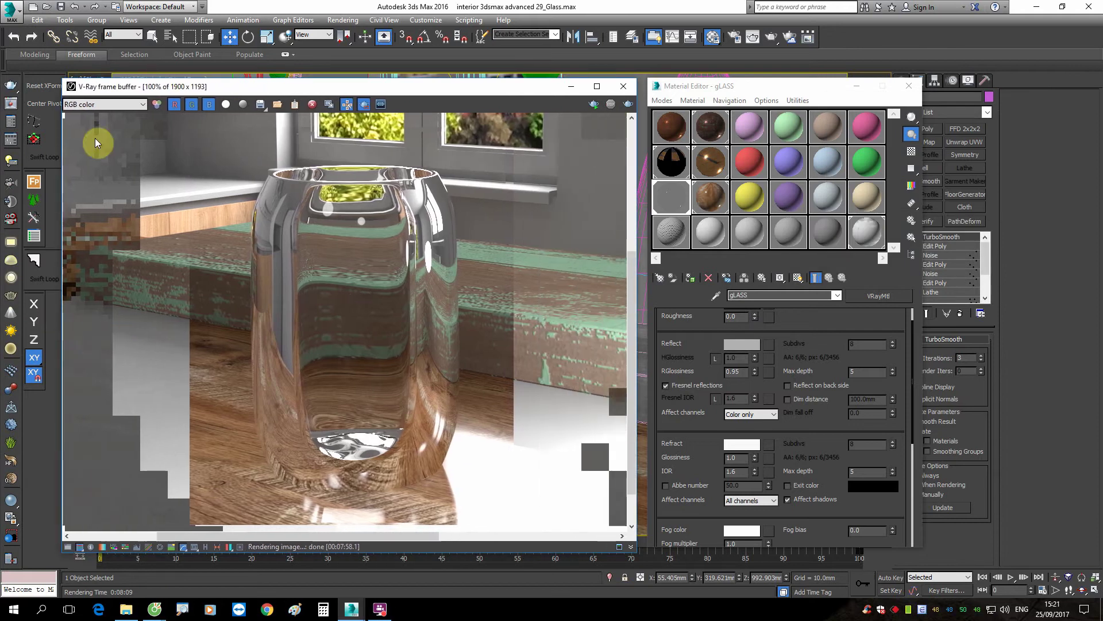
mouse_move(63, 115)
left_mouse_down()
mouse_move(208, 195)
mouse_move(118, 165)
mouse_move(271, 153)
mouse_move(395, 178)
mouse_move(118, 179)
mouse_move(167, 177)
left_mouse_up()
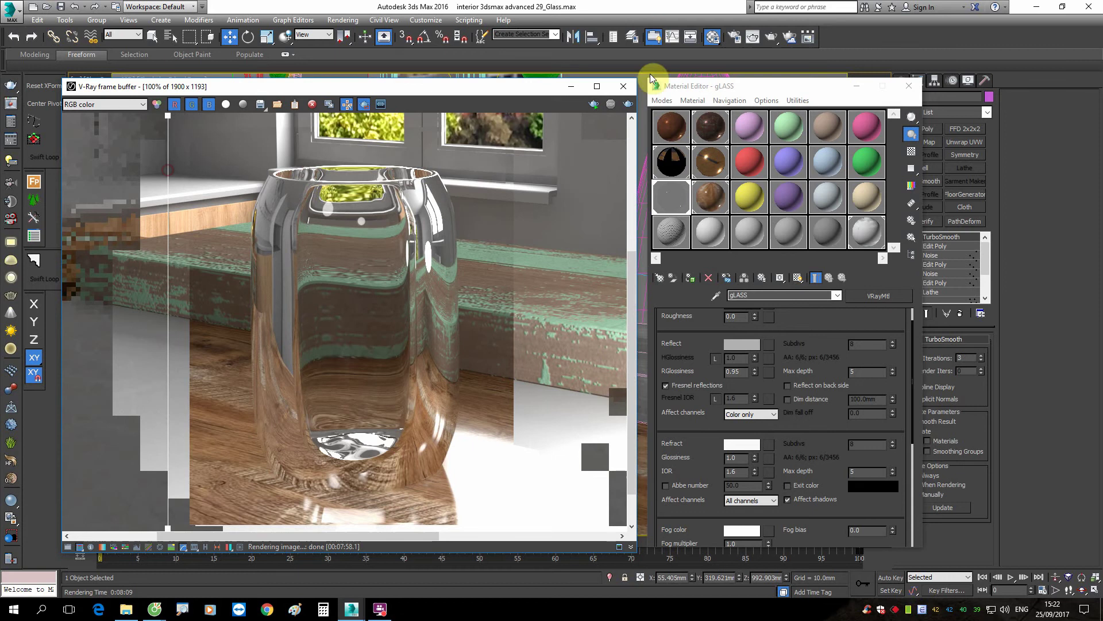
left_click(623, 85)
Step: Remove TurboSmooth from the vase and select all of its polygons
left_click(909, 86)
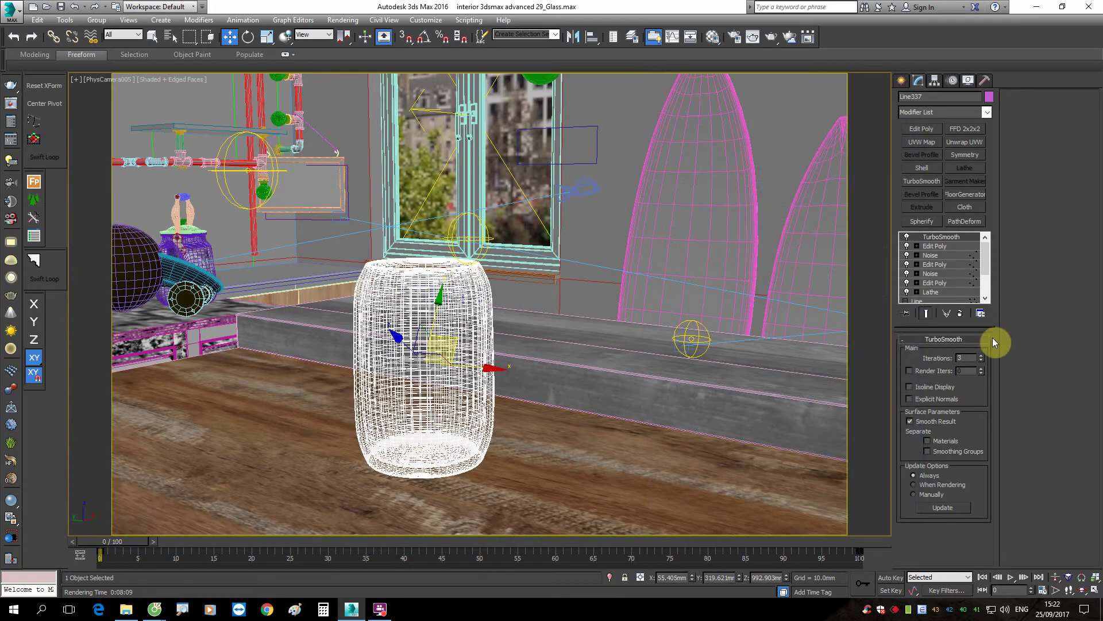
left_click(962, 313)
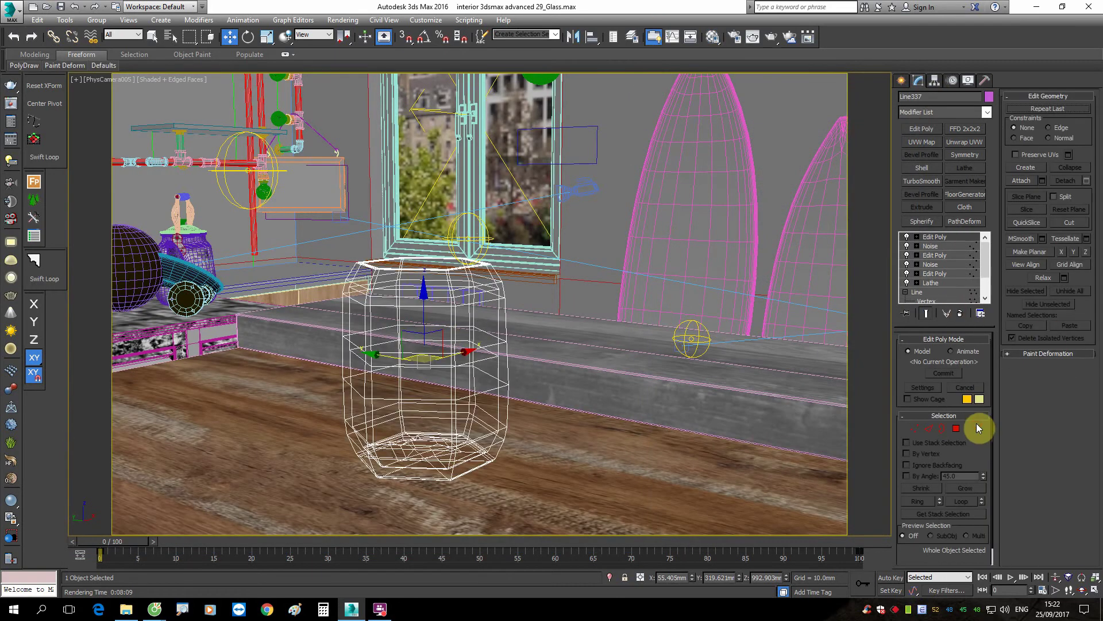
key("ctrl+a")
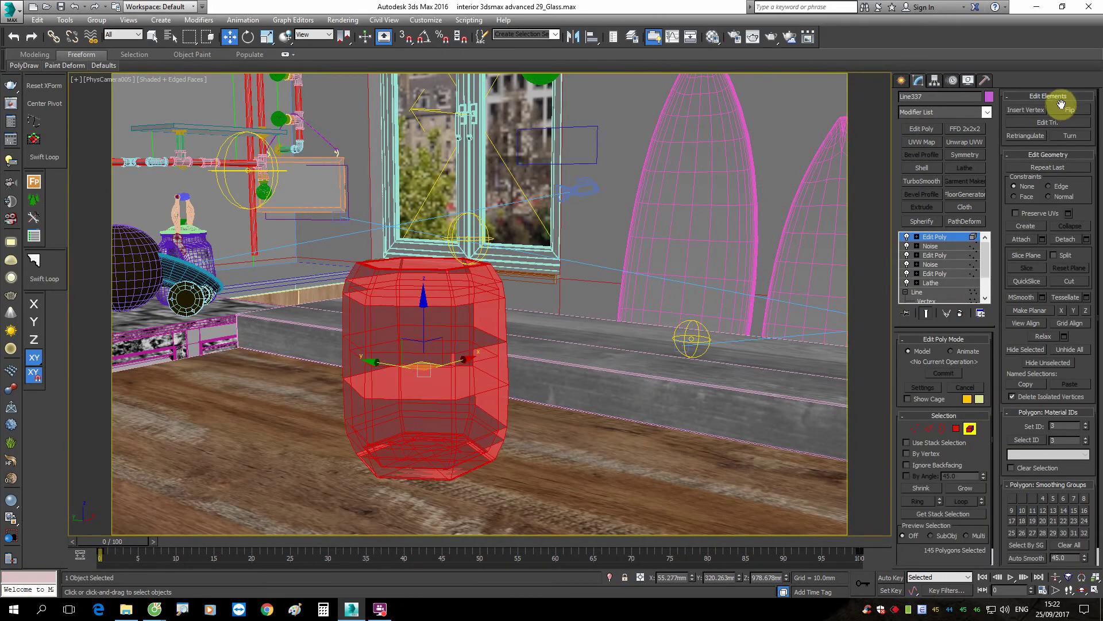
left_click(901, 80)
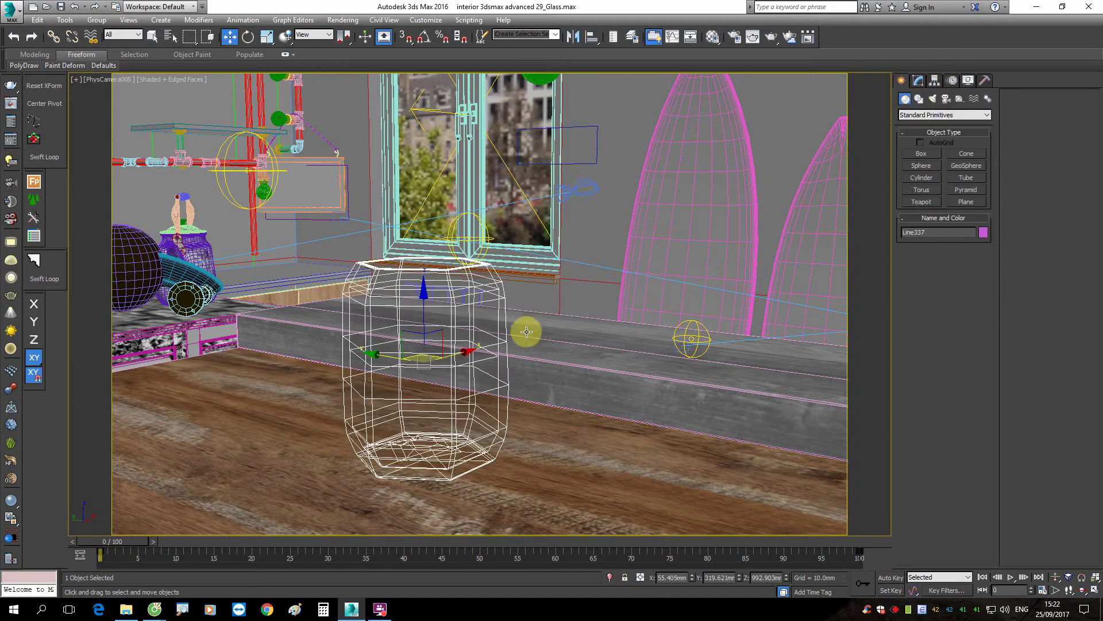
Step: Set the gLASS material's refraction colour back to black
key("m")
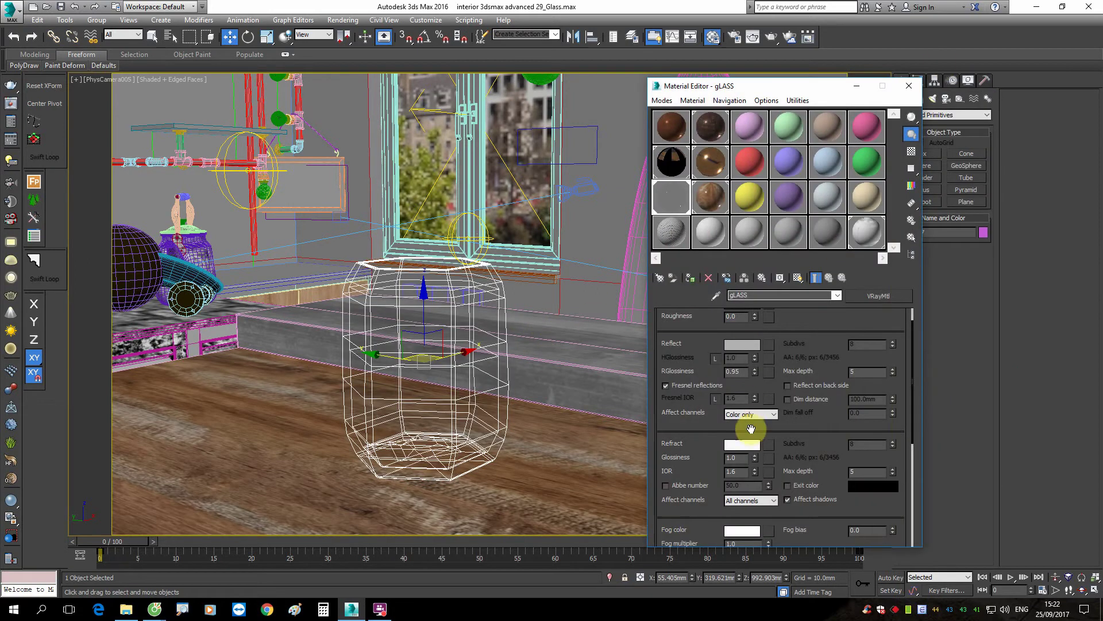
left_click(748, 444)
left_click_drag(350, 140, 345, 77)
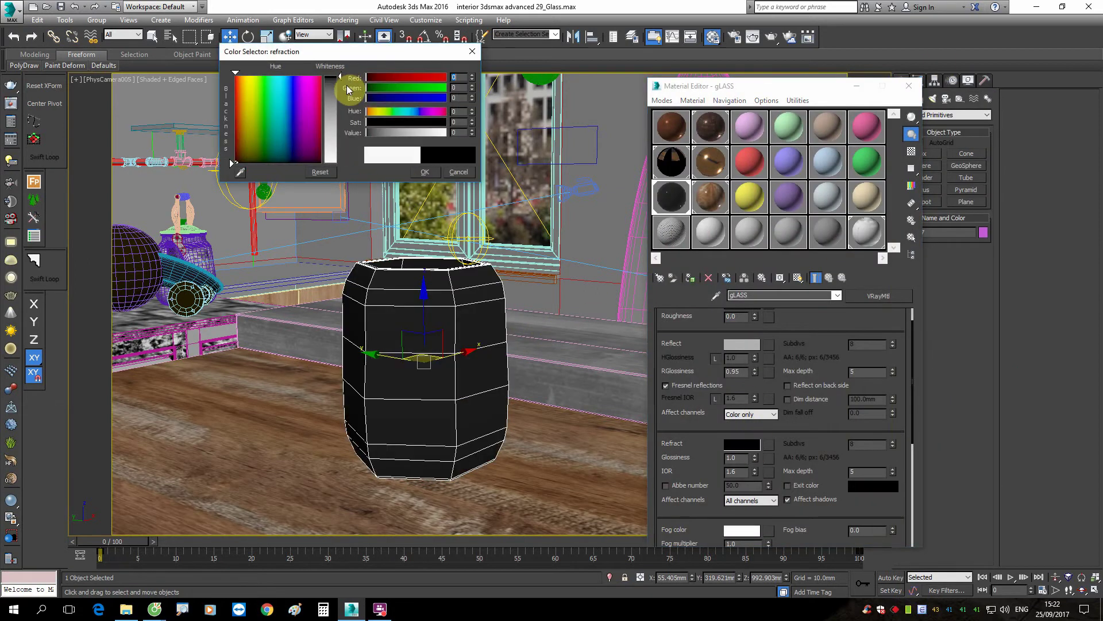
left_click(428, 172)
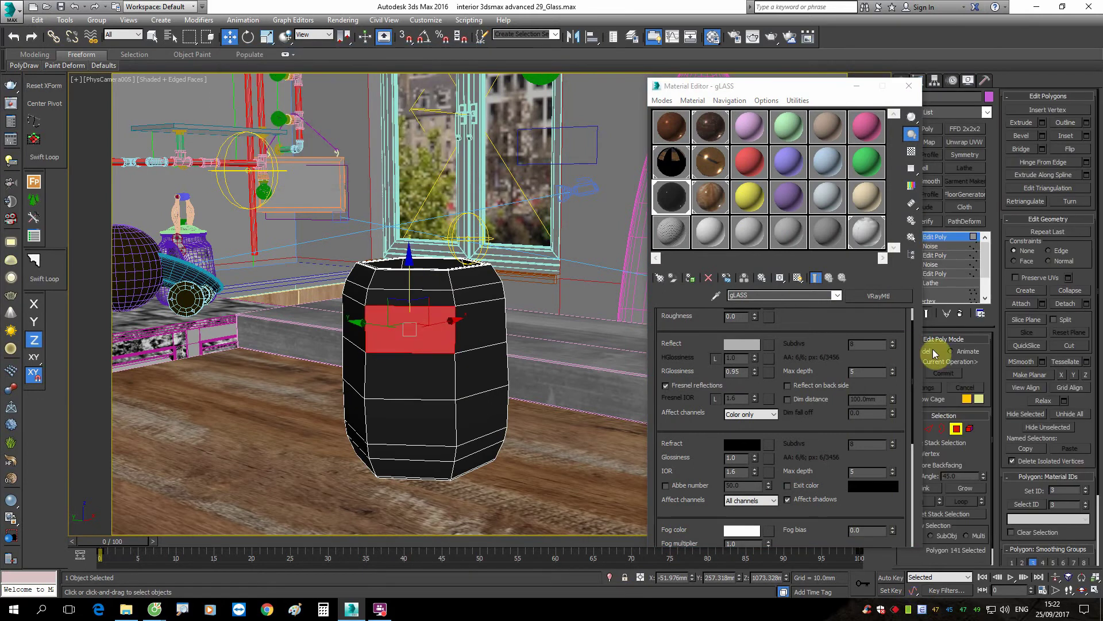
Step: Exit Polygon mode, switch to Front view and select the Plane002 jar reference photo
left_click(948, 240)
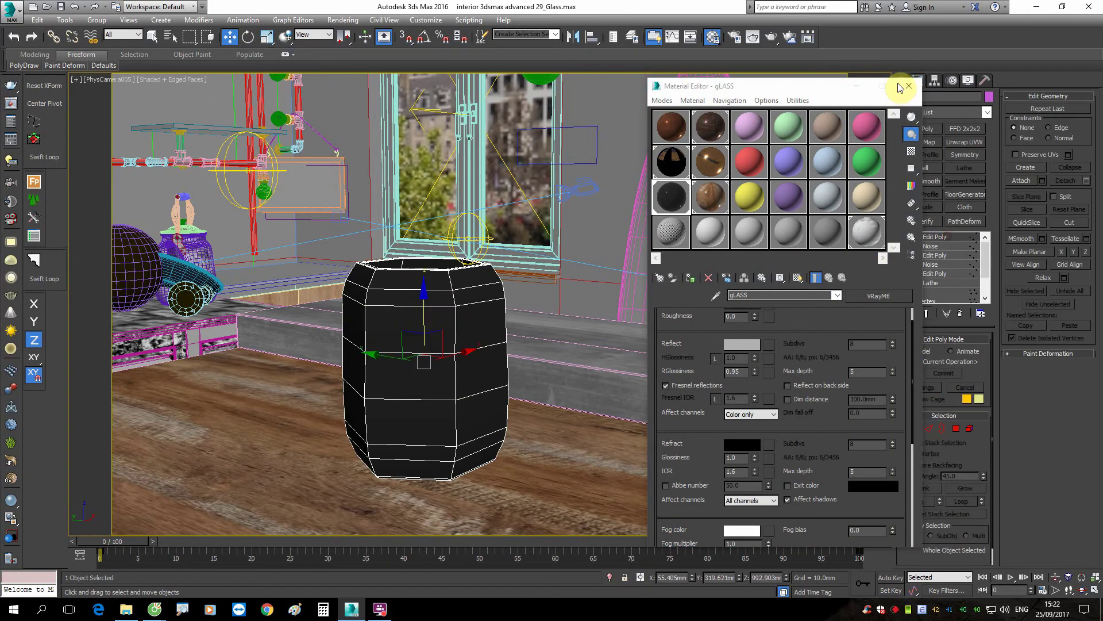
left_click(908, 86)
key("f")
scroll(662, 319, "down", 5)
scroll(663, 320, "down", 4)
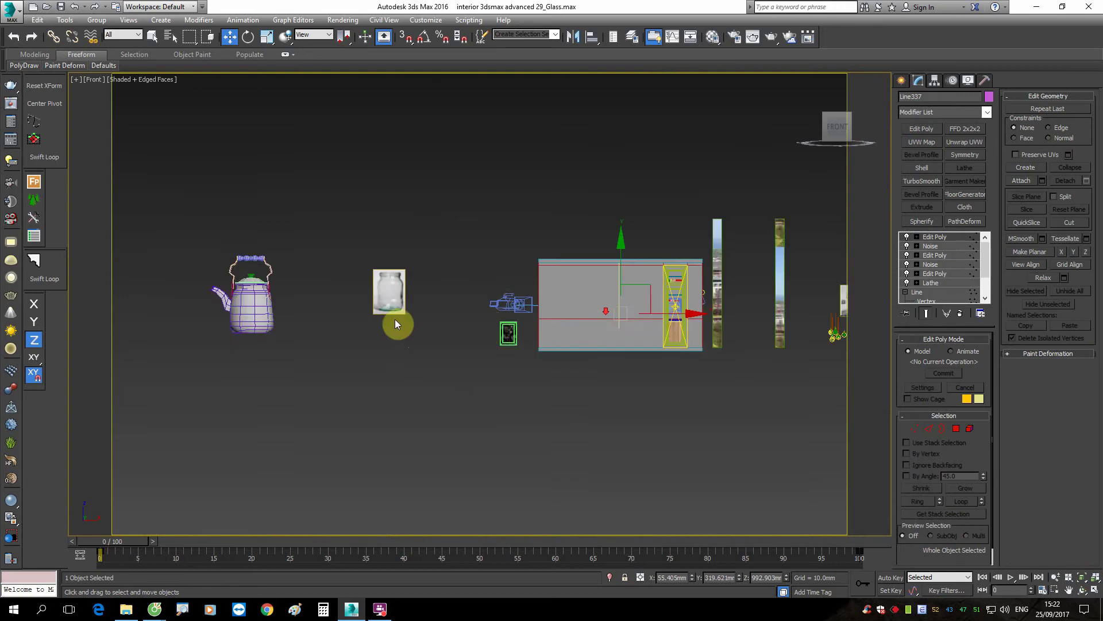
scroll(383, 277, "up", 6)
scroll(420, 334, "up", 2)
middle_click_drag(422, 320, 424, 265)
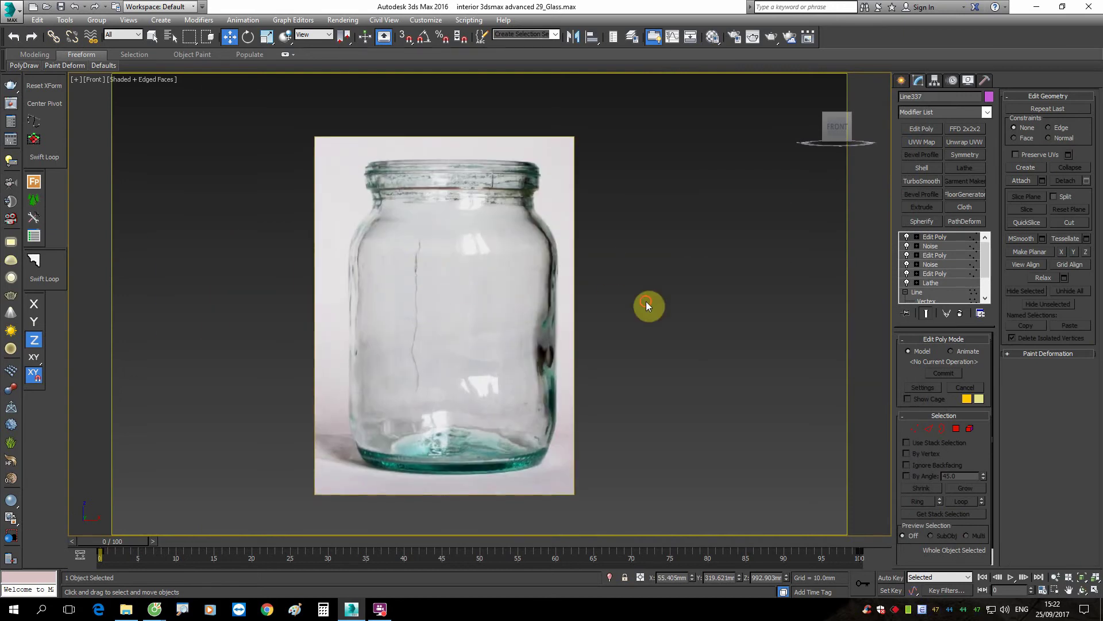
left_click(485, 303)
Step: Reopen the Material Editor, centre the jar photo, and open the gLASS Diffuse colour picker
scroll(444, 427, "up", 2)
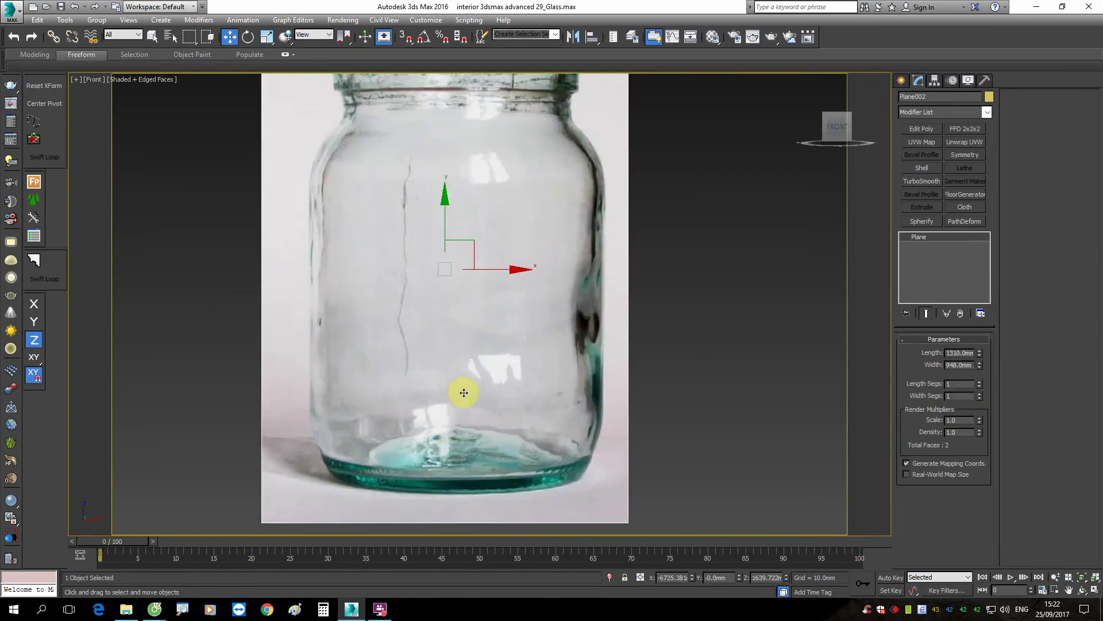
scroll(471, 387, "down", 3)
scroll(483, 381, "up", 3)
scroll(465, 385, "down", 2)
key("m")
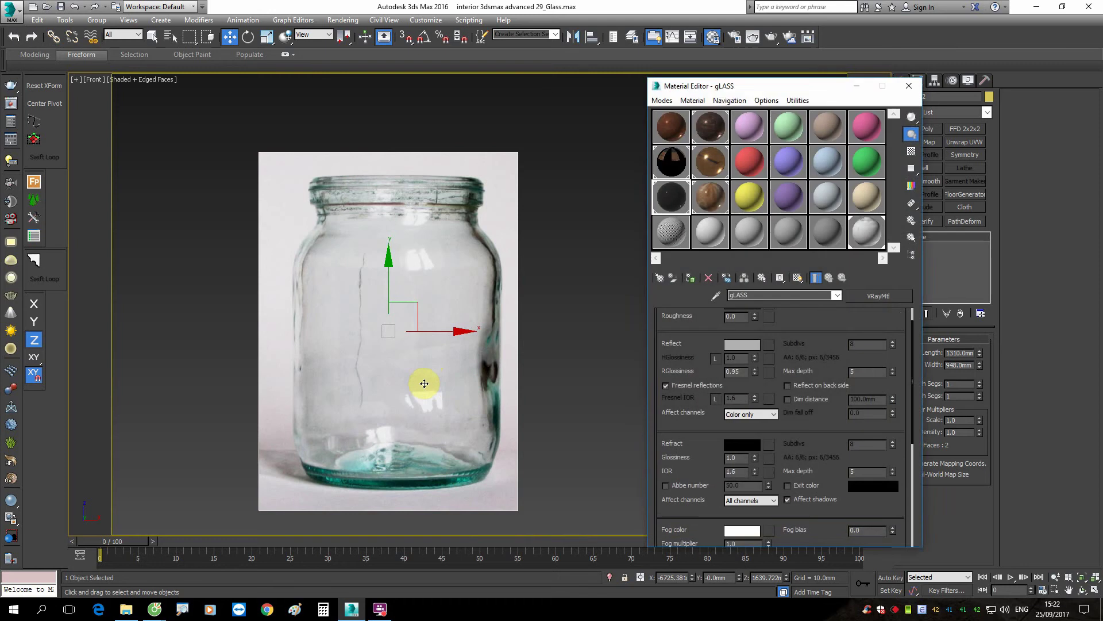
middle_click_drag(424, 383, 467, 358)
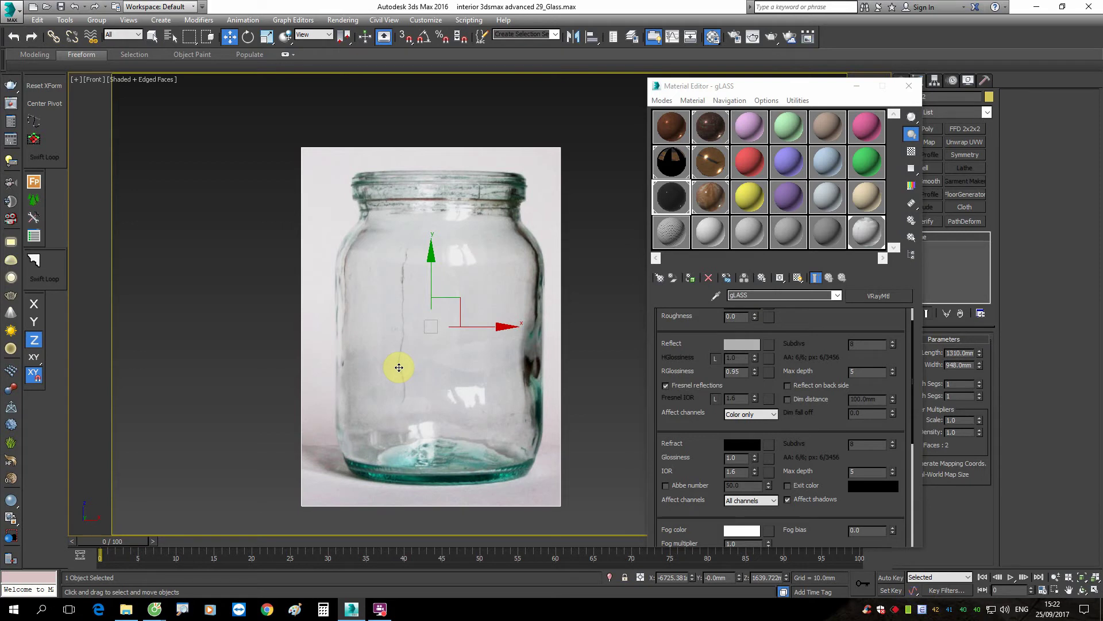
scroll(816, 390, "up", 2)
left_click(742, 330)
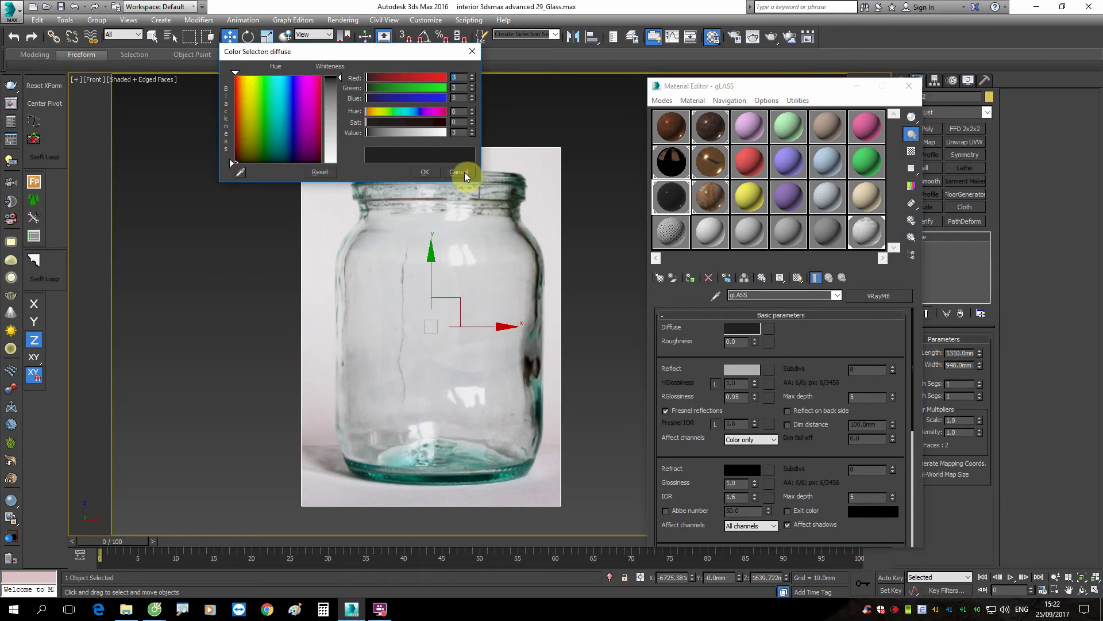
Step: Check the gLASS Diffuse, Refract and Reflect colours, closing each picker unchanged
left_click(464, 171)
scroll(815, 375, "down", 1)
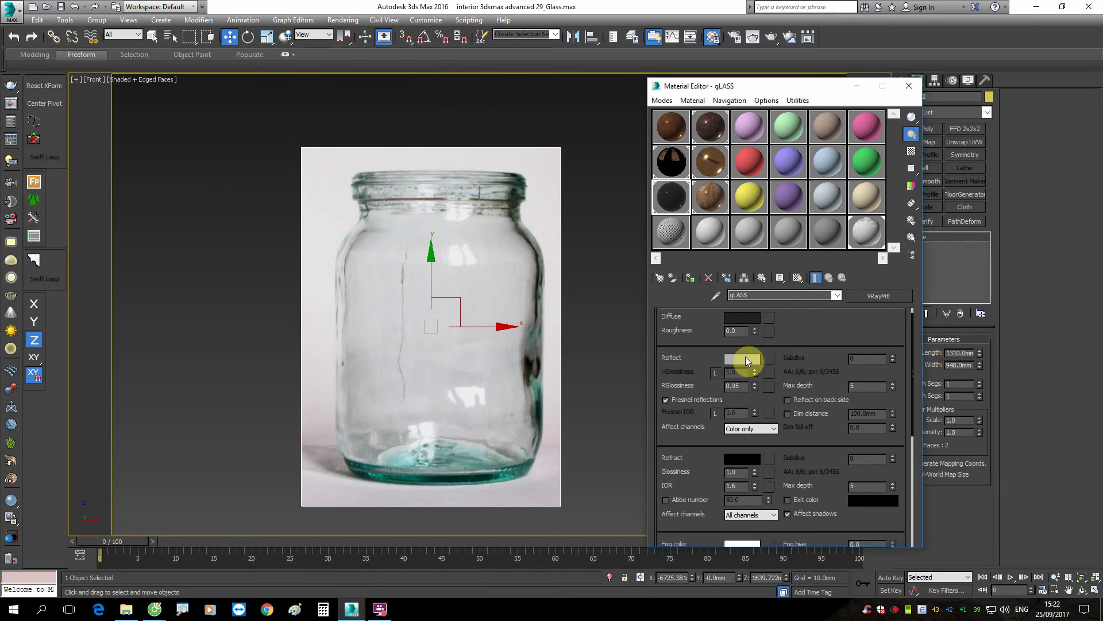
left_click(750, 461)
left_click(469, 174)
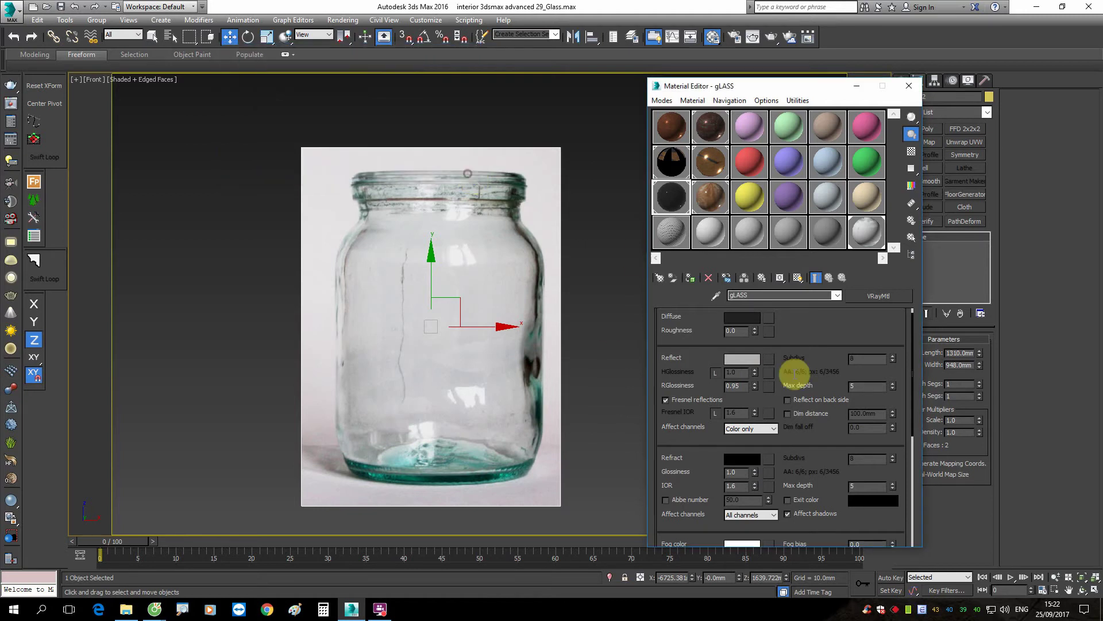
left_click(744, 358)
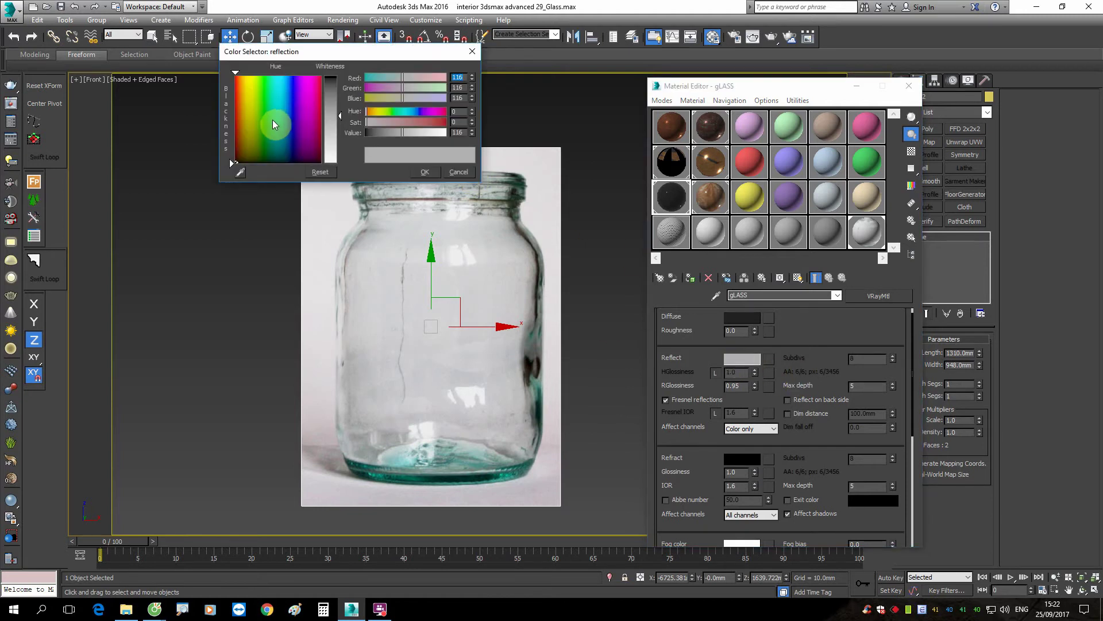
left_click(461, 171)
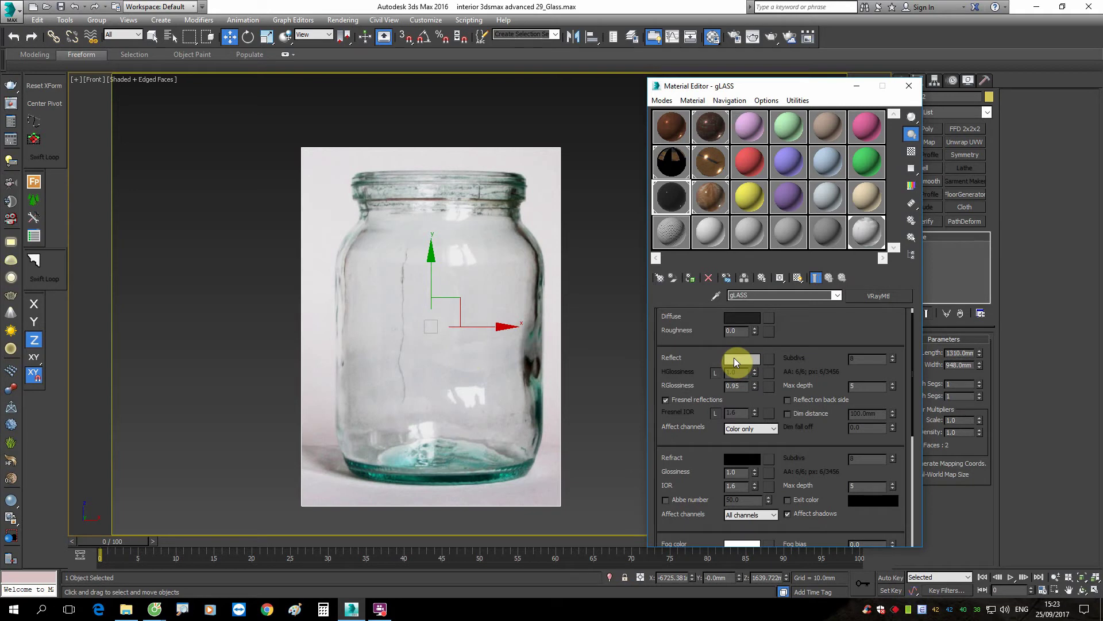
scroll(665, 325, "up", 1)
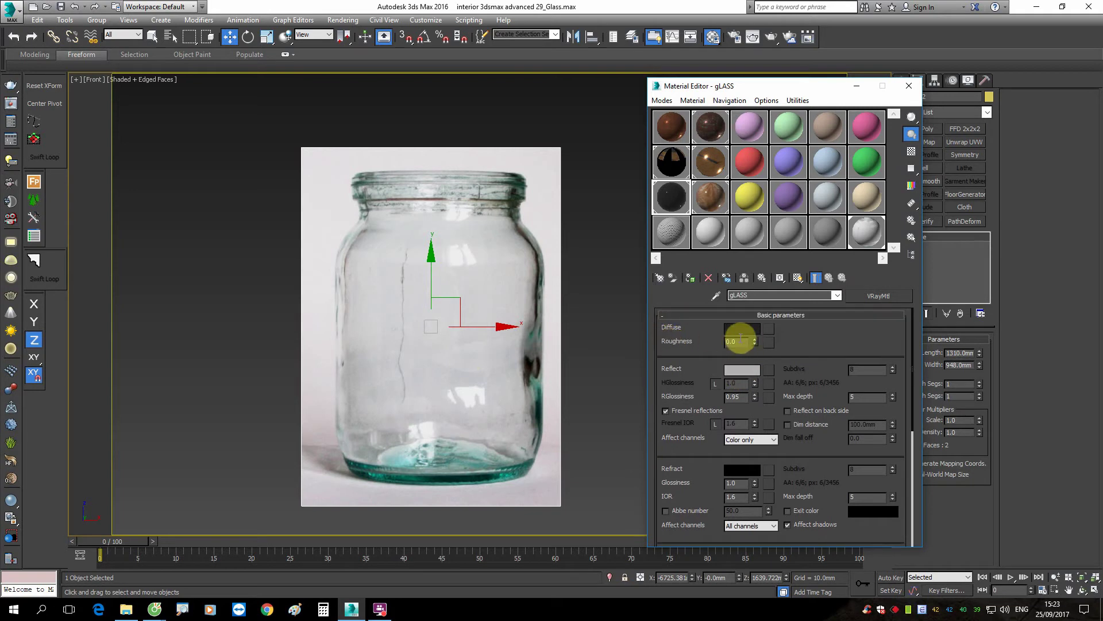
left_click(738, 328)
left_click(458, 168)
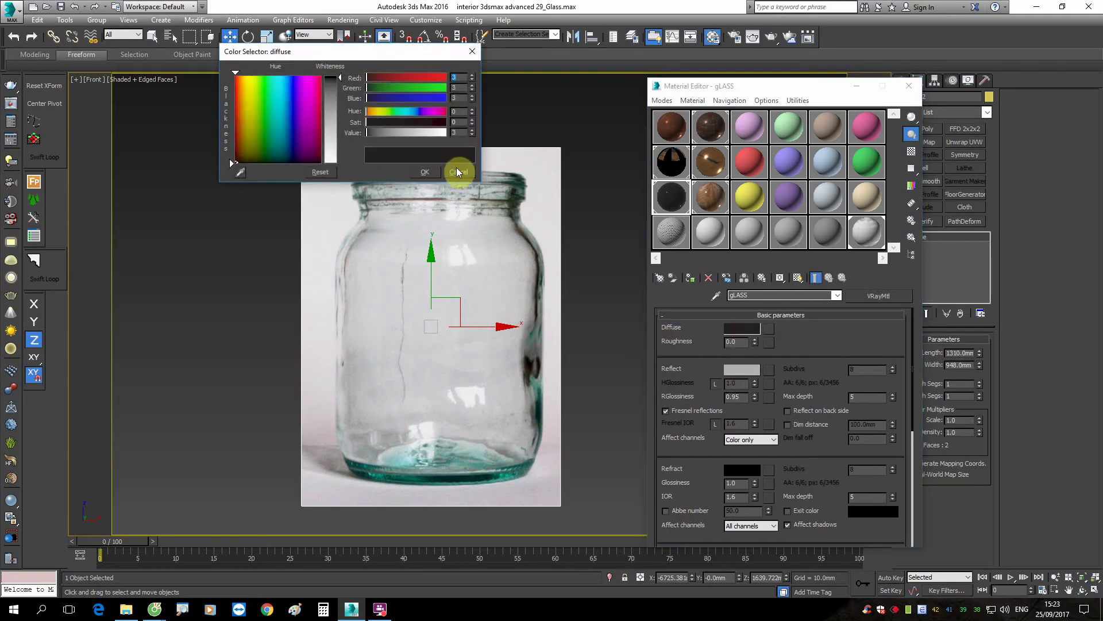
left_click(424, 415)
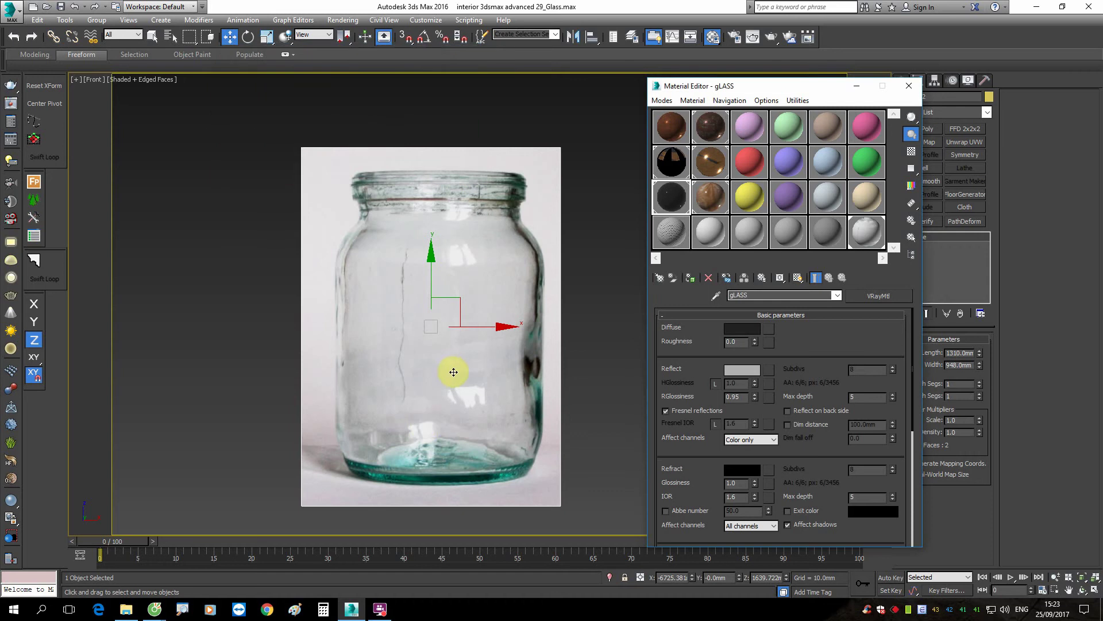
Step: Zoom and pan the Front view over the reference jar photo, base to top
scroll(451, 371, "up", 2)
scroll(455, 294, "down", 2)
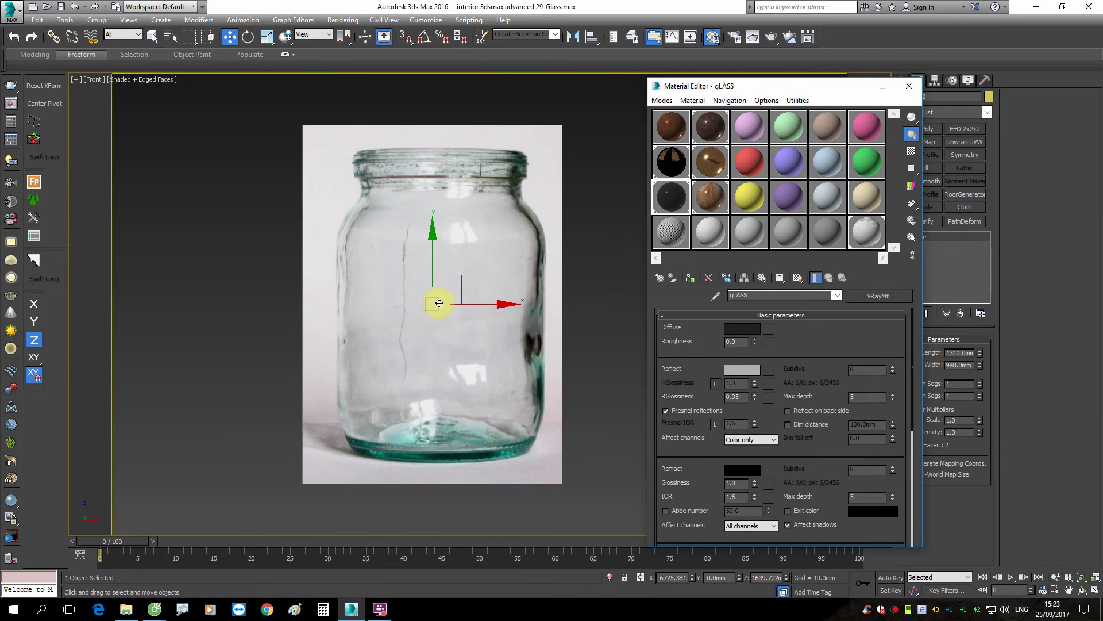
scroll(480, 361, "up", 2)
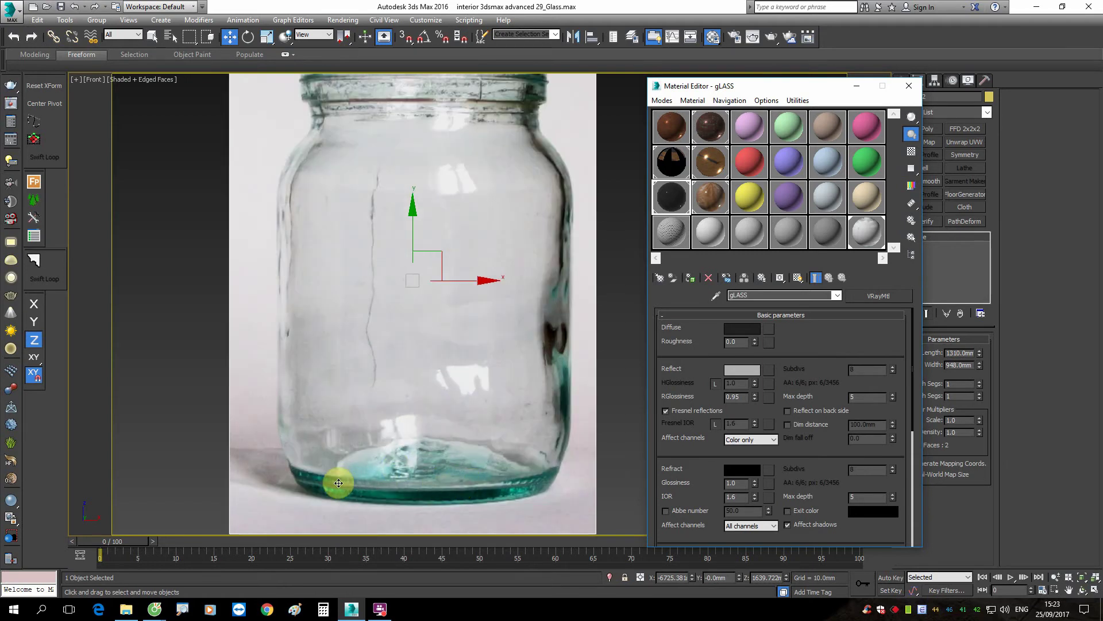
middle_click_drag(462, 431, 464, 480)
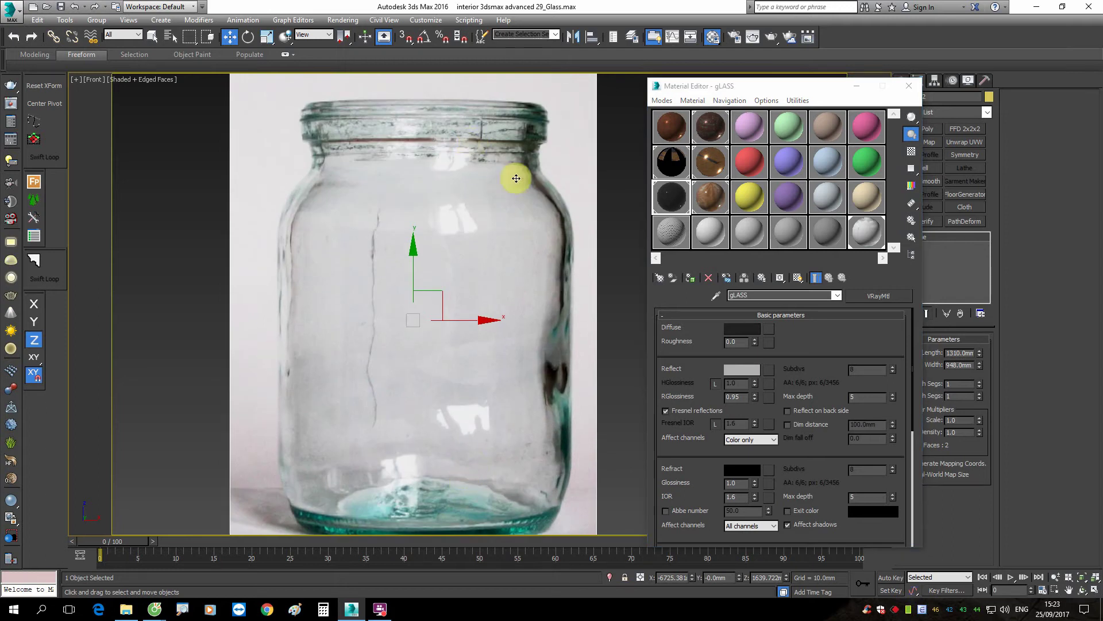
middle_click_drag(563, 354, 563, 339)
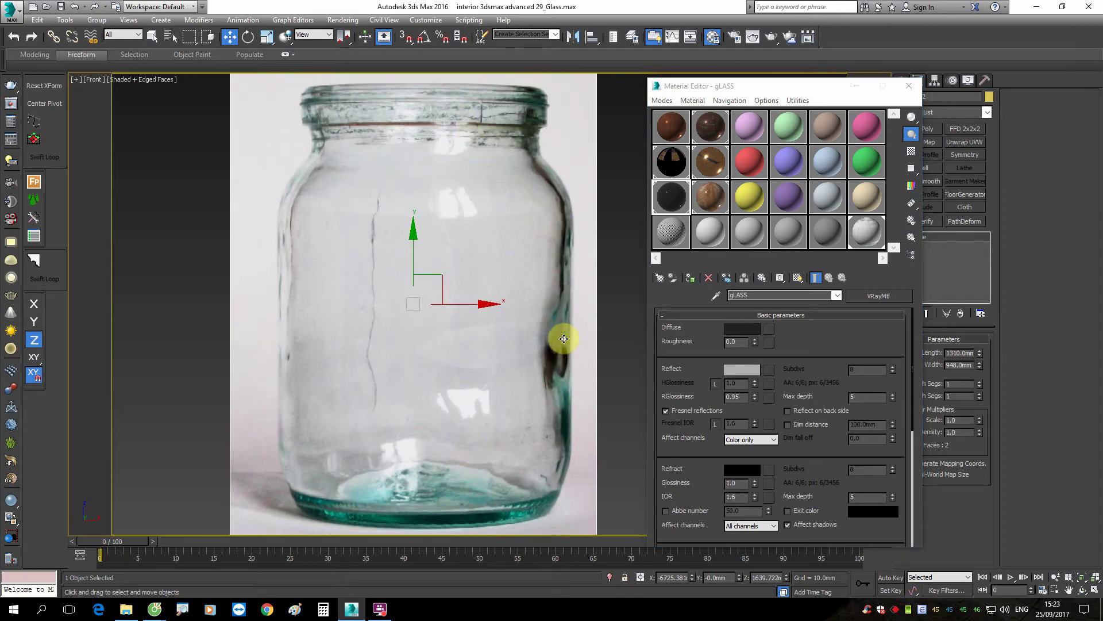
Step: Try a lightened green refraction colour, then cancel it, leaving refraction black
left_click(738, 470)
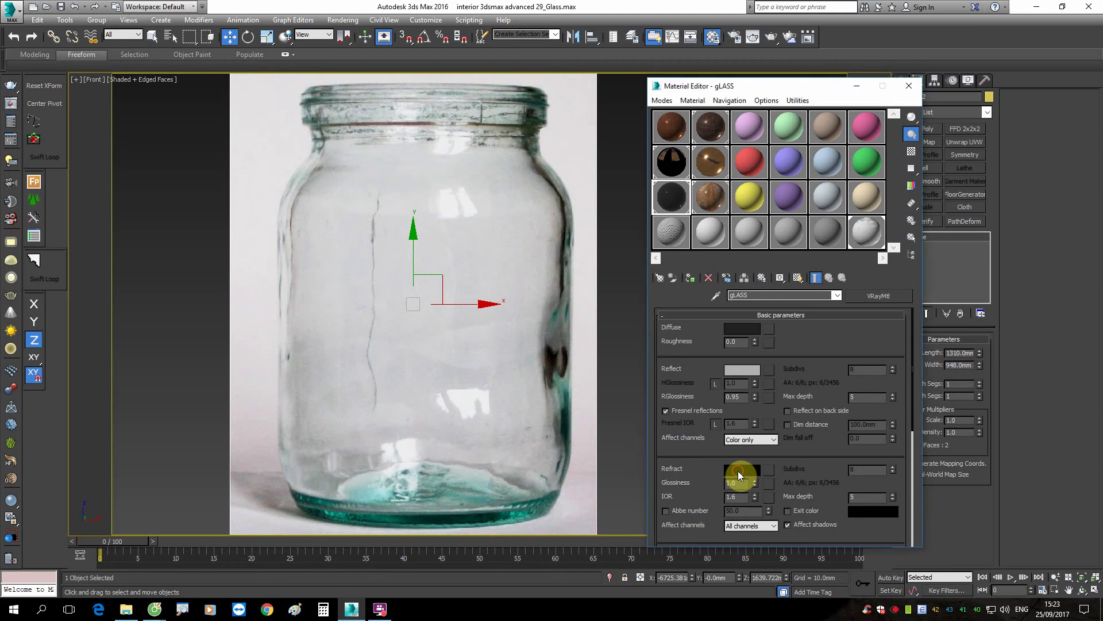
left_click_drag(406, 50, 385, 150)
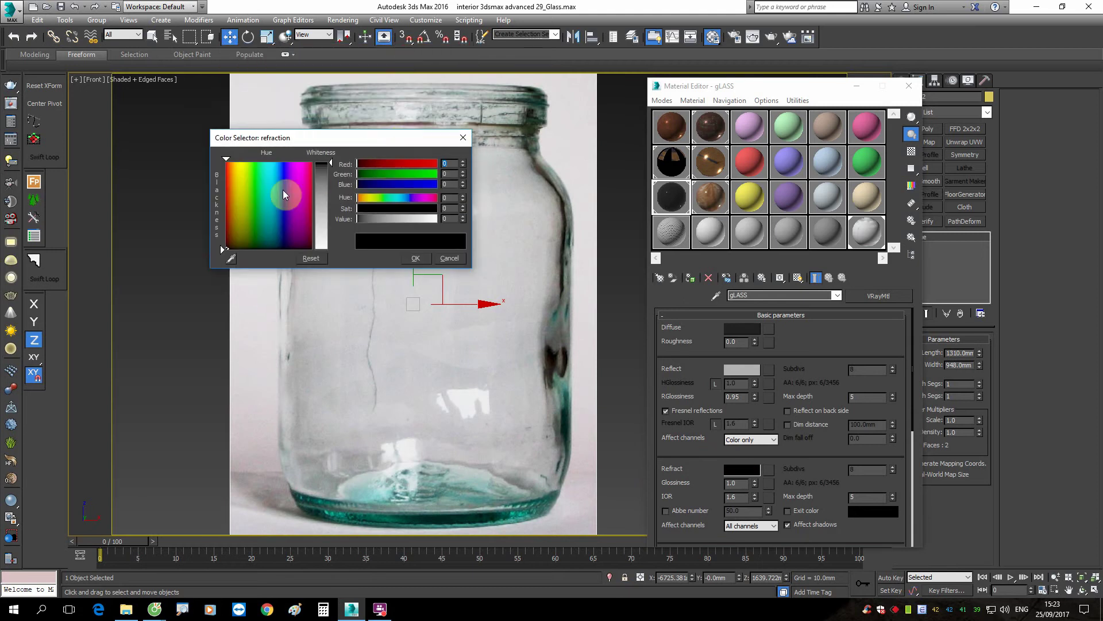
left_click(256, 205)
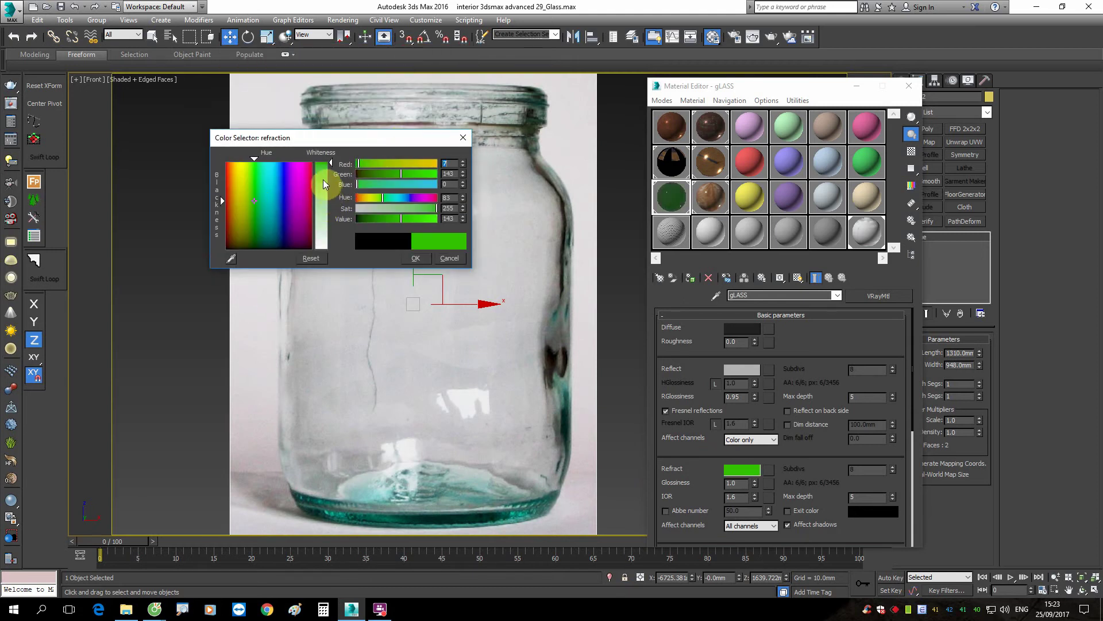
mouse_move(324, 172)
left_mouse_down()
mouse_move(322, 194)
mouse_move(321, 173)
left_mouse_up()
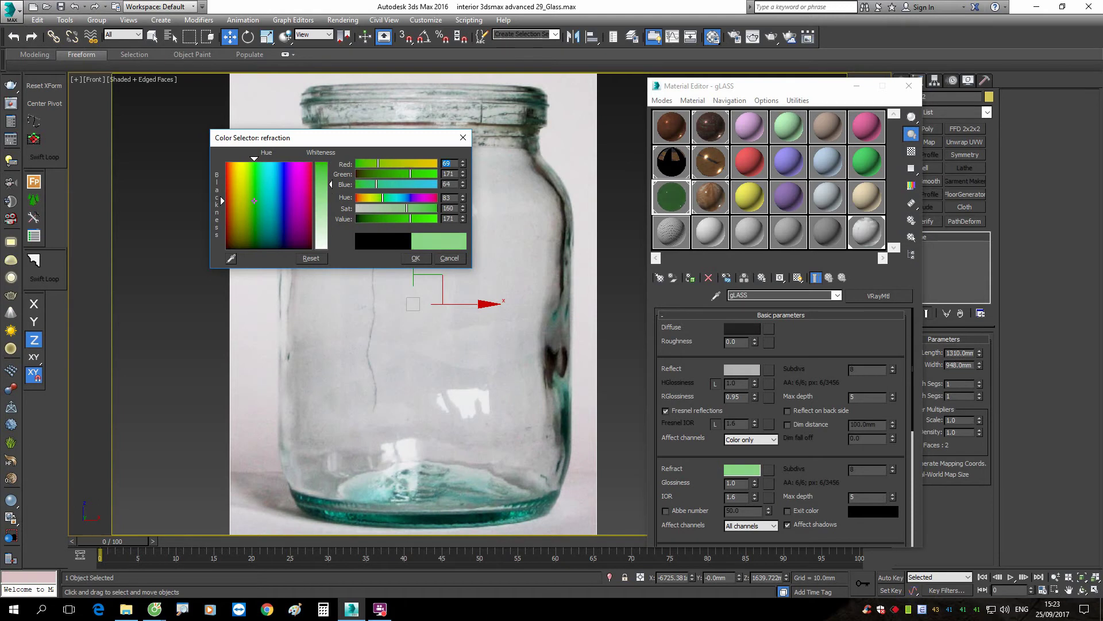
left_click(321, 184)
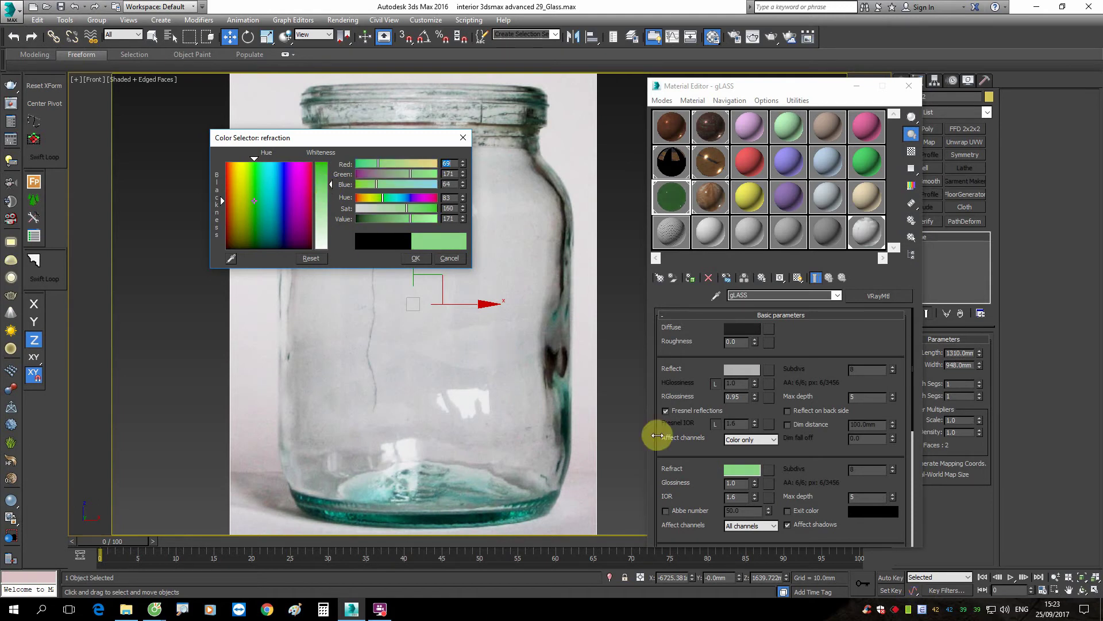
mouse_move(363, 138)
left_mouse_down()
mouse_move(289, 143)
mouse_move(204, 182)
left_mouse_up()
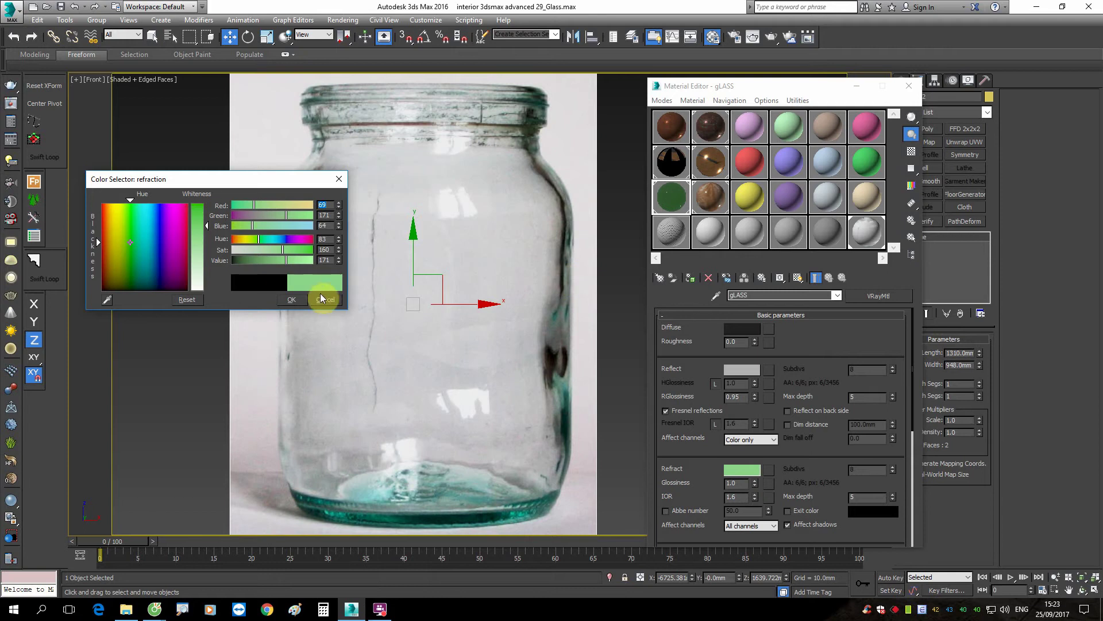
mouse_move(194, 226)
left_mouse_down()
mouse_move(198, 214)
mouse_move(208, 219)
left_mouse_up()
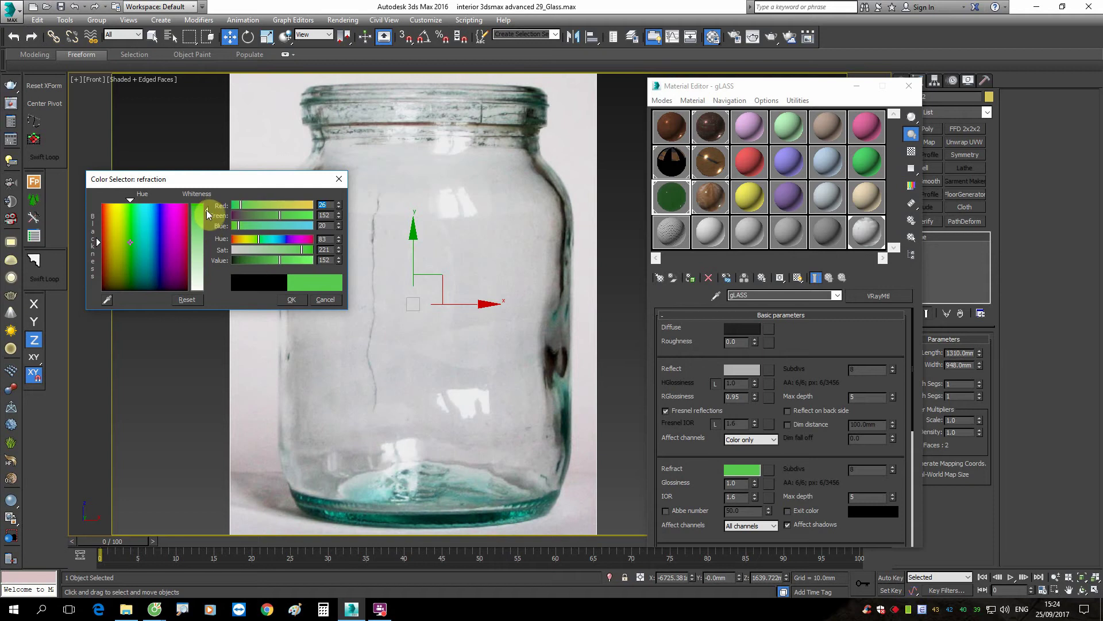
left_click(323, 299)
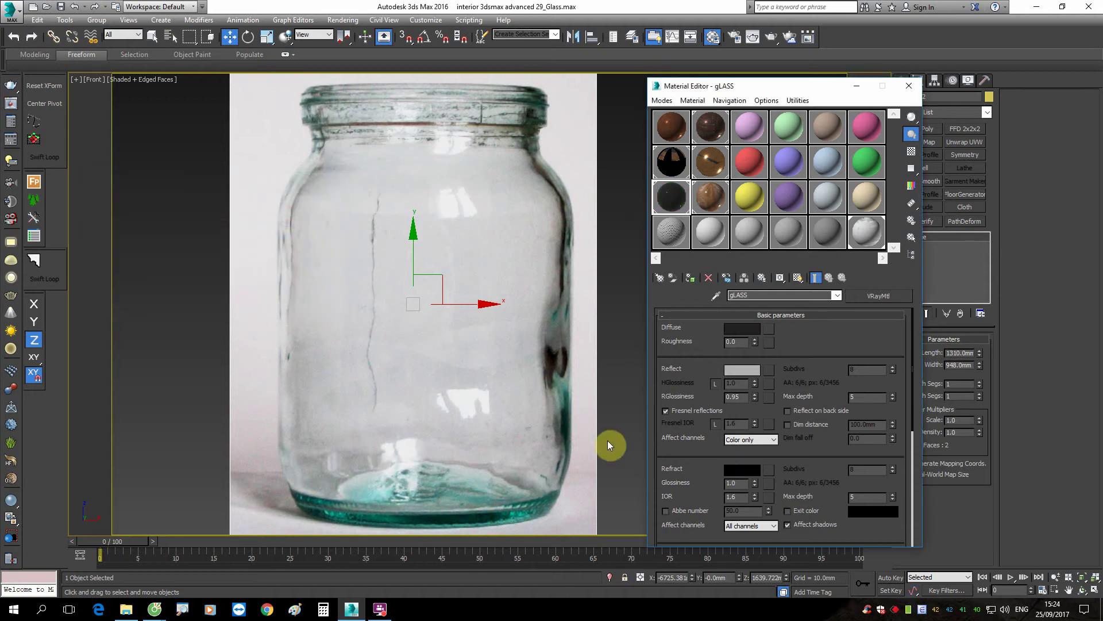
Step: Set the gLASS refraction to pale green (RGB 92/184/96) and close the Material Editor
left_click(750, 469)
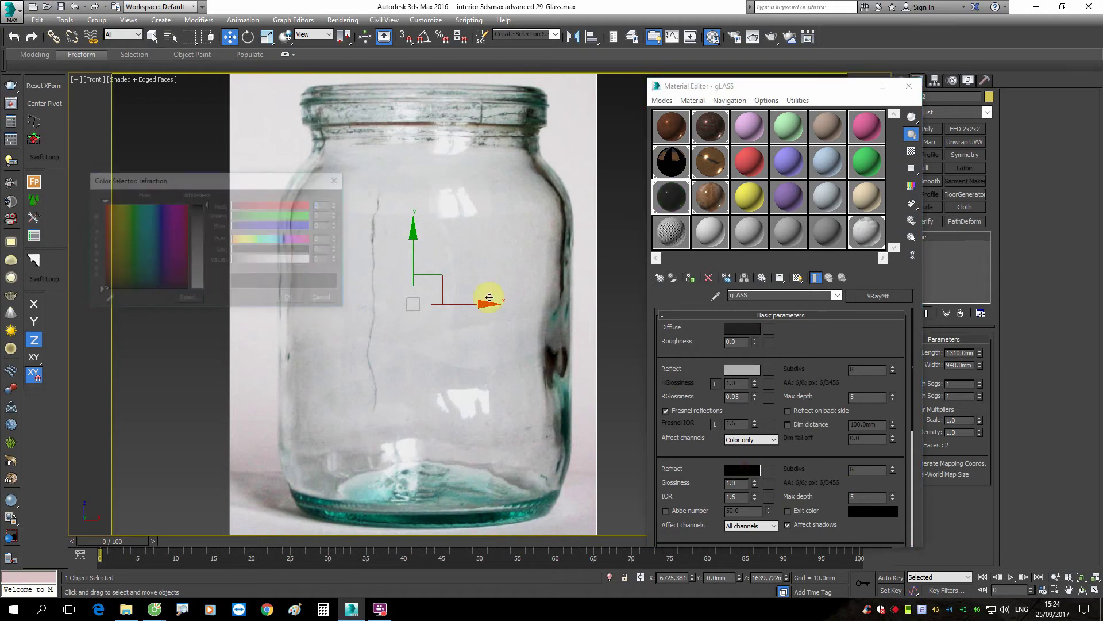
left_click(131, 241)
left_click(208, 236)
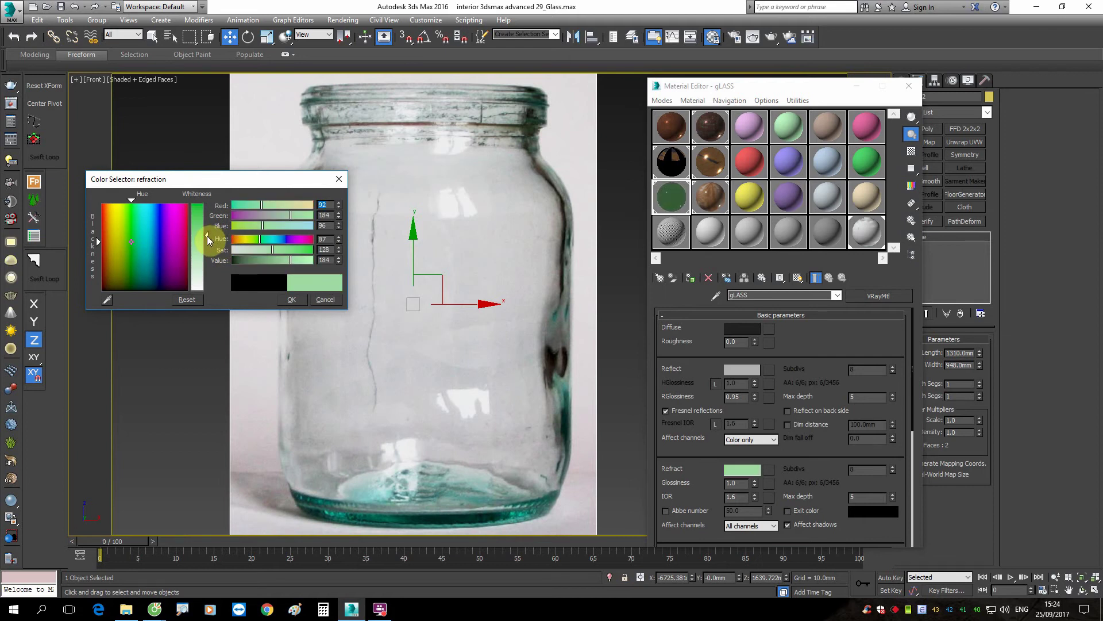
left_click(292, 299)
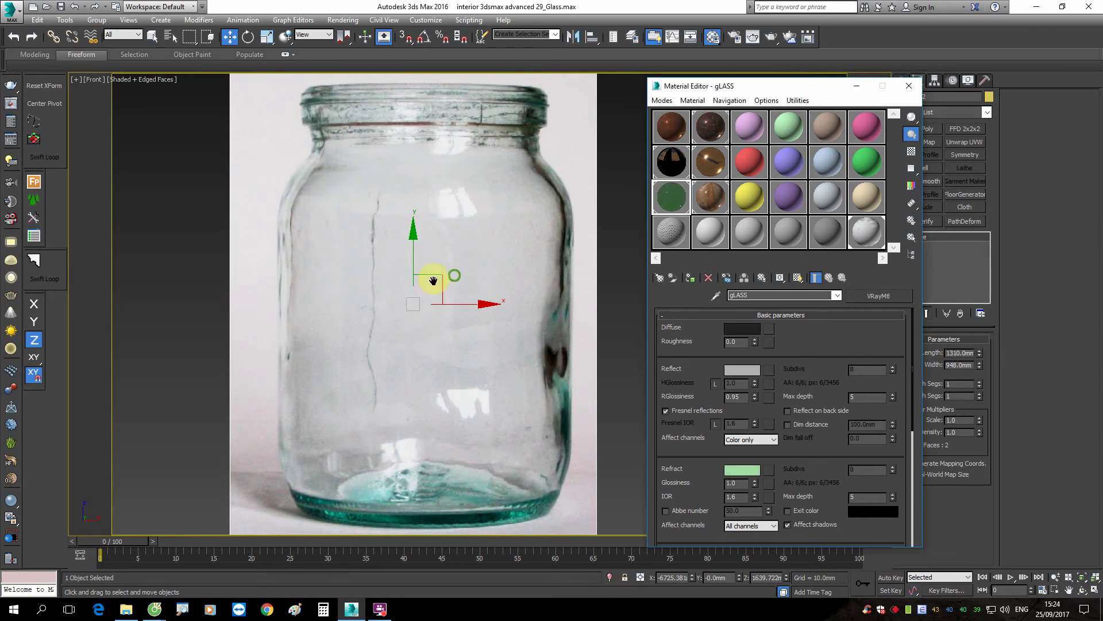
scroll(379, 290, "down", 5)
left_click(912, 88)
Step: View through PhysCamera005 and isolate the hexagonal jar Line337 on its own
scroll(409, 299, "down", 3)
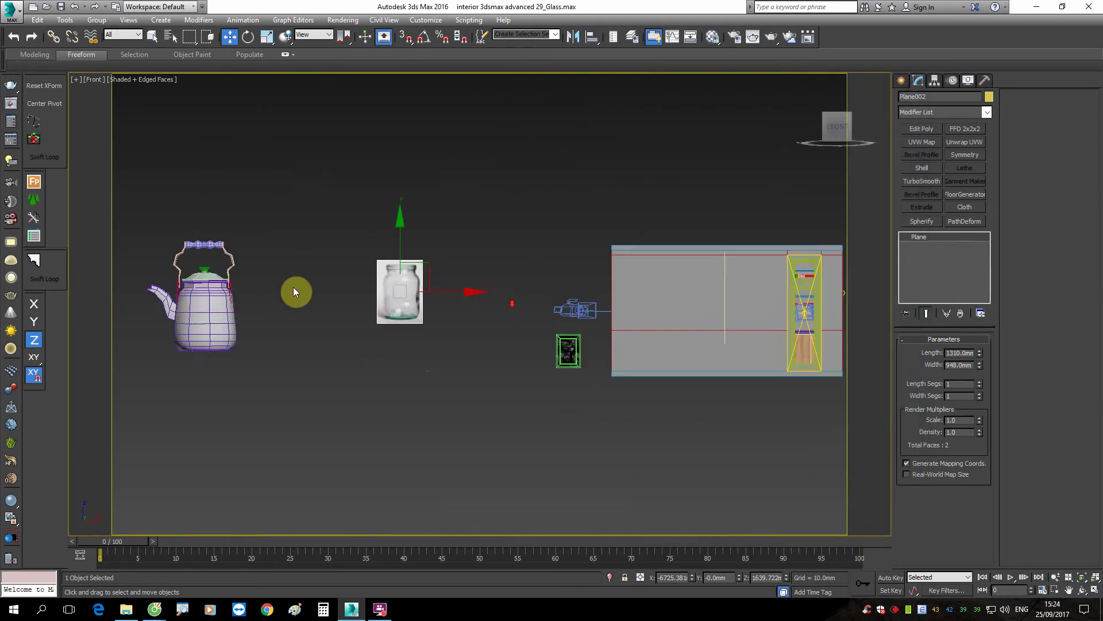
middle_click_drag(692, 276, 451, 272)
scroll(451, 272, "up", 2)
key("c")
double_click(523, 252)
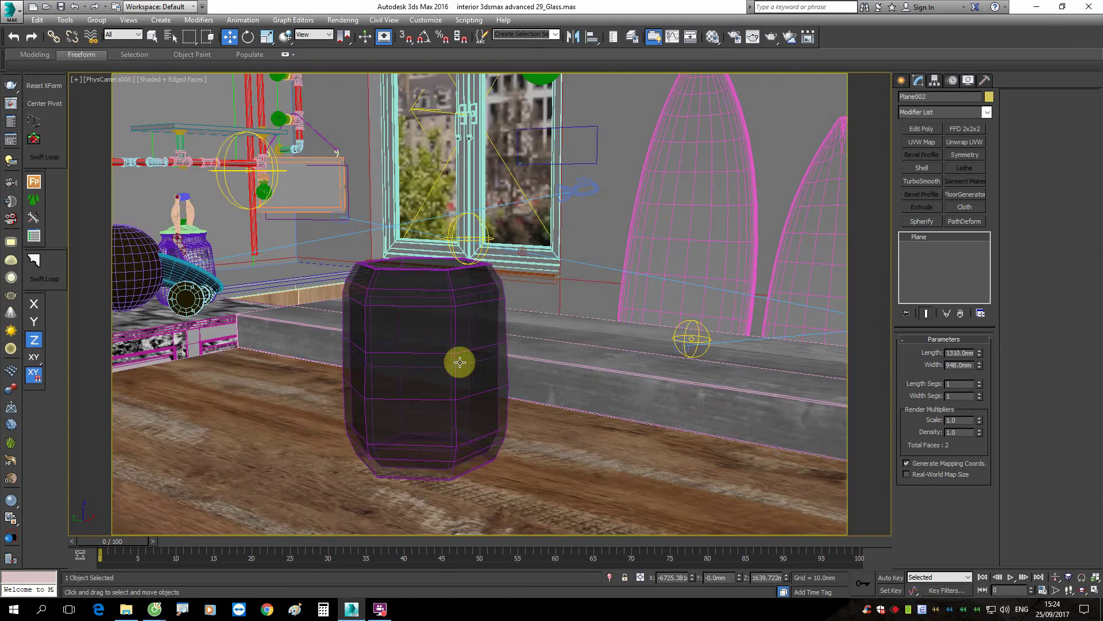
left_click(456, 362)
left_click(610, 577)
key("u")
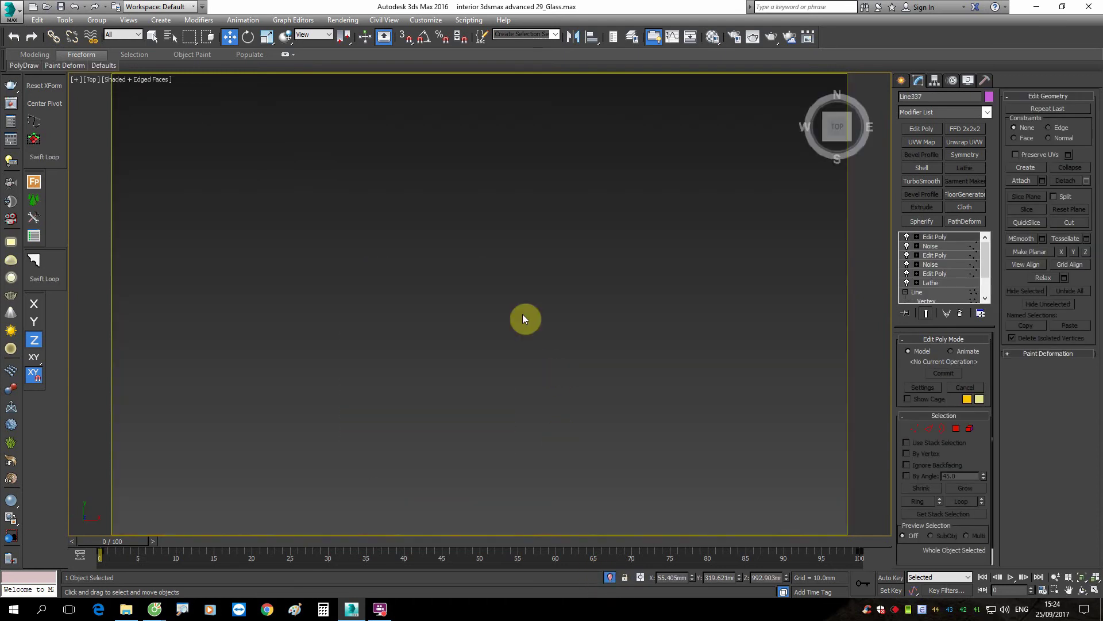
middle_click_drag(522, 314, 505, 320, "alt")
scroll(522, 270, "up", 4)
Step: Assign the unused VRayMtl Material #21 to the jar, renaming the clashing material
key("m")
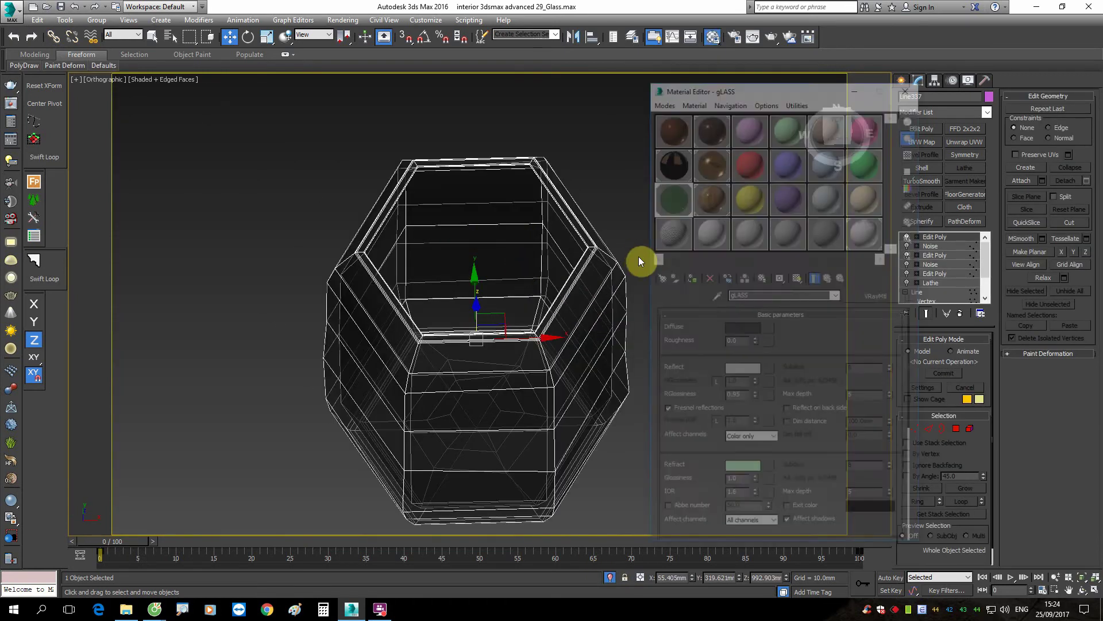
left_click(747, 233)
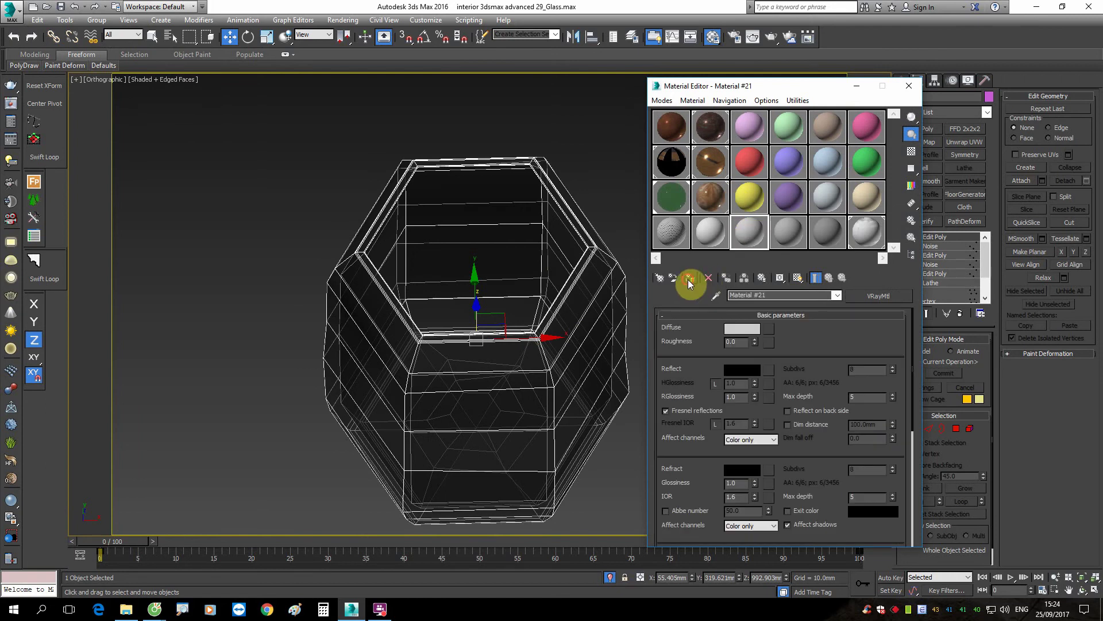
left_click(690, 278)
left_click(499, 297)
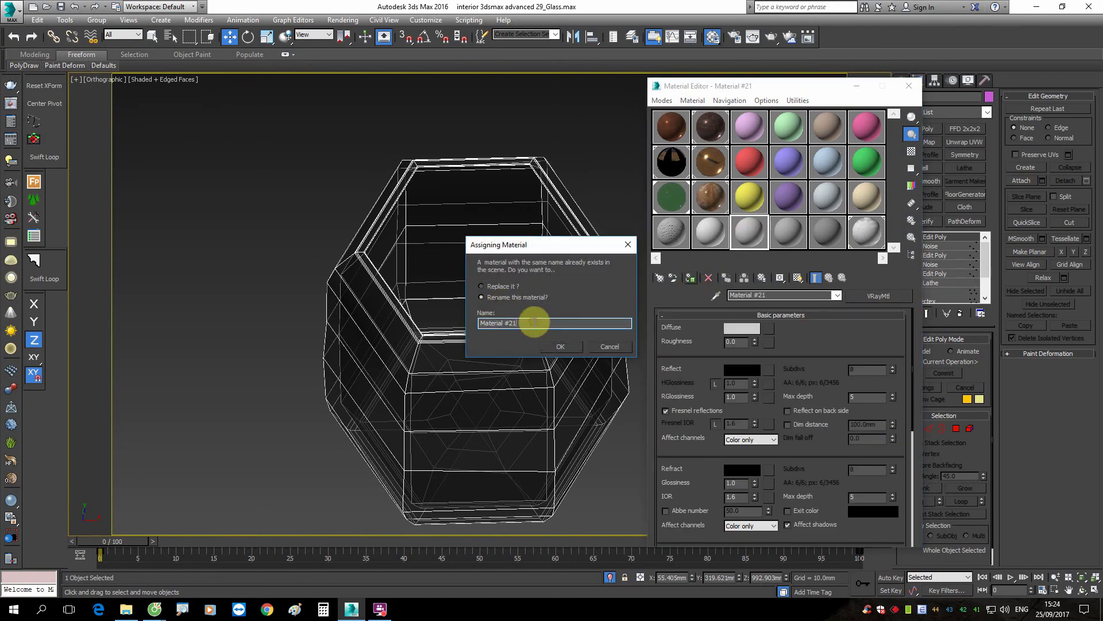
left_click(560, 346)
left_click(909, 85)
mouse_move(650, 280)
middle_mouse_down("alt")
mouse_move(645, 146)
mouse_move(640, 202)
middle_mouse_up("alt")
Step: Enter edge mode and select the first three horizontal edge loops on the jar body
scroll(511, 328, "up", 2)
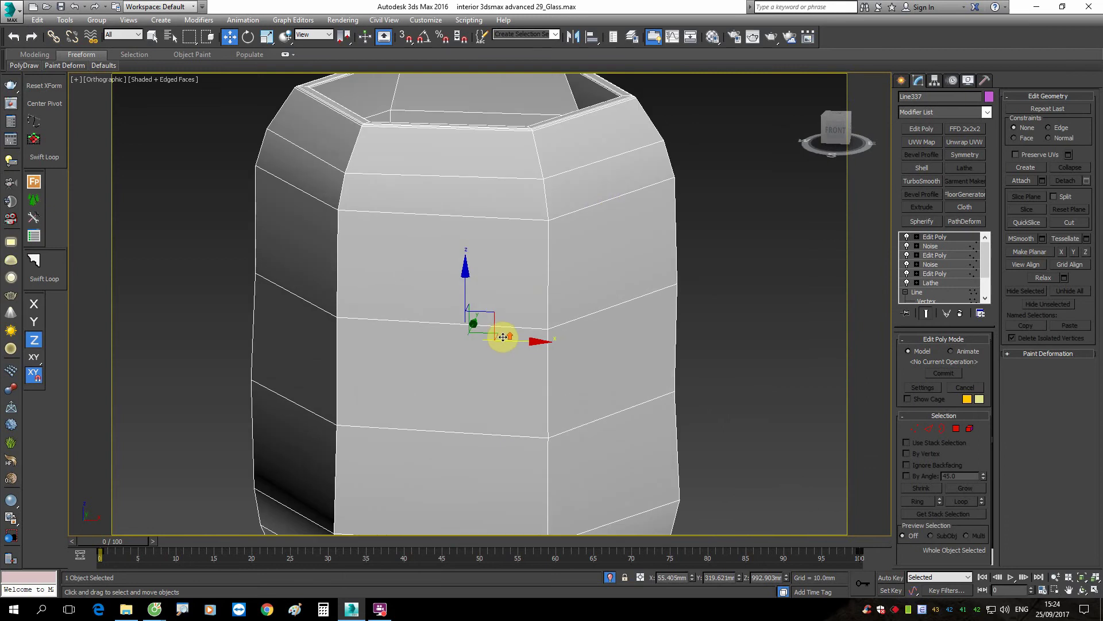
key("4")
middle_click_drag(473, 261, 505, 295, "alt")
scroll(485, 127, "up", 4)
scroll(555, 166, "up", 3)
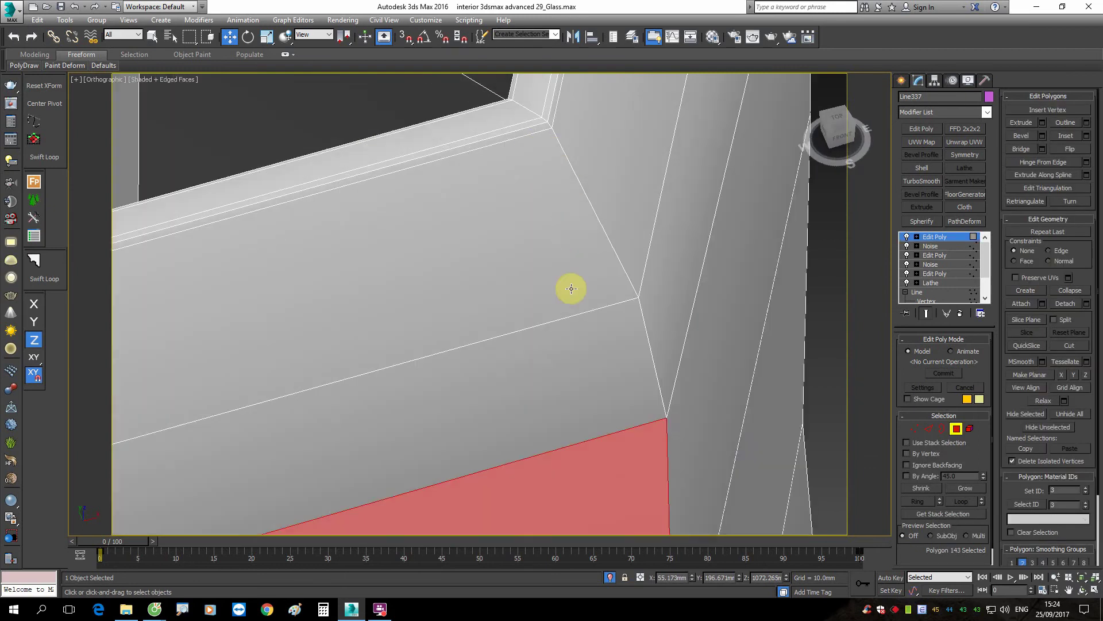
key("2")
double_click(555, 321)
double_click(602, 435, "ctrl")
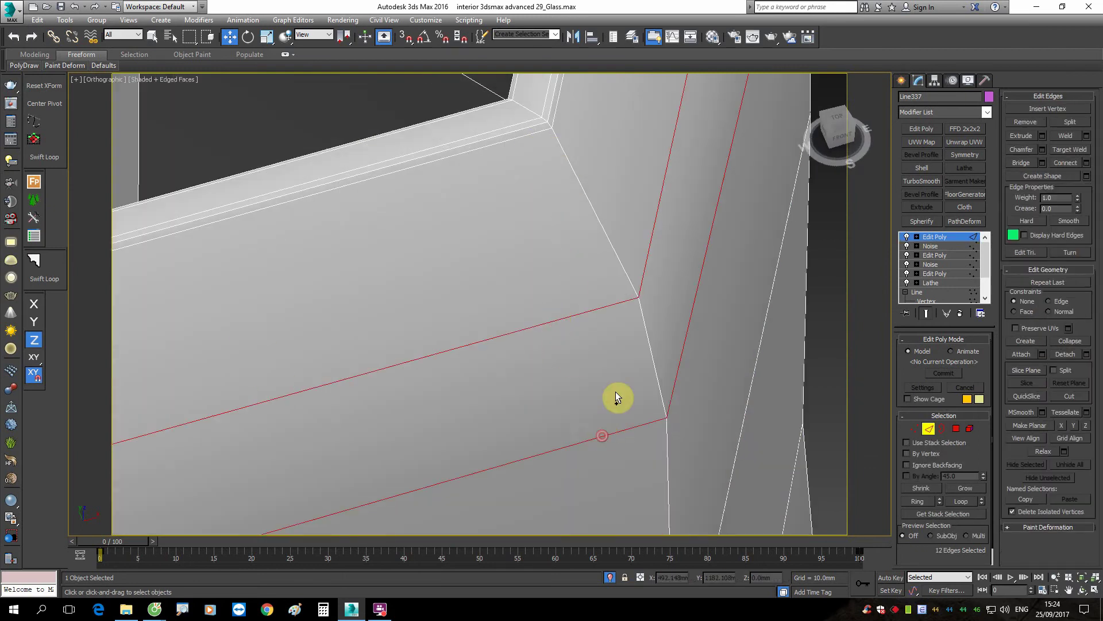
scroll(615, 391, "down", 5)
scroll(650, 308, "up", 4)
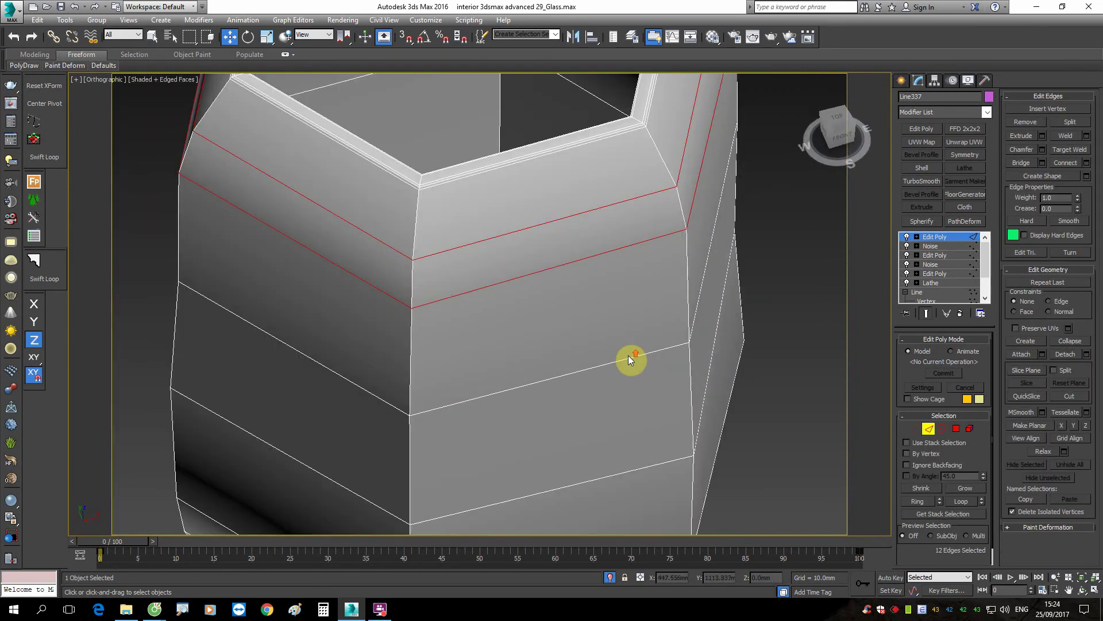
double_click(667, 461, "ctrl")
Step: Add the lower, base-corner, bottom-rim and upper-rim edge loops, reaching 66 edges
scroll(603, 391, "down", 5)
middle_click_drag(512, 315, 547, 339, "alt")
scroll(544, 378, "up", 5)
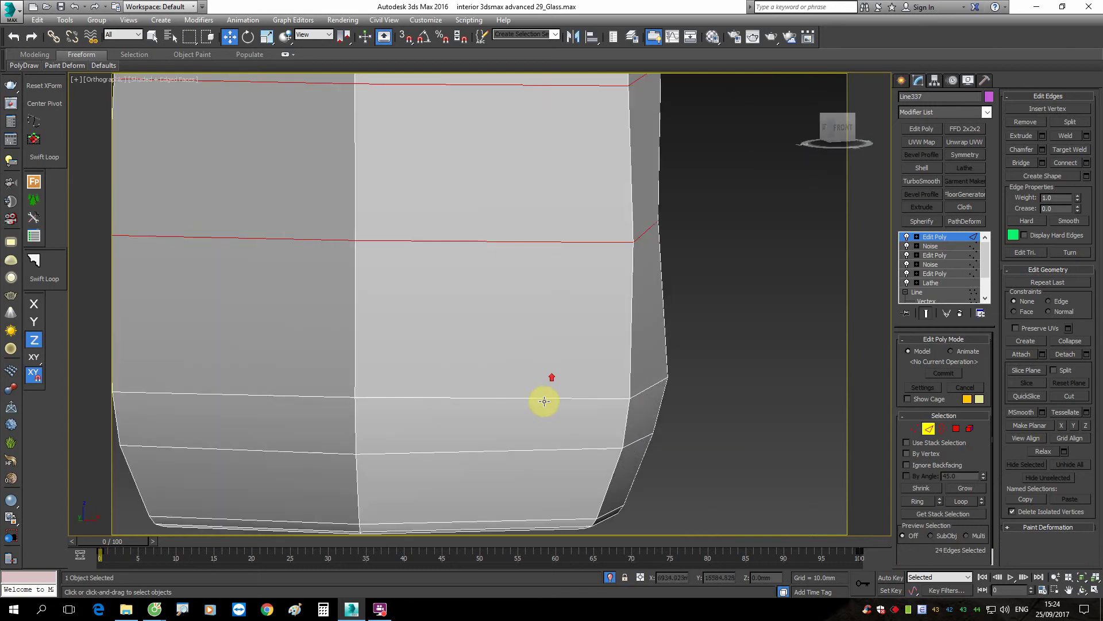
double_click(537, 449, "ctrl")
middle_click_drag(537, 449, 550, 357, "alt")
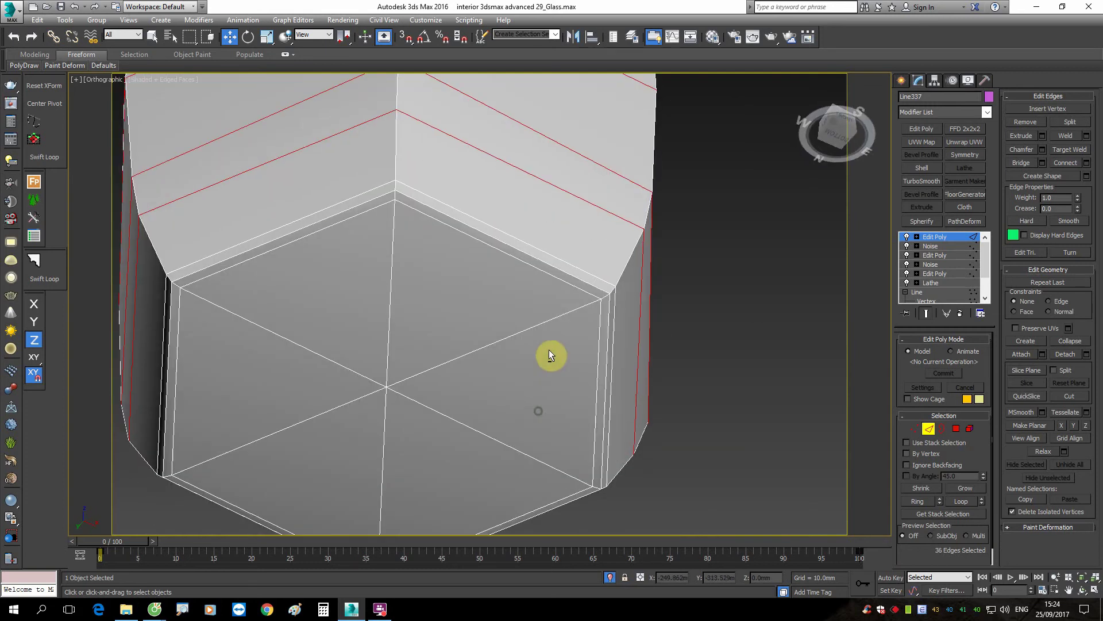
double_click(573, 267, "ctrl")
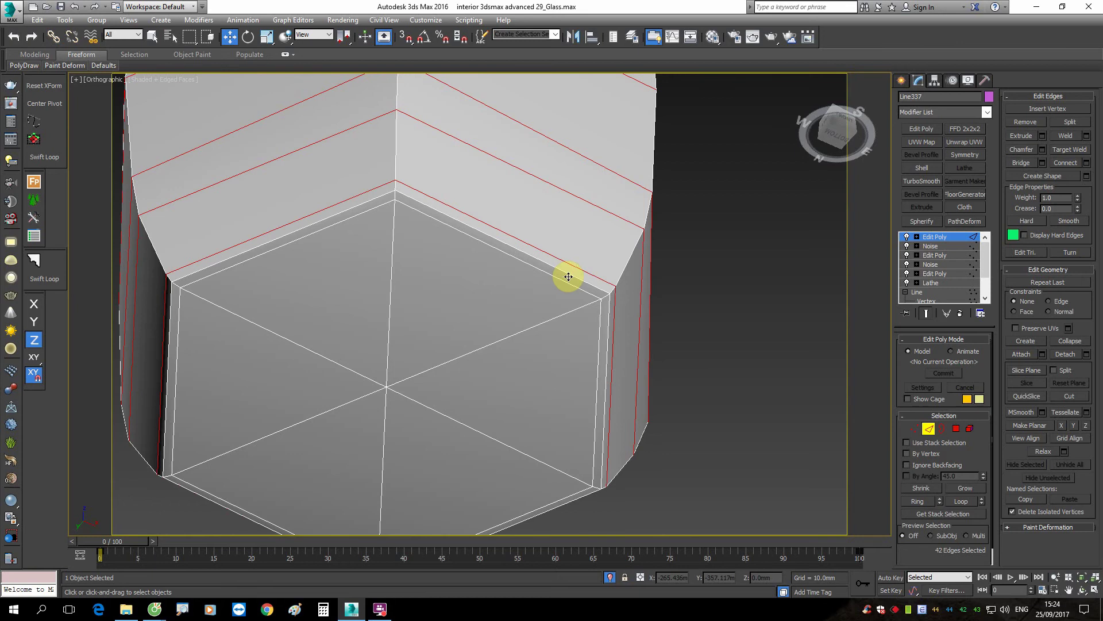
double_click(569, 276, "ctrl")
scroll(543, 241, "down", 5)
middle_click_drag(552, 226, 538, 209, "alt")
scroll(538, 209, "up", 5)
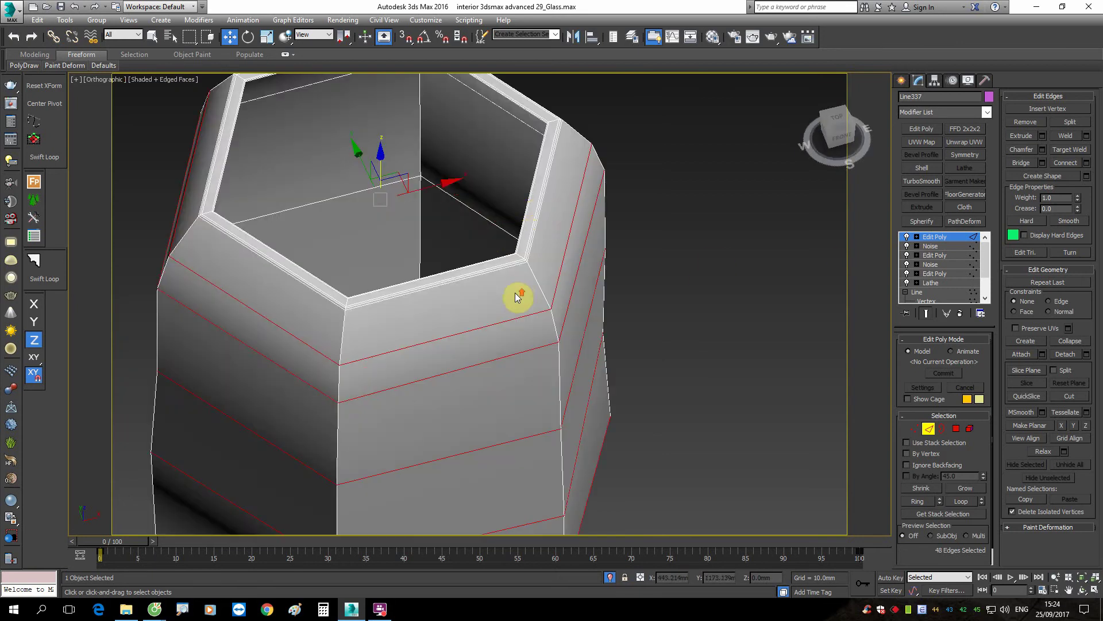
scroll(517, 296, "up", 5)
double_click(496, 185, "ctrl")
double_click(498, 194, "ctrl")
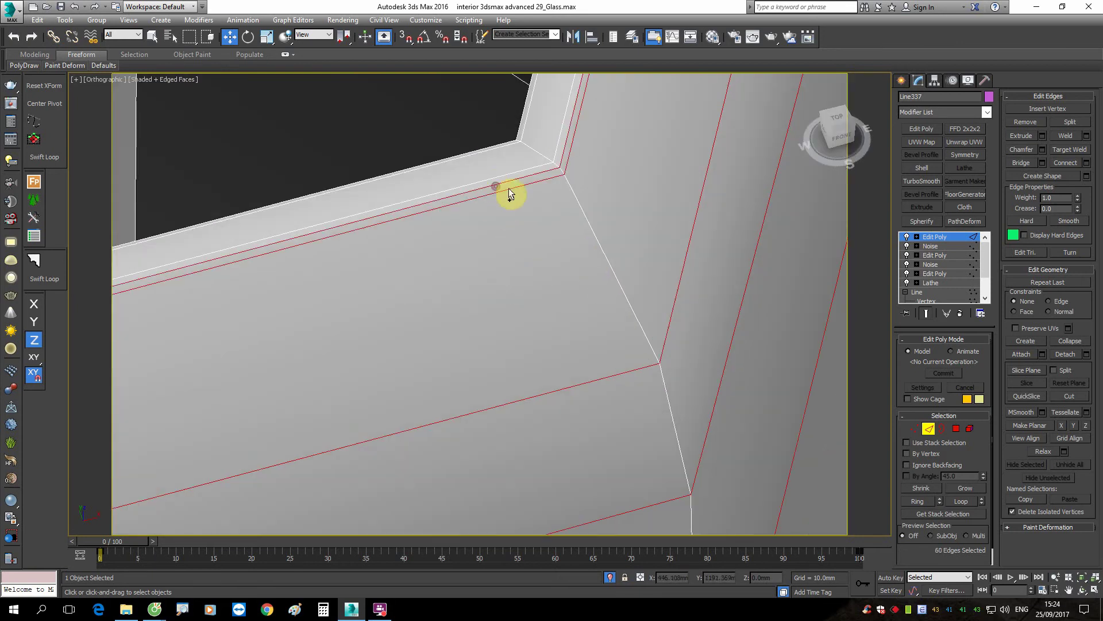
double_click(508, 176, "ctrl")
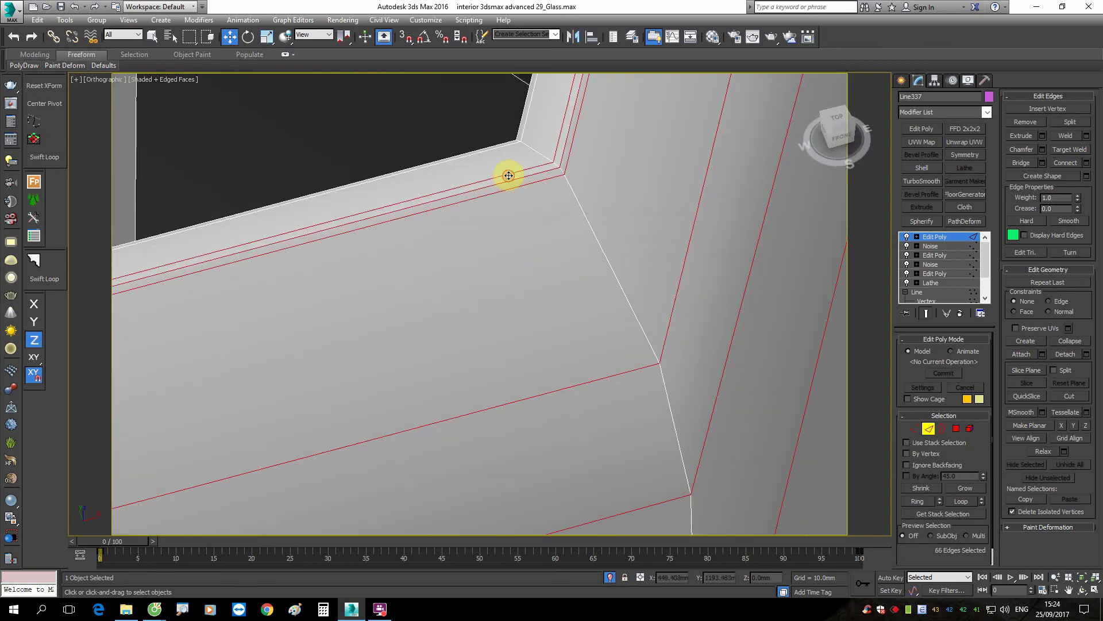
Step: Convert the edge selection to vertices and scale the outer rim vertices to 97% from Top view
left_click(928, 428, "ctrl")
scroll(640, 279, "down", 5)
scroll(643, 264, "down", 3)
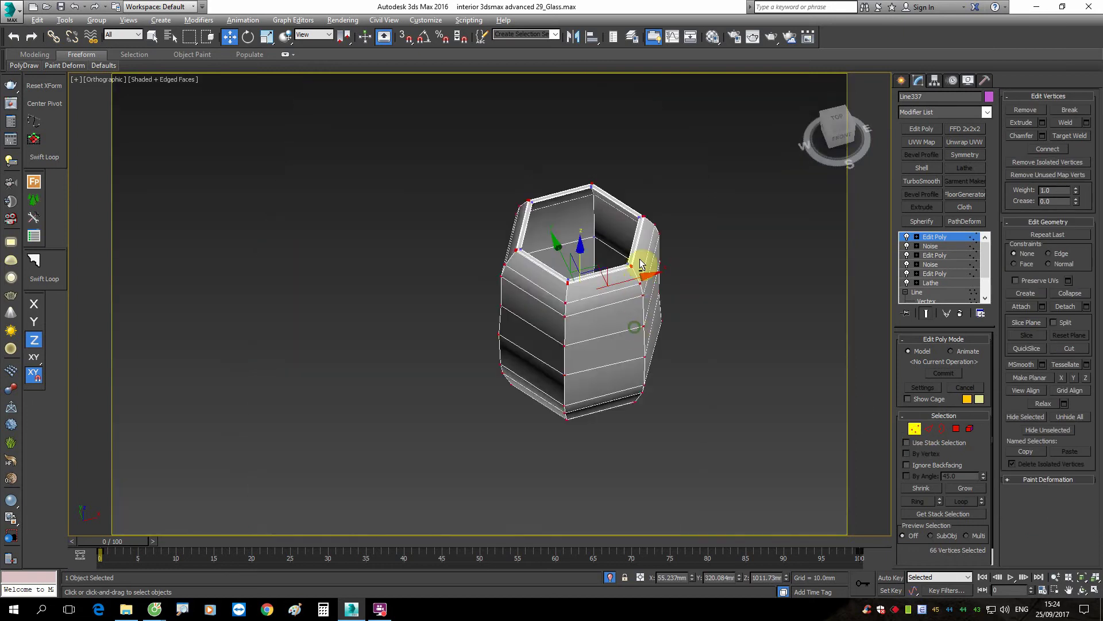
middle_click_drag(643, 264, 649, 419, "alt")
scroll(644, 320, "up", 5)
scroll(640, 339, "down", 5)
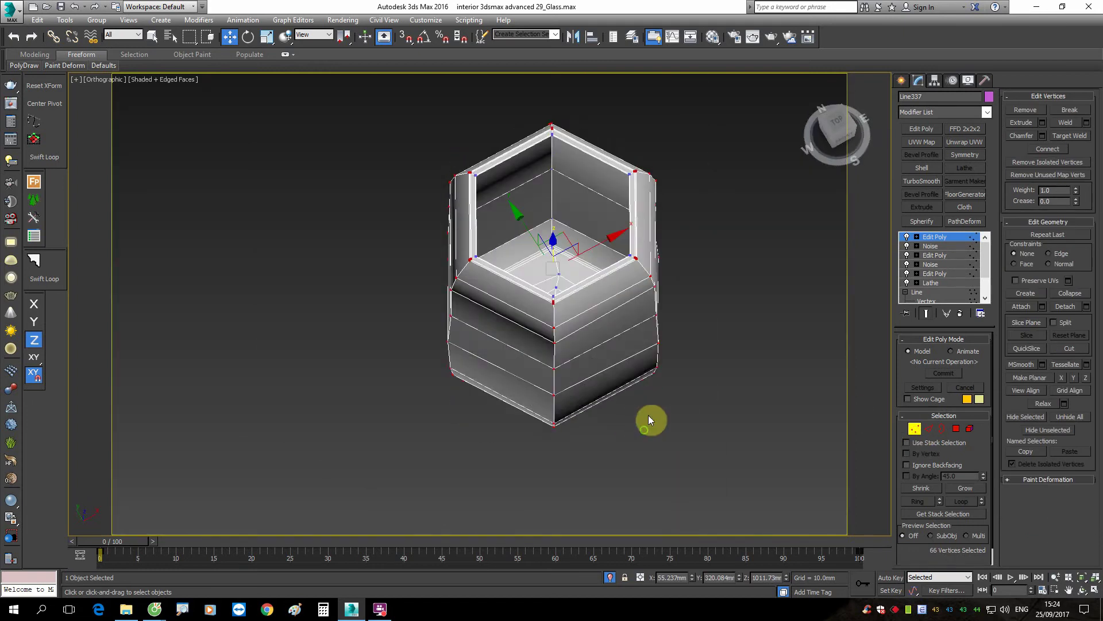
scroll(615, 316, "up", 5)
key("t")
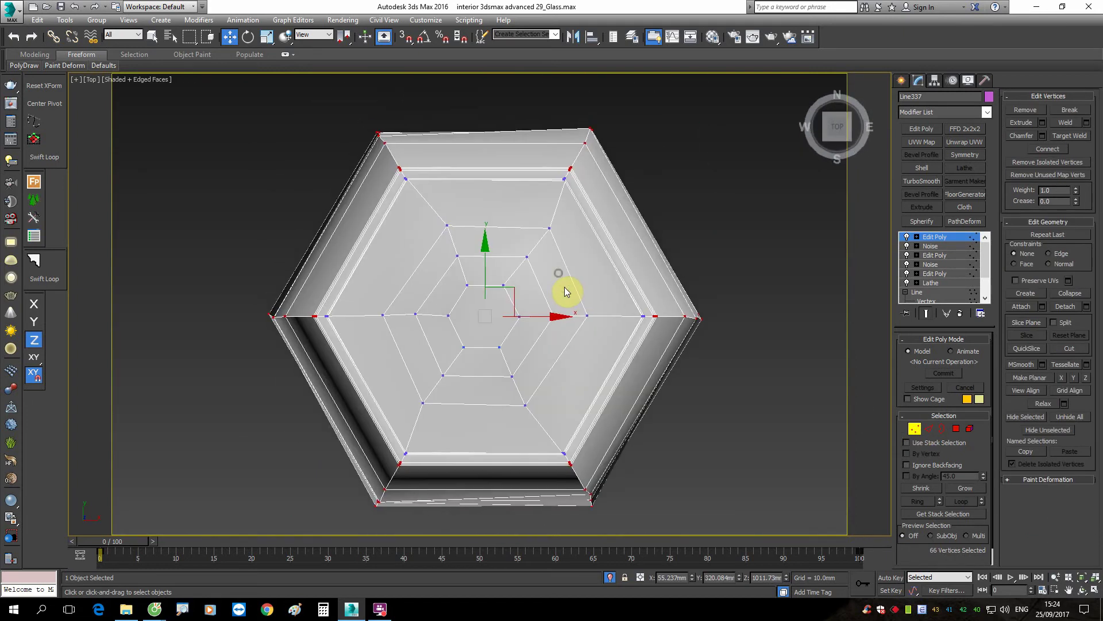
key("r")
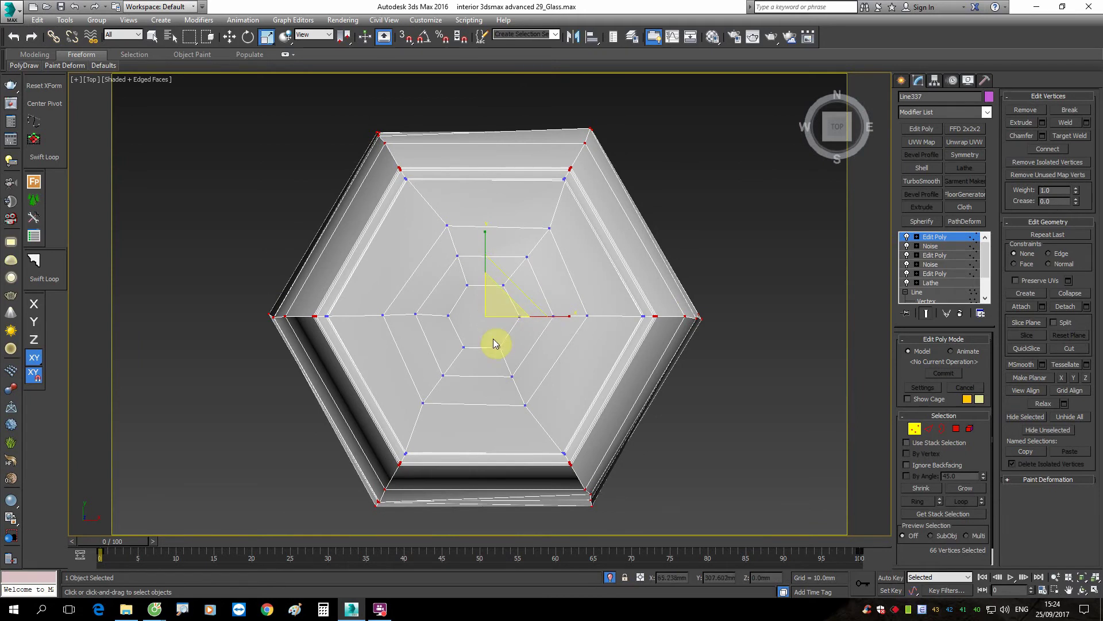
scroll(495, 325, "up", 2)
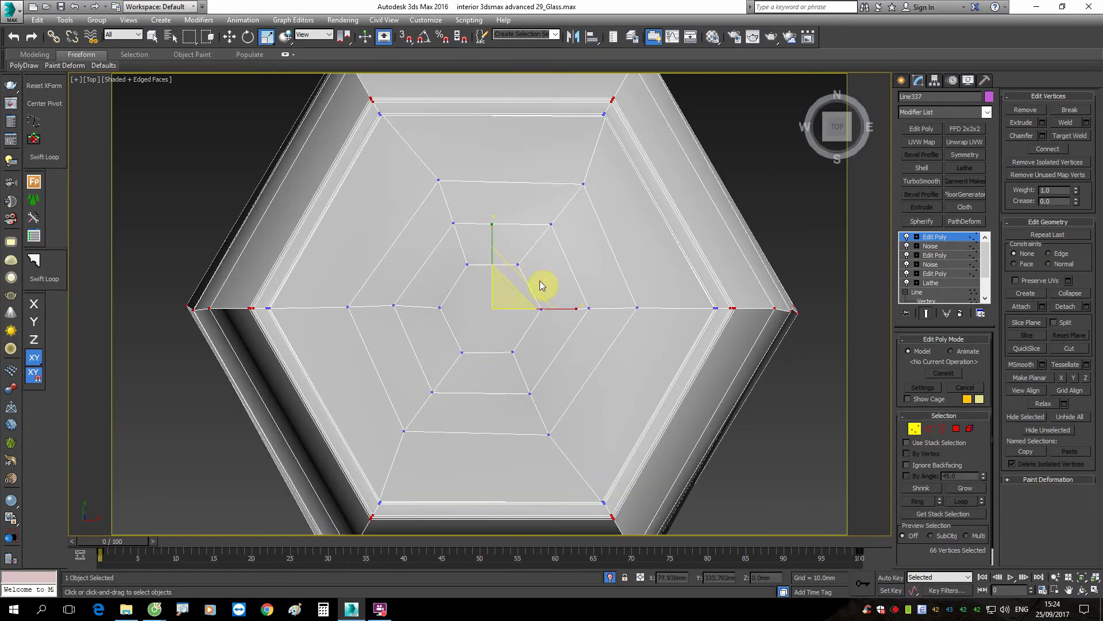
left_click_drag(533, 284, 530, 285)
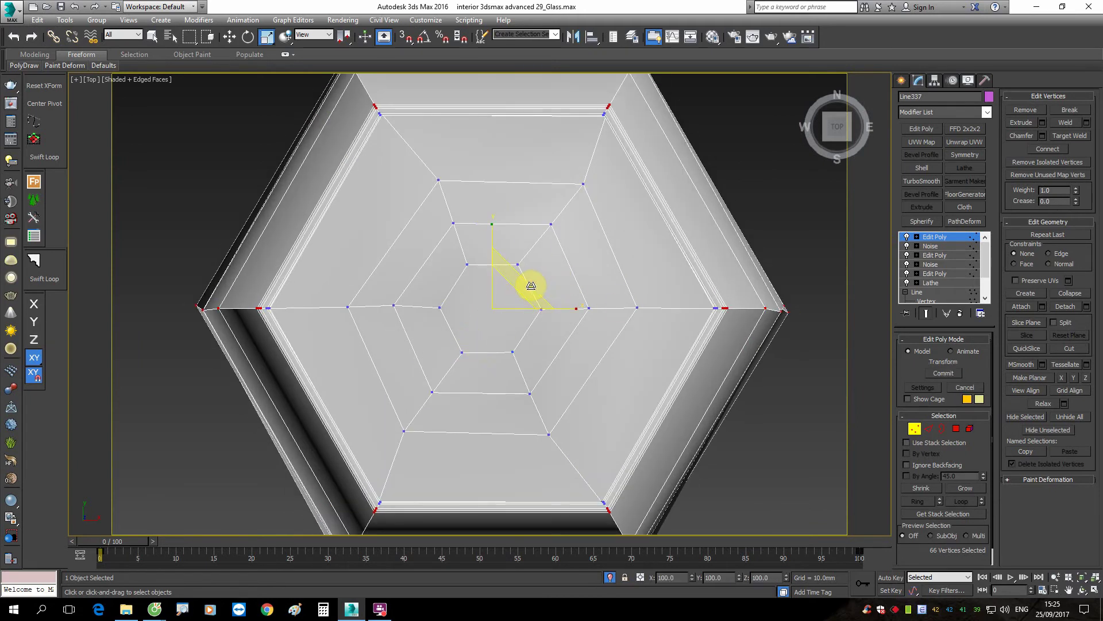
Step: Check the scaled rim in wireframe Front view with undo/redo, then exit vertex editing
scroll(605, 315, "down", 5)
key("f")
scroll(616, 215, "up", 2)
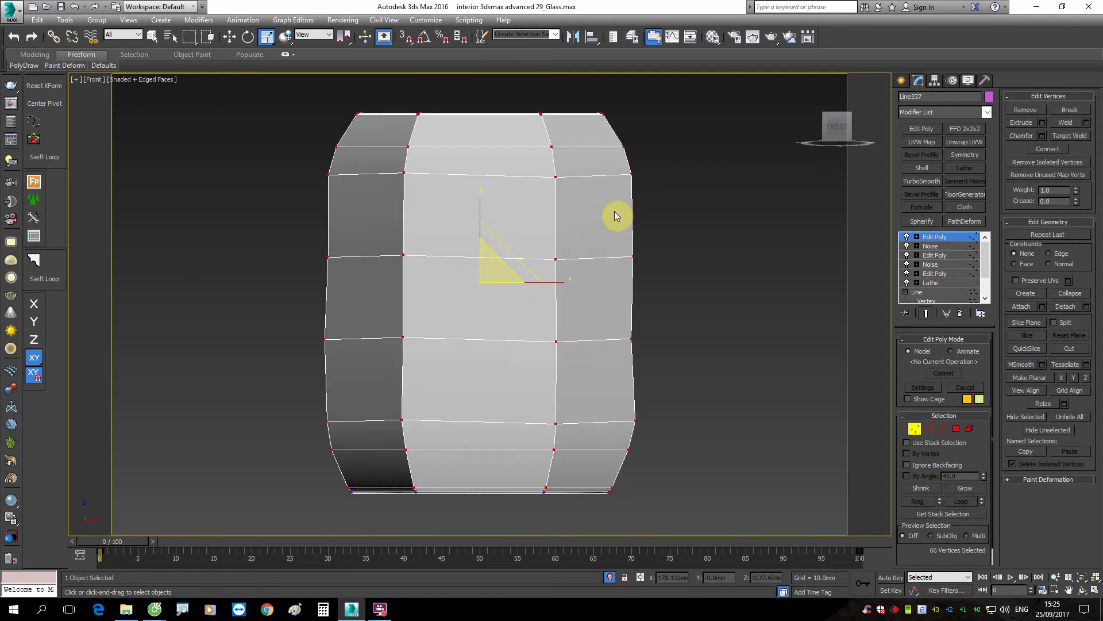
key("F3")
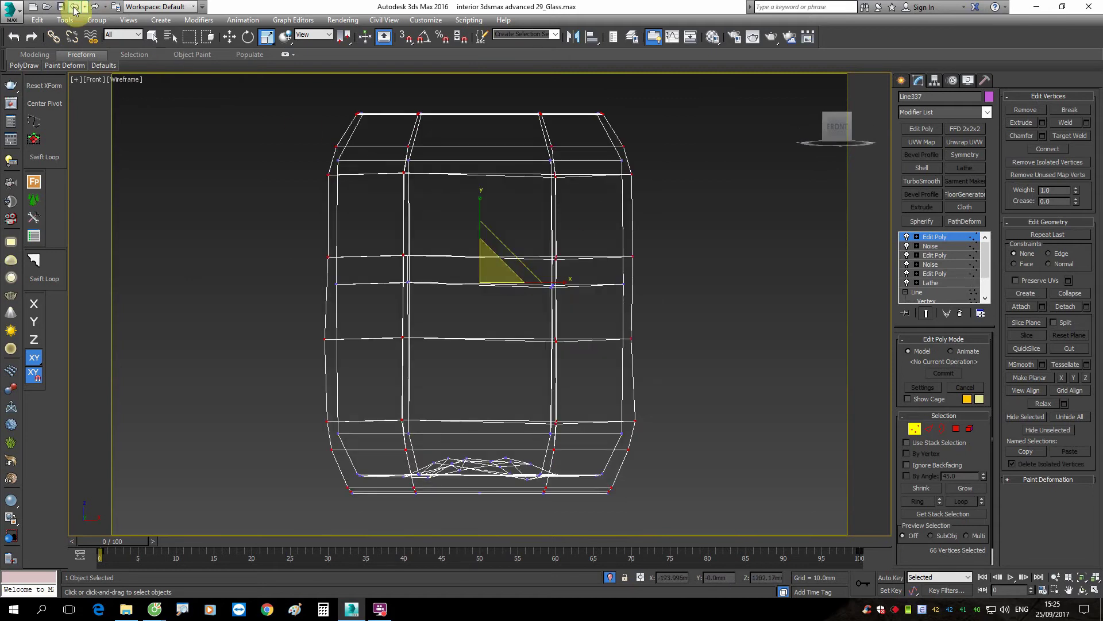
left_click(74, 7)
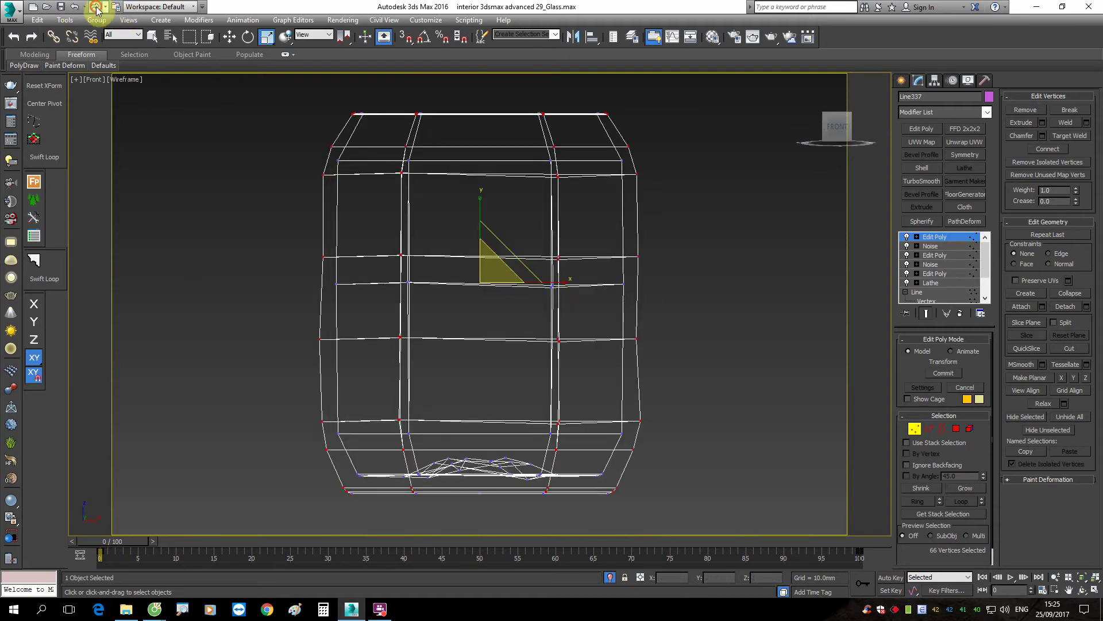
left_click(96, 8)
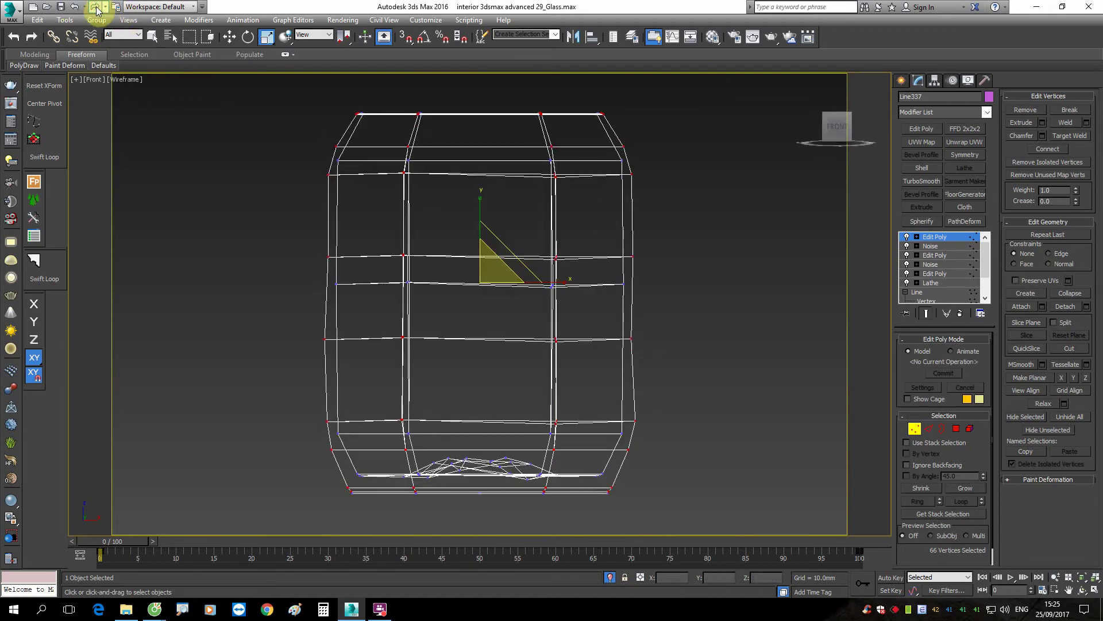
left_click(899, 83)
key("w")
scroll(585, 251, "down", 4)
middle_click_drag(585, 250, 619, 520, "alt")
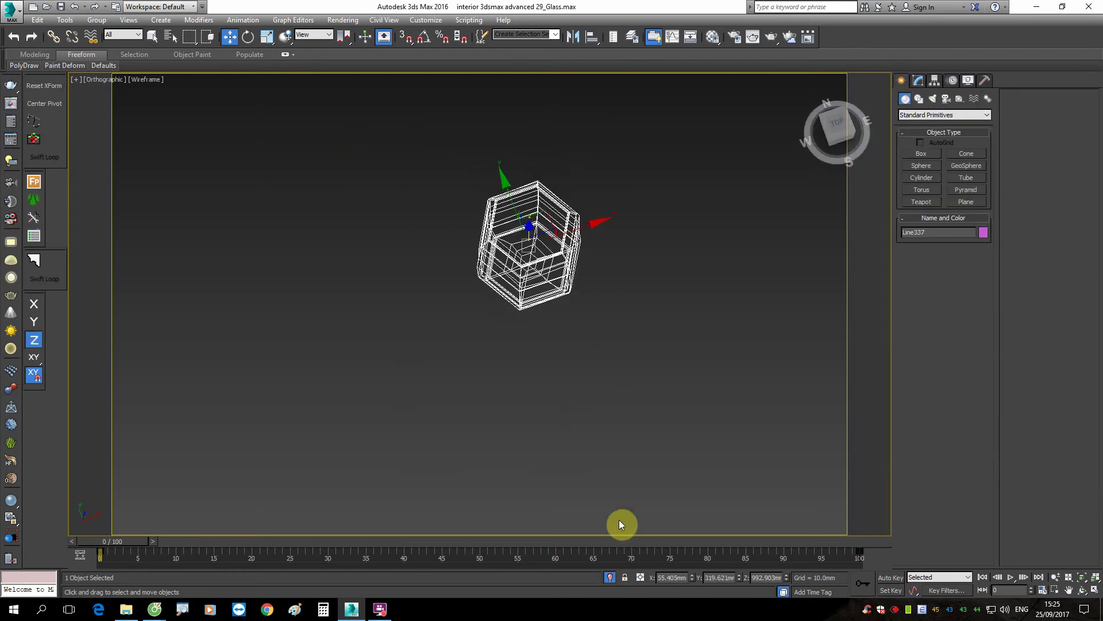
Step: Restore the full scene in PhysCamera005 and add TurboSmooth with 3 iterations to the jar
left_click(611, 577)
key("c")
double_click(537, 251)
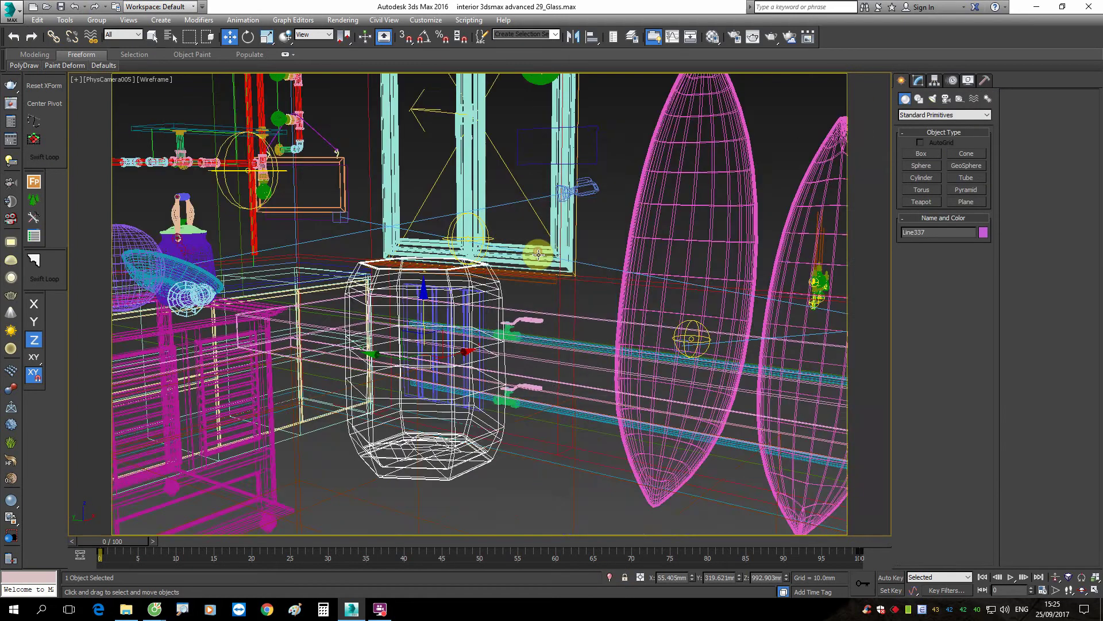
key("F3")
left_click(918, 80)
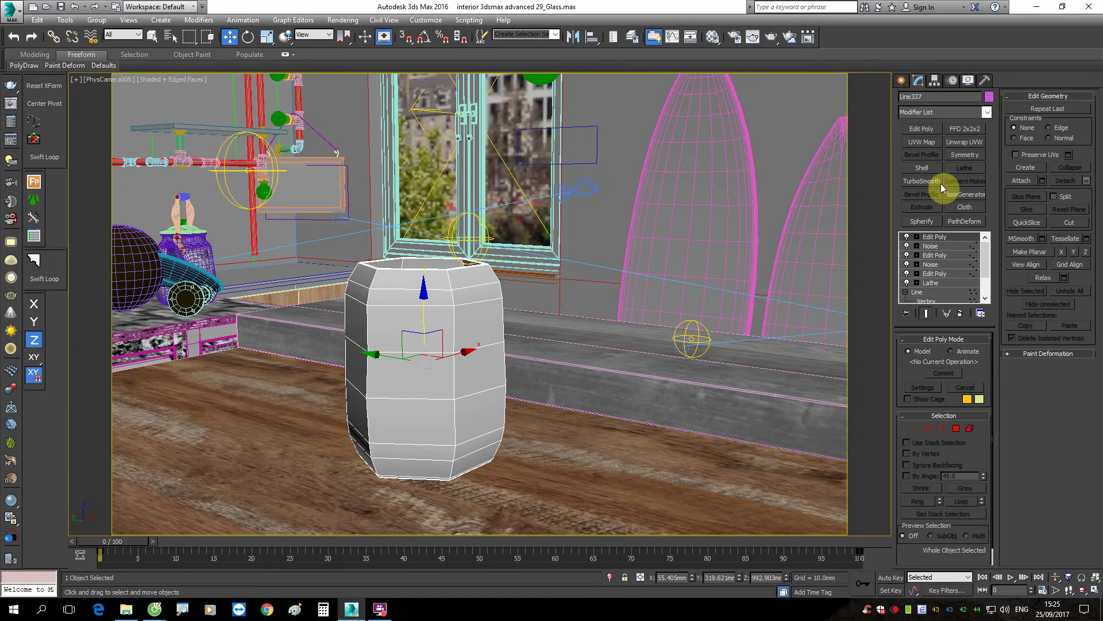
left_click(921, 181)
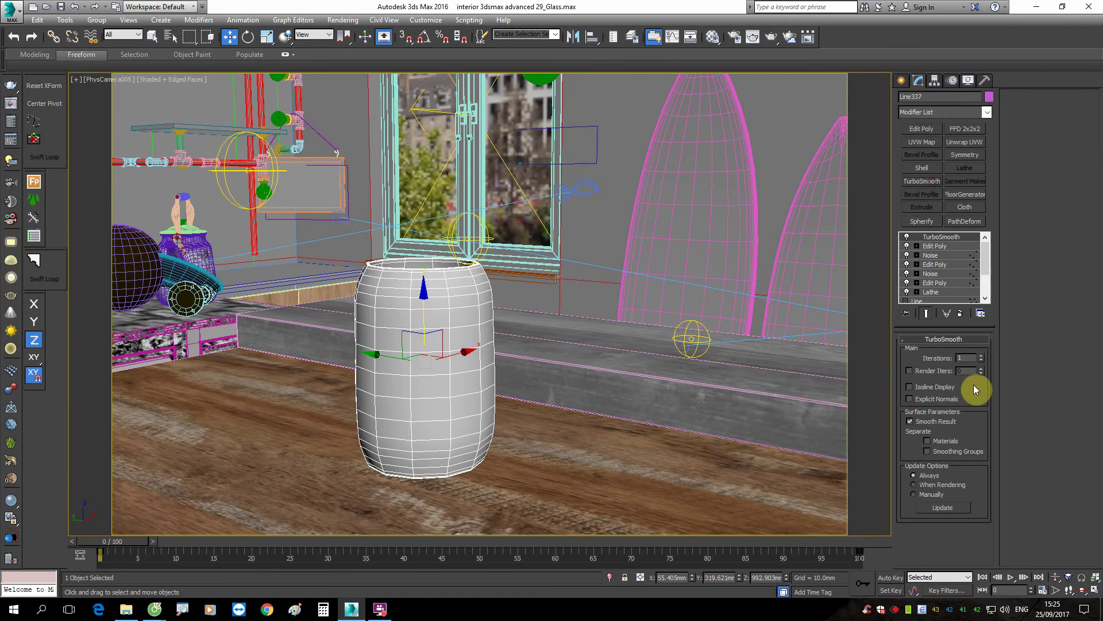
left_click(981, 356)
Step: Assign the gLASS material to the jar and start a production render
left_click(712, 37)
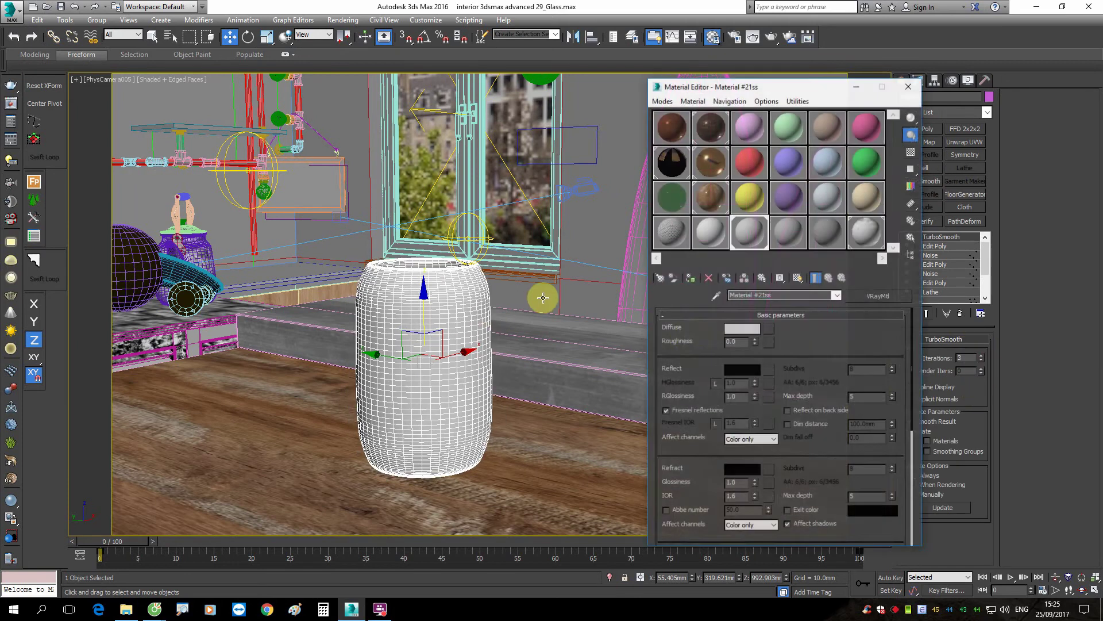
left_click(671, 197)
left_click(691, 278)
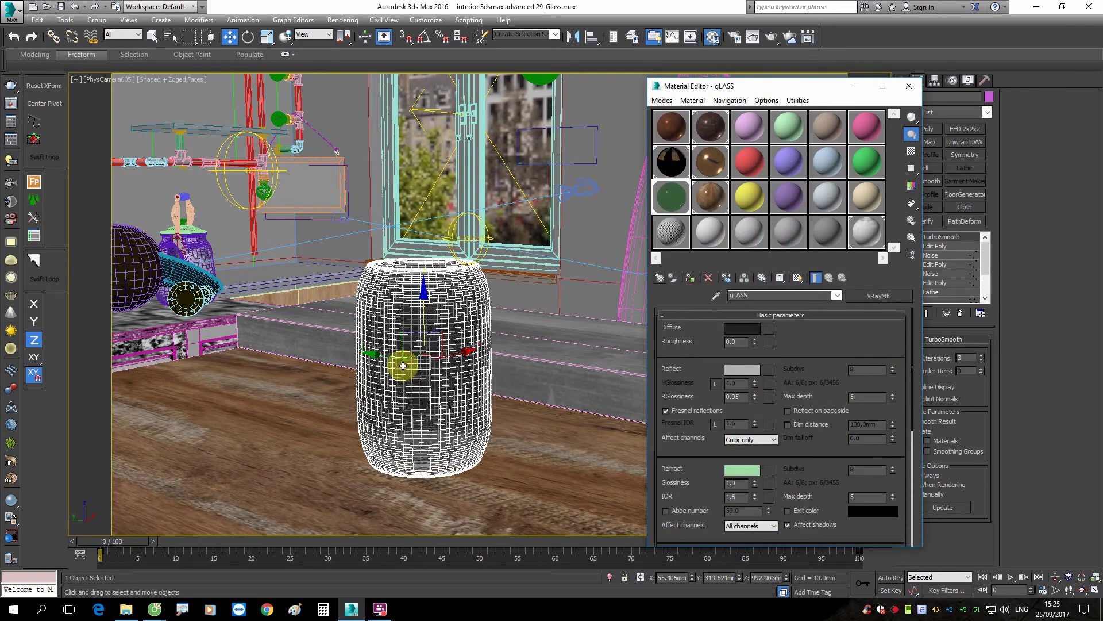
left_click(771, 37)
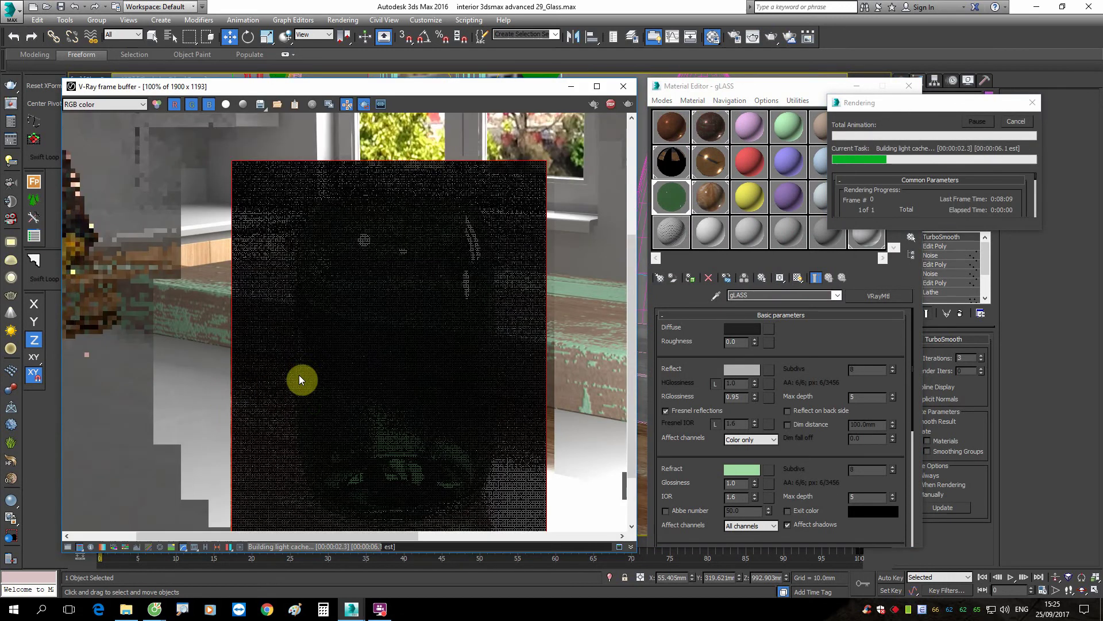
Step: Let the green glass jar render run, then cancel it and close the V-Ray frame buffer
middle_click_drag(296, 382, 284, 316)
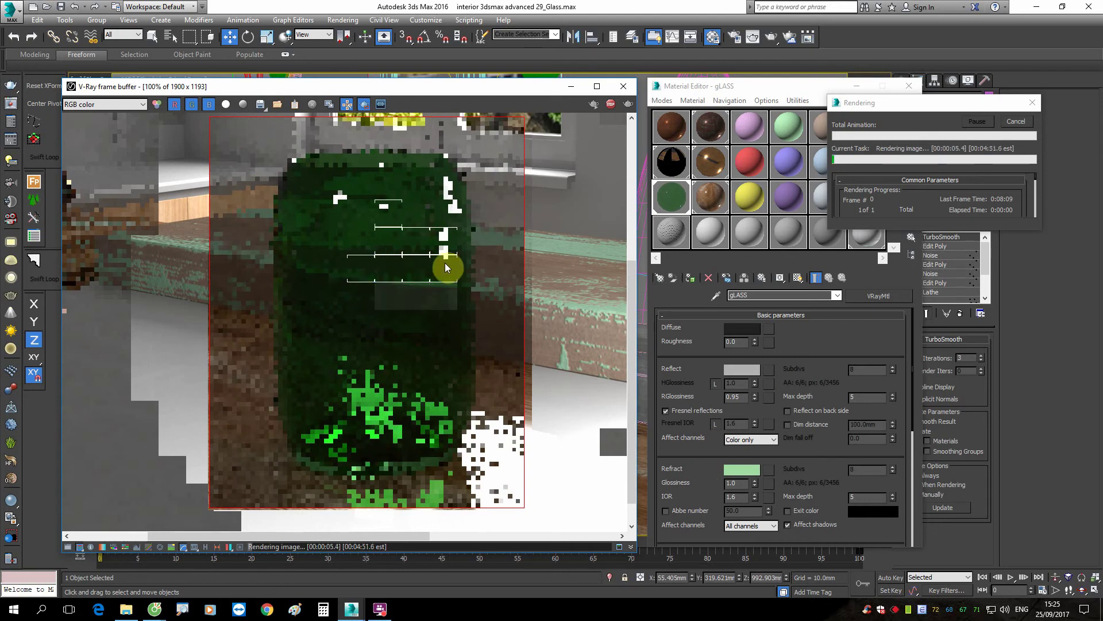
left_click(382, 609)
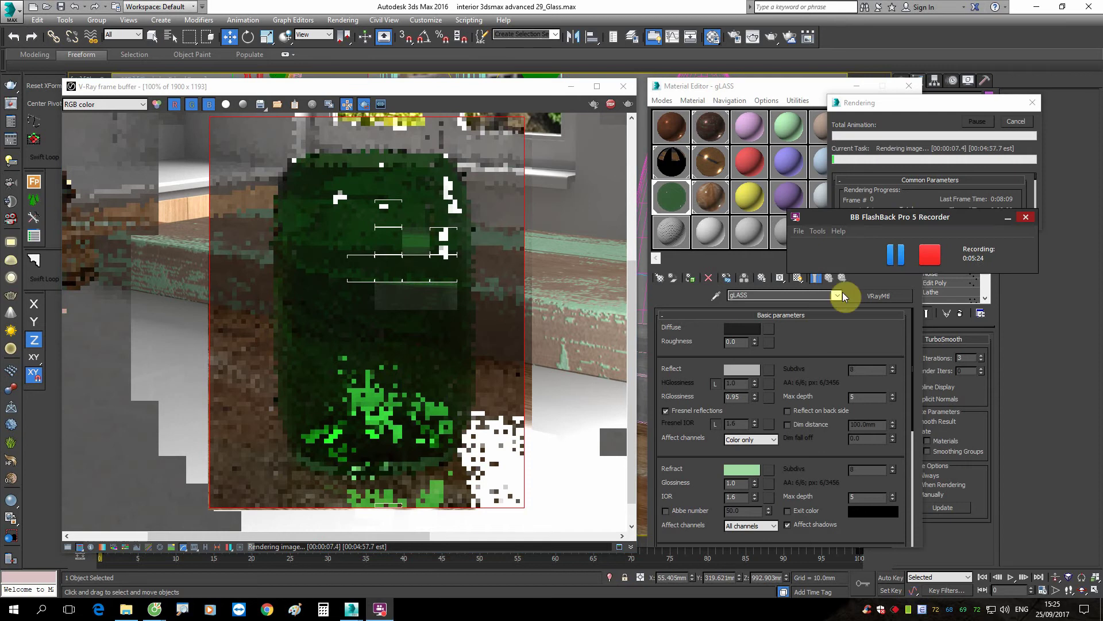
left_click(905, 253)
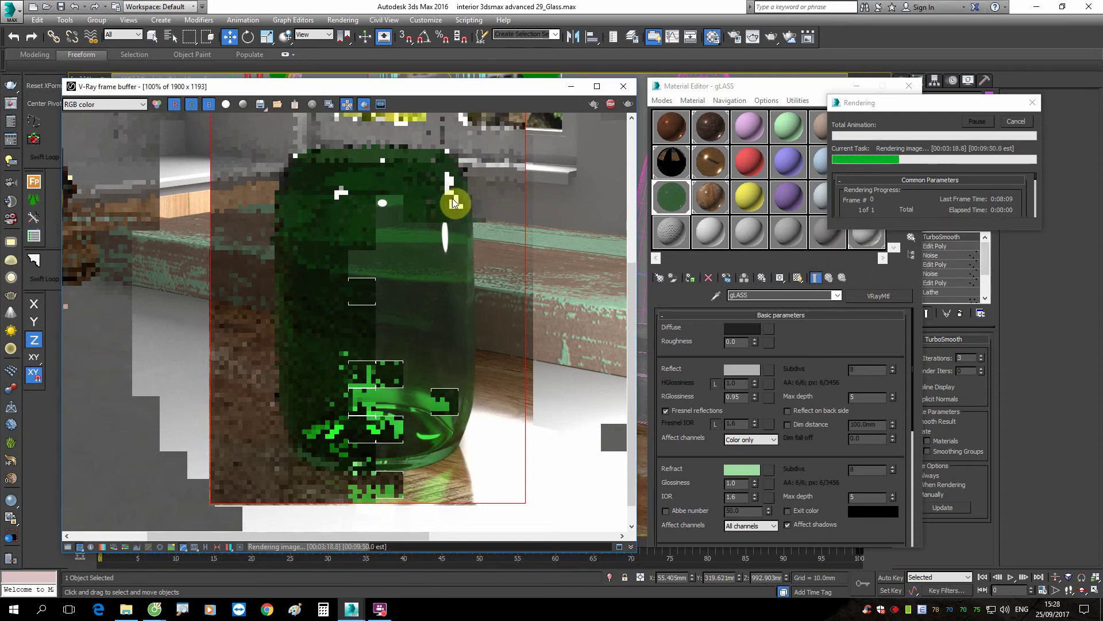
left_click(1027, 123)
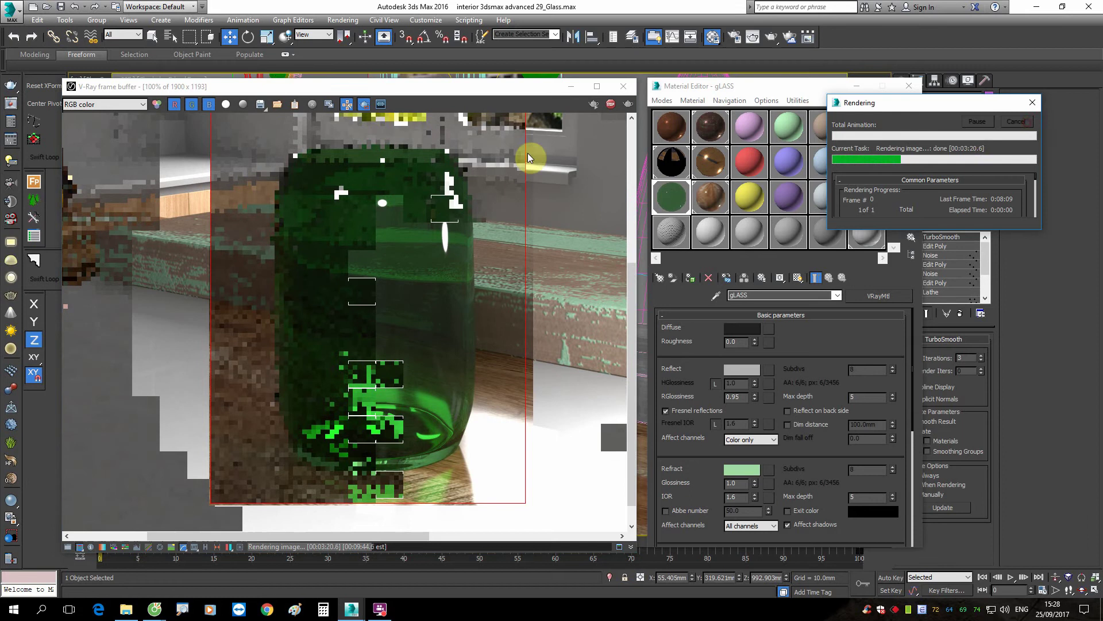
left_click(625, 87)
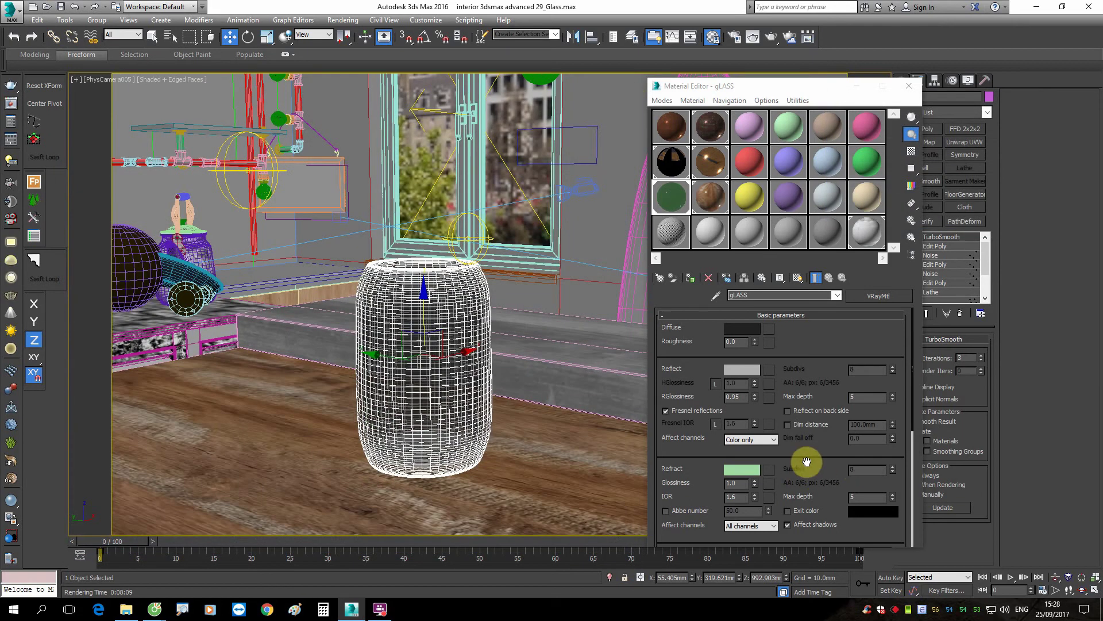
Step: Raise the gLASS refraction colour to nearly white, whiteness 245
left_click_drag(806, 463, 819, 376)
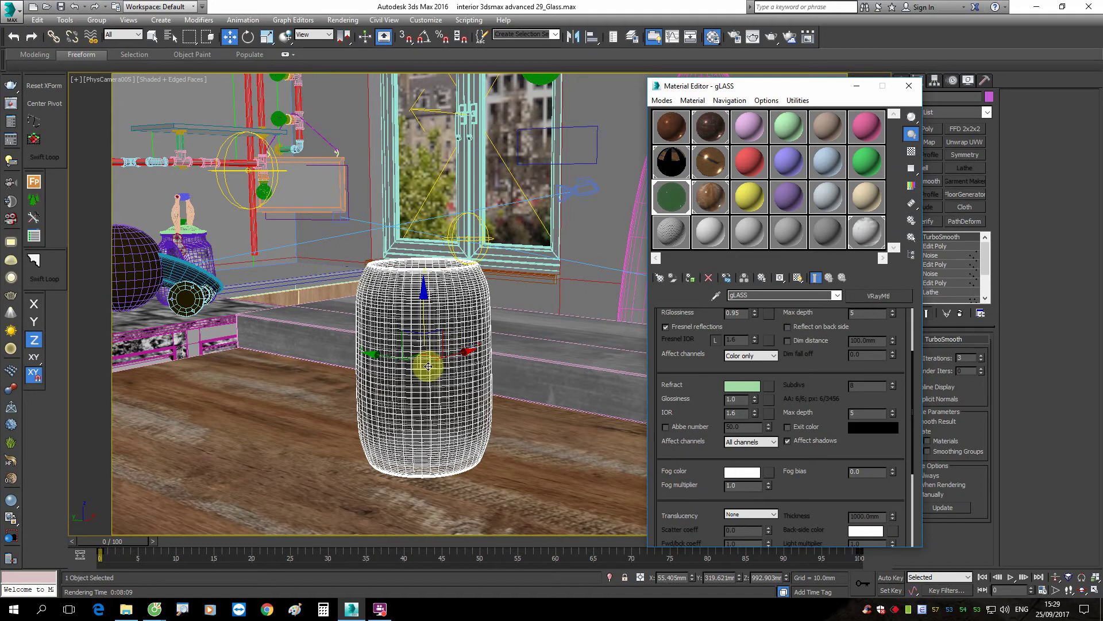
scroll(662, 396, "up", 1)
left_click(740, 403)
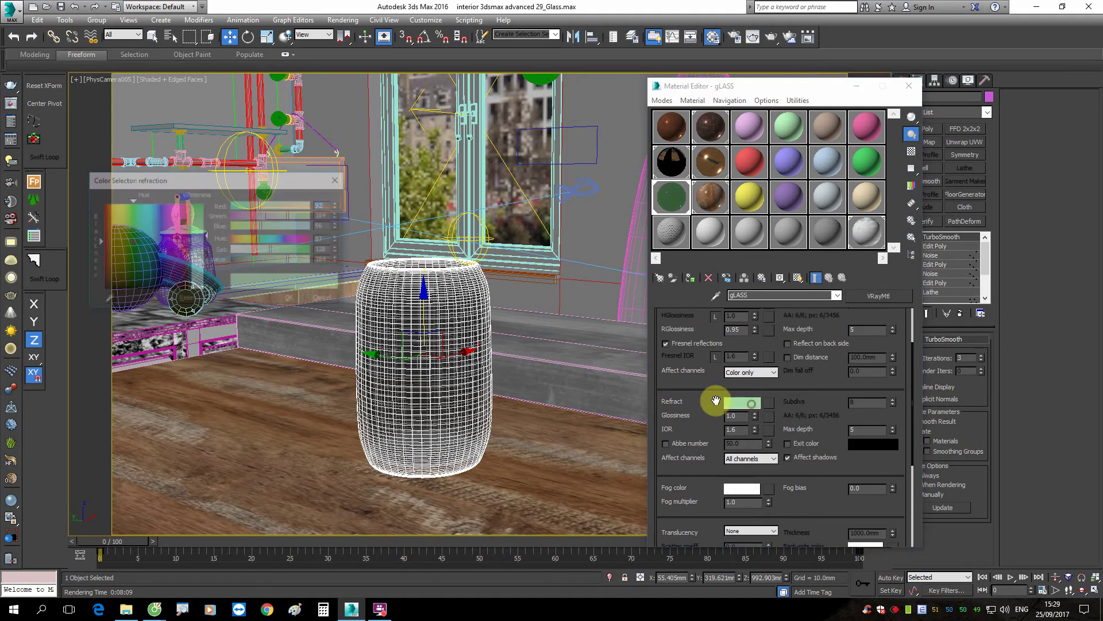
mouse_move(74, 246)
left_mouse_down()
mouse_move(212, 259)
mouse_move(208, 287)
left_mouse_up()
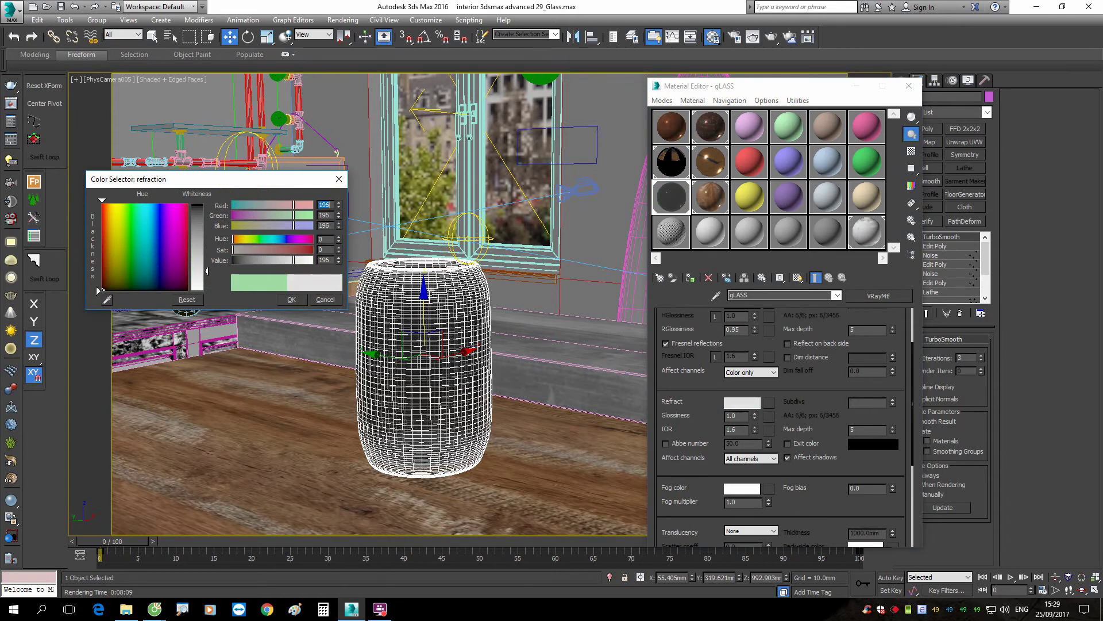
left_click(282, 298)
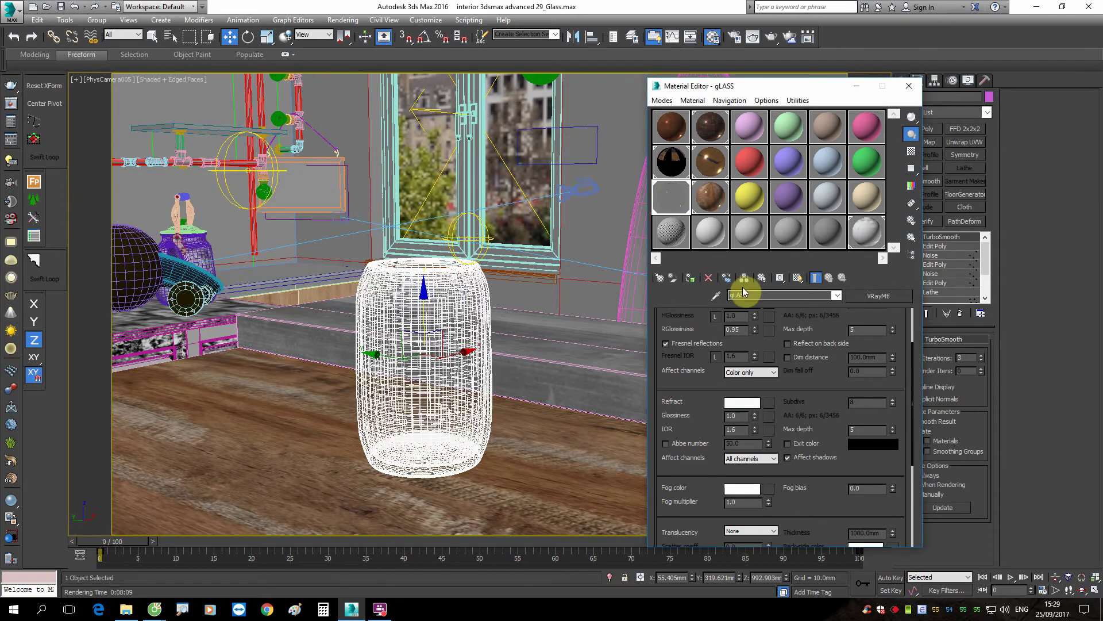
Step: Set the fog colour to the pale teal sampled from the reference jar photo's base, back in PhysCamera005
key("f")
scroll(567, 339, "down", 5)
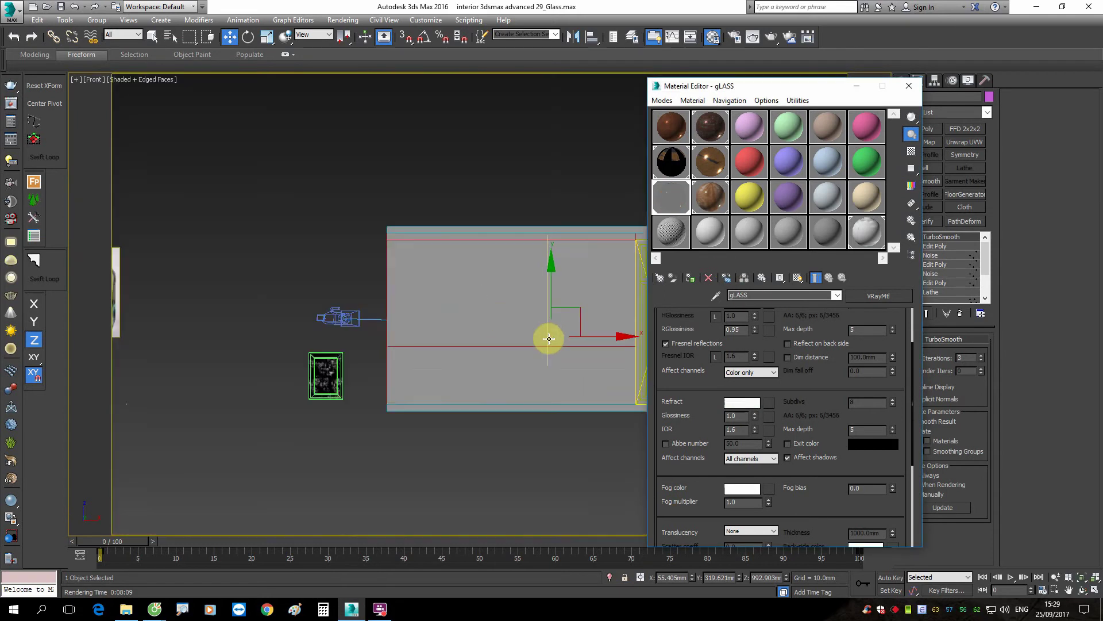
scroll(377, 357, "down", 3)
middle_click_drag(377, 357, 401, 330)
scroll(401, 330, "up", 8)
middle_click_drag(458, 353, 612, 331)
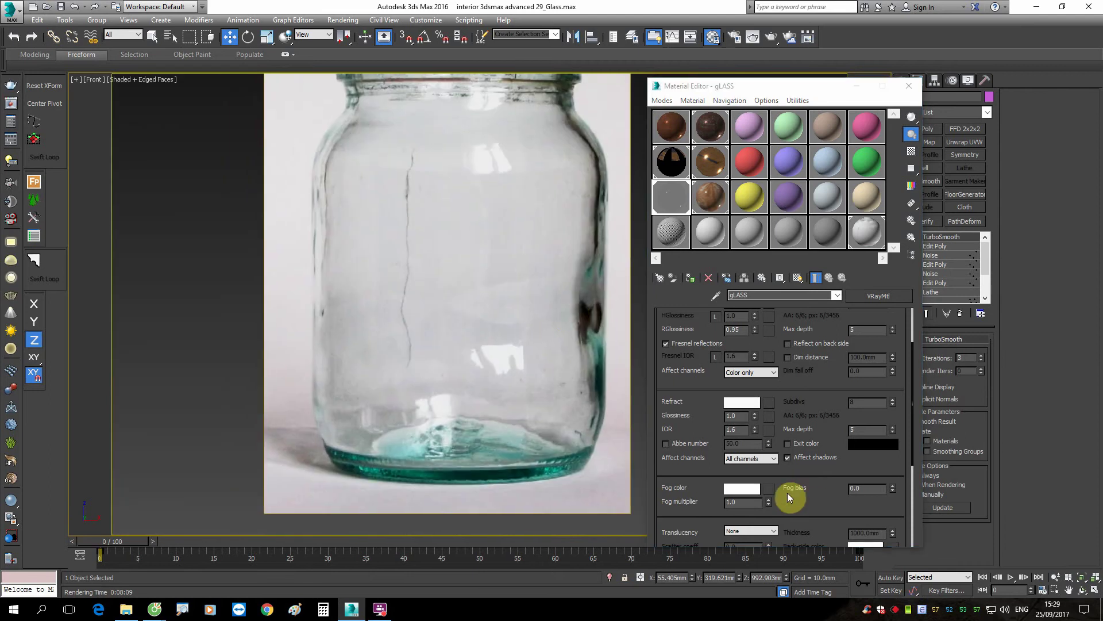
left_click(741, 488)
left_click(107, 299)
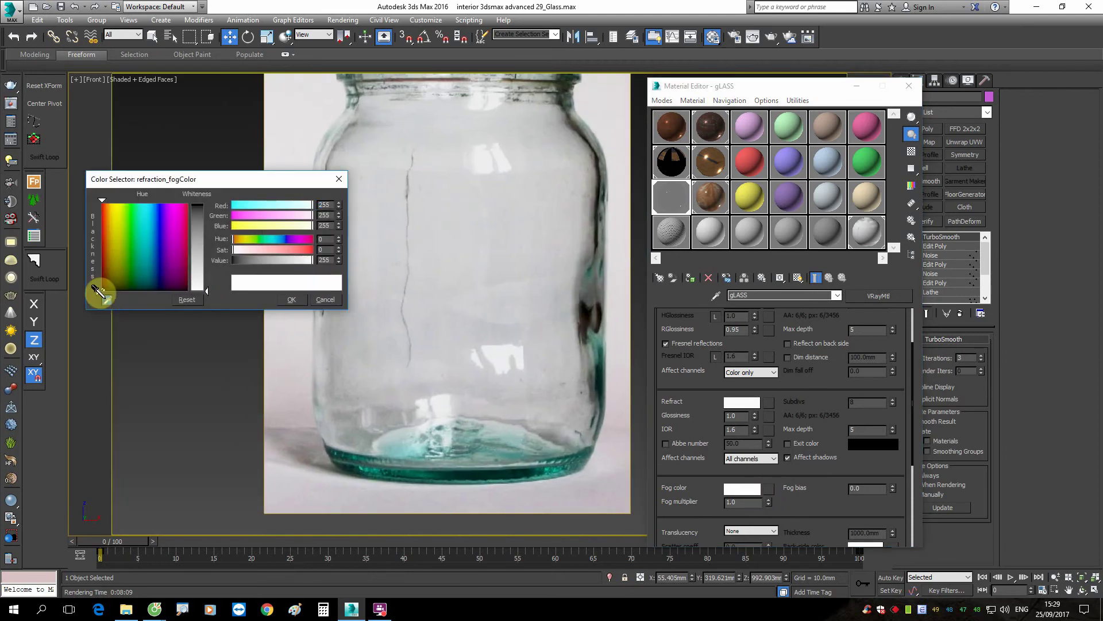
left_click(409, 439)
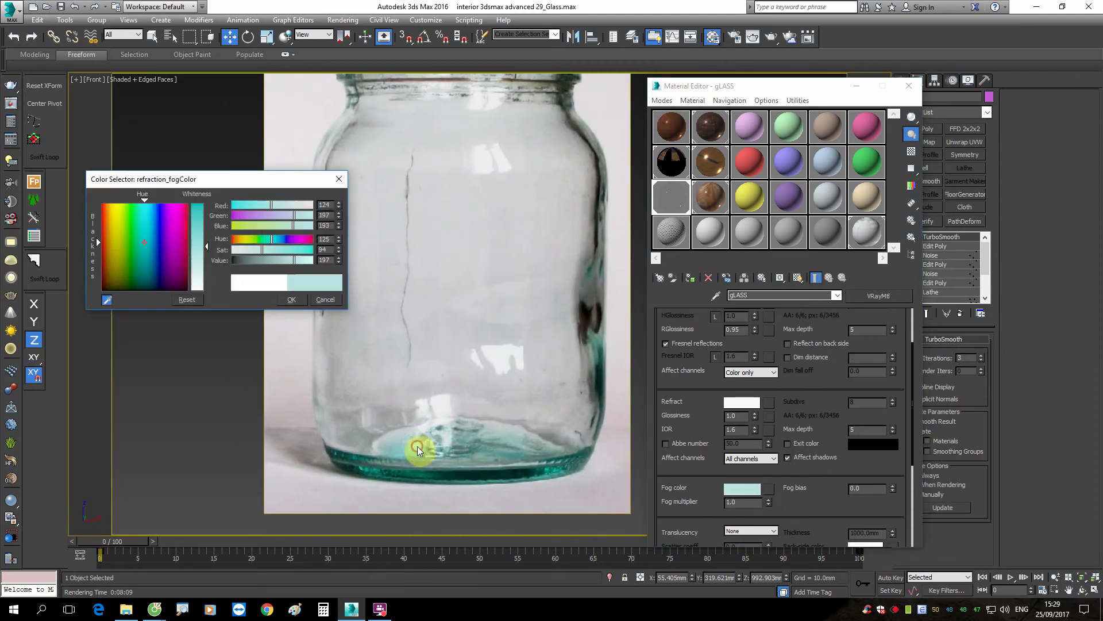
left_click(292, 299)
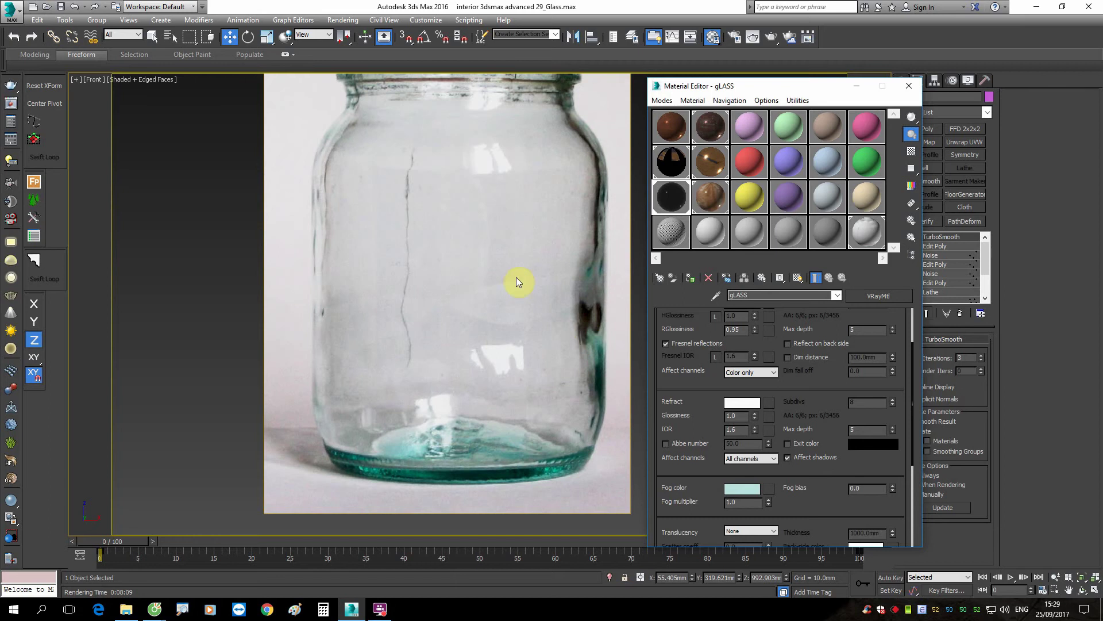
key("c")
double_click(542, 253)
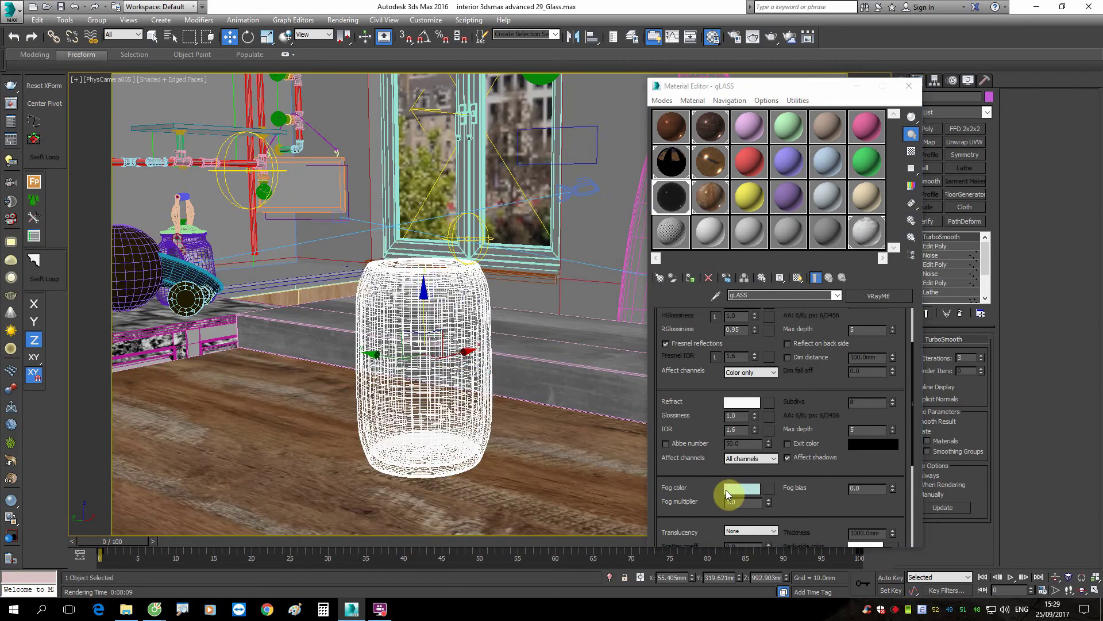
Step: Render the teal-fog glass jar and cancel the render partway through
left_click(769, 44)
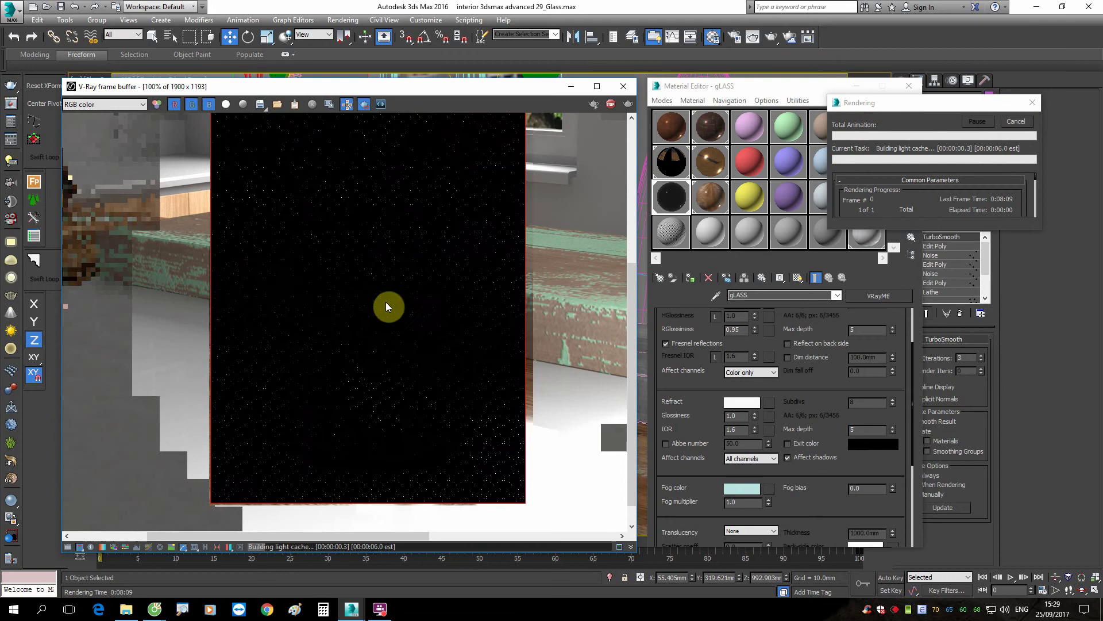
scroll(244, 427, "up", 2)
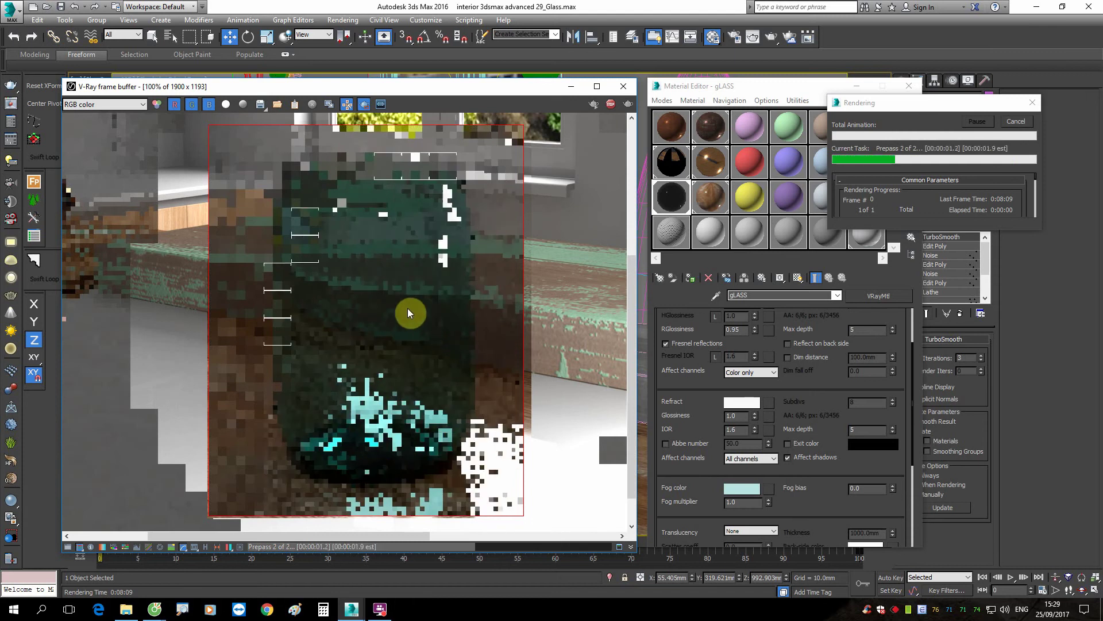
left_click(385, 614)
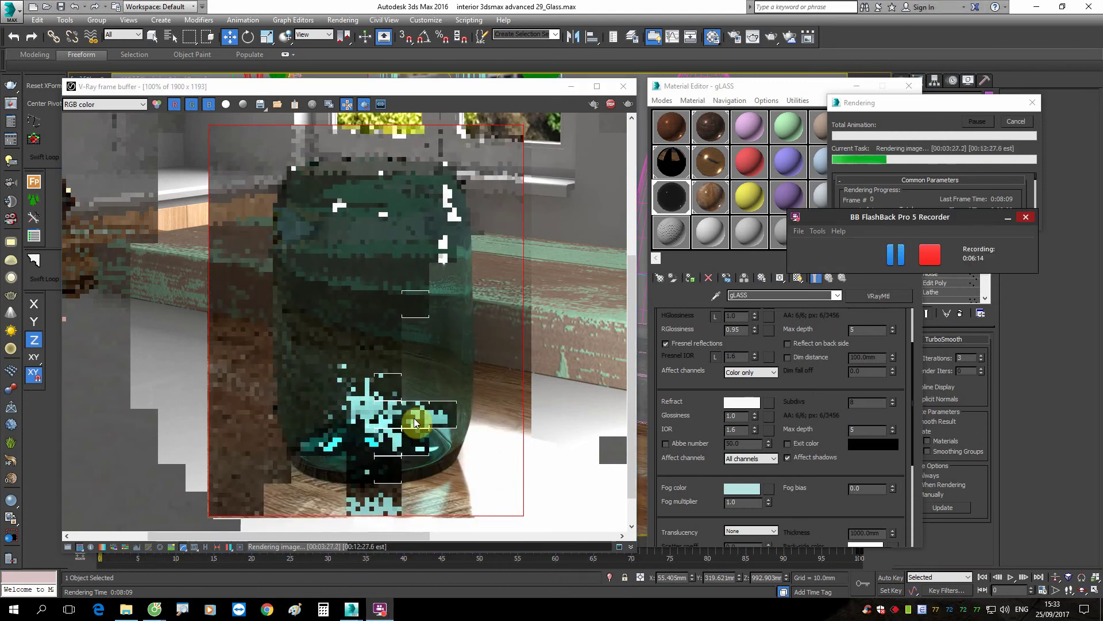
left_click(1012, 123)
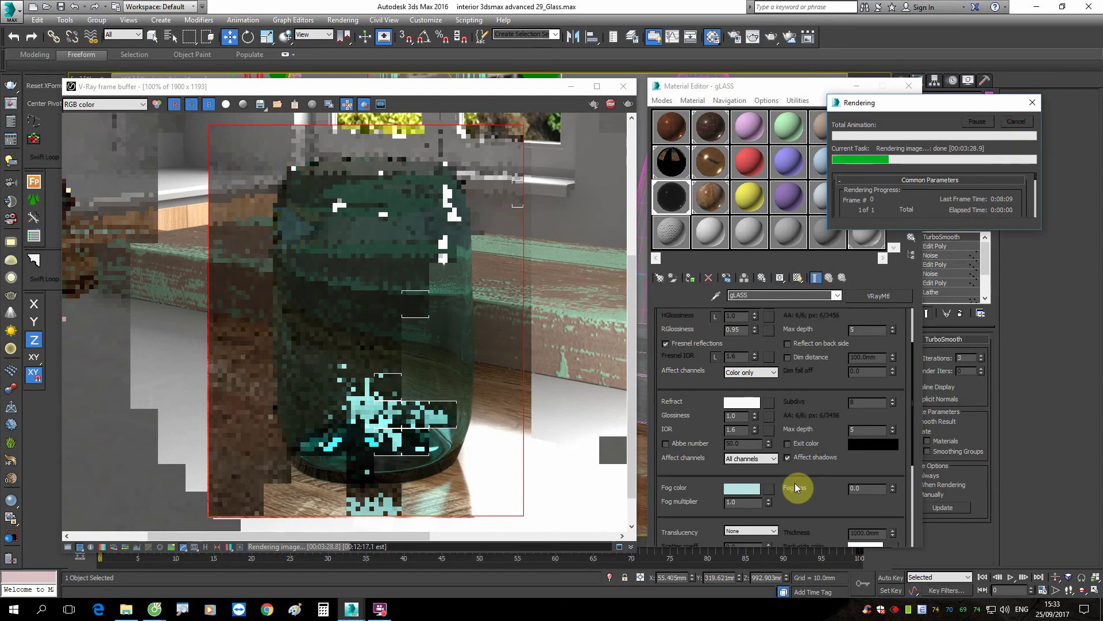
Step: Lighten the gLASS fog colour to nearly white, about 233/245/244
left_click(734, 490)
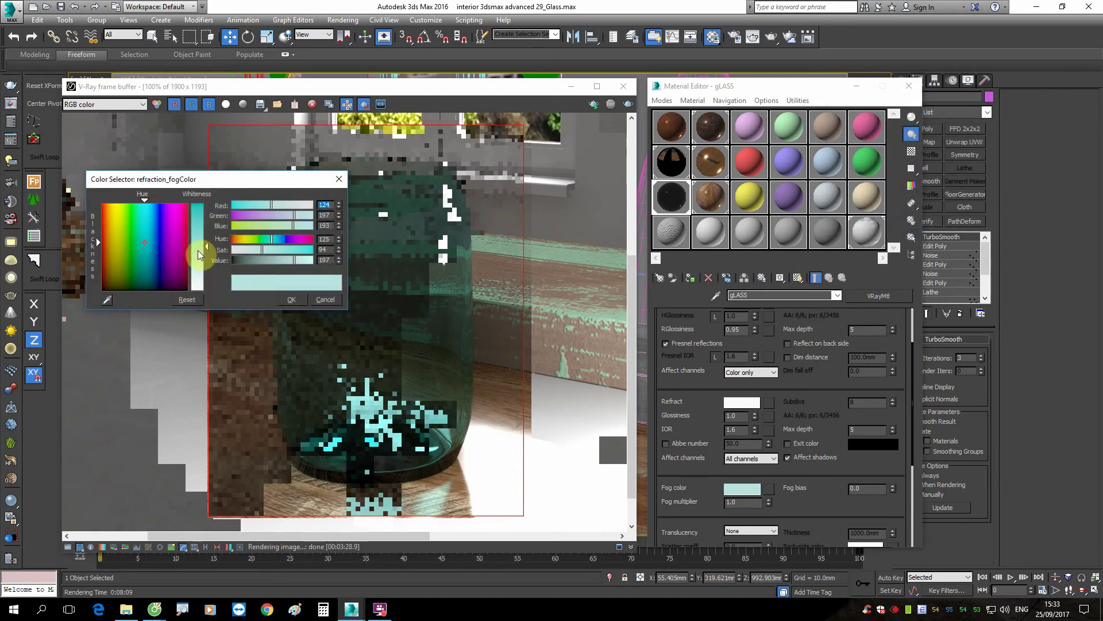
left_click_drag(207, 248, 206, 280)
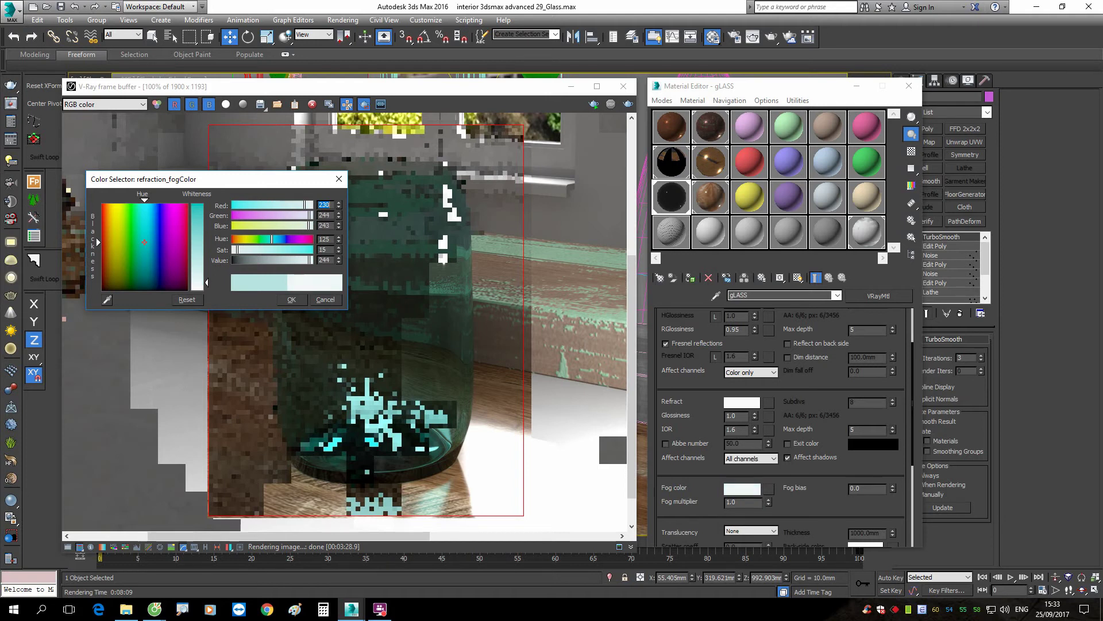
left_click_drag(206, 282, 205, 272)
left_click(292, 299)
Step: Re-render the glass with the paler fog from the V-Ray frame buffer and check its progress
left_click(629, 104)
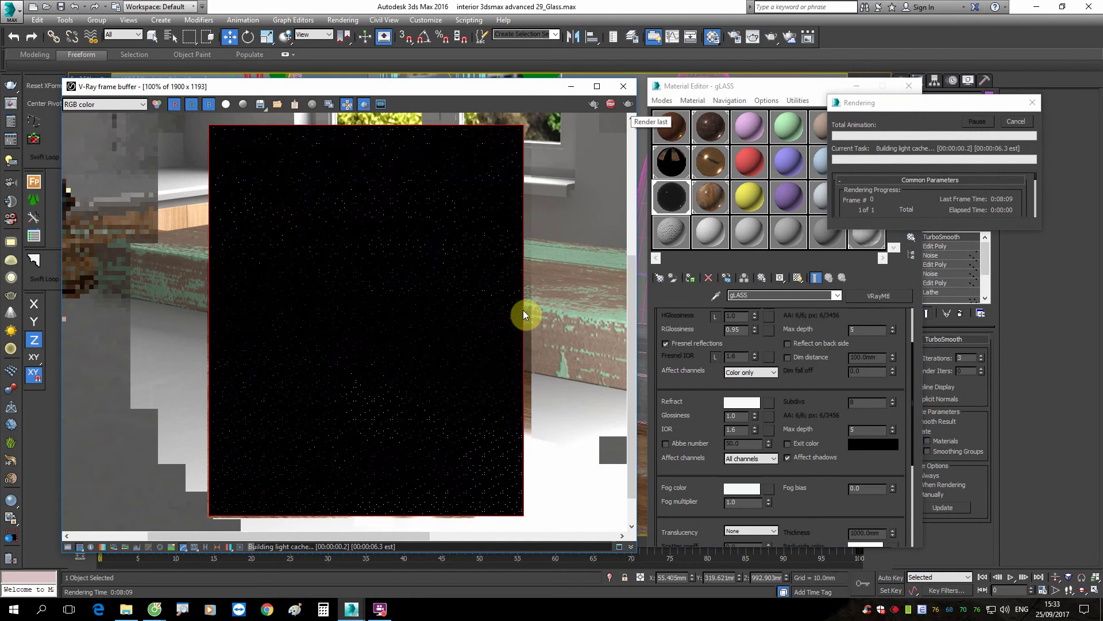
scroll(432, 332, "down", 1)
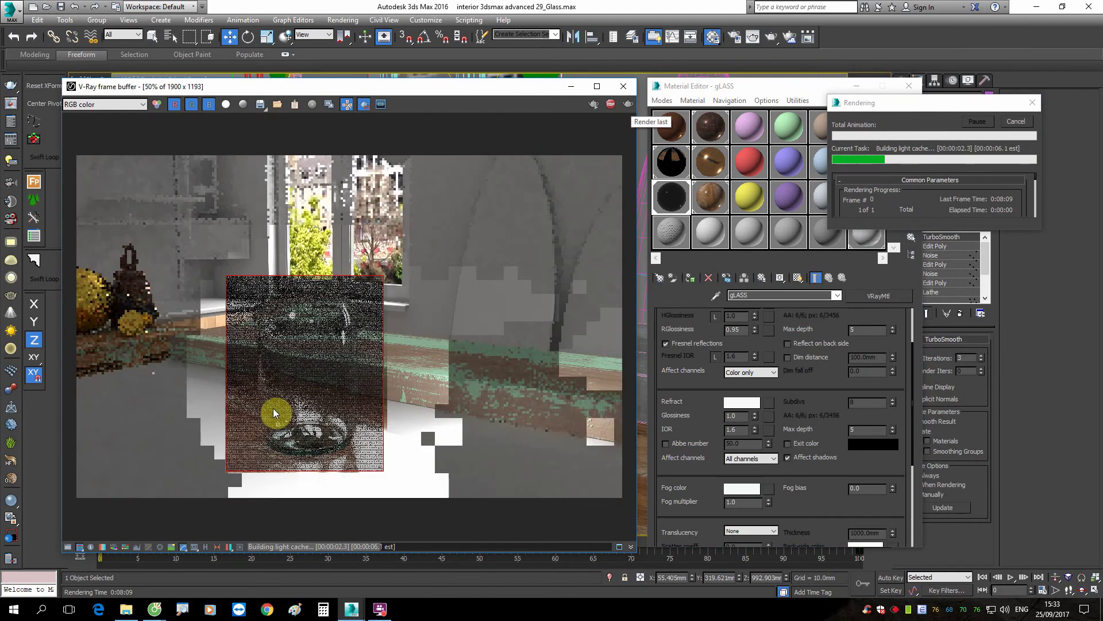
scroll(273, 408, "up", 1)
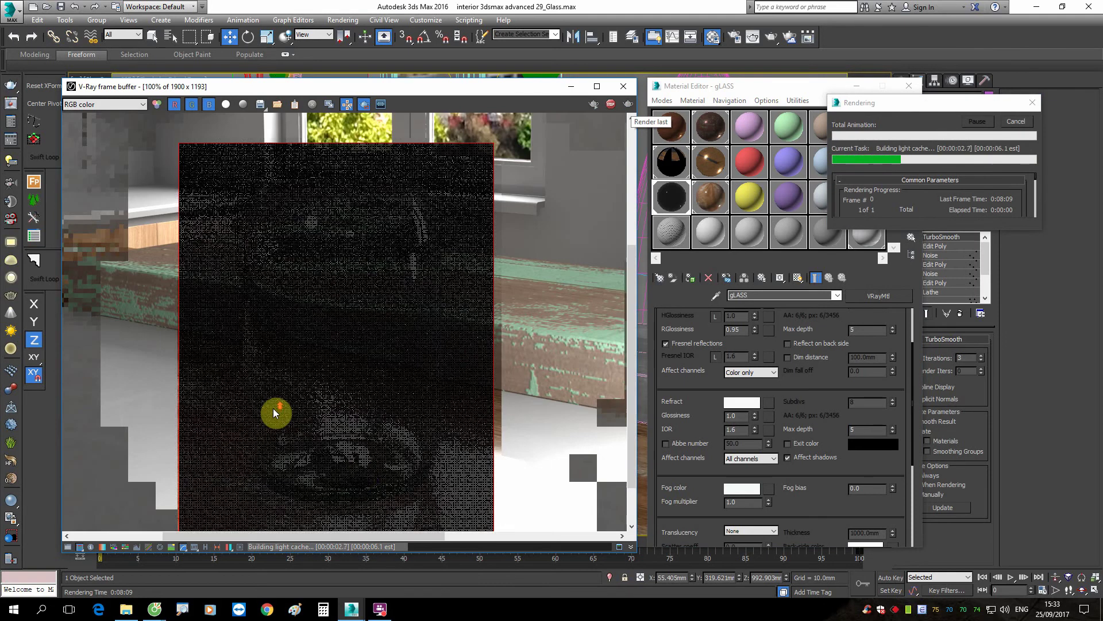
left_click(379, 610)
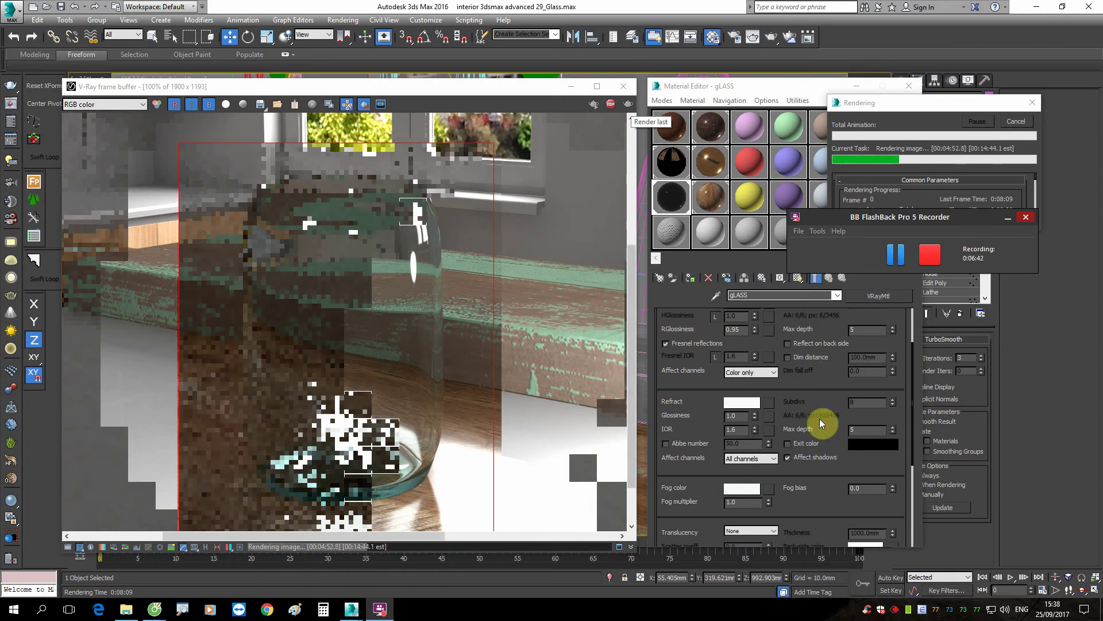
left_click(821, 422)
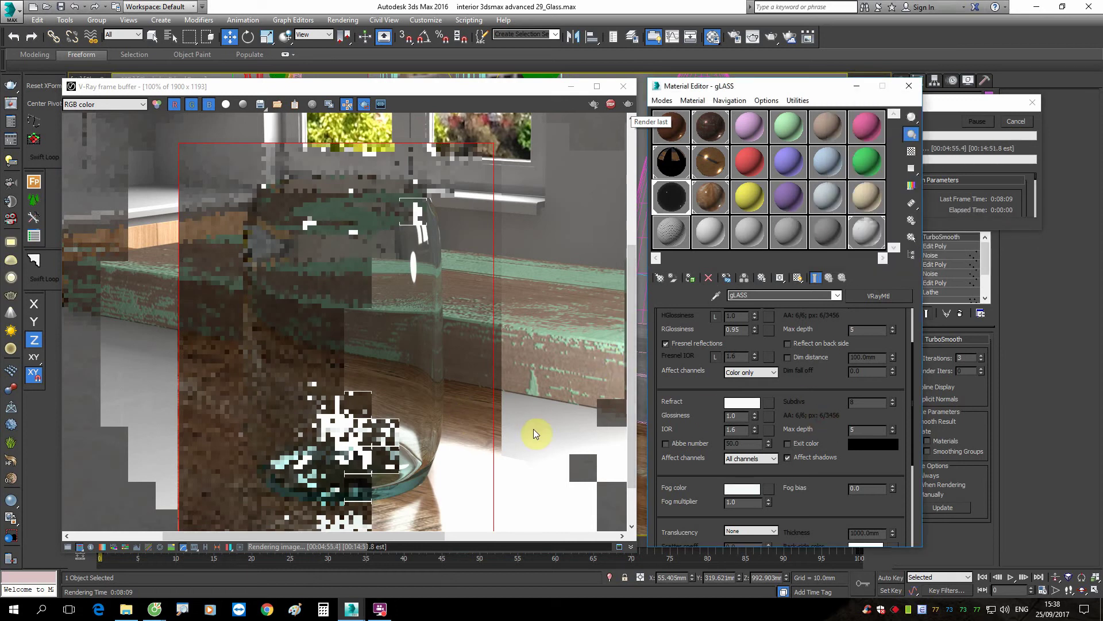
left_click(1018, 126)
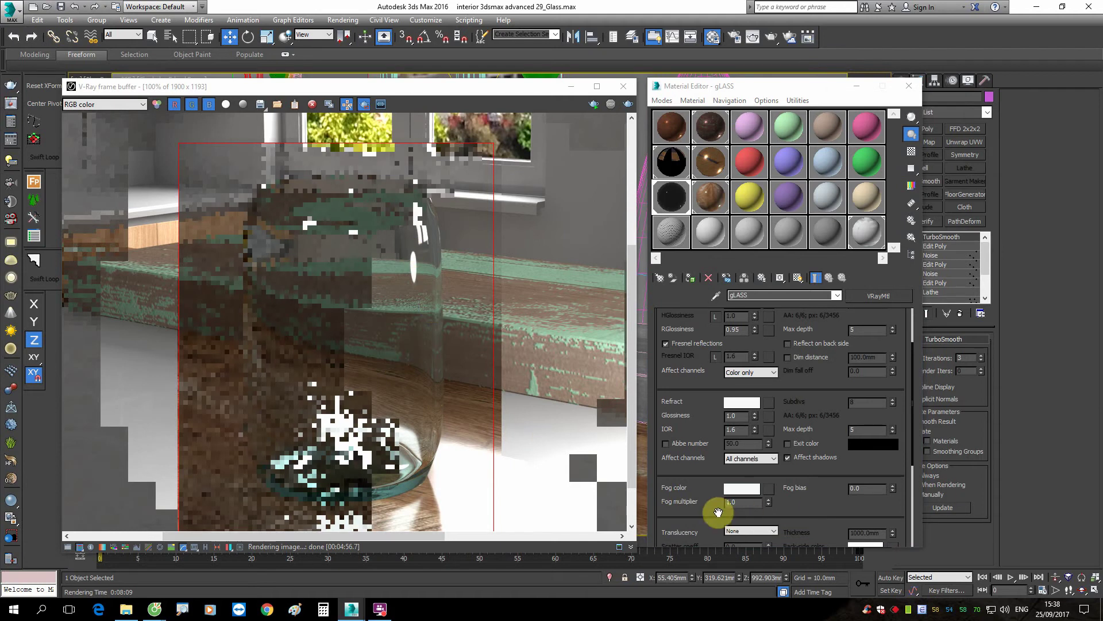
Step: Set the gLASS fog multiplier to 1.588 and re-render from the V-Ray frame buffer
scroll(712, 511, "down", 2)
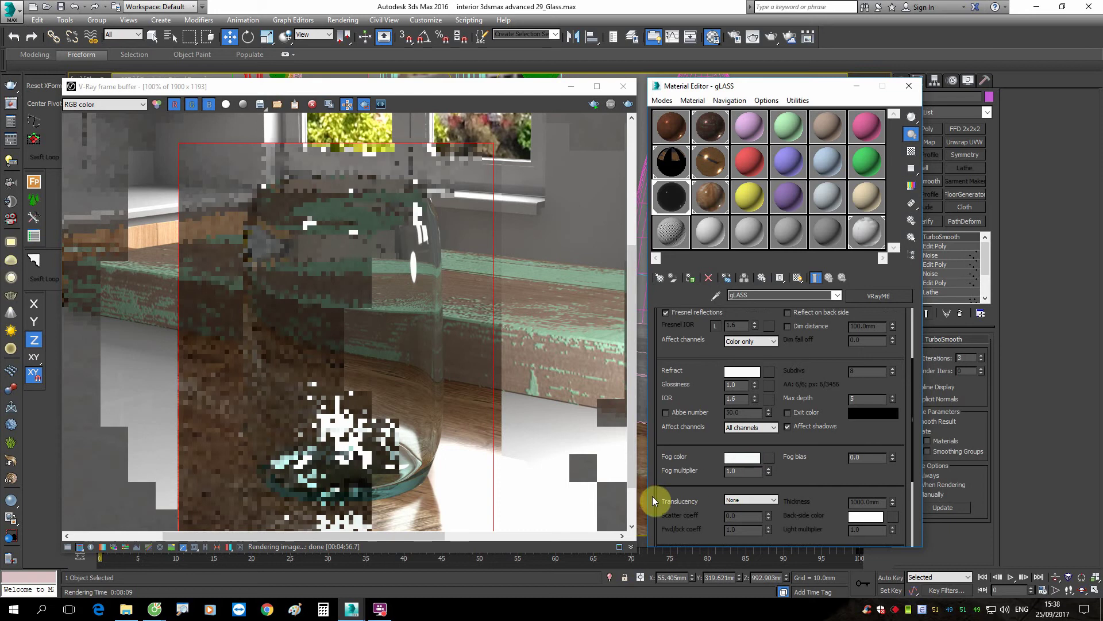
left_click(738, 457)
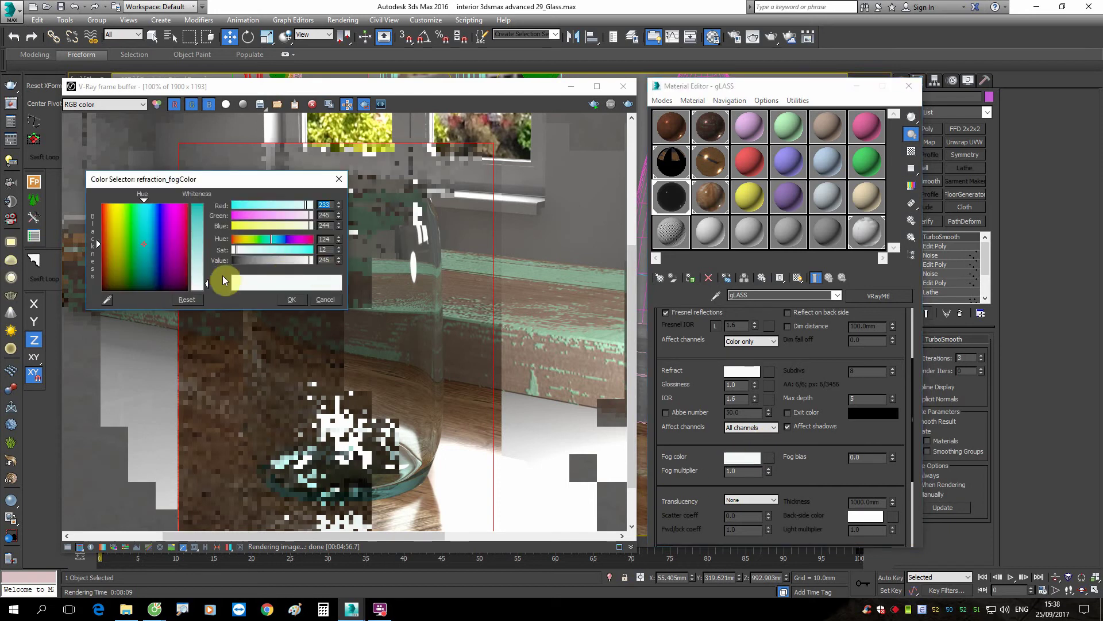
left_click(324, 299)
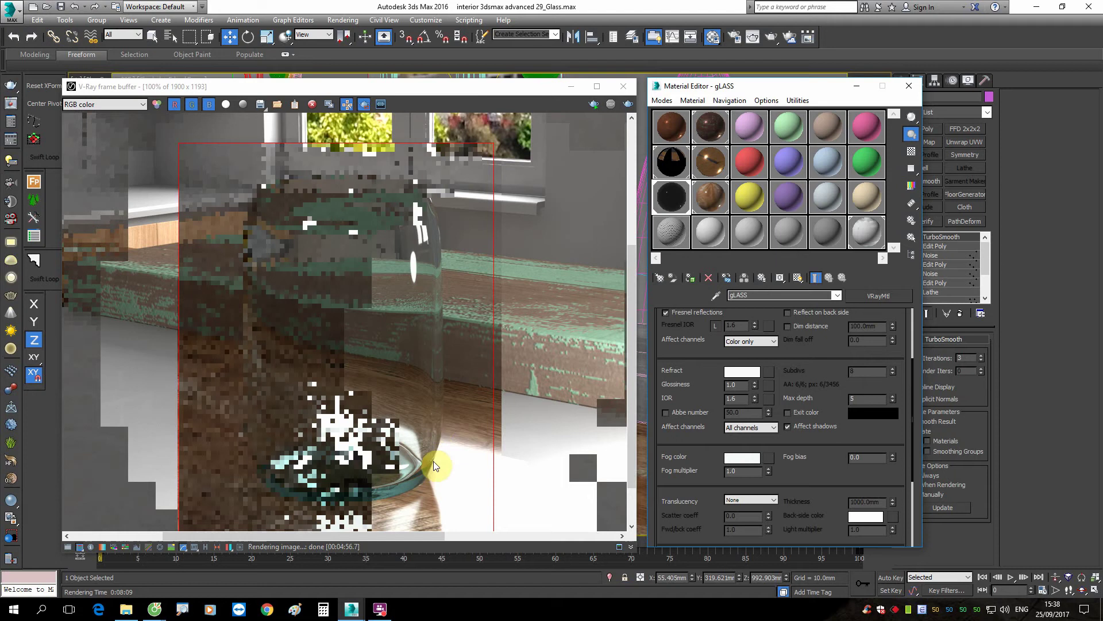
left_click_drag(769, 472, 767, 460)
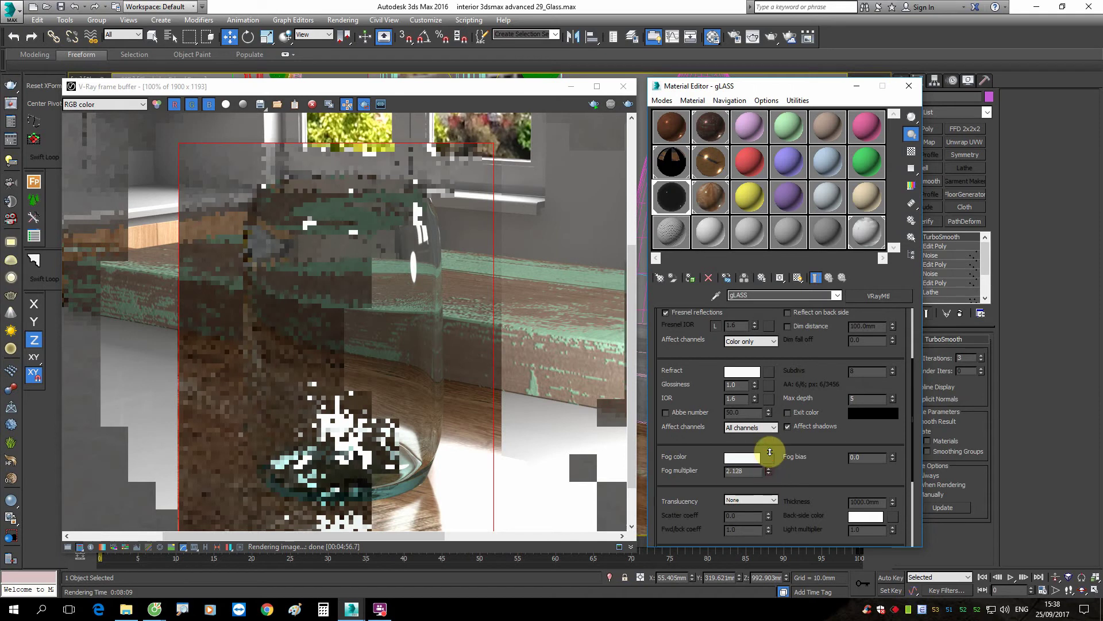
left_click_drag(769, 472, 770, 475)
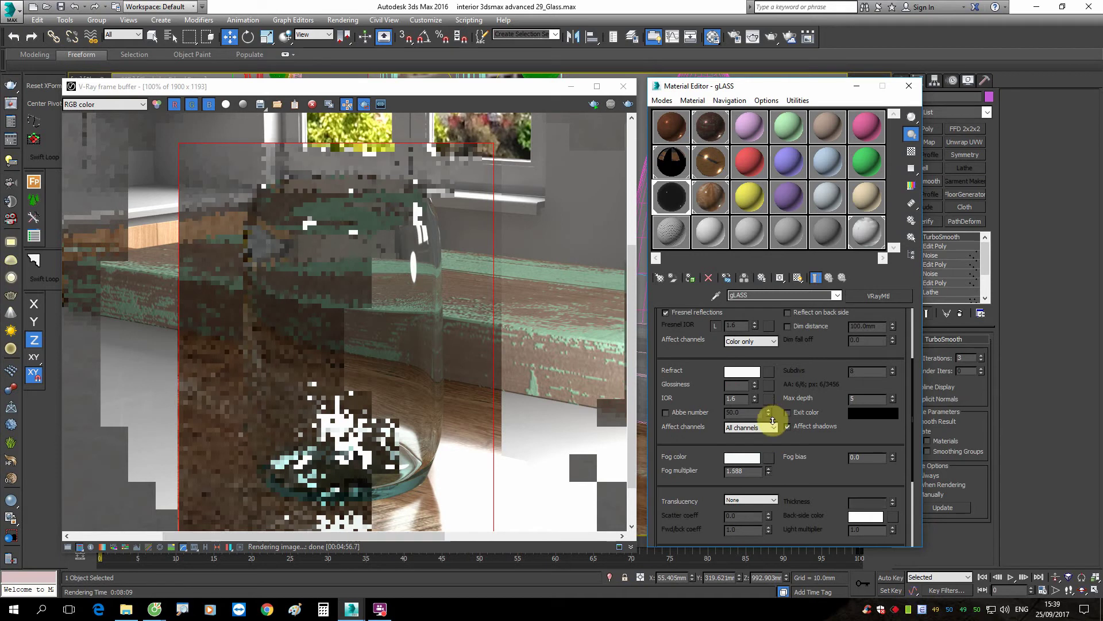
left_click(628, 105)
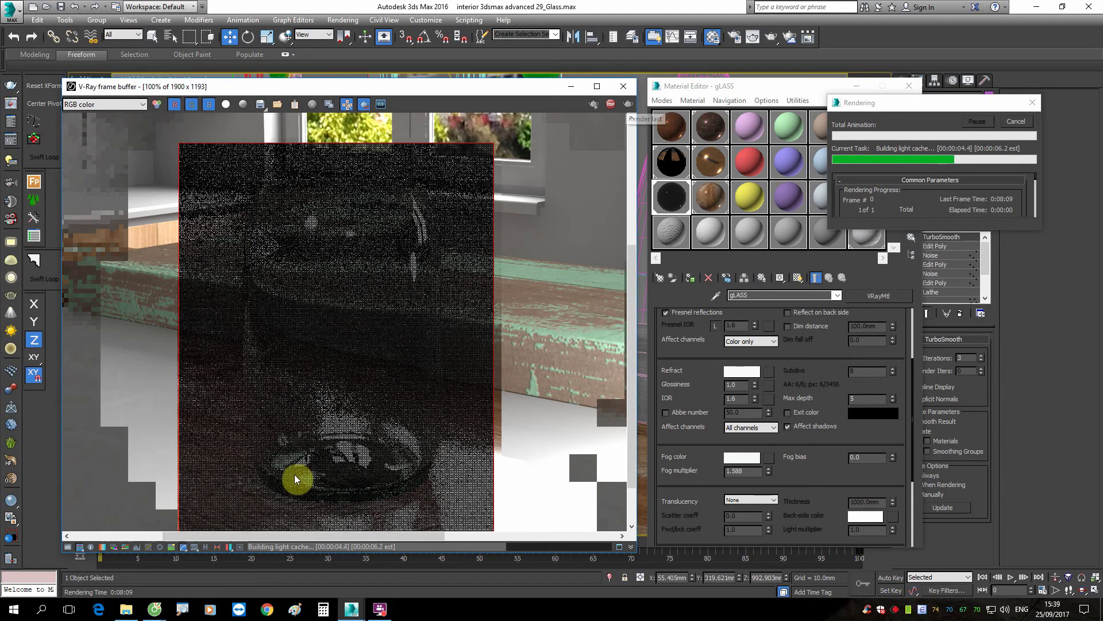
Step: Let the V-Ray render finish the light cache and refine the teal-tinted glass jar
left_click(379, 608)
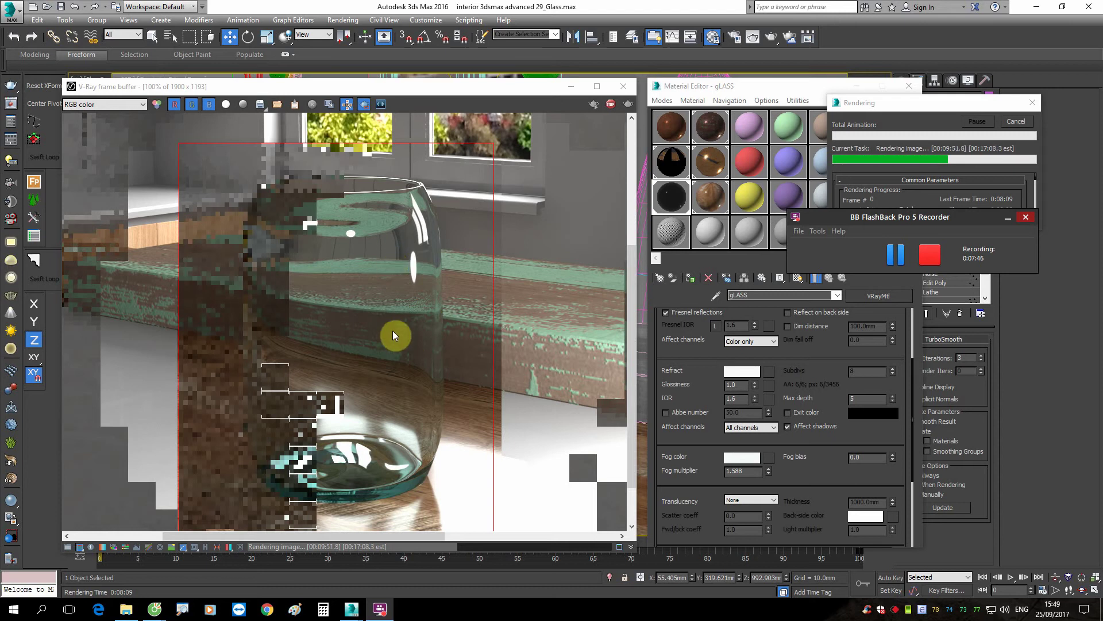
Step: Stop the render, isolate the glass jar with Alt+Q and delete its TurboSmooth
left_click(1016, 119)
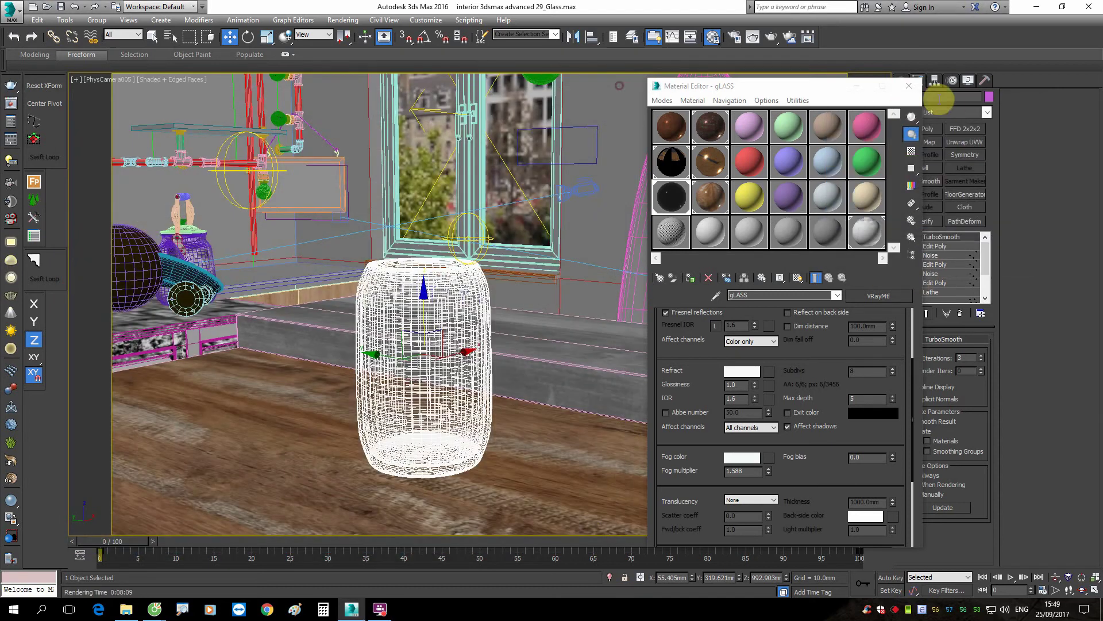
left_click(909, 85)
left_click(609, 577)
key("t")
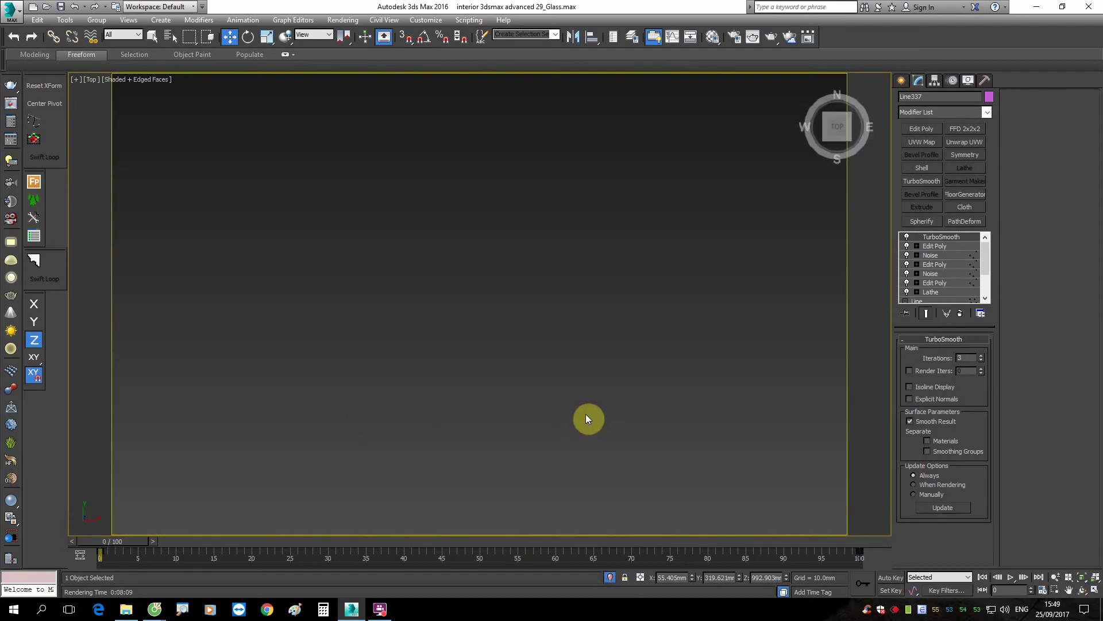
left_click(959, 313)
middle_click_drag(529, 337, 536, 285, "alt")
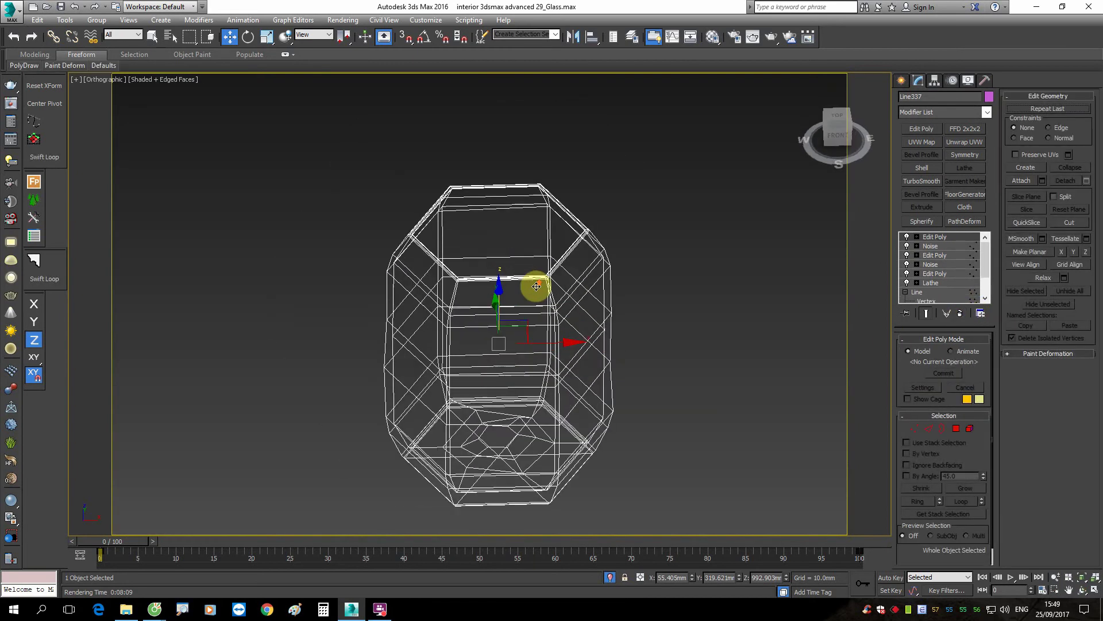
Step: Assign the new VRayMtl Material #21ss to the glass jar
key("m")
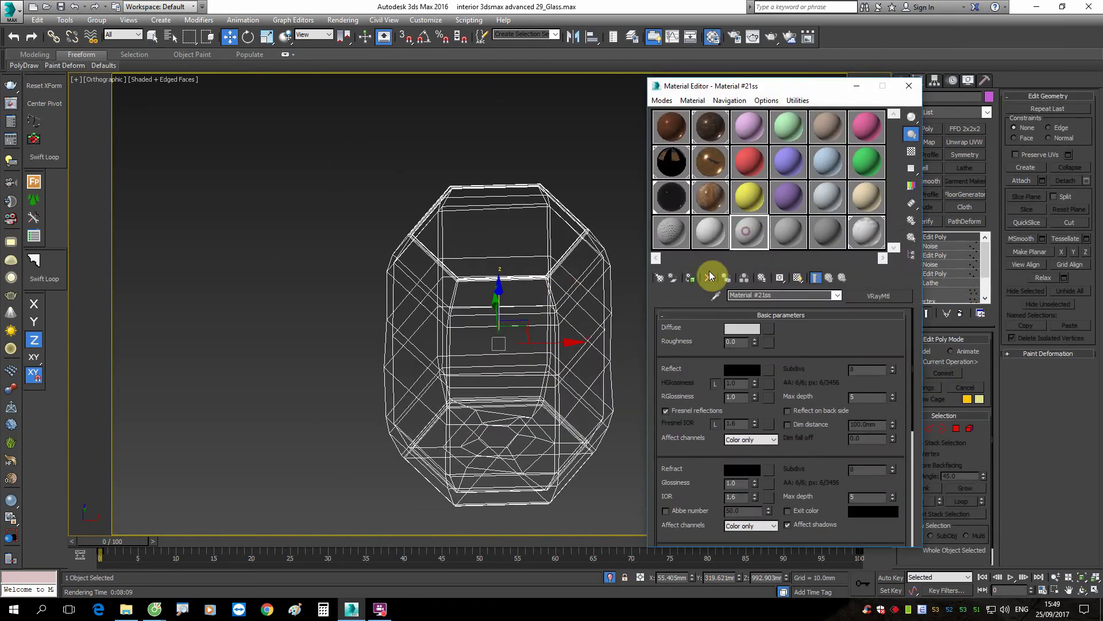
left_click(692, 280)
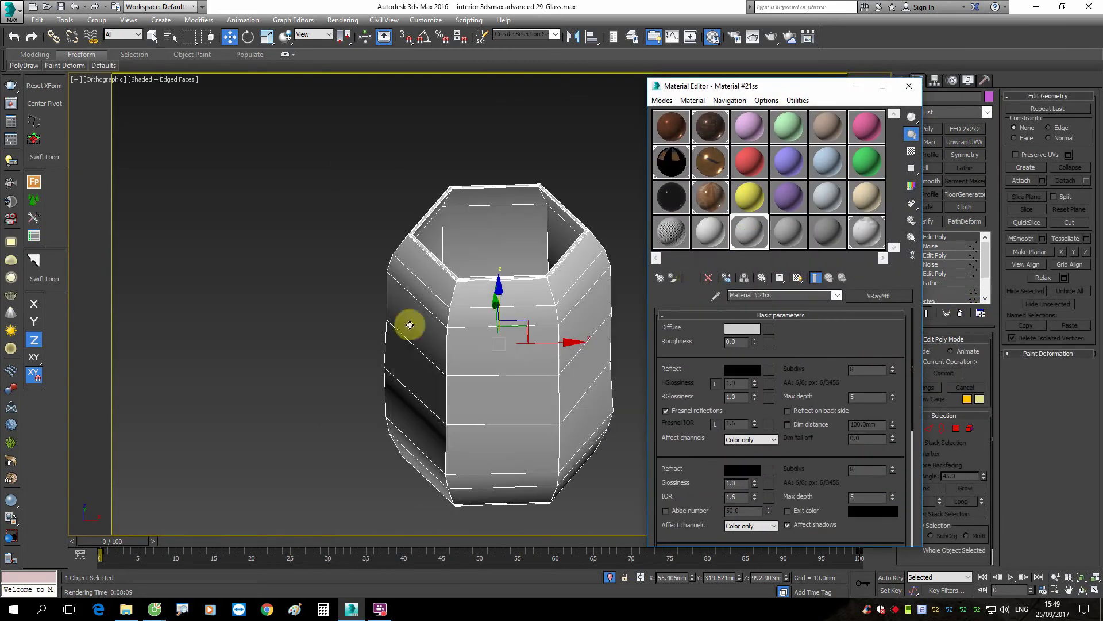
left_click(905, 92)
middle_click_drag(816, 144, 795, 217, "alt")
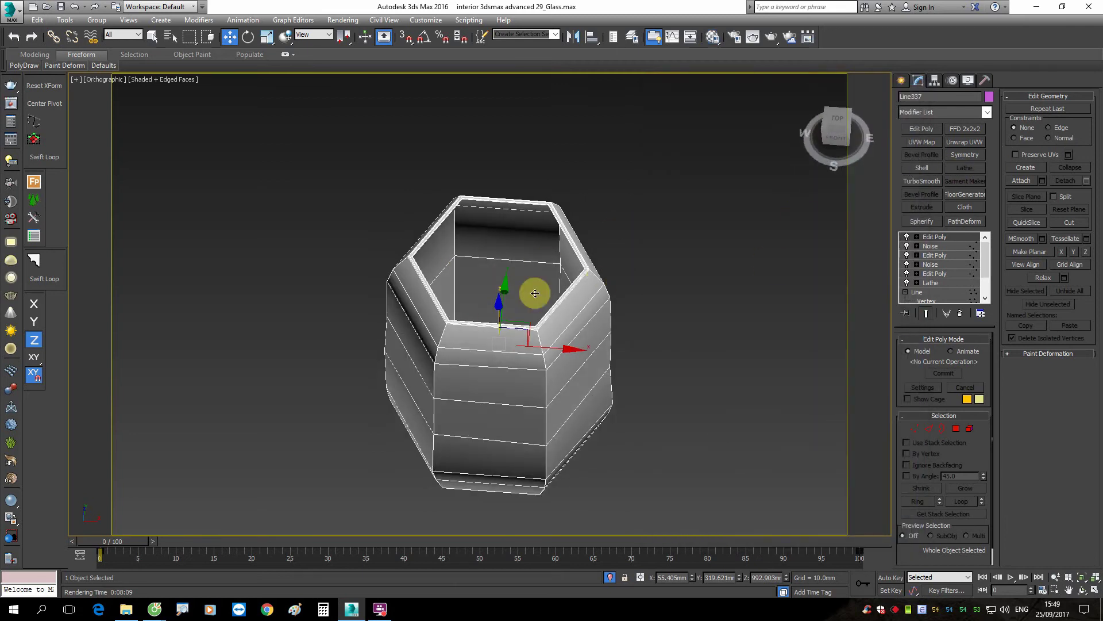
Step: Collapse the jar to an Editable Poly and add an Unwrap UVW modifier
right_click(496, 282)
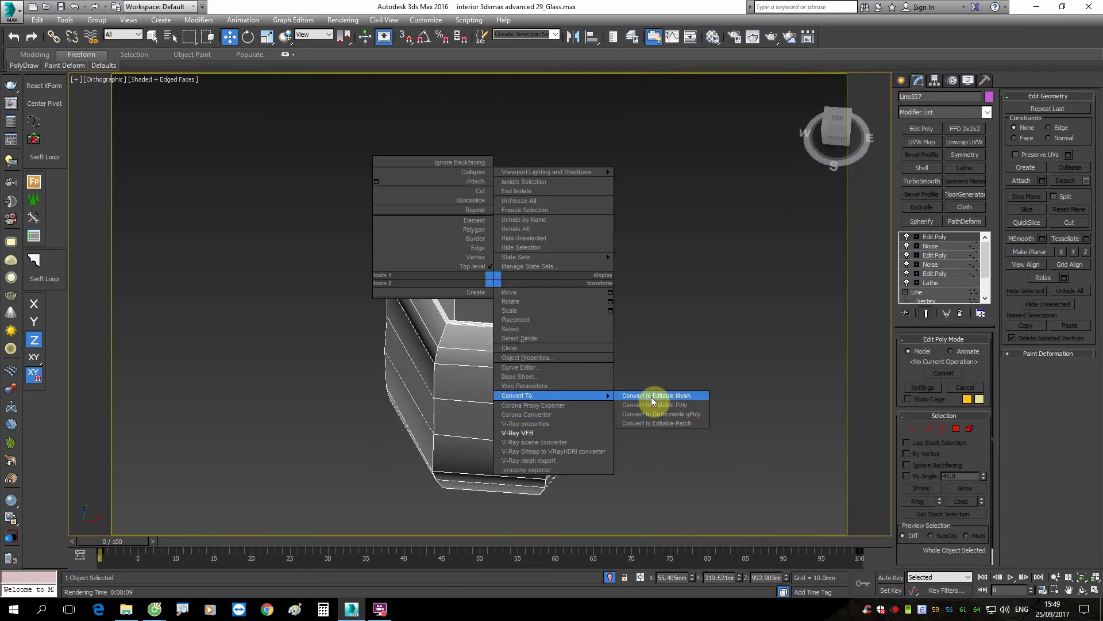
left_click(657, 405)
left_click(965, 142)
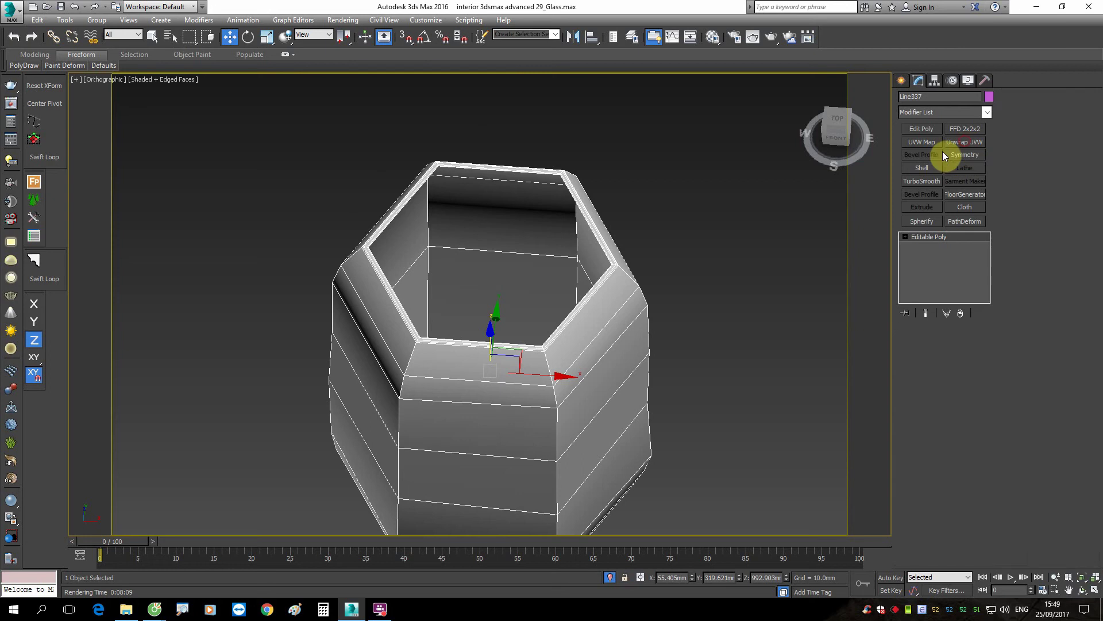
Step: Select all faces, then select a rim edge and loop it around the glass rim
scroll(524, 337, "up", 4)
key("3")
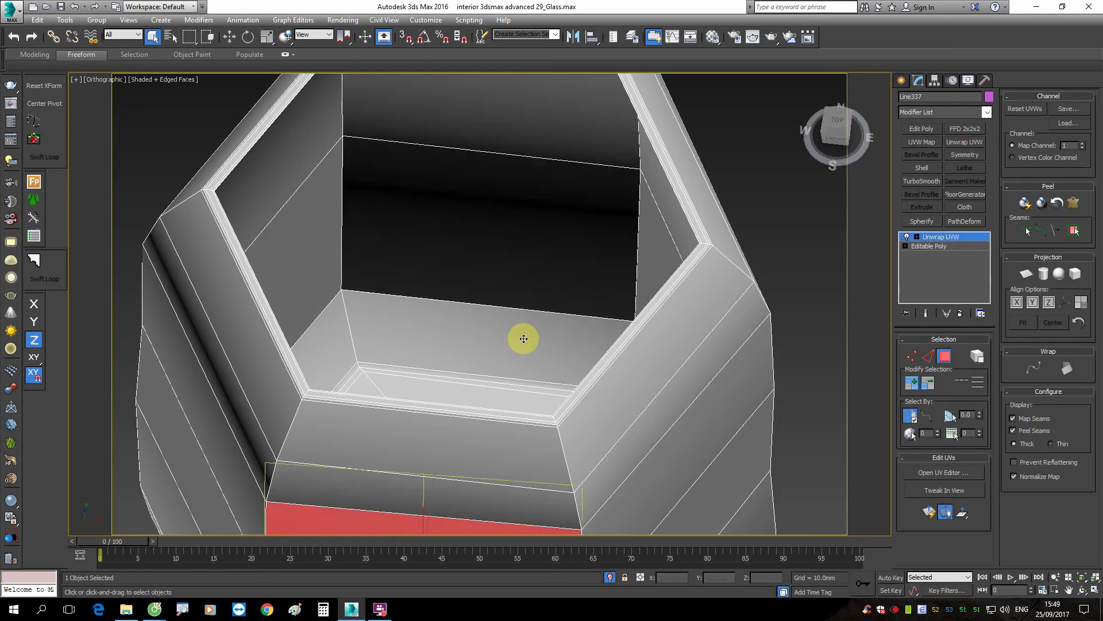
key("ctrl+a")
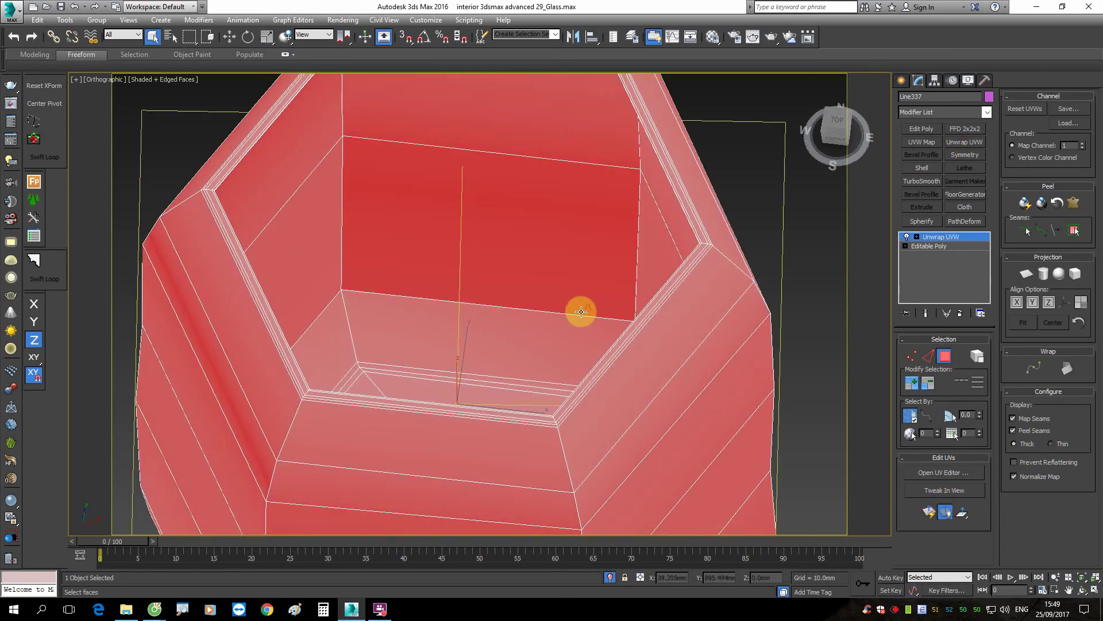
key("2")
scroll(621, 351, "down", 4)
middle_click_drag(640, 339, 628, 147, "alt")
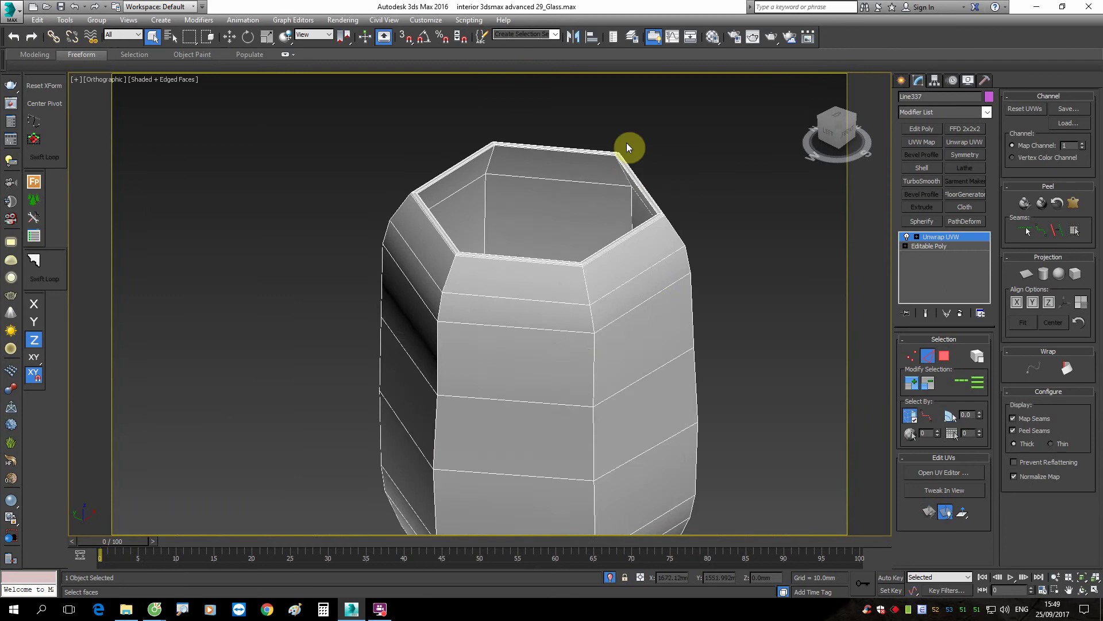
scroll(628, 147, "up", 5)
scroll(666, 143, "up", 3)
left_click(632, 143)
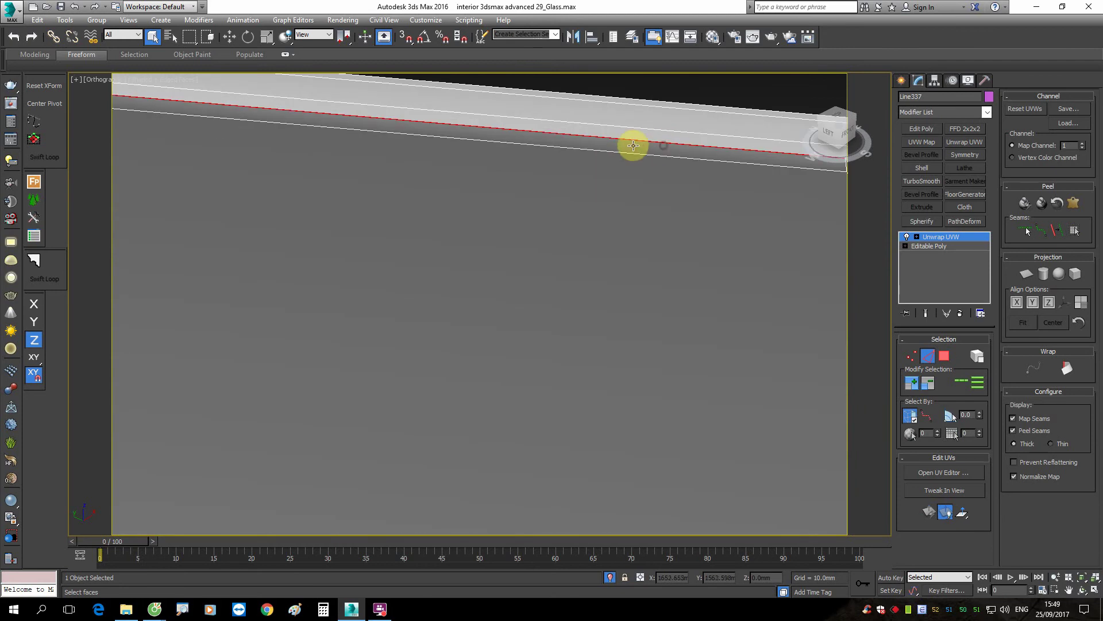
scroll(632, 143, "down", 3)
left_click(965, 381)
scroll(591, 244, "down", 4)
middle_click_drag(591, 244, 584, 320, "alt")
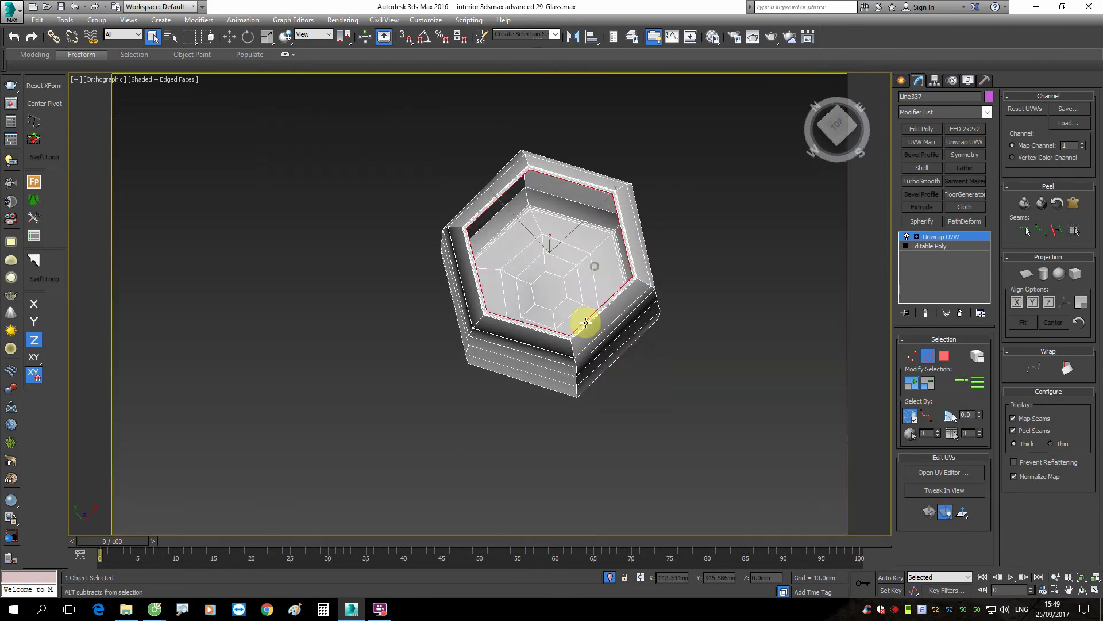
scroll(540, 240, "up", 6)
left_click(512, 240)
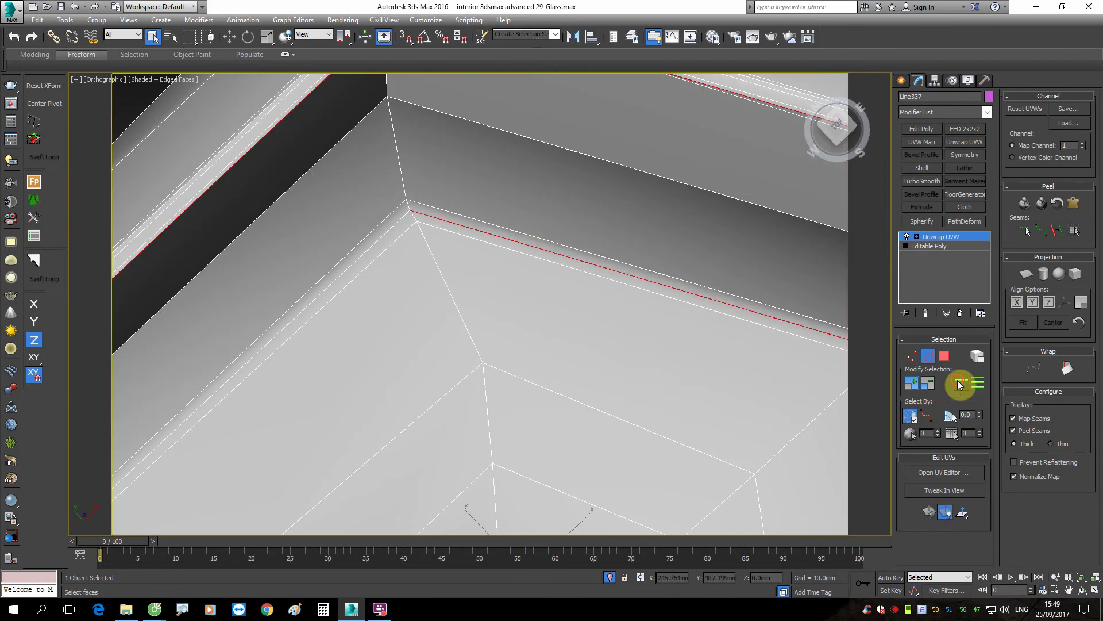
left_click(958, 384)
scroll(591, 300, "down", 5)
scroll(652, 339, "down", 3)
Step: Loop-select a second rim edge loop around the glass opening
middle_click_drag(653, 339, 640, 209, "alt")
scroll(604, 446, "up", 8)
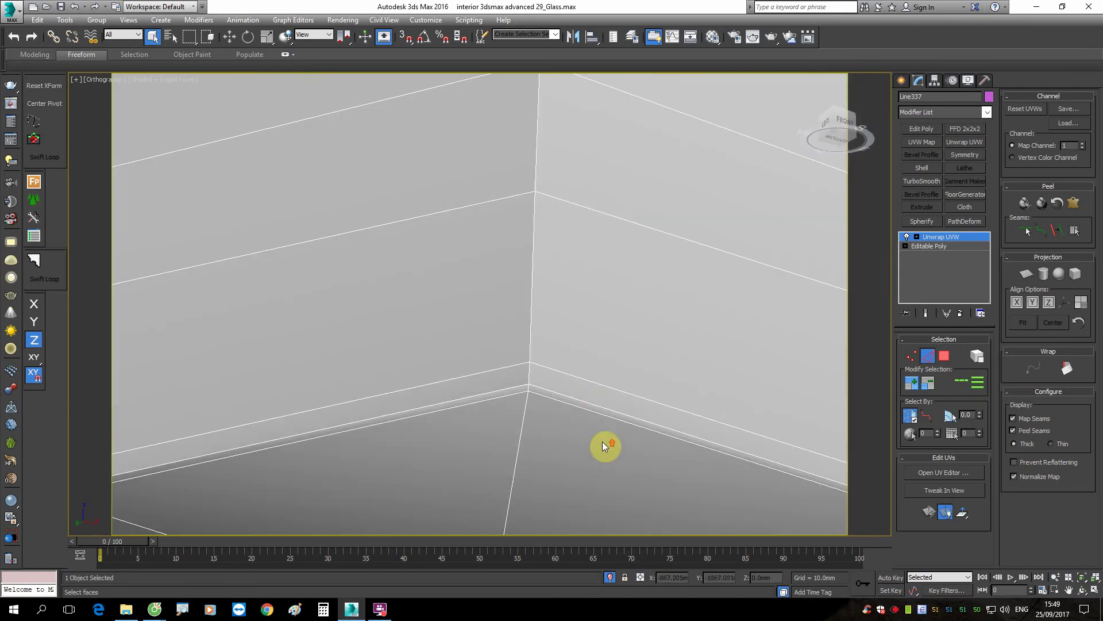
scroll(556, 370, "down", 5)
middle_click_drag(556, 369, 572, 278, "alt")
scroll(572, 278, "up", 5)
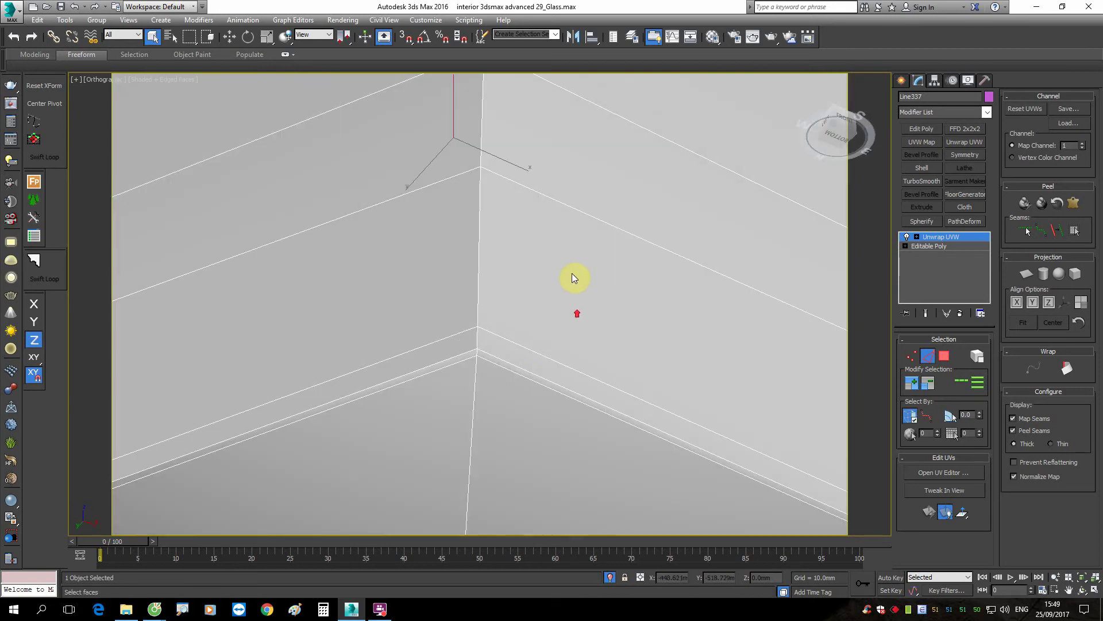
left_click(530, 372)
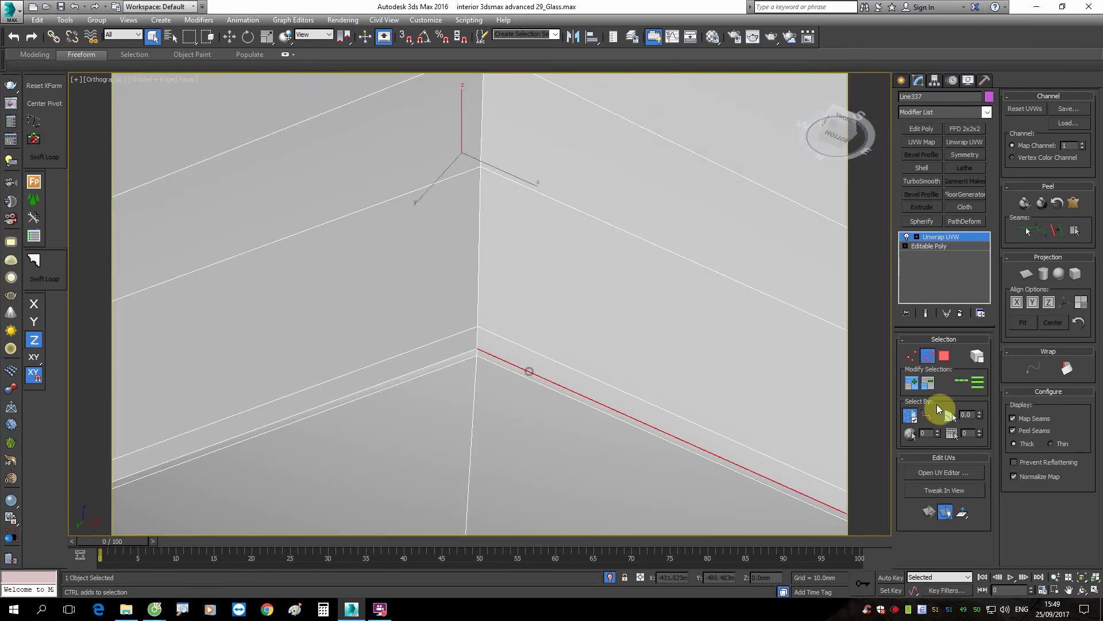
left_click(960, 381)
scroll(485, 270, "down", 3)
scroll(508, 311, "down", 4)
middle_click_drag(508, 311, 510, 245, "alt")
scroll(531, 337, "up", 6)
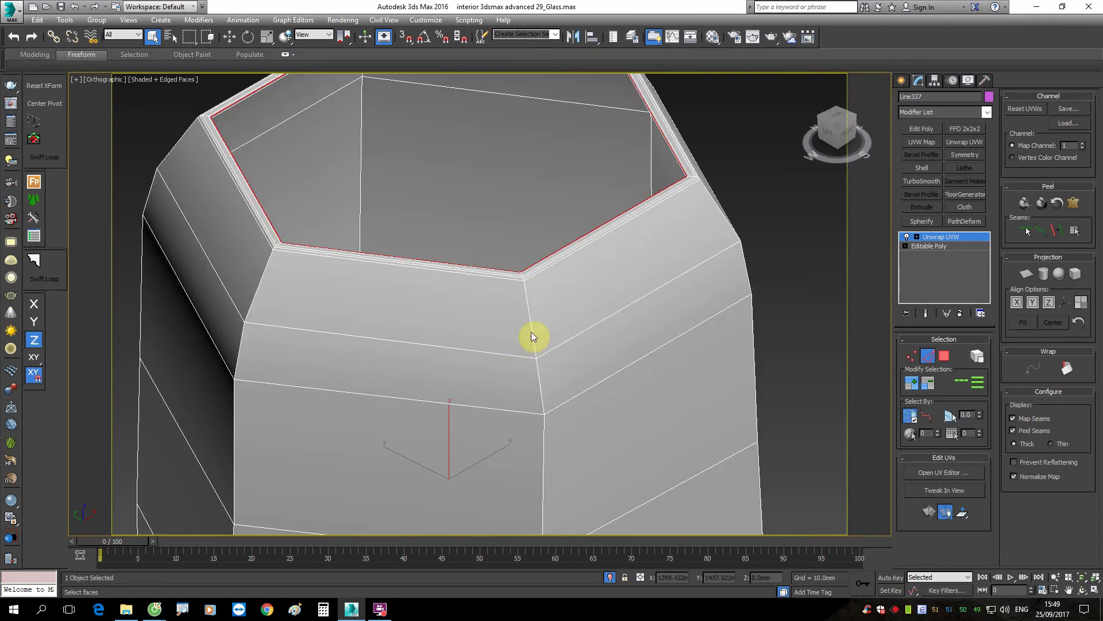
scroll(529, 320, "down", 5)
mouse_move(611, 322)
middle_mouse_down("alt")
mouse_move(604, 370)
mouse_move(632, 384)
middle_mouse_up("alt")
scroll(571, 336, "up", 6)
middle_click_drag(571, 336, 610, 333, "alt")
scroll(556, 238, "up", 5)
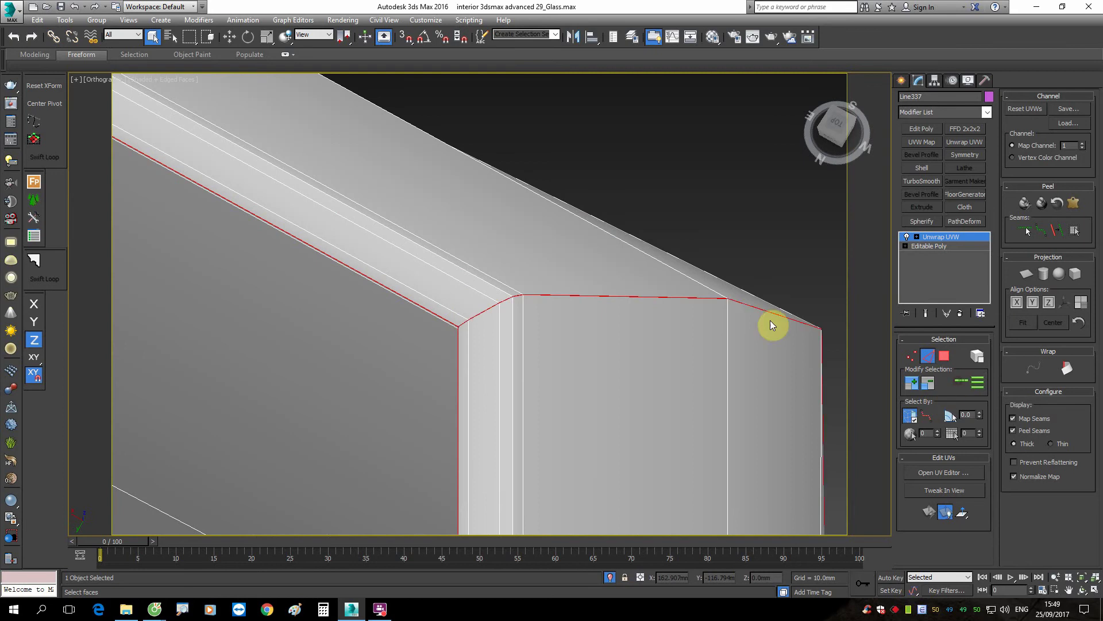
scroll(719, 293, "down", 5)
scroll(655, 276, "down", 4)
mouse_move(640, 339)
middle_mouse_down("alt")
mouse_move(636, 365)
mouse_move(583, 217)
mouse_move(688, 509)
middle_mouse_up("alt")
scroll(687, 508, "up", 8)
scroll(623, 384, "up", 2)
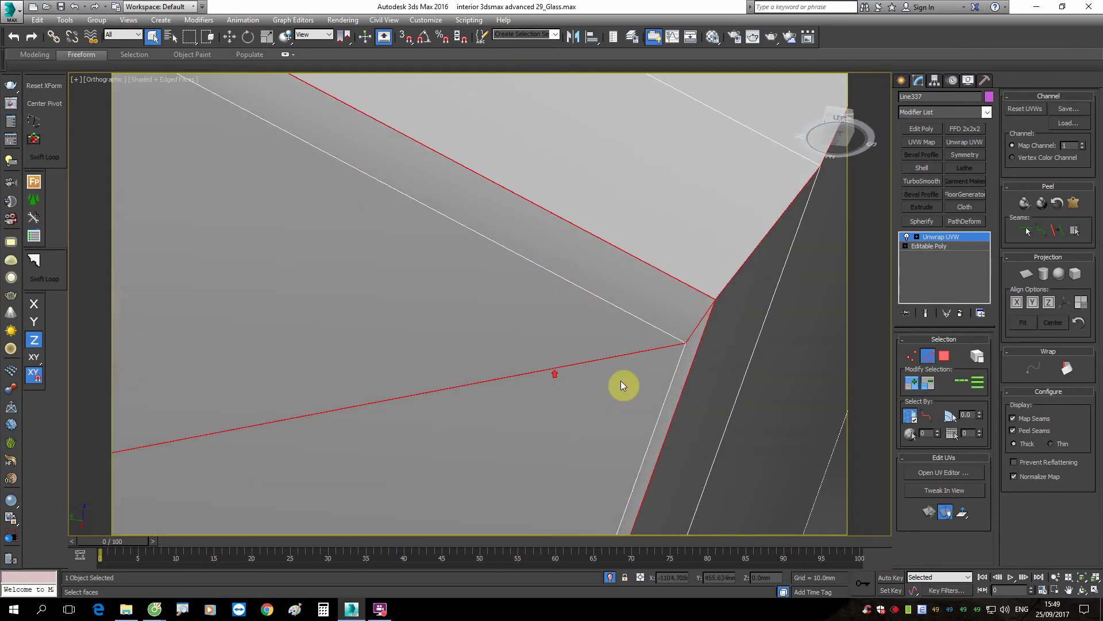
scroll(666, 346, "down", 2)
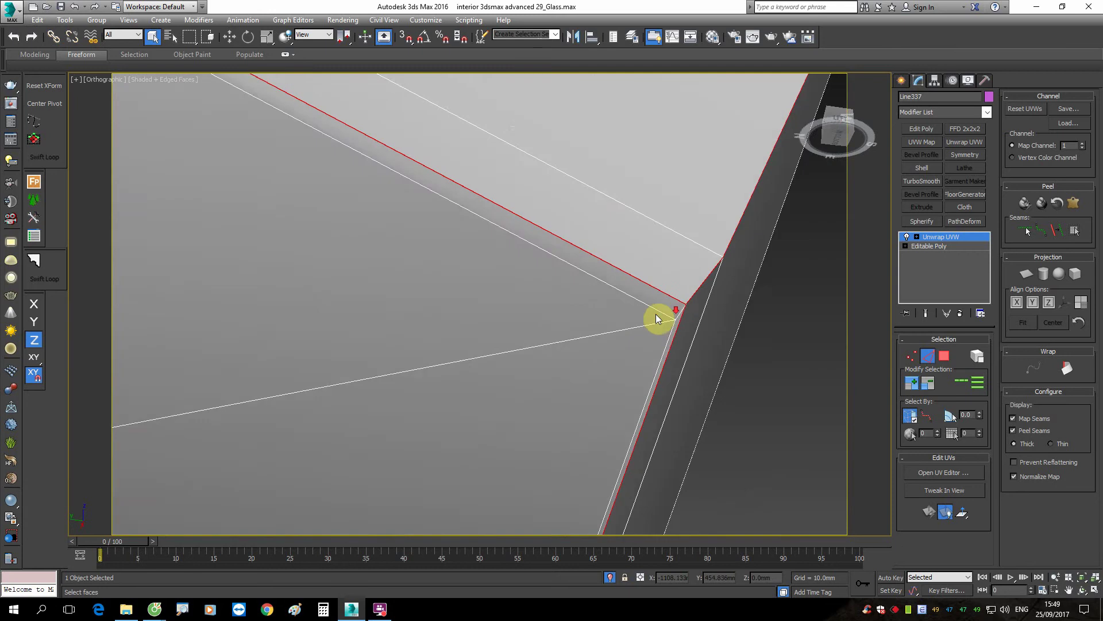
scroll(660, 315, "down", 5)
scroll(471, 394, "up", 3)
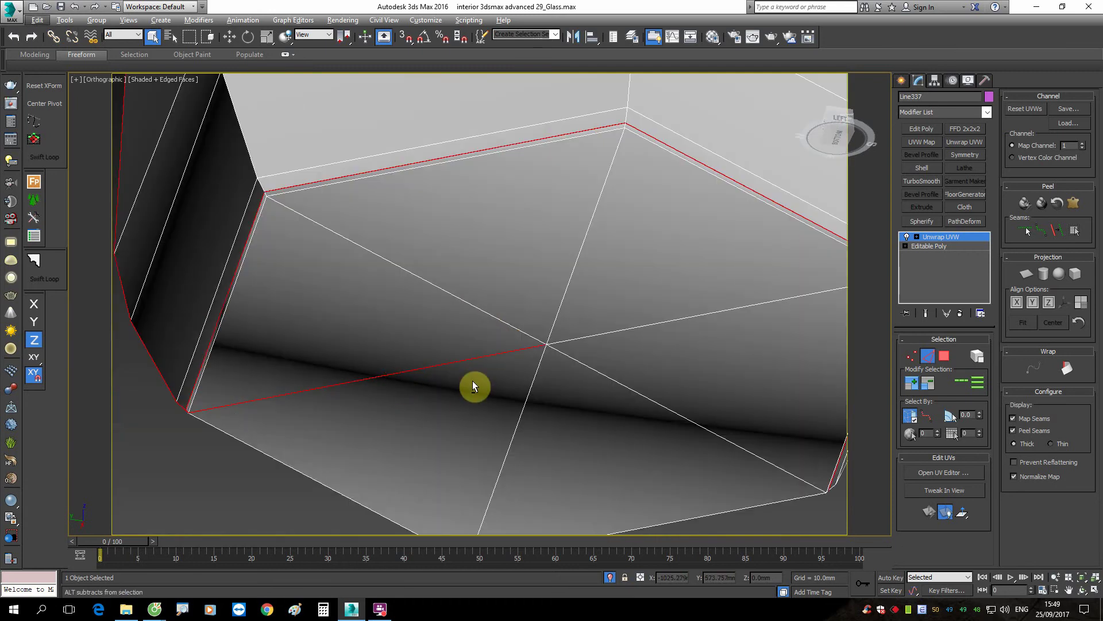
Step: In wireframe view, deselect the extra faces and edges along the bottom rim and corners
key("F3")
scroll(454, 386, "down", 3)
scroll(394, 382, "down", 4)
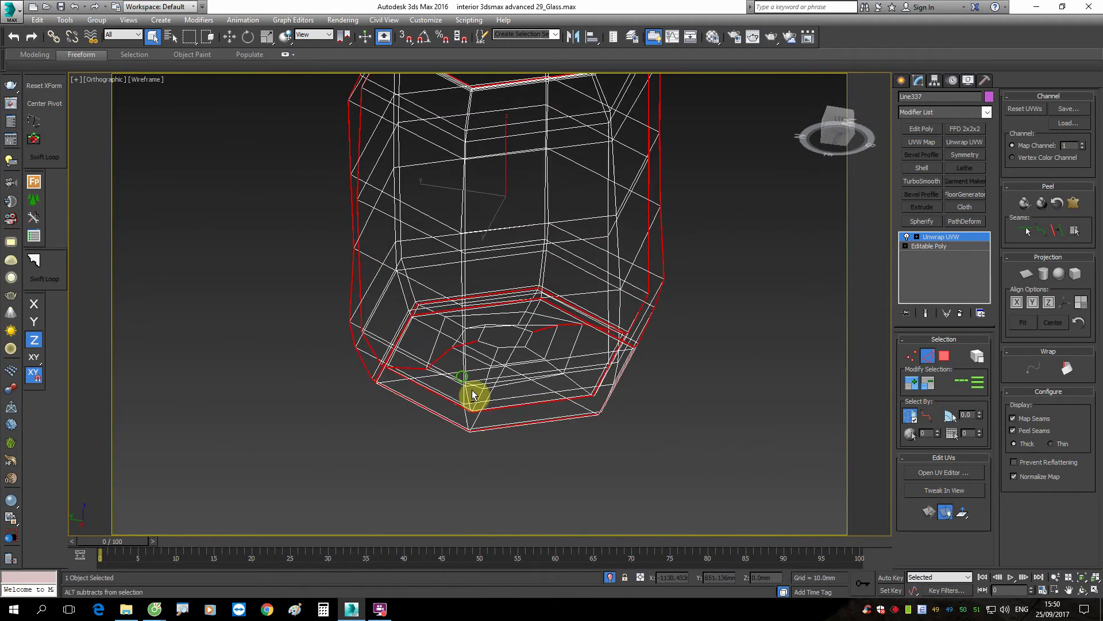
middle_click_drag(471, 389, 495, 448, "alt")
scroll(384, 399, "up", 4)
left_click_drag(446, 408, 370, 281, "alt")
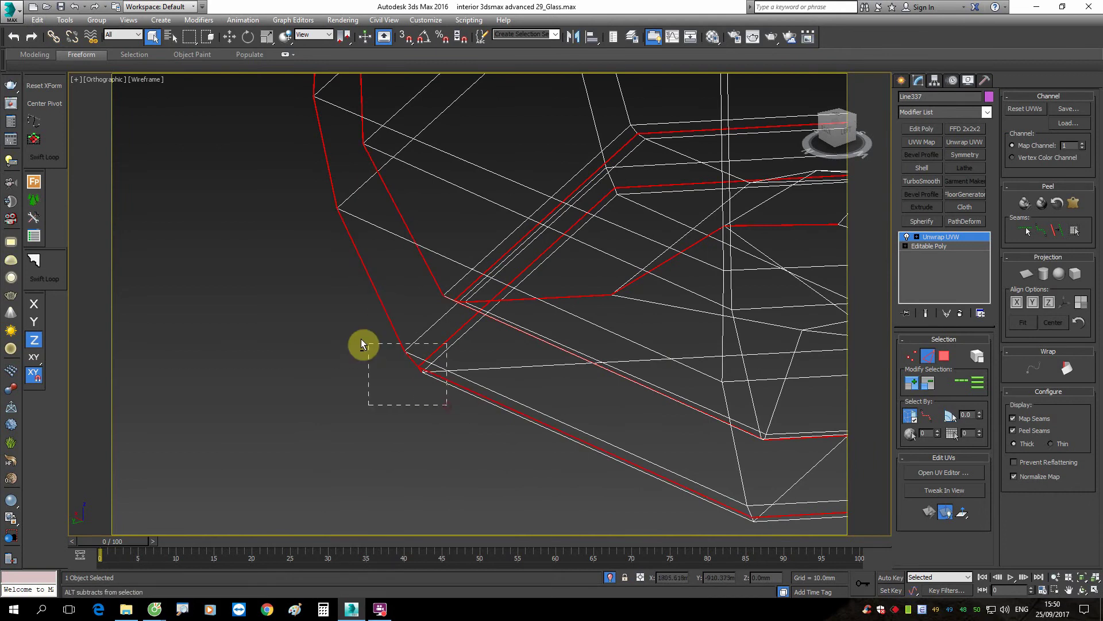
mouse_move(362, 344)
left_mouse_down("alt")
mouse_move(386, 441)
mouse_move(357, 343)
left_mouse_up("alt")
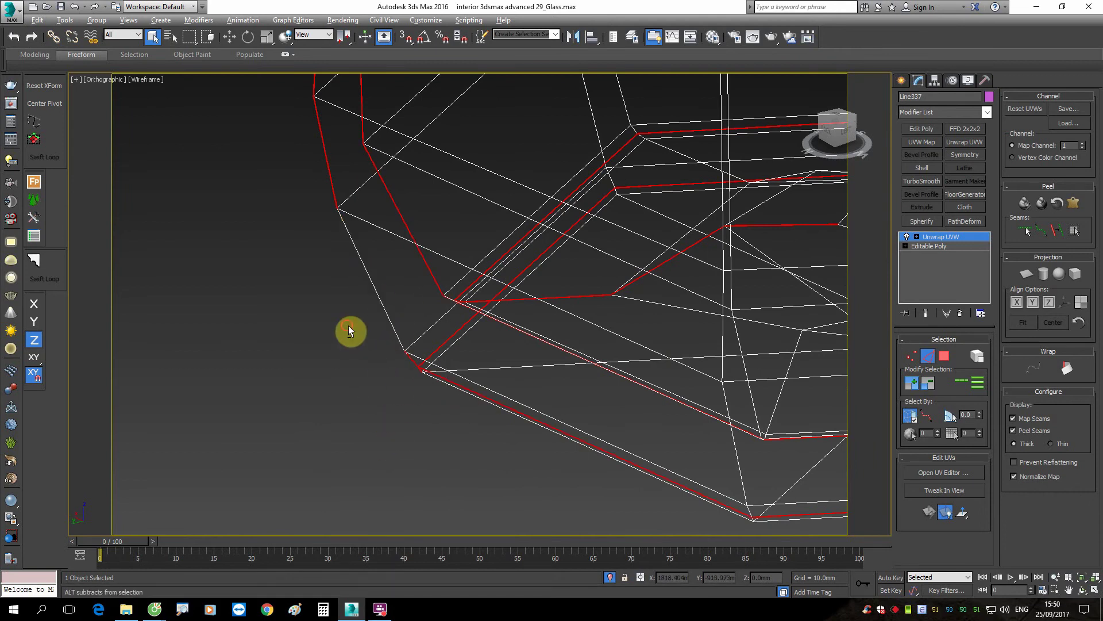
scroll(445, 403, "down", 5)
scroll(444, 376, "up", 3)
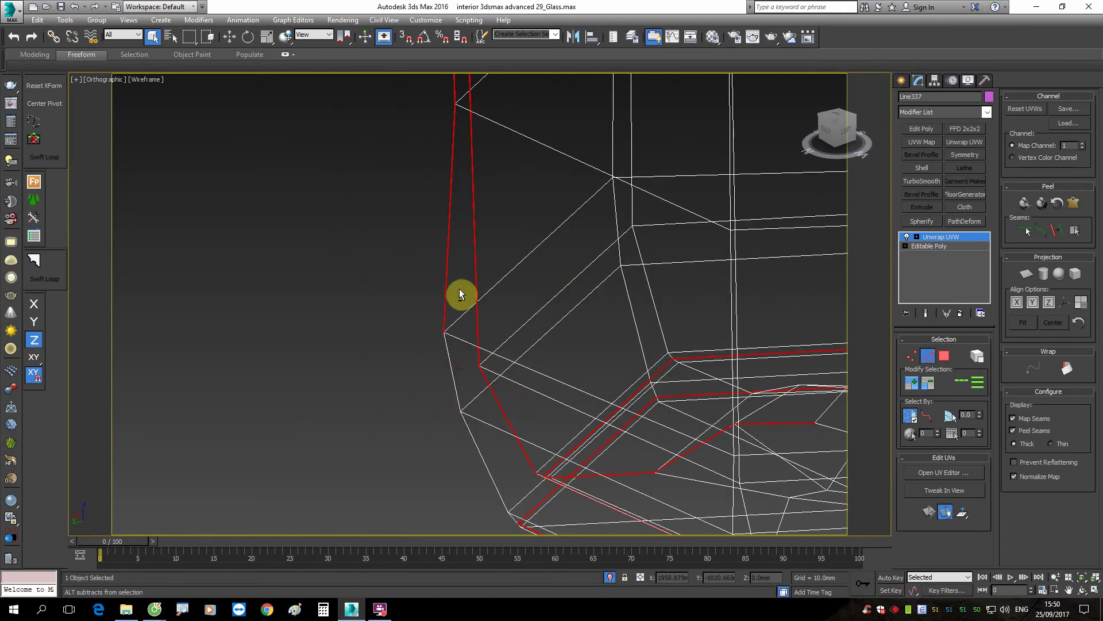
scroll(404, 303, "down", 2)
scroll(447, 200, "up", 4)
scroll(406, 234, "down", 1)
scroll(426, 395, "down", 2)
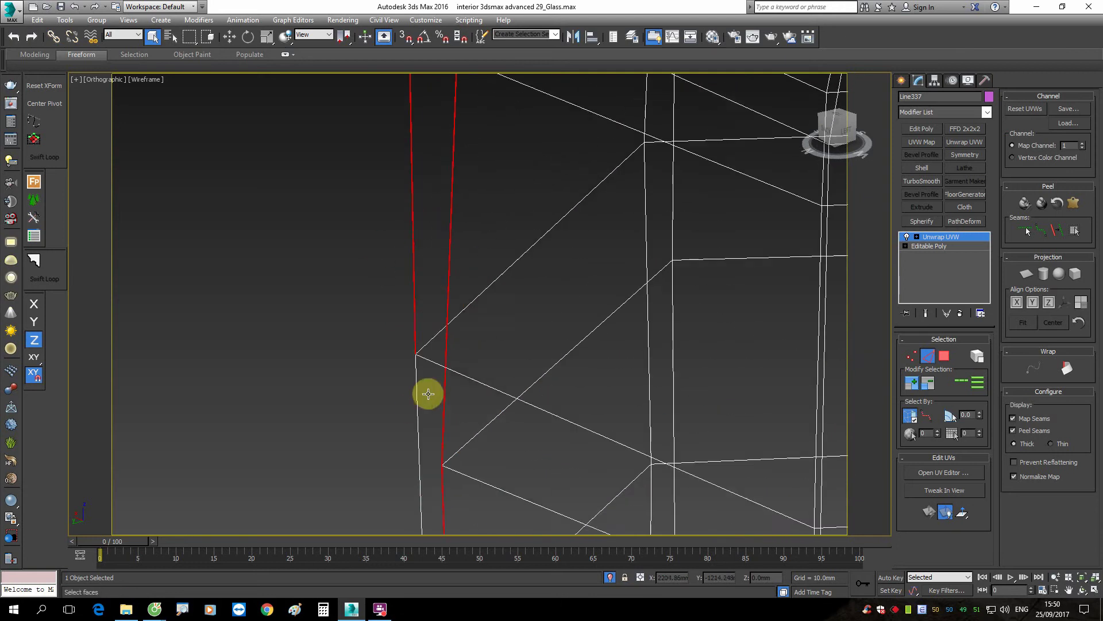
scroll(430, 225, "down", 5)
scroll(430, 224, "up", 4)
scroll(455, 301, "up", 2)
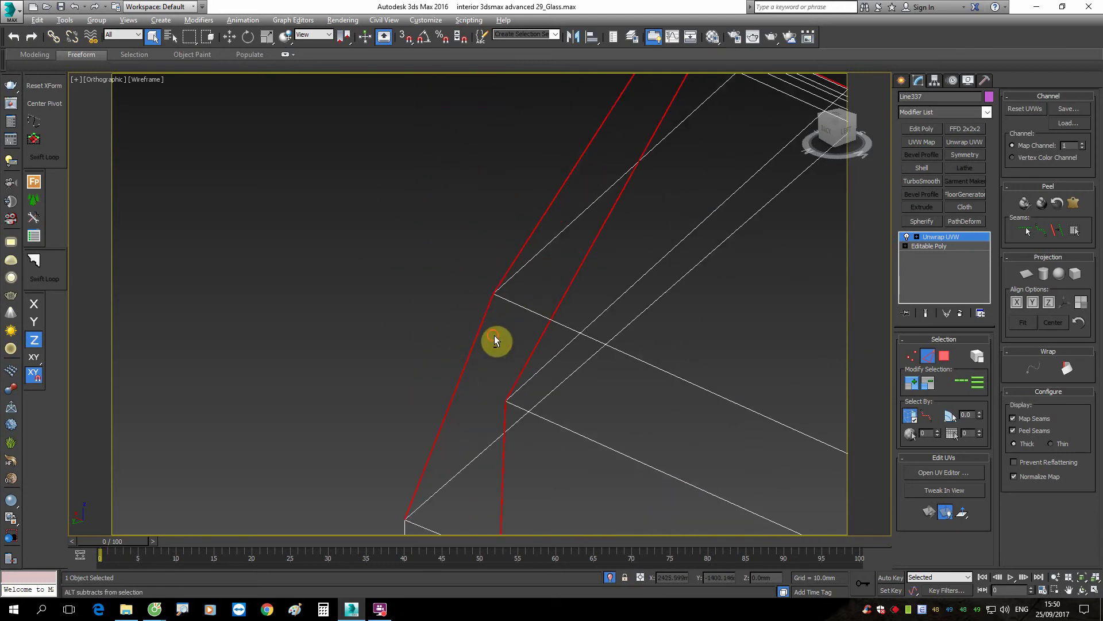
scroll(528, 222, "down", 1)
scroll(527, 221, "up", 2)
scroll(534, 204, "up", 2)
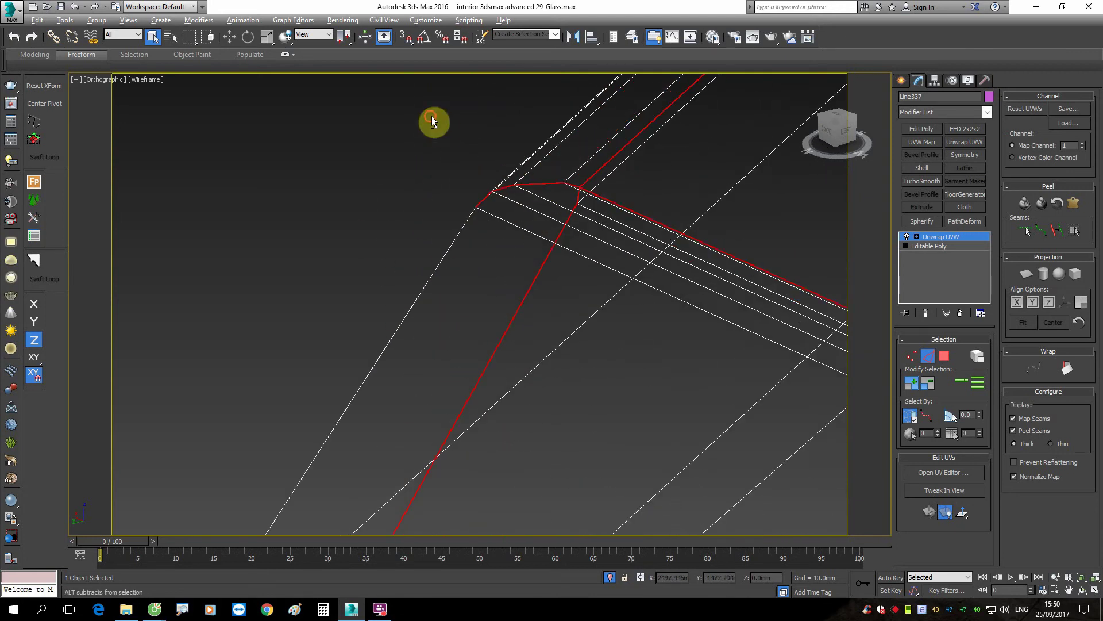
left_click_drag(430, 116, 592, 242)
scroll(541, 234, "down", 1)
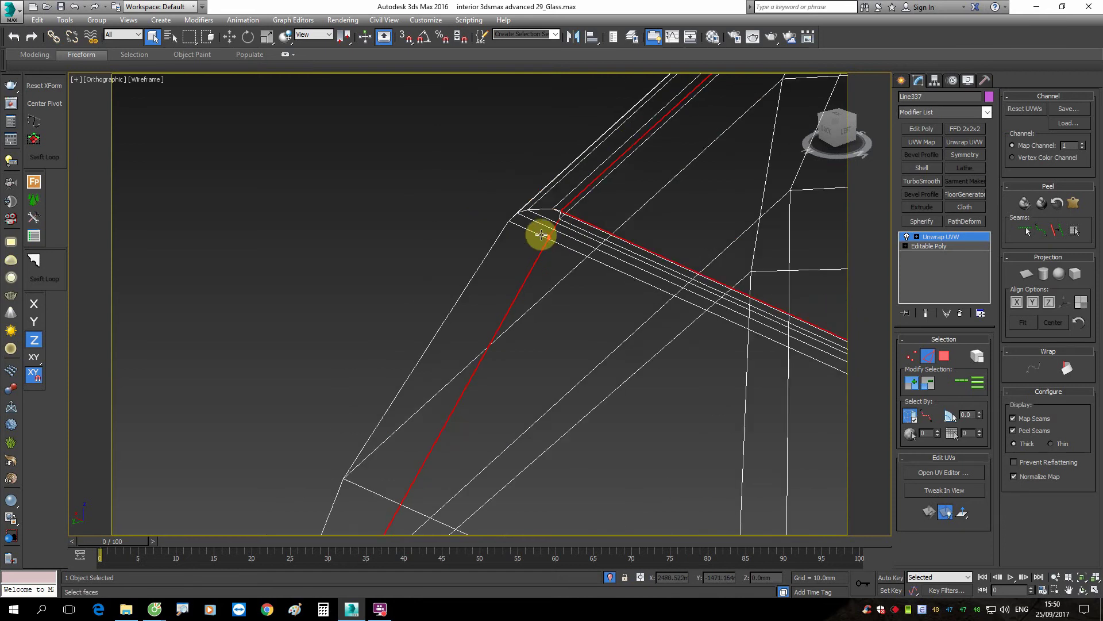
Step: Back in shaded view, deselect the vertical inner corner edge and check the seams
key("F3")
scroll(575, 259, "down", 3)
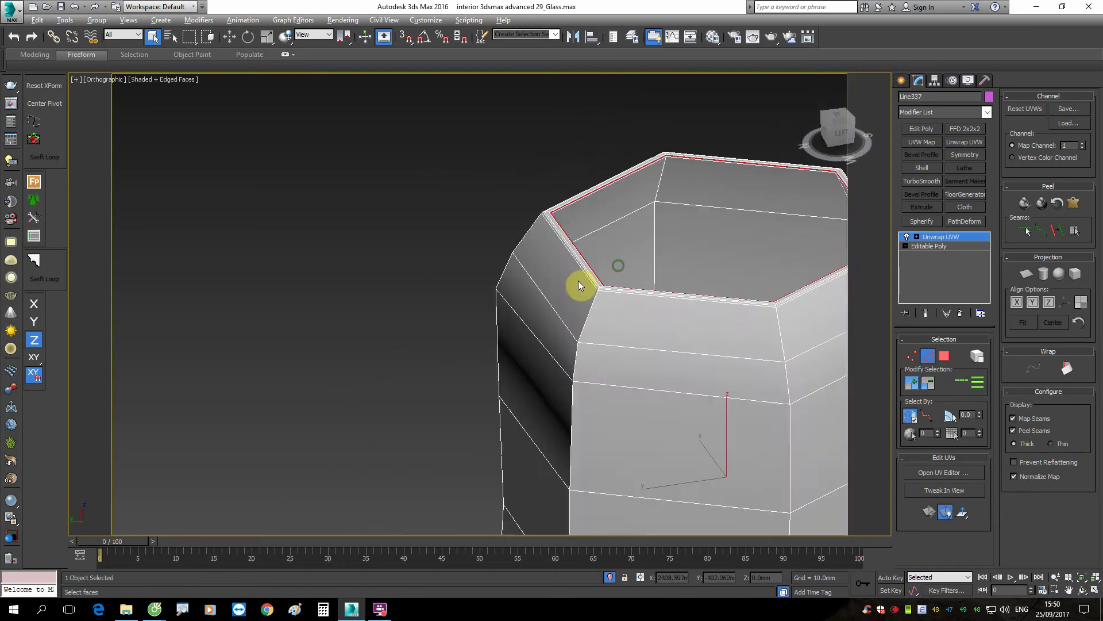
mouse_move(582, 288)
middle_mouse_down("alt")
mouse_move(511, 288)
mouse_move(686, 189)
middle_mouse_up("alt")
scroll(687, 188, "up", 3)
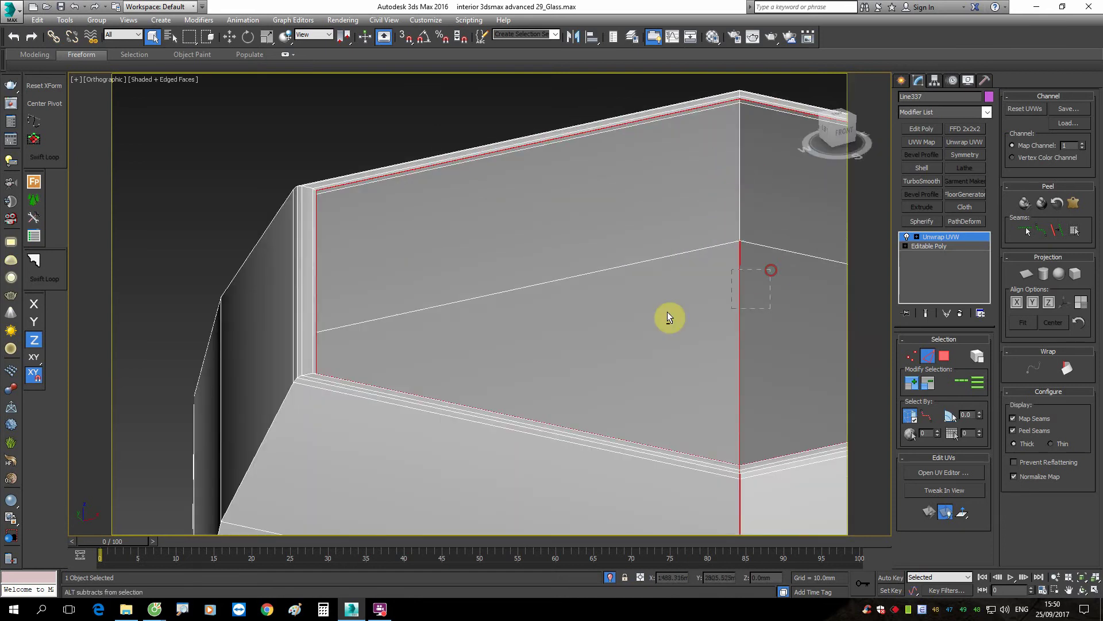
scroll(667, 316, "down", 3)
mouse_move(667, 315)
middle_mouse_down("alt")
mouse_move(645, 305)
mouse_move(615, 323)
middle_mouse_up("alt")
scroll(656, 345, "up", 4)
scroll(657, 346, "up", 1)
scroll(628, 274, "down", 4)
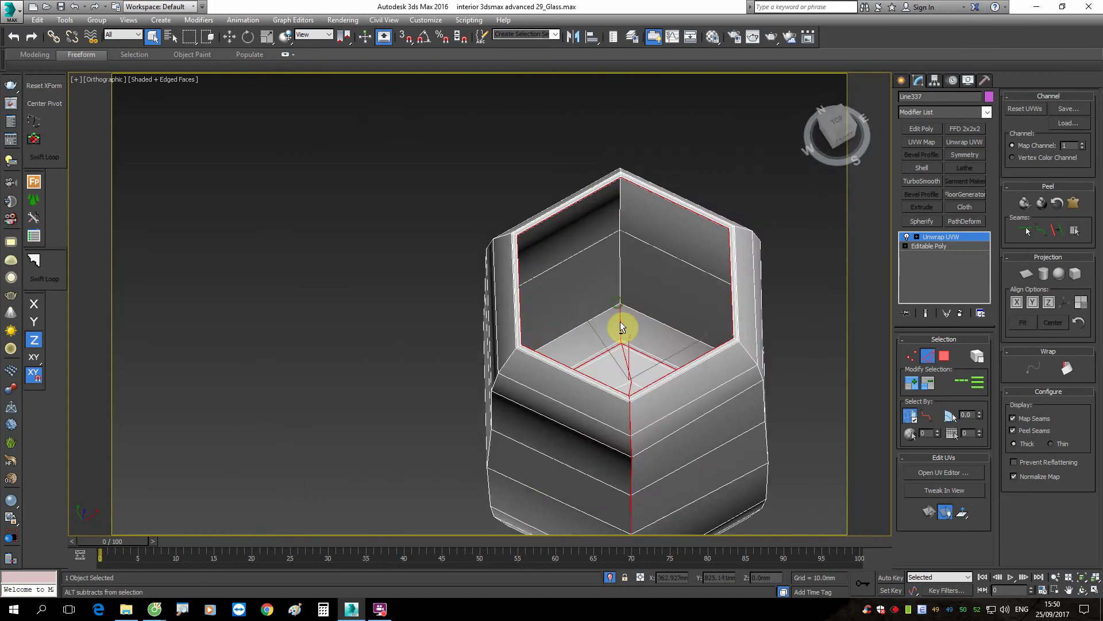
scroll(615, 323, "up", 4)
left_click_drag(557, 153, 631, 313, "alt")
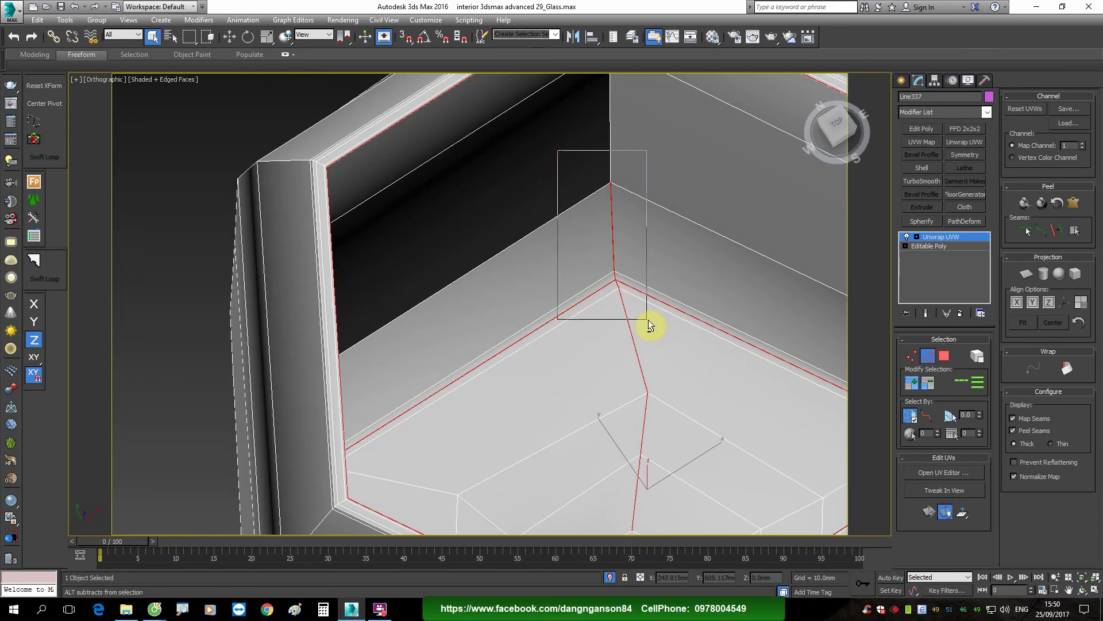
scroll(632, 373, "down", 3)
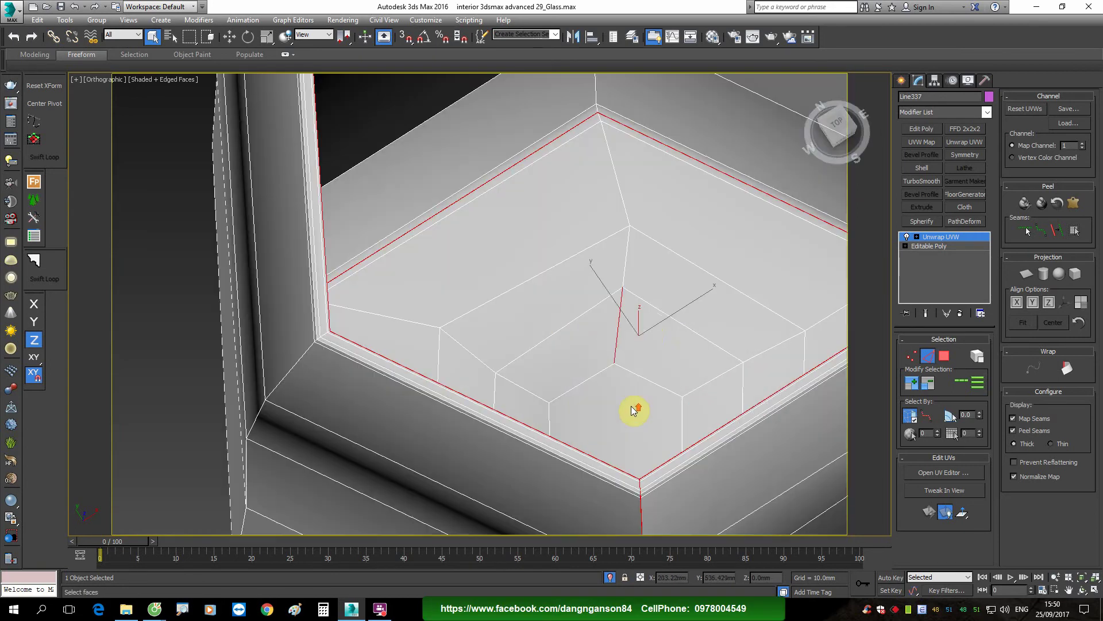
scroll(598, 339, "down", 1)
scroll(597, 393, "down", 3)
mouse_move(636, 225)
middle_mouse_down("alt")
mouse_move(621, 243)
mouse_move(661, 219)
mouse_move(666, 229)
middle_mouse_up("alt")
scroll(500, 150, "up", 3)
scroll(500, 151, "down", 3)
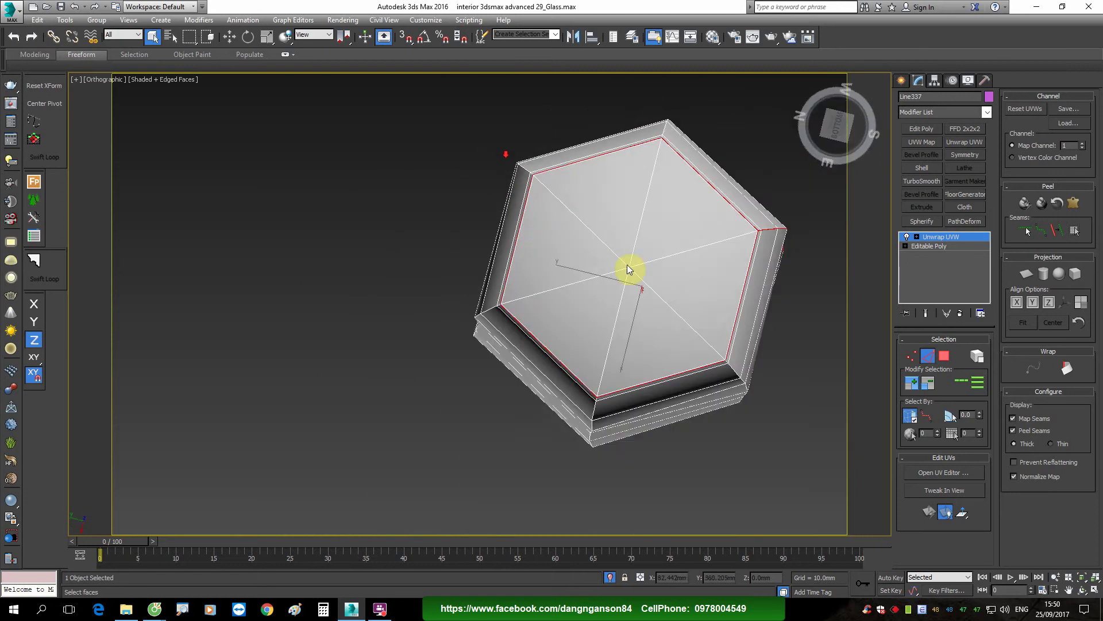
middle_click_drag(684, 323, 687, 344, "alt")
scroll(744, 291, "up", 4)
scroll(665, 291, "up", 2)
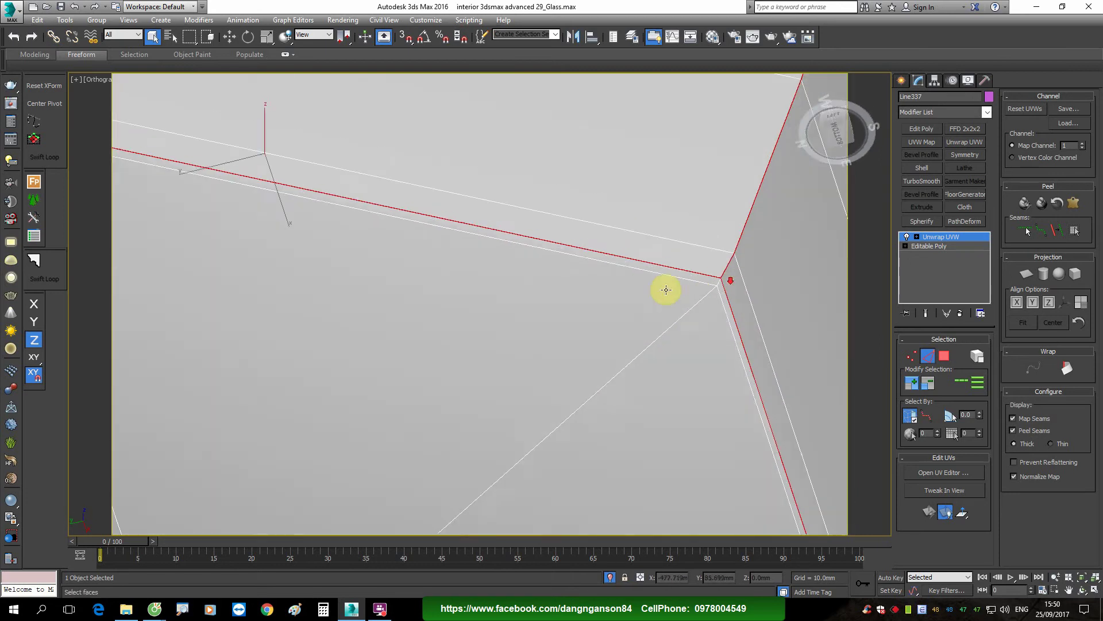
scroll(666, 296, "down", 5)
mouse_move(666, 296)
middle_mouse_down("alt")
mouse_move(645, 365)
mouse_move(664, 436)
mouse_move(801, 426)
mouse_move(676, 340)
middle_mouse_up("alt")
scroll(631, 128, "up", 3)
scroll(626, 145, "down", 3)
mouse_move(626, 146)
middle_mouse_down("alt")
mouse_move(638, 190)
mouse_move(623, 246)
middle_mouse_up("alt")
scroll(623, 202, "up", 1)
scroll(603, 333, "up", 5)
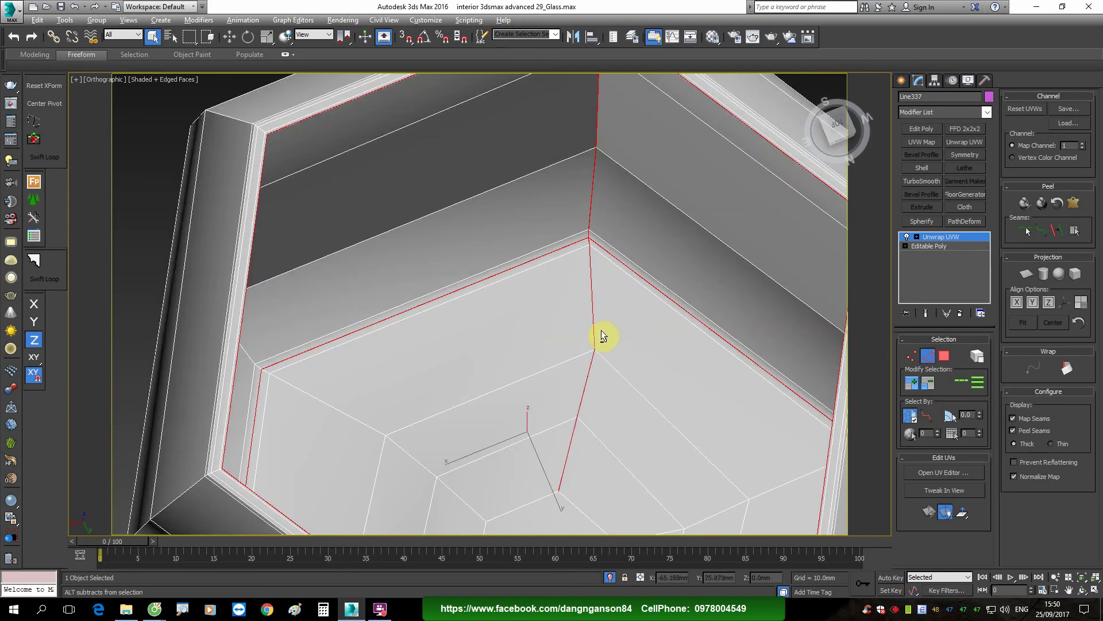
scroll(606, 380, "down", 5)
scroll(598, 266, "up", 6)
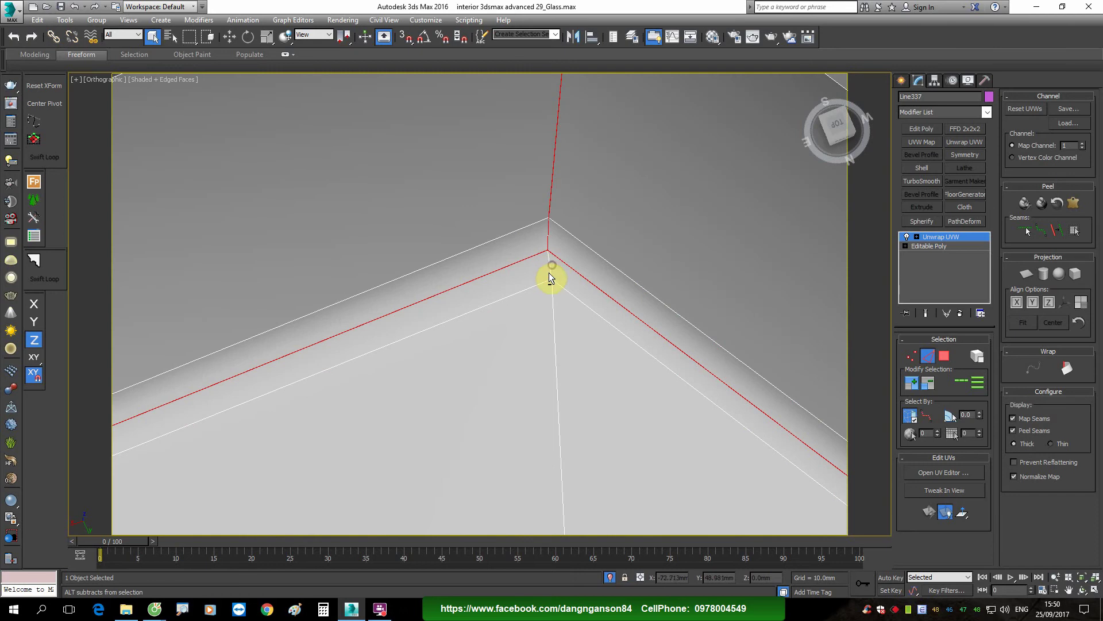
scroll(550, 277, "down", 3)
scroll(571, 282, "down", 3)
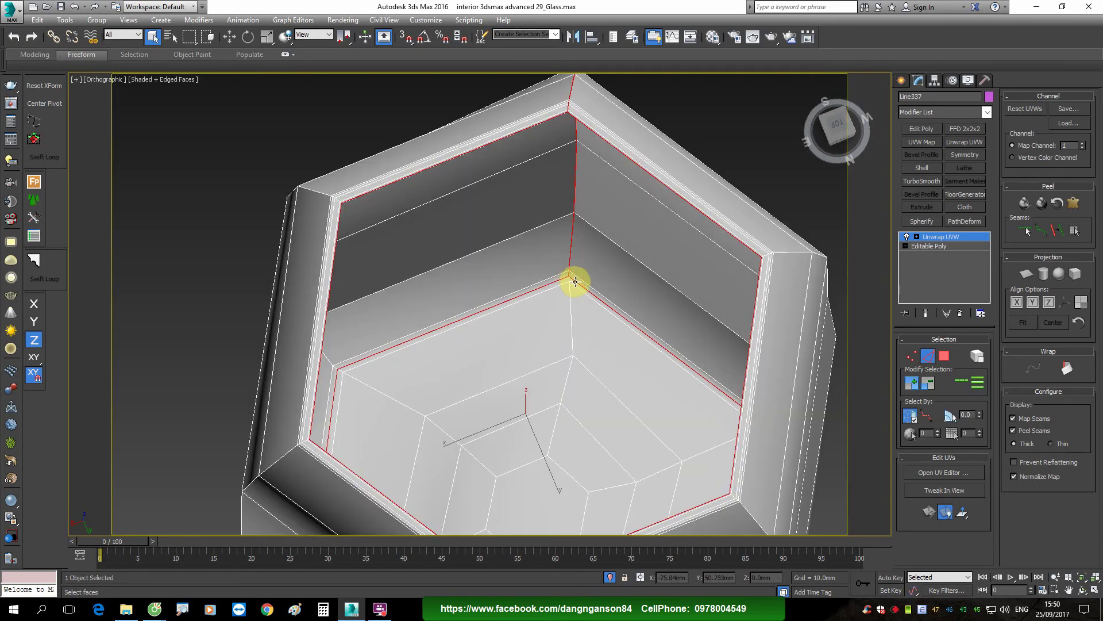
scroll(575, 282, "down", 4)
mouse_move(559, 340)
middle_mouse_down("alt")
mouse_move(557, 323)
mouse_move(480, 317)
mouse_move(540, 153)
mouse_move(528, 111)
mouse_move(529, 130)
mouse_move(480, 153)
mouse_move(468, 313)
mouse_move(573, 296)
middle_mouse_up("alt")
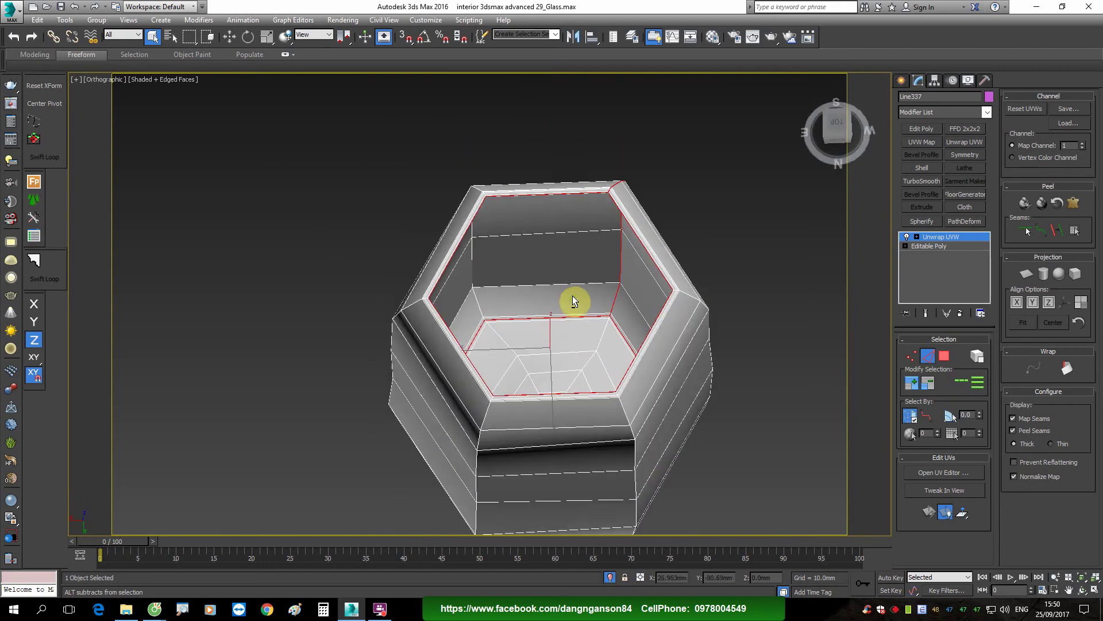
Step: Open the UV editor, peel-unwrap along the seams, enlarge the window and select all UVs
left_click(949, 480)
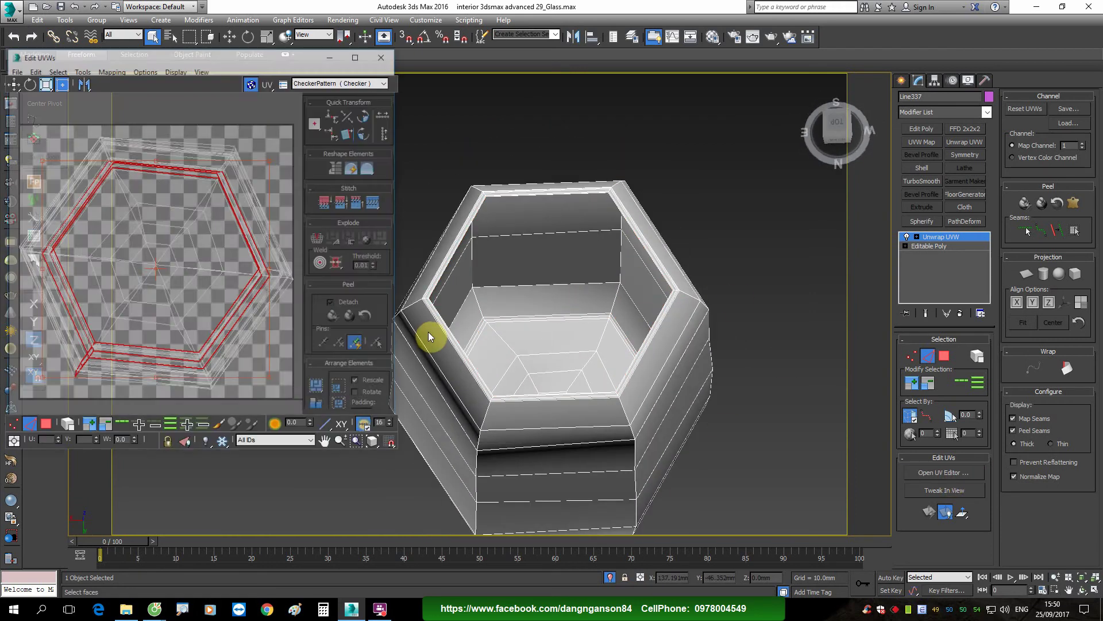
right_click(141, 260)
left_click(115, 254)
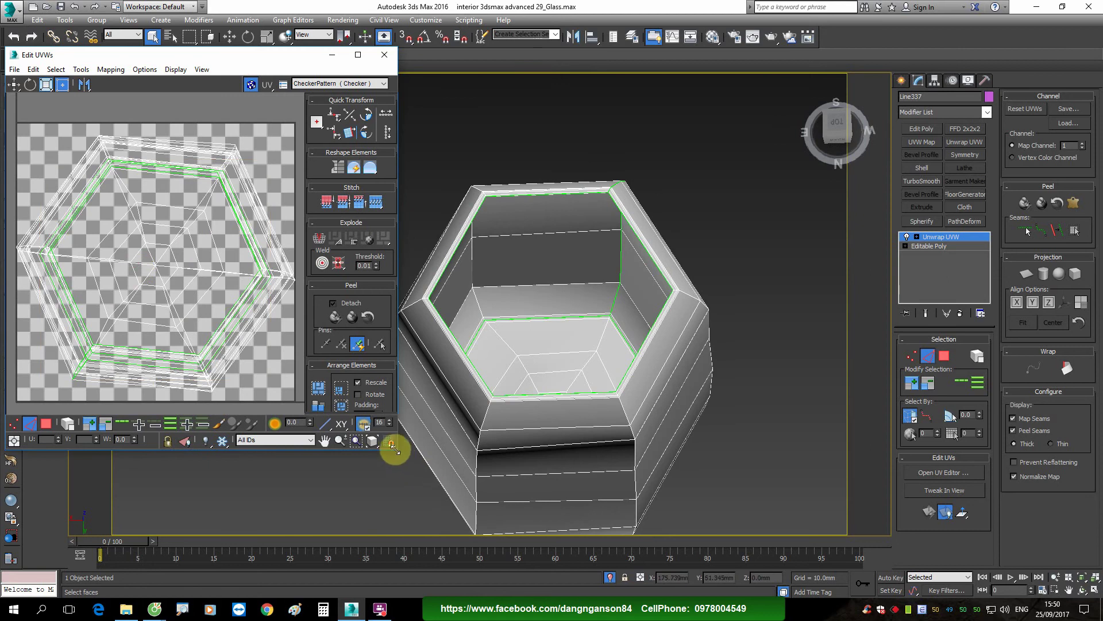
left_click_drag(394, 450, 792, 513)
left_click_drag(173, 162, 554, 431)
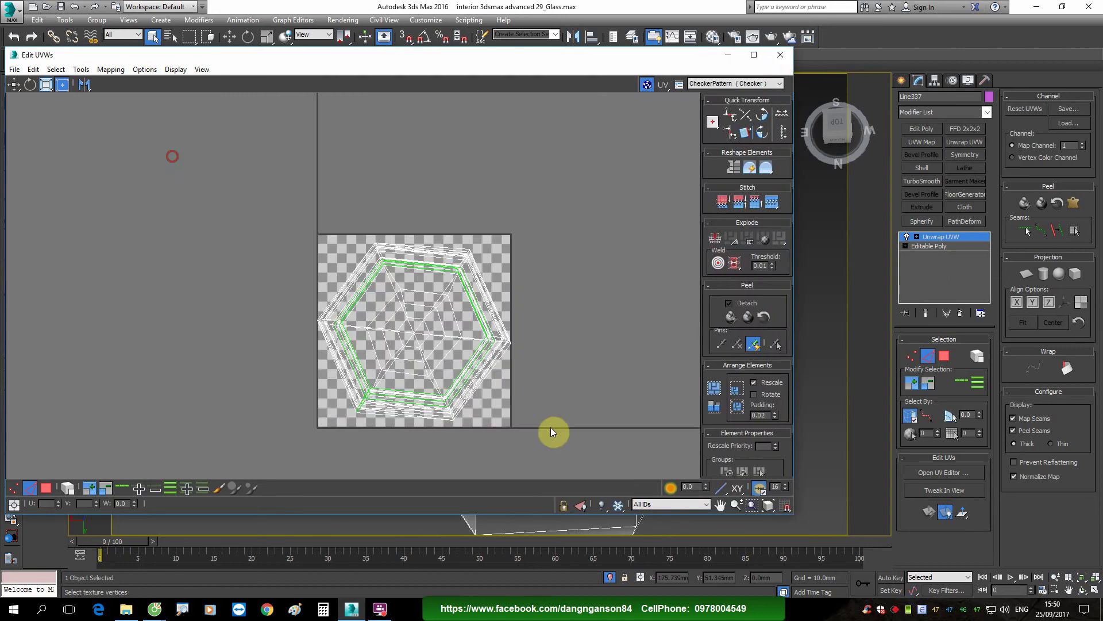
Step: Relax the selected UVs by polygon angles and apply the result
left_click(80, 70)
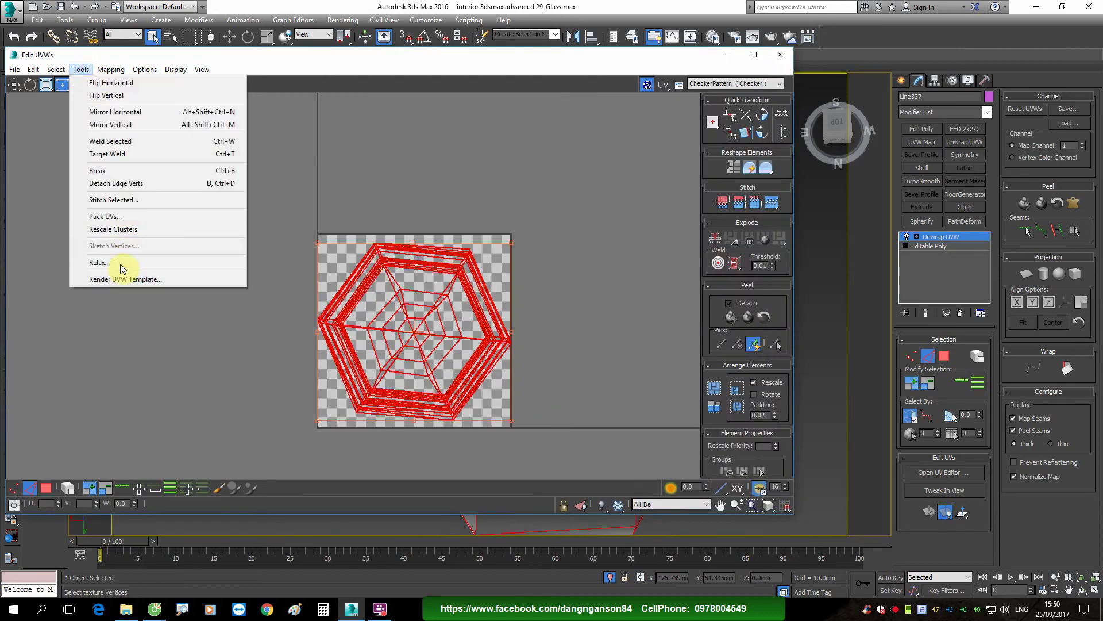
left_click(124, 230)
left_click(147, 155)
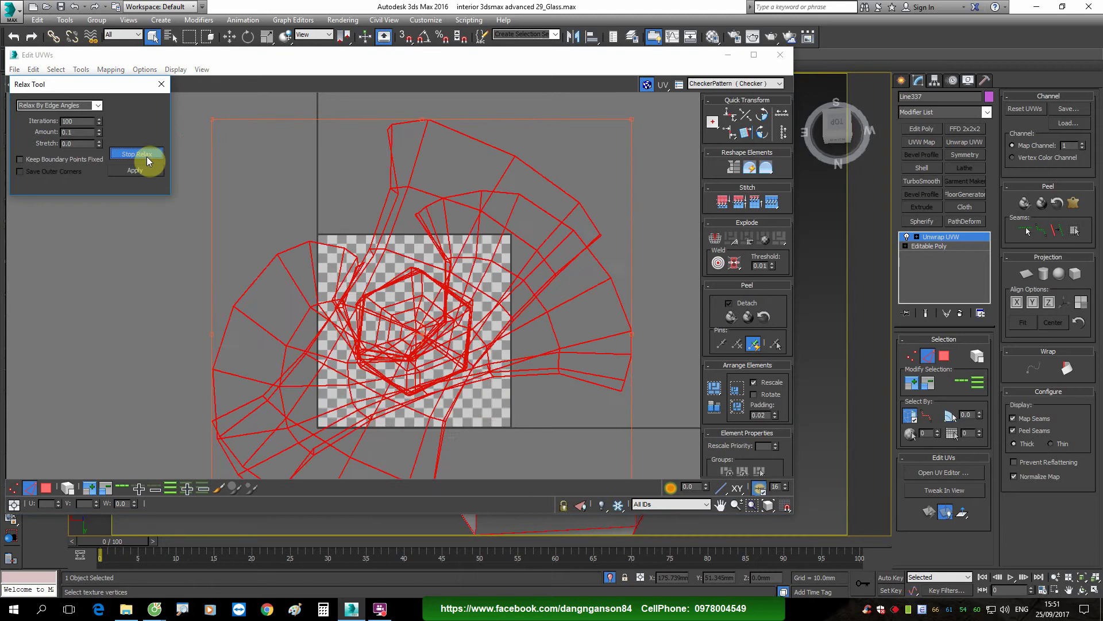
left_click(97, 105)
left_click(92, 116)
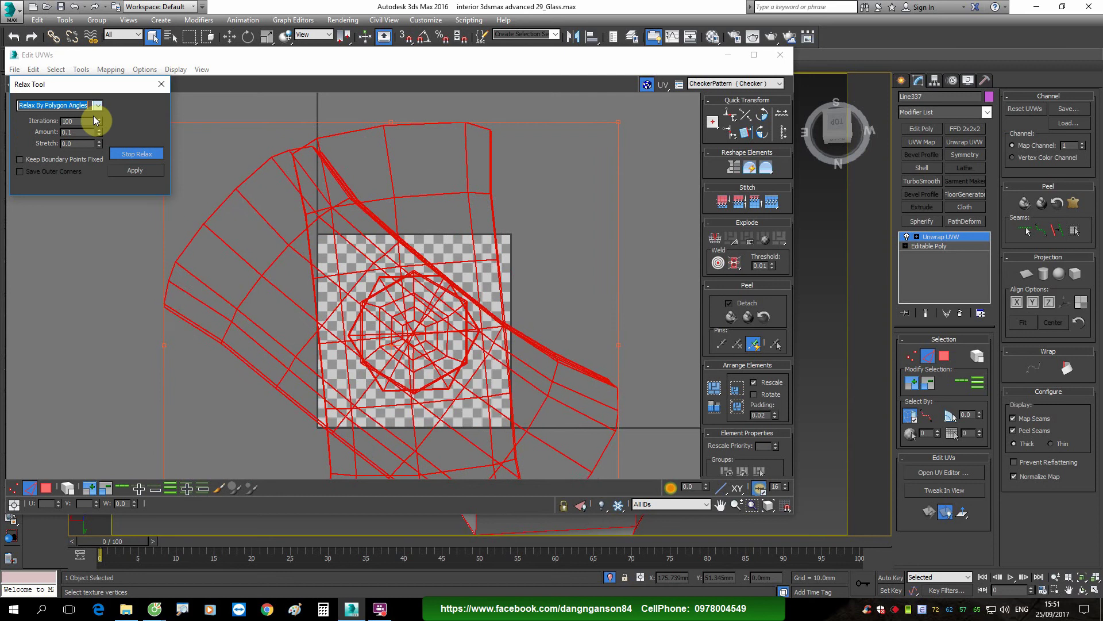
left_click(134, 170)
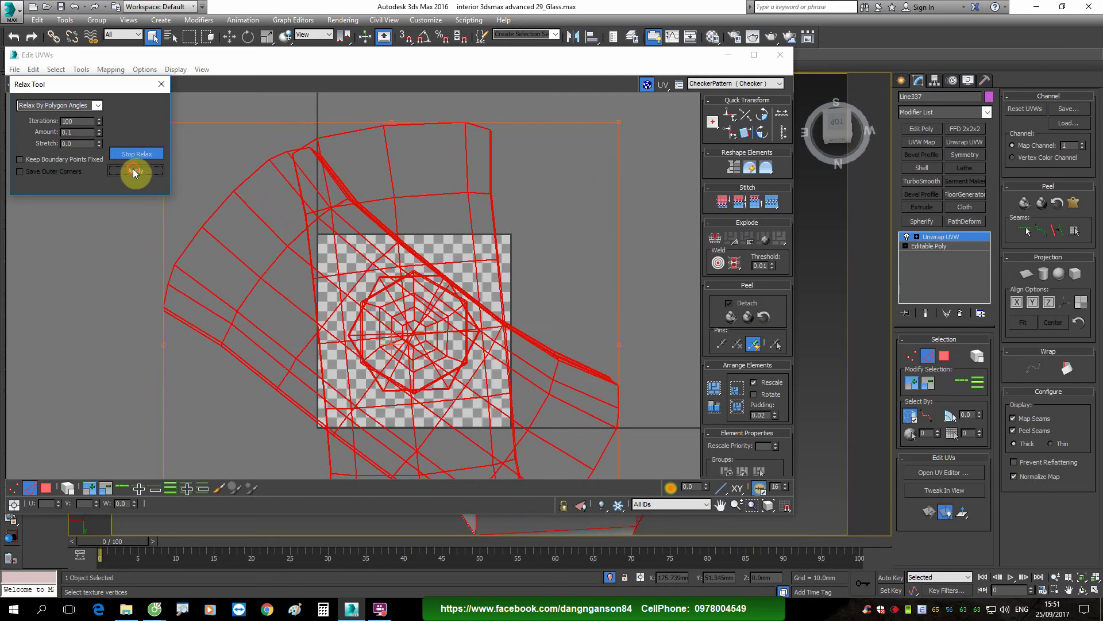
left_click(162, 84)
Step: Narrow the Edit UVWs window, frame the cup, and switch to UV face selection
left_click_drag(793, 266, 591, 264)
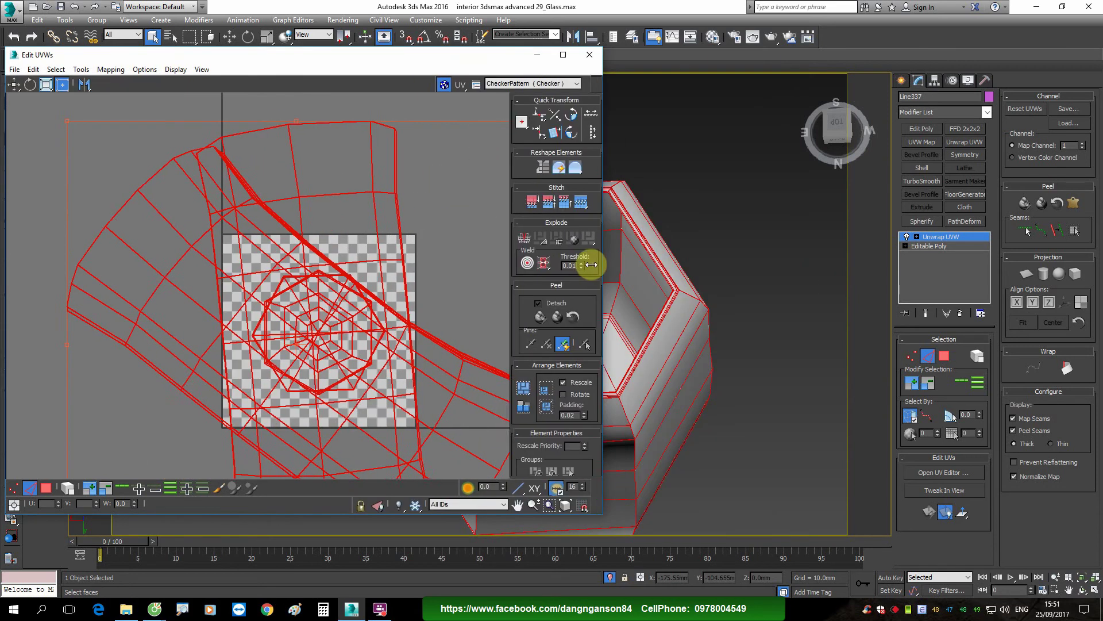
middle_click_drag(352, 266, 231, 264)
key("z")
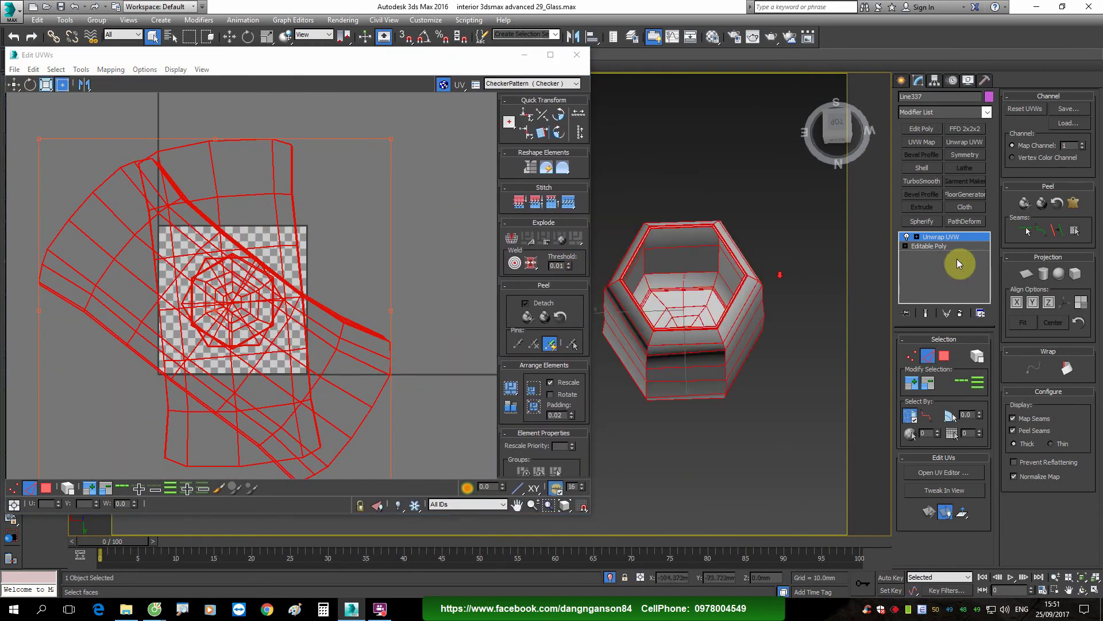
left_click(955, 241)
middle_click_drag(739, 320, 713, 313, "alt")
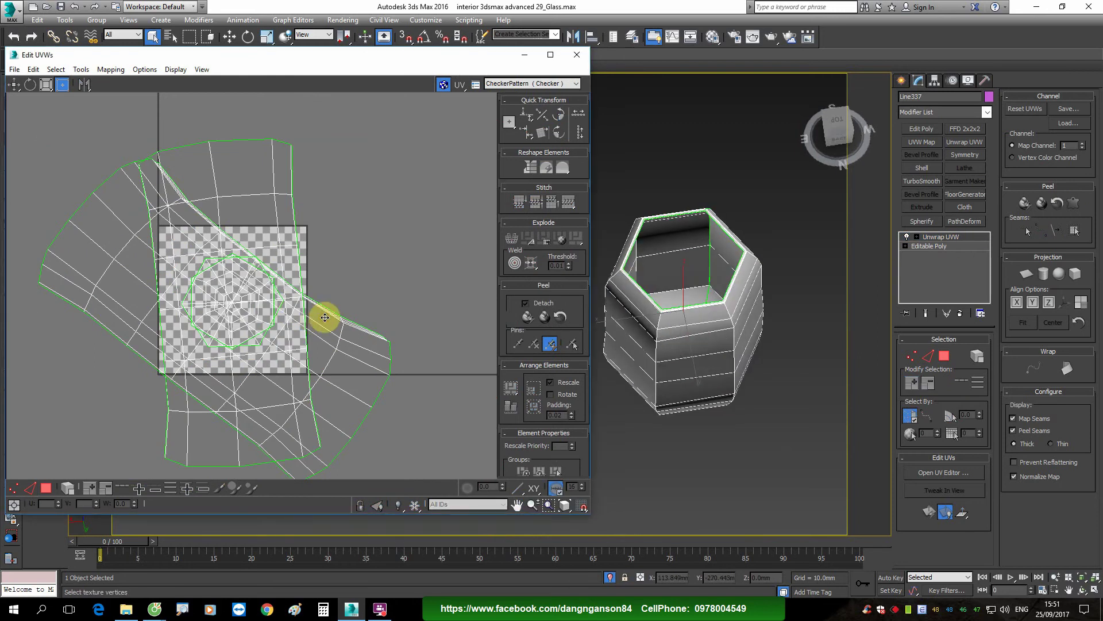
left_click(379, 290)
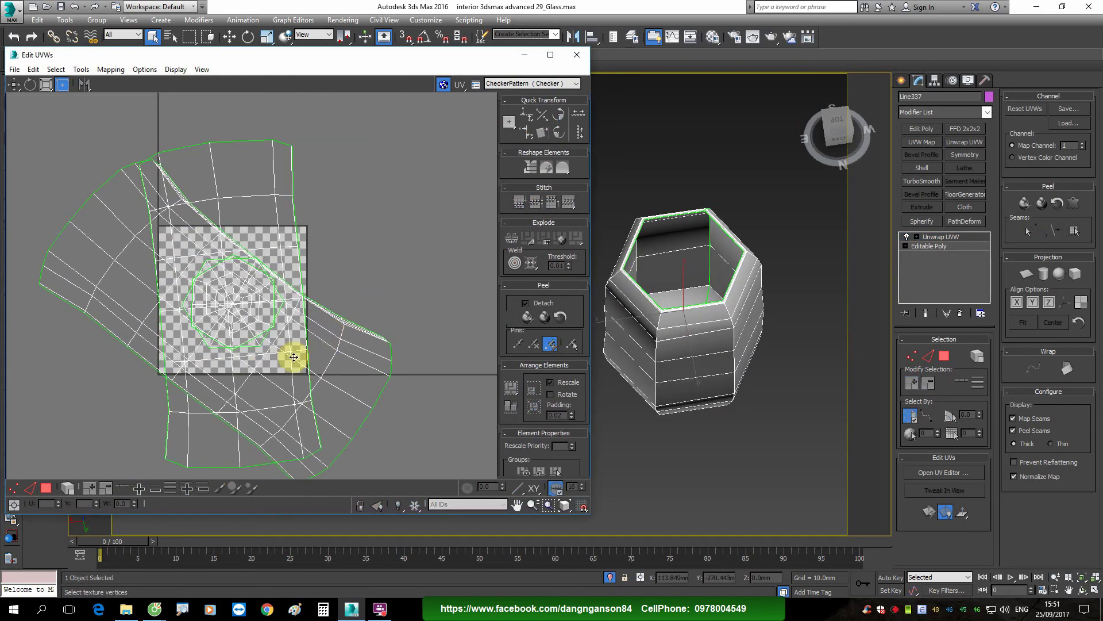
left_click(47, 487)
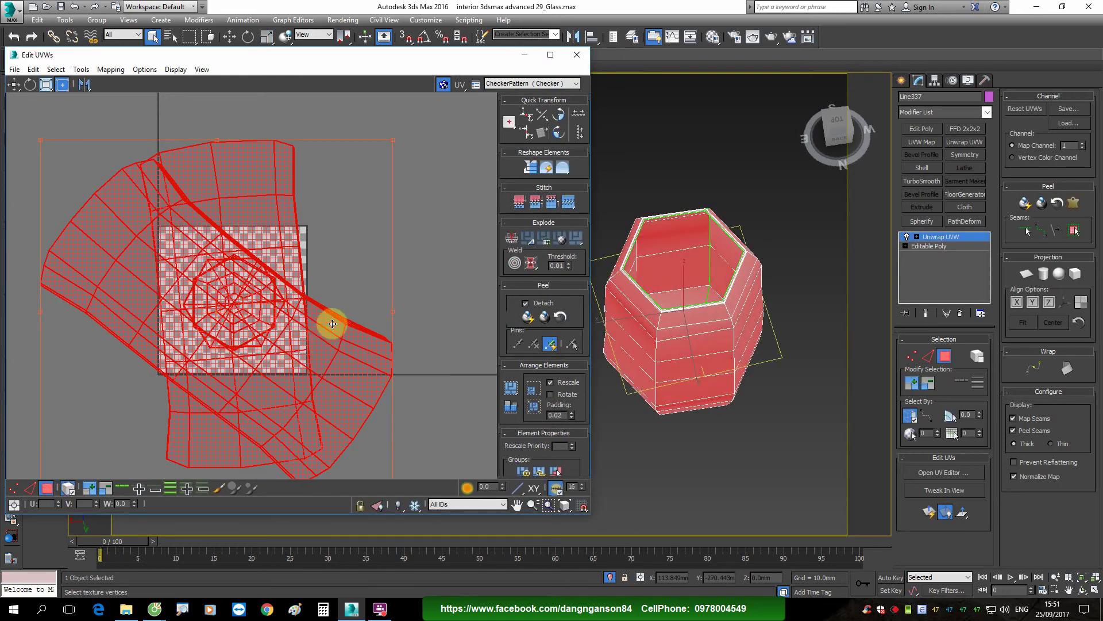
Step: Rearrange the UV pieces, placing the hexagon caps above the large and left pieces
left_click(316, 338)
mouse_move(332, 327)
left_mouse_down()
mouse_move(414, 264)
mouse_move(457, 270)
left_mouse_up()
scroll(344, 292, "down", 3)
scroll(356, 288, "up", 2)
left_click(308, 332)
left_click(262, 291)
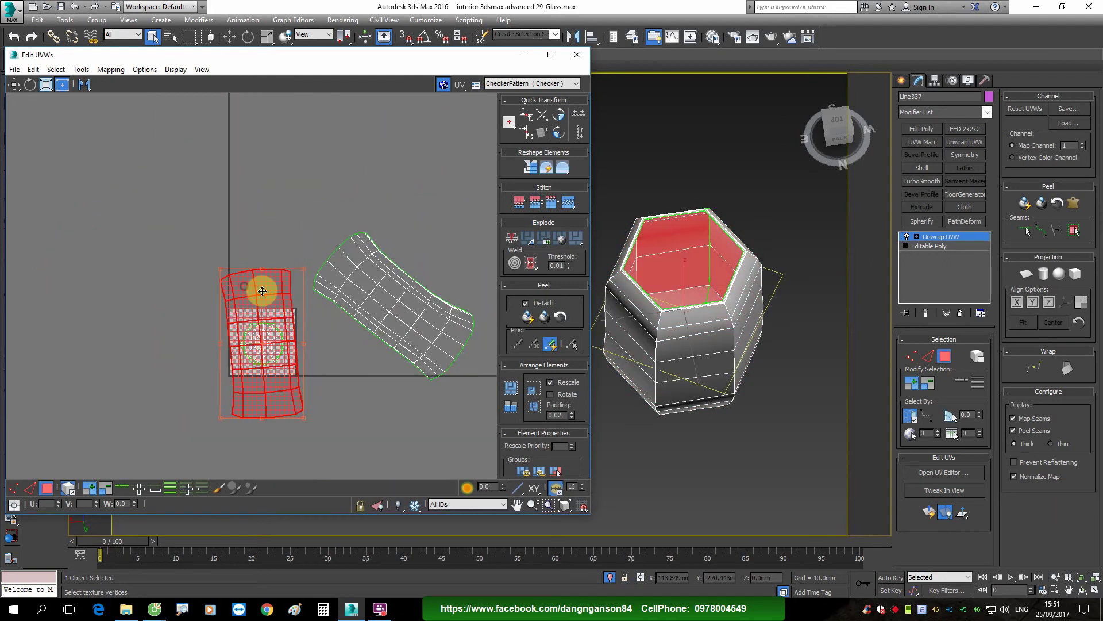
left_click_drag(262, 290, 128, 260)
mouse_move(272, 347)
left_mouse_down()
mouse_move(226, 229)
mouse_move(419, 285)
left_mouse_up()
left_click(382, 306)
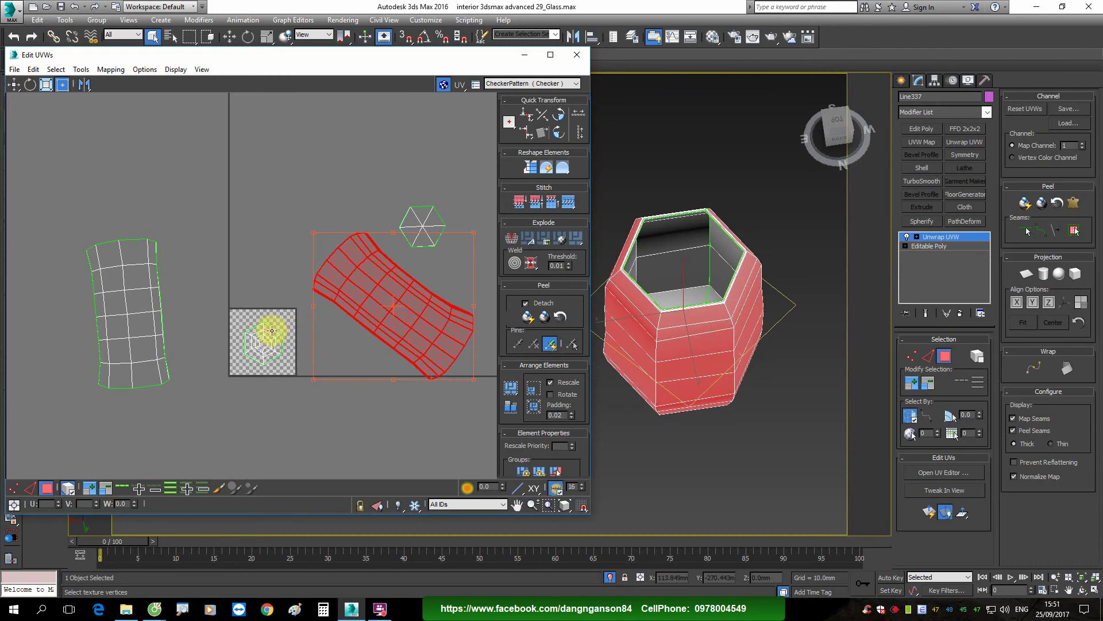
left_click_drag(263, 342, 199, 252)
Step: Rotate the left and curved wall strips level and shift them into place
left_click(148, 318)
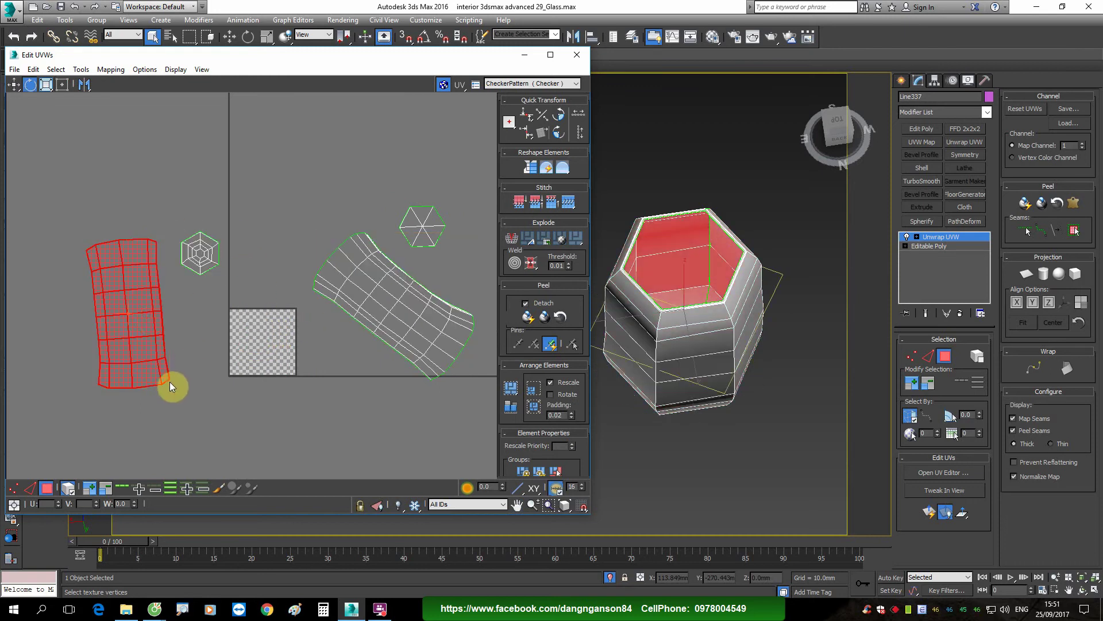
mouse_move(160, 371)
left_mouse_down()
mouse_move(197, 283)
mouse_move(212, 299)
left_mouse_up()
key("w")
left_click(405, 302)
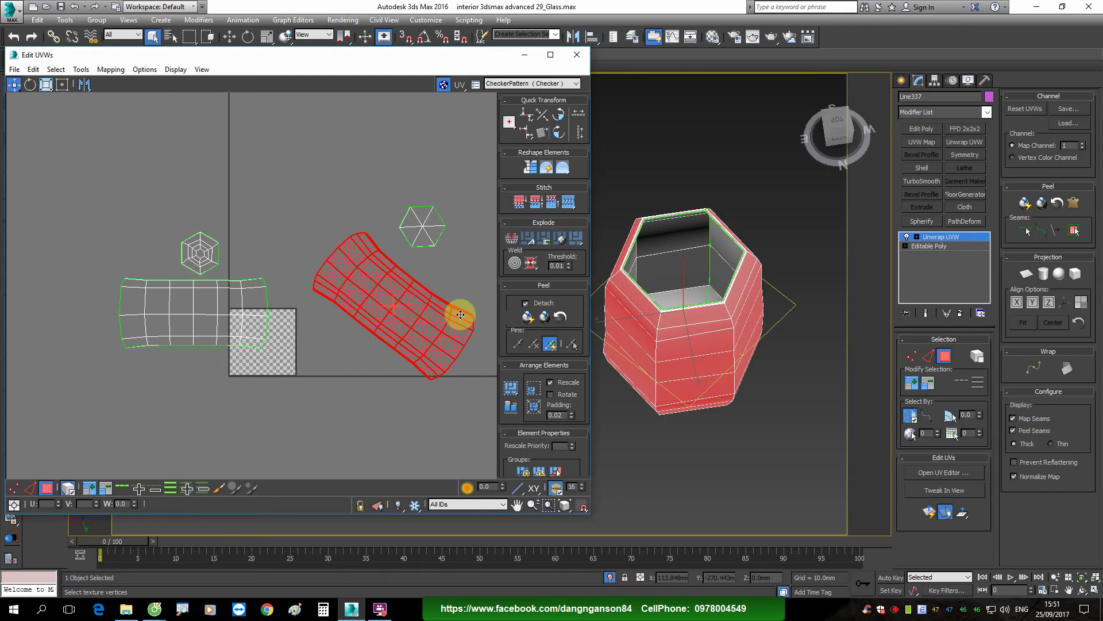
mouse_move(469, 301)
left_mouse_down()
mouse_move(468, 253)
mouse_move(425, 235)
left_mouse_up()
key("w")
left_click(425, 235)
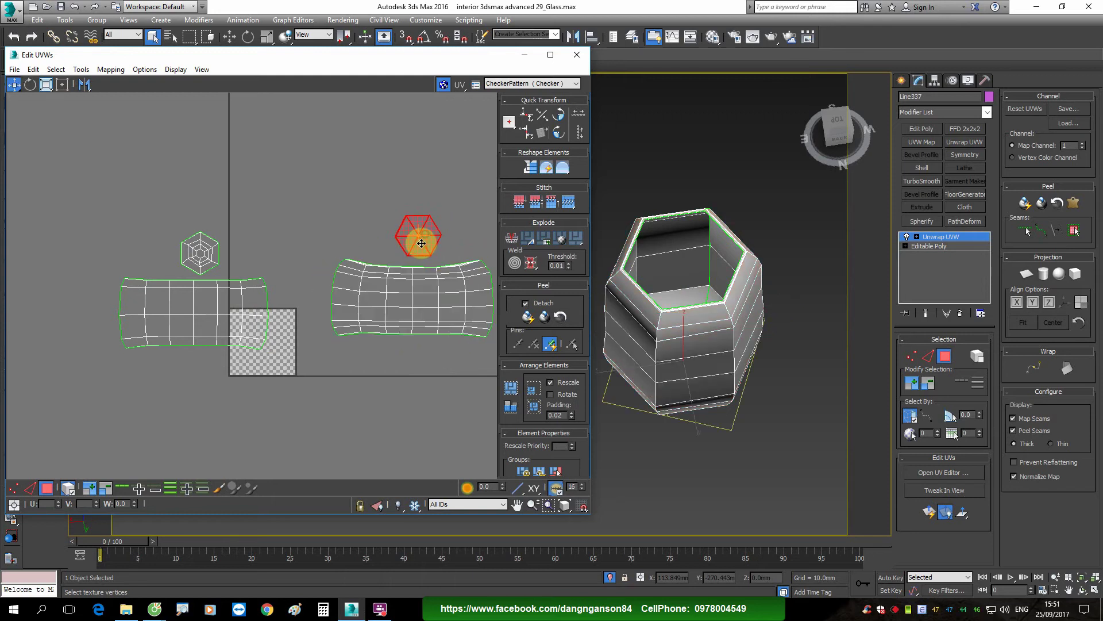
Step: Select the whole left wall strip and rotate it by about 176 degrees
left_click(379, 609)
left_click(894, 258)
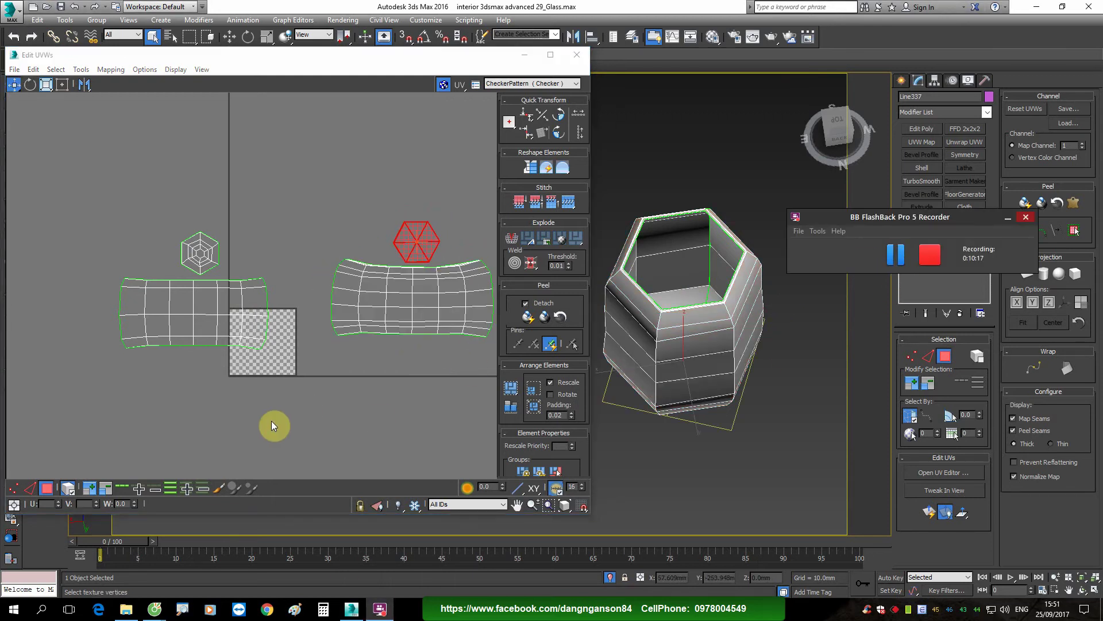
left_click(218, 308)
left_click(130, 290)
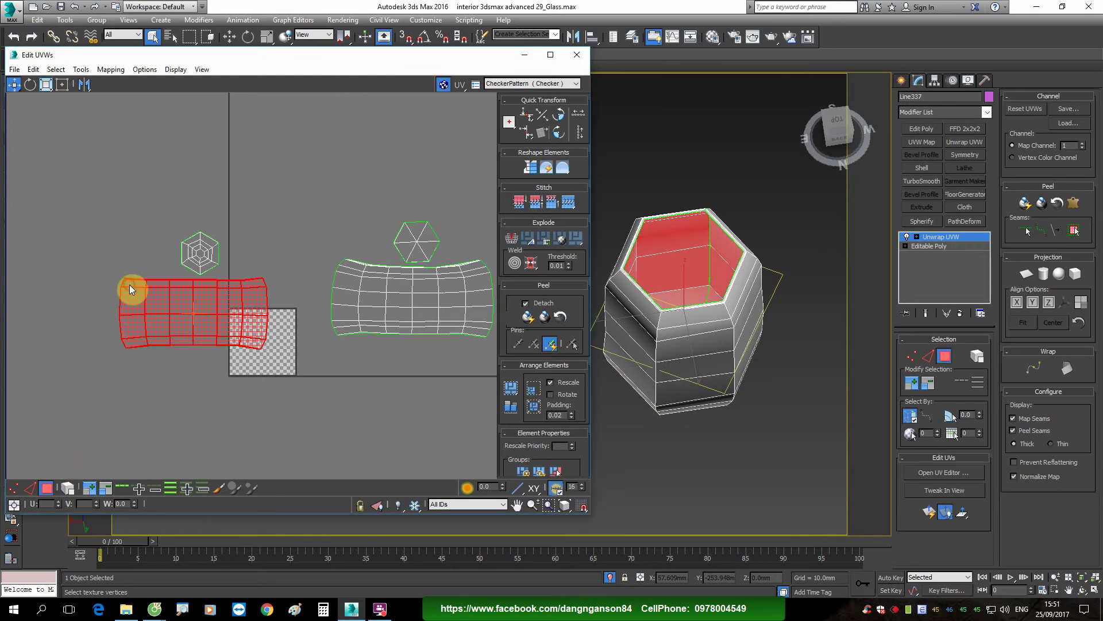
left_click(131, 242)
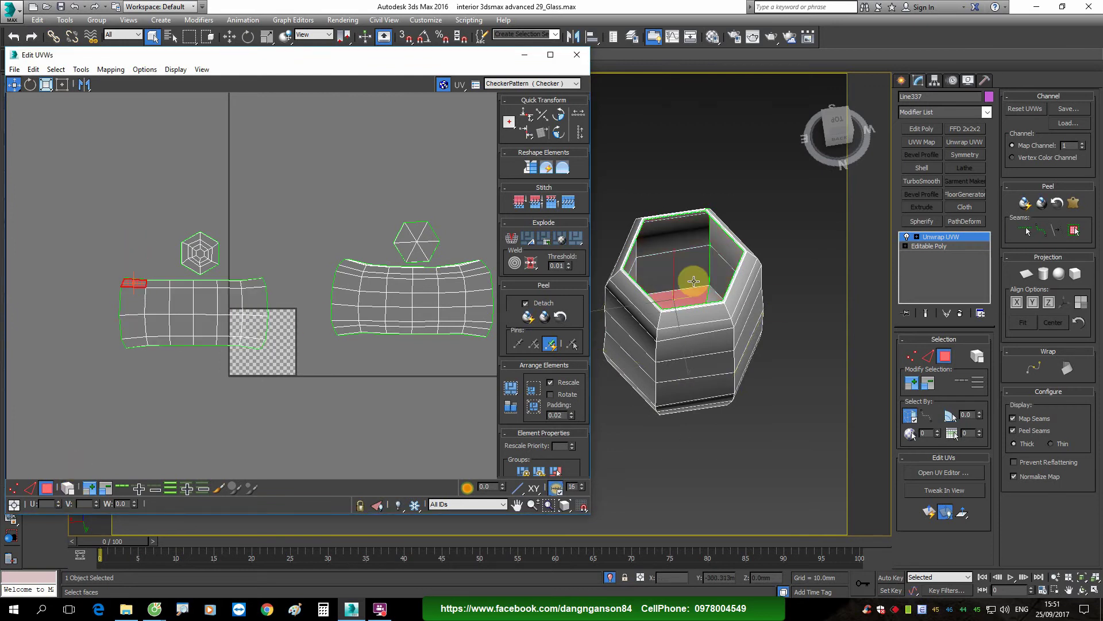
middle_click_drag(694, 281, 710, 280, "alt")
scroll(711, 280, "up", 5)
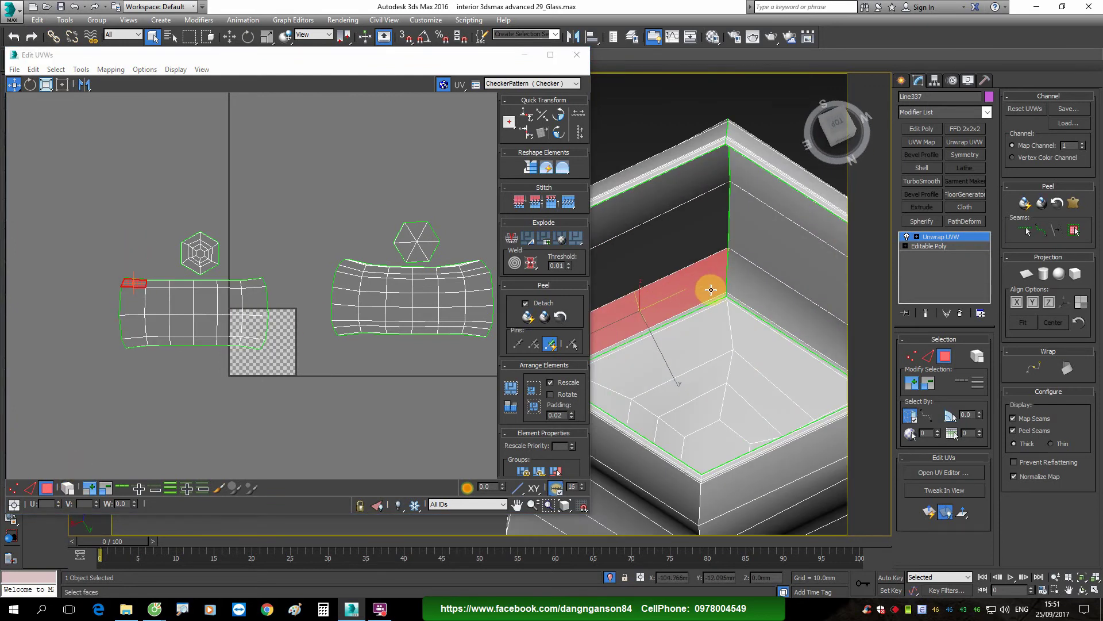
left_click(68, 489)
left_click(244, 310)
key("e")
left_click_drag(249, 287, 98, 348)
key("w")
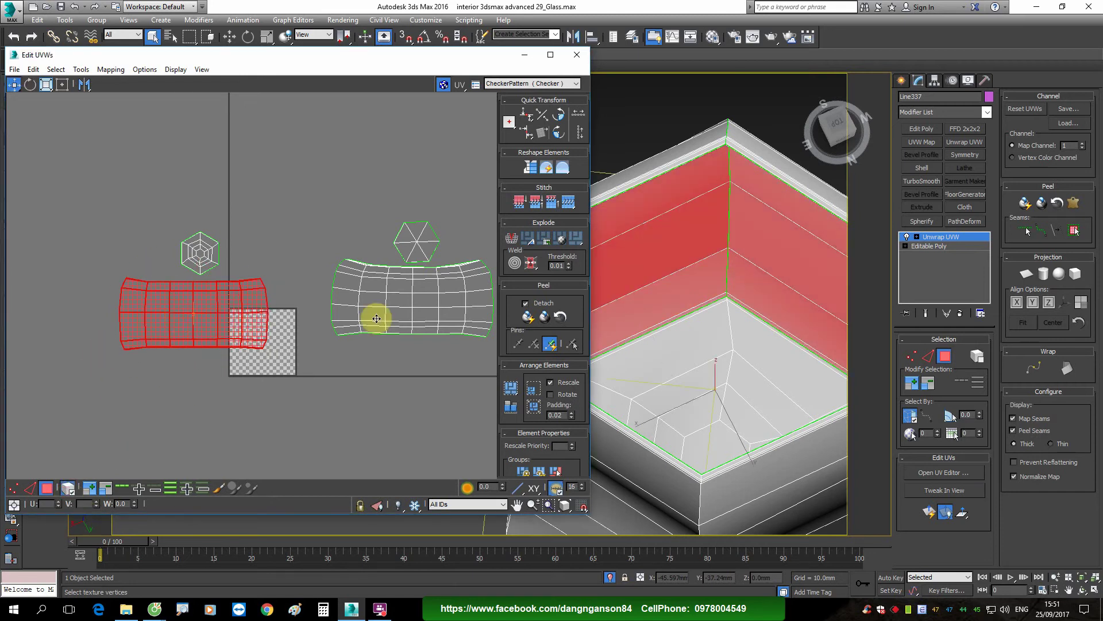
Step: Move the right UV strip next to the left strip
left_click(425, 310)
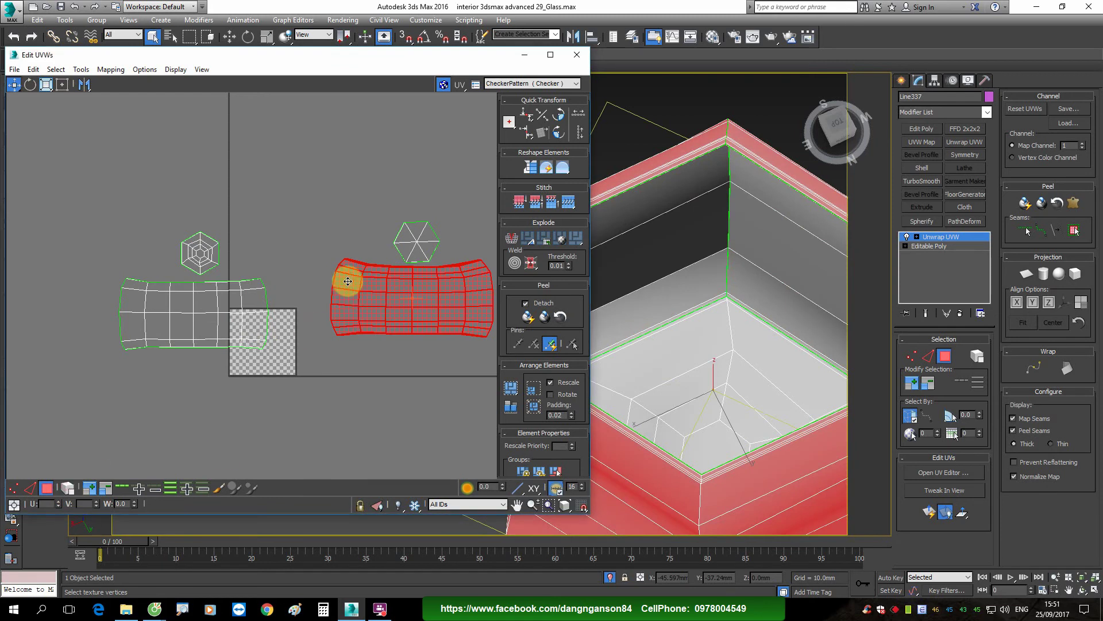
left_click(353, 264)
middle_click_drag(774, 328, 830, 324, "alt")
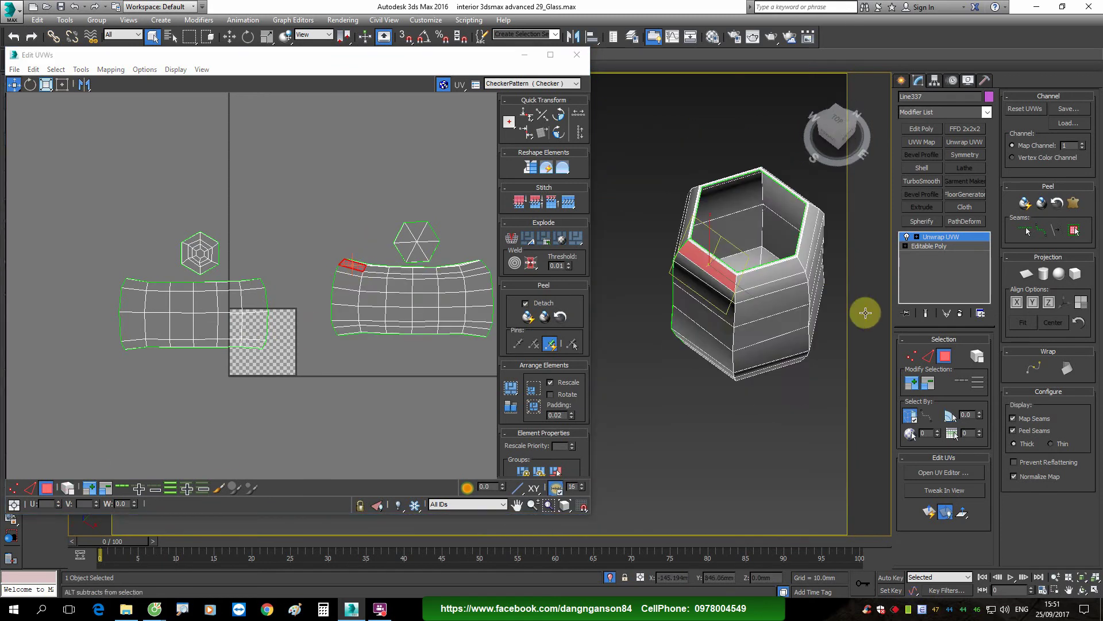
scroll(712, 263, "up", 5)
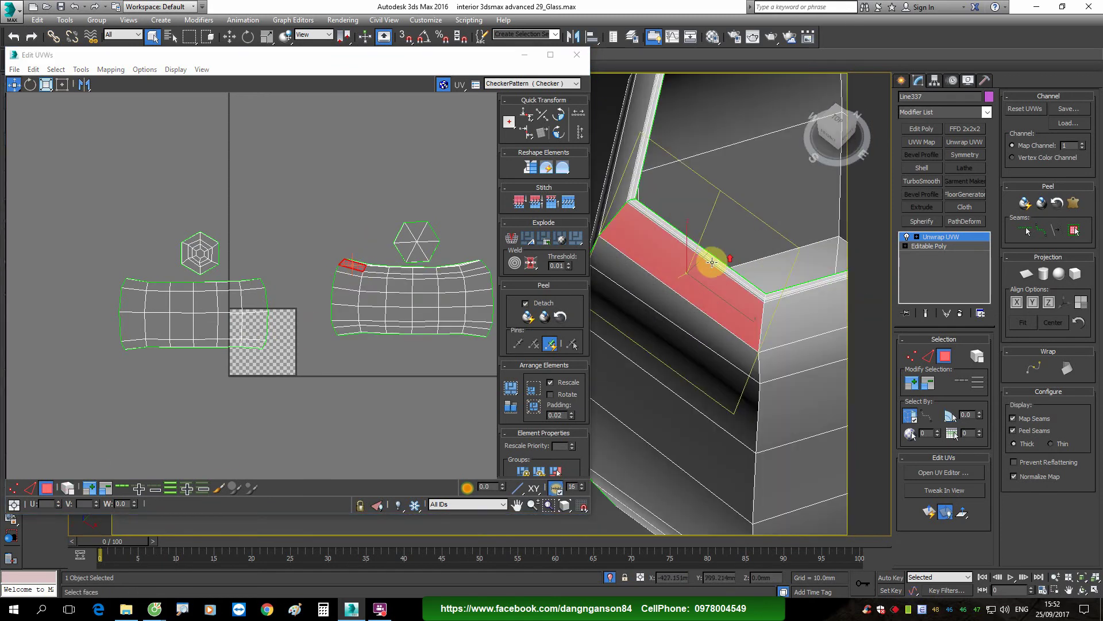
left_click(971, 236)
scroll(276, 296, "down", 2)
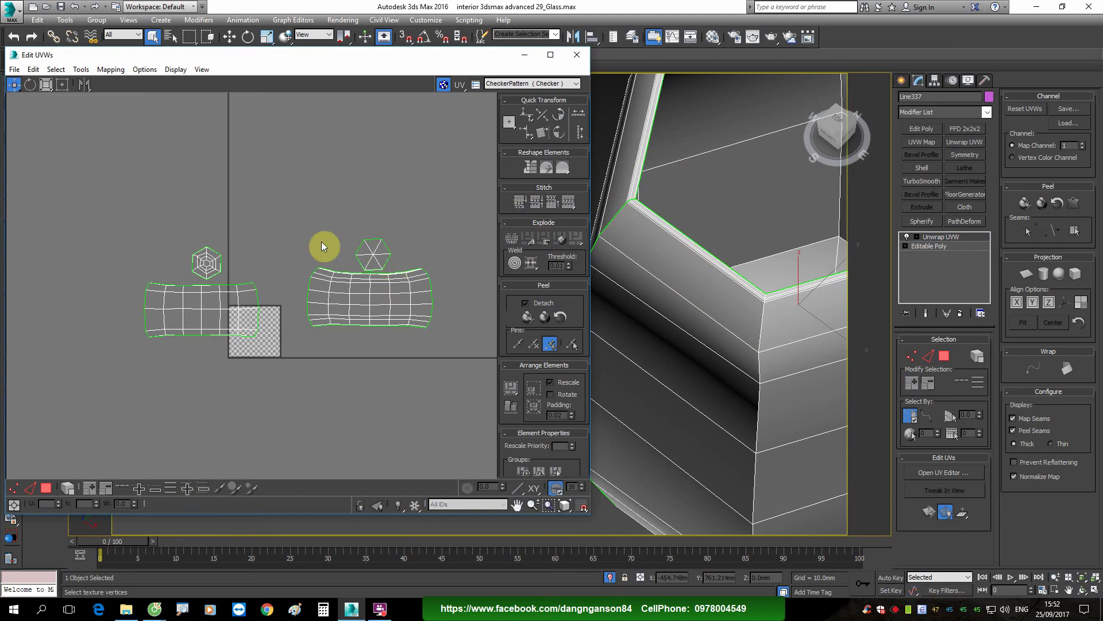
left_click(48, 487)
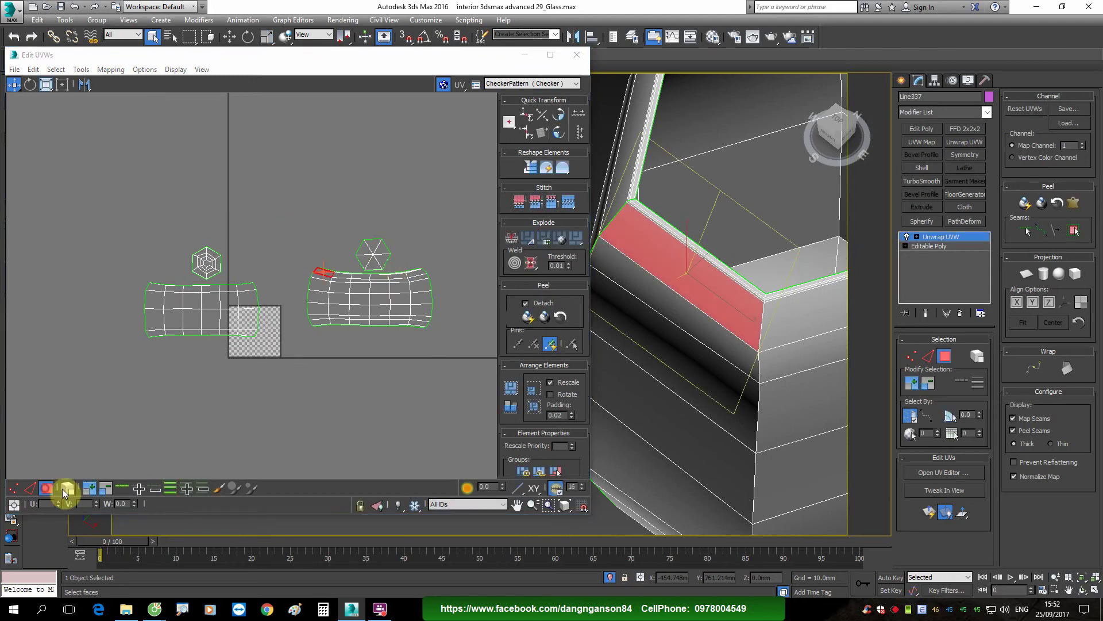
left_click(409, 314)
left_click_drag(409, 314, 353, 314)
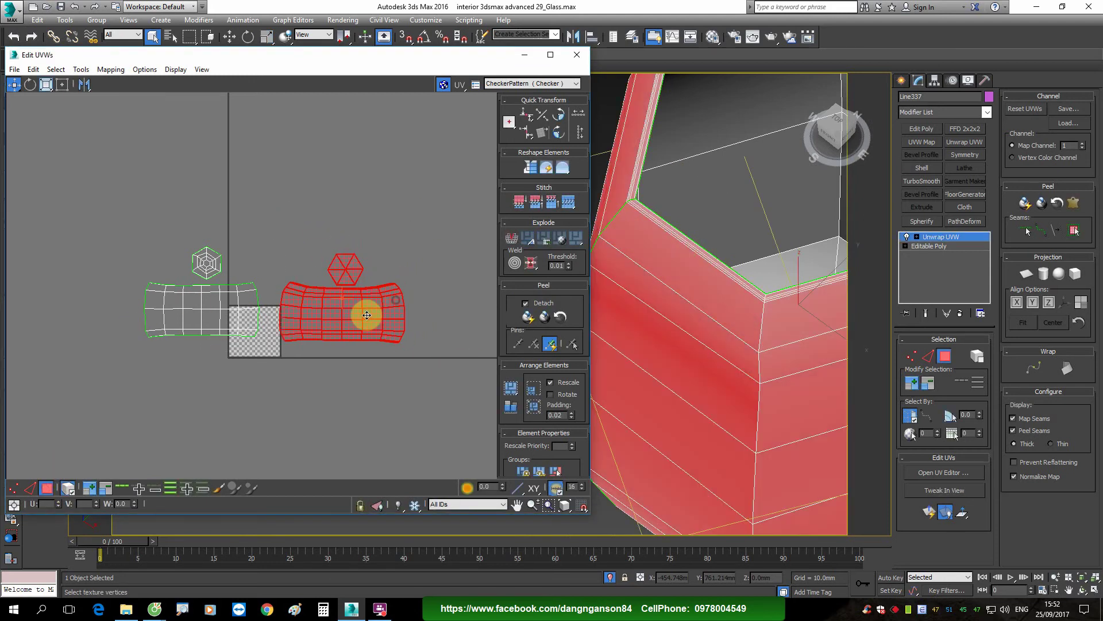
Step: Scale both wall strips down together
left_click(218, 303, "ctrl")
scroll(230, 299, "up", 2)
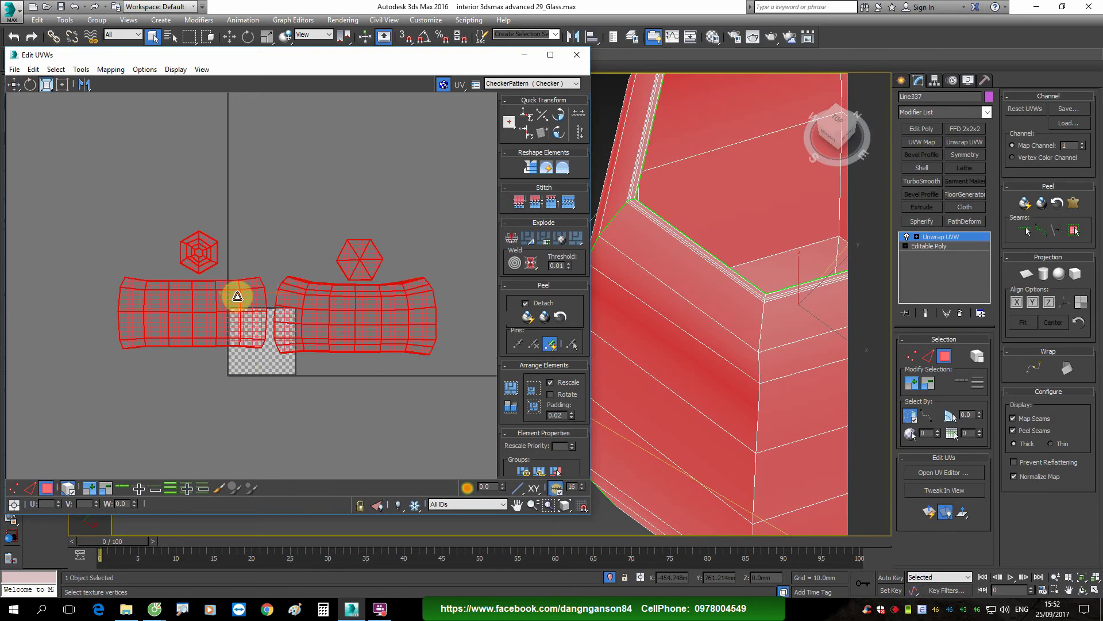
key("r")
left_click_drag(236, 295, 251, 374)
scroll(291, 296, "up", 3)
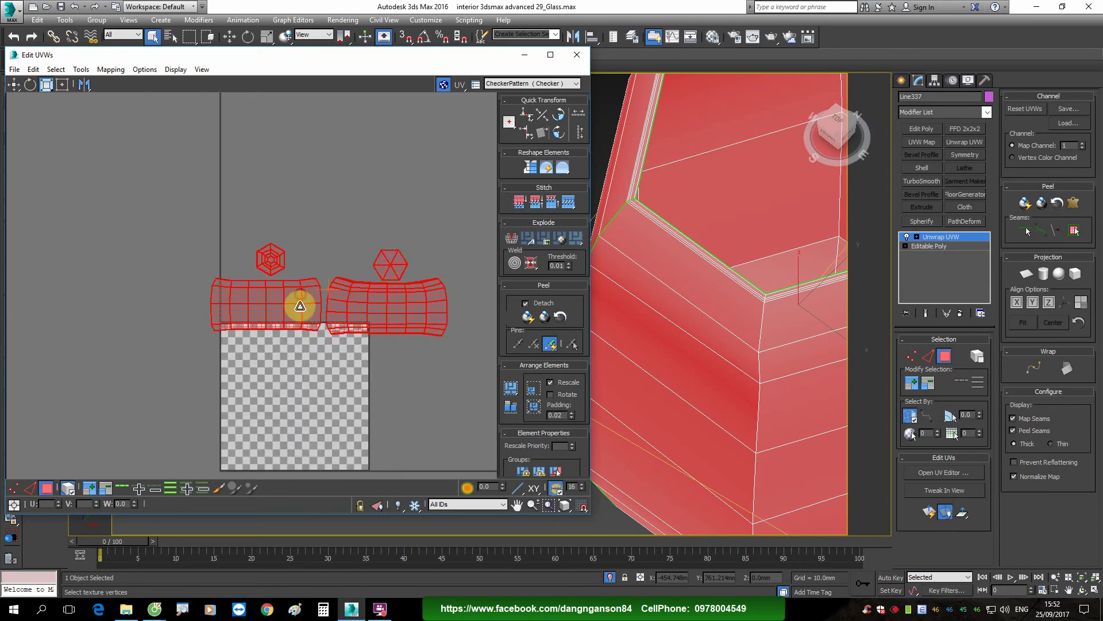
left_click_drag(295, 305, 315, 323)
Step: Move the right and upper pieces down into the checker square and frame the layout
left_click(439, 238)
left_click(382, 306)
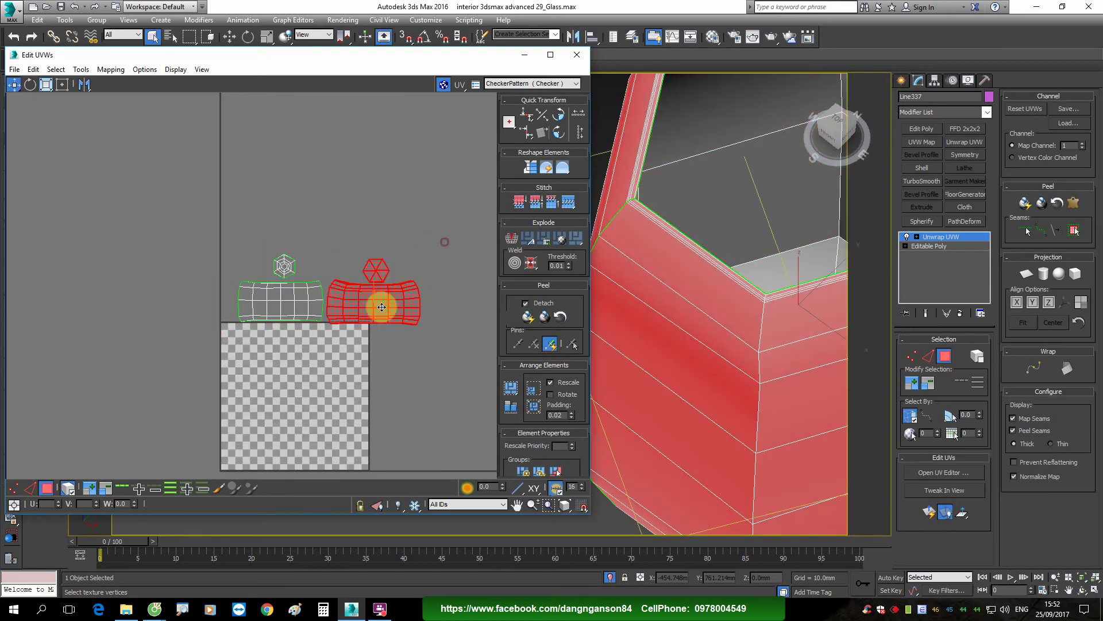
mouse_move(382, 306)
left_mouse_down()
mouse_move(308, 451)
mouse_move(301, 443)
left_mouse_up()
left_click(280, 302)
mouse_move(280, 302)
left_mouse_down()
mouse_move(312, 362)
mouse_move(298, 362)
mouse_move(304, 374)
left_mouse_up()
scroll(345, 348, "down", 2)
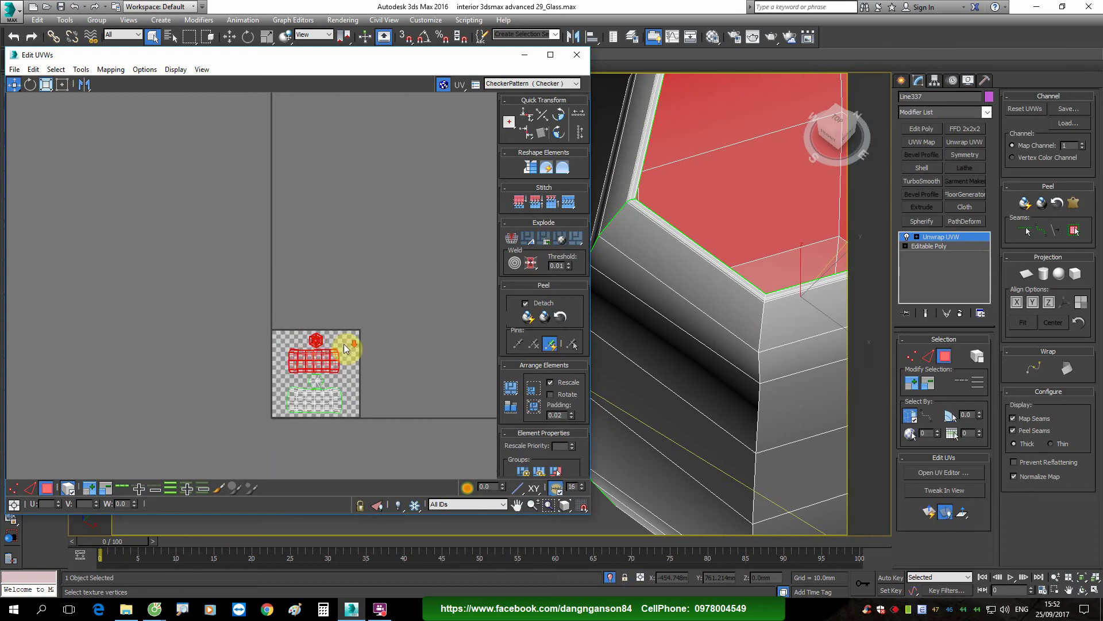
scroll(333, 389, "up", 3)
scroll(296, 344, "up", 2)
scroll(337, 264, "down", 1)
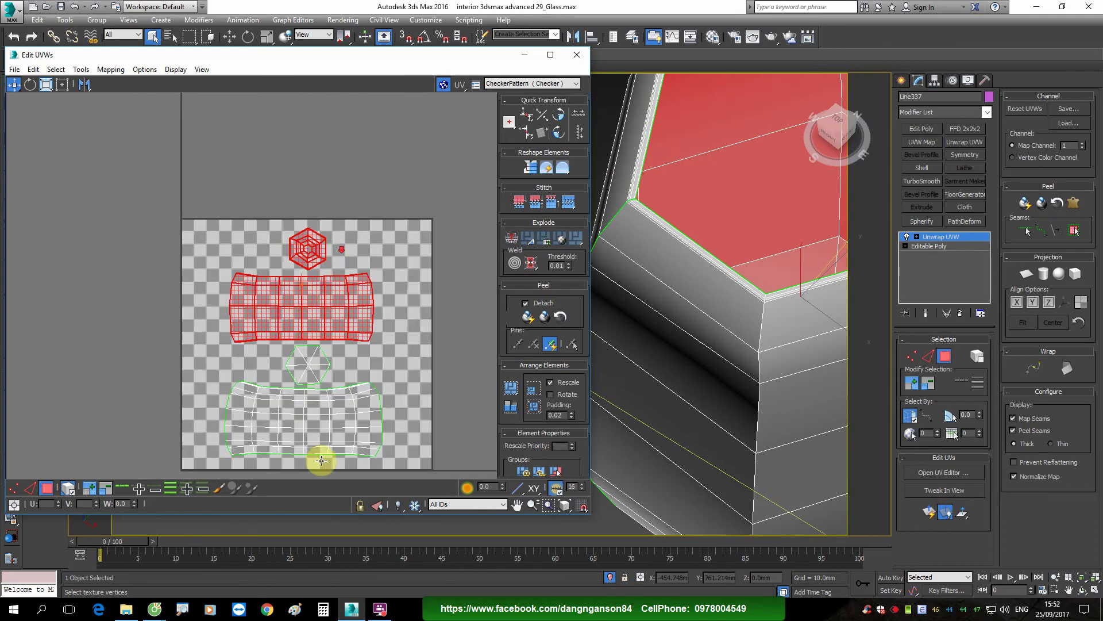
middle_click_drag(407, 342, 403, 293)
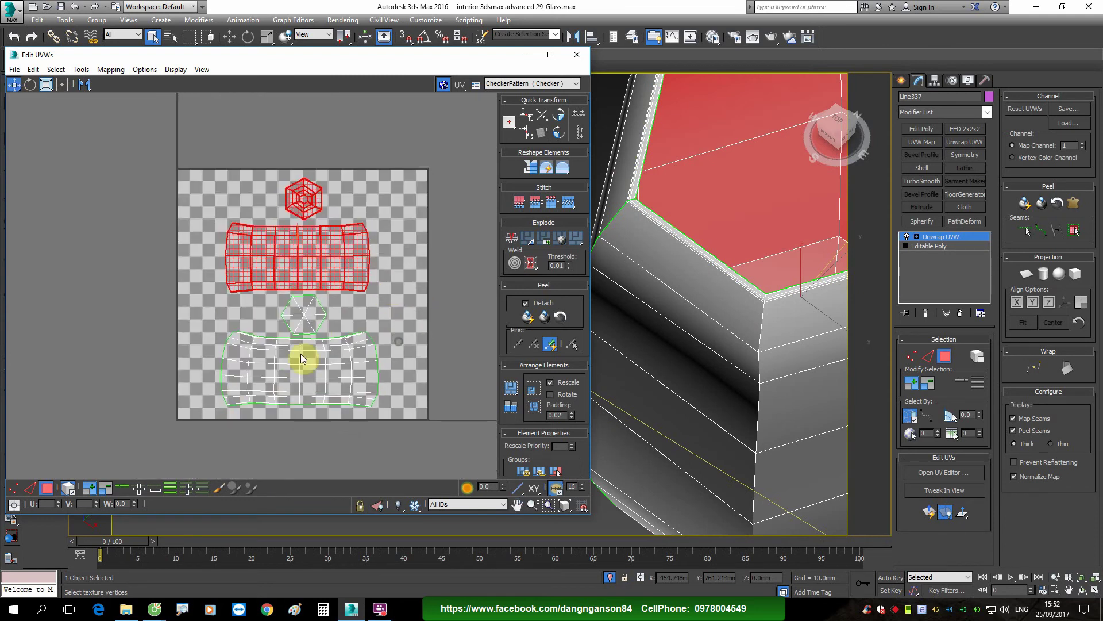
Step: Move the UV editor toward screen centre and select the top UV pieces as faces
left_click(963, 242)
left_click_drag(379, 55, 613, 67)
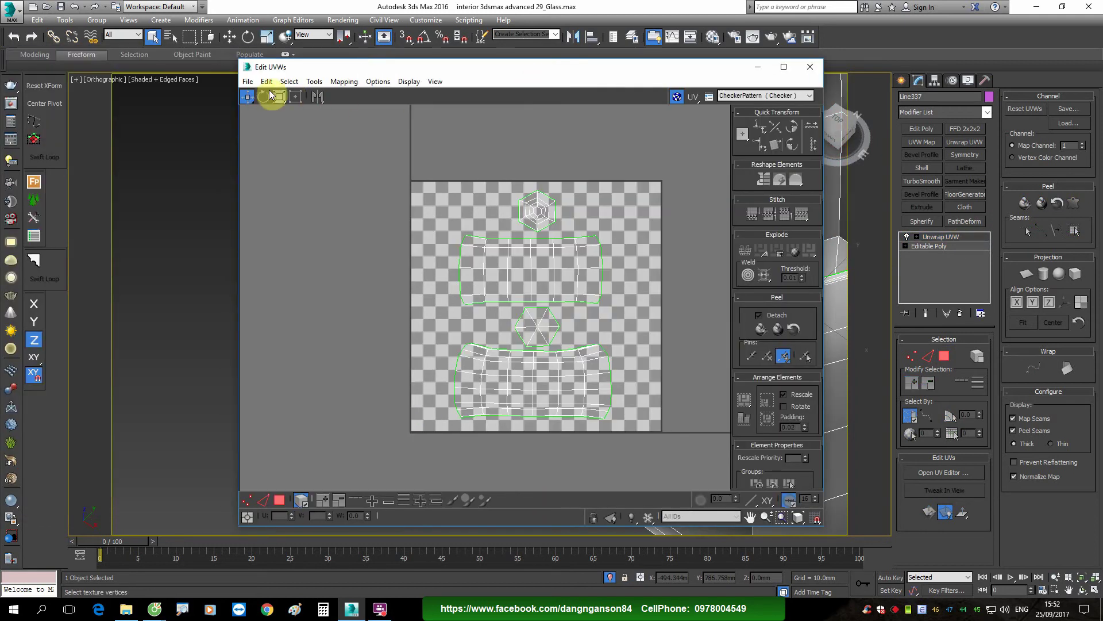
left_click(313, 85)
left_click(465, 224)
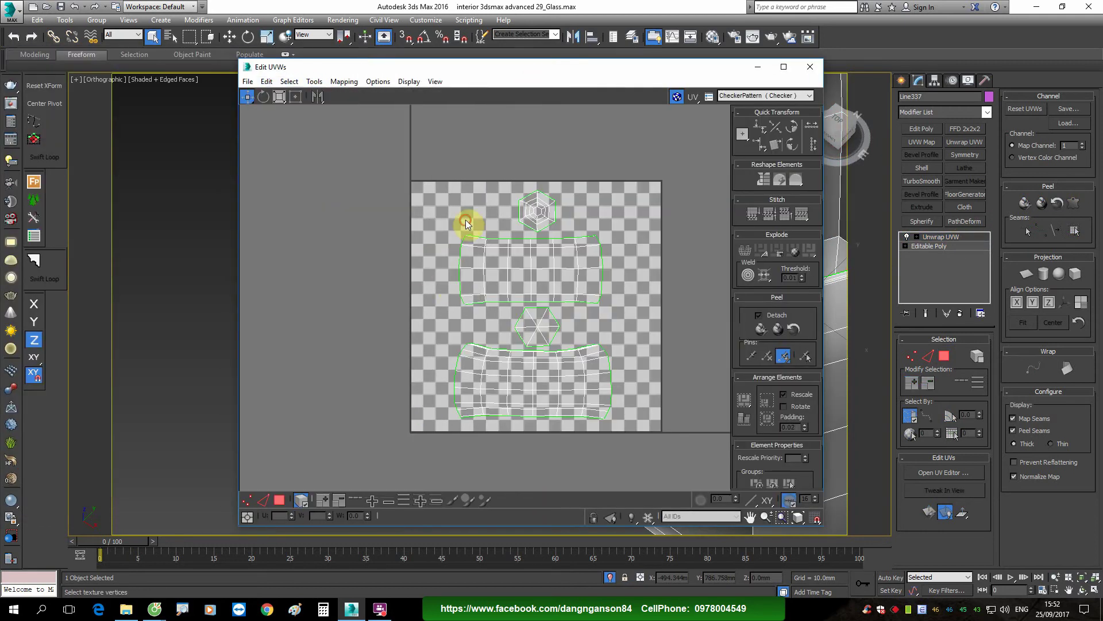
left_click(279, 501)
Step: Render a 4000×4000 UVW template of the layout via Tools > Render UVW Template
left_click(360, 167)
left_click(314, 82)
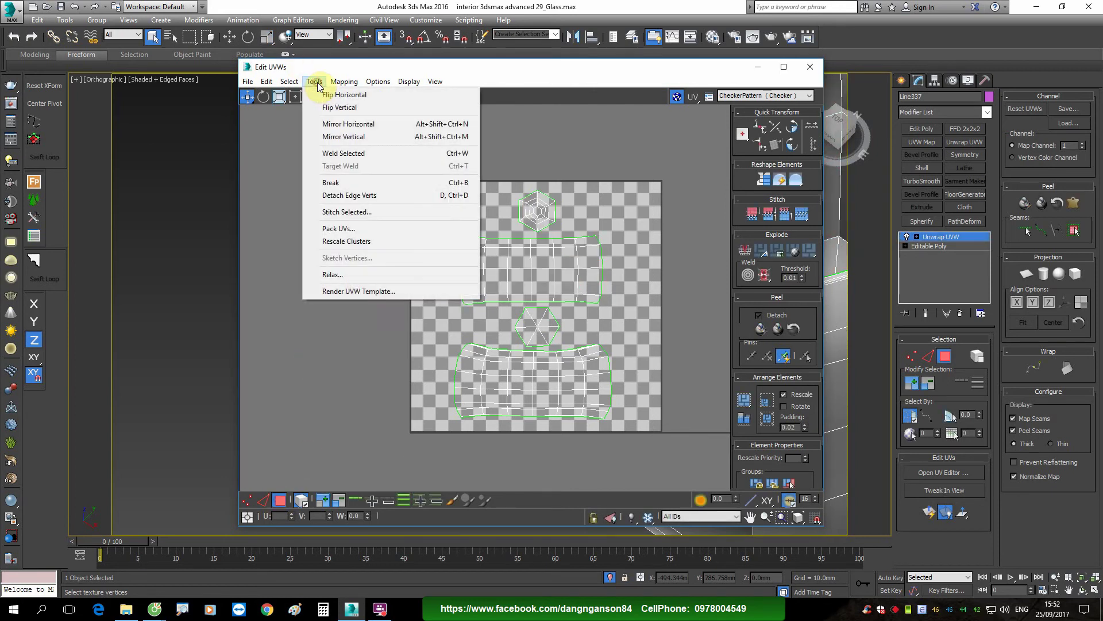
left_click(359, 292)
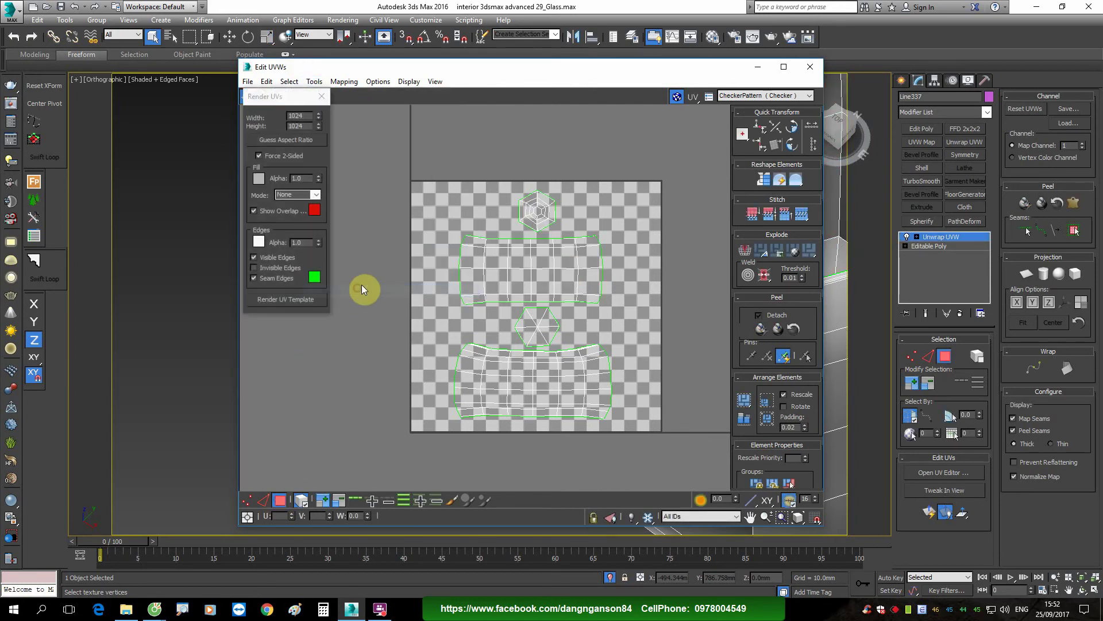
double_click(300, 114)
type("4000")
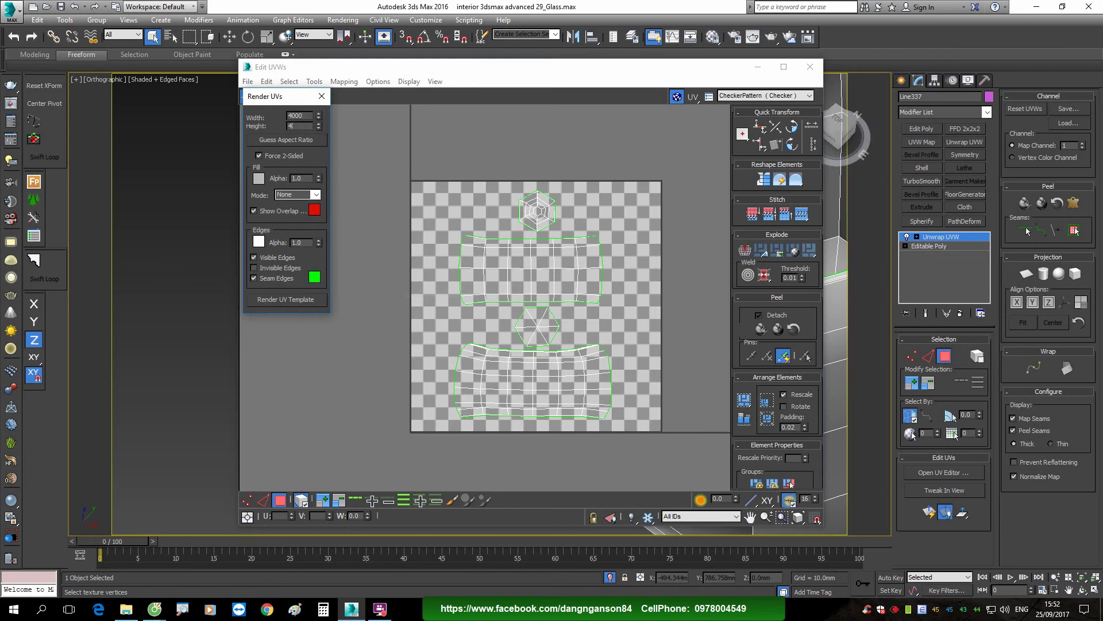
left_click(304, 300)
Step: Save the template as a JPEG and close the Render Map and Edit UVWs windows
left_click(270, 35)
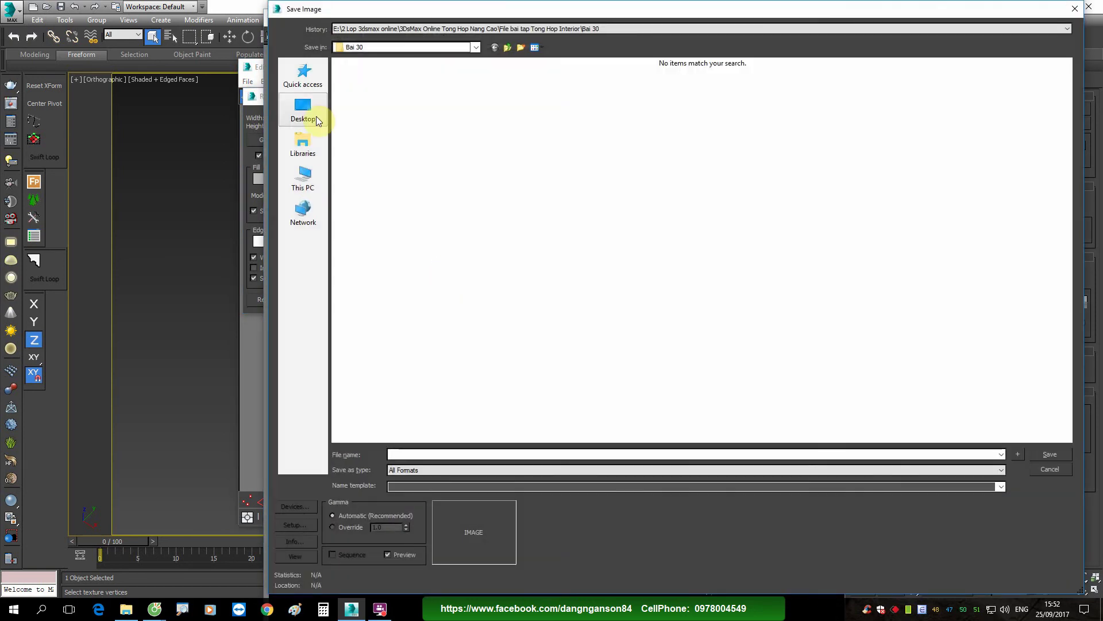
left_click(447, 471)
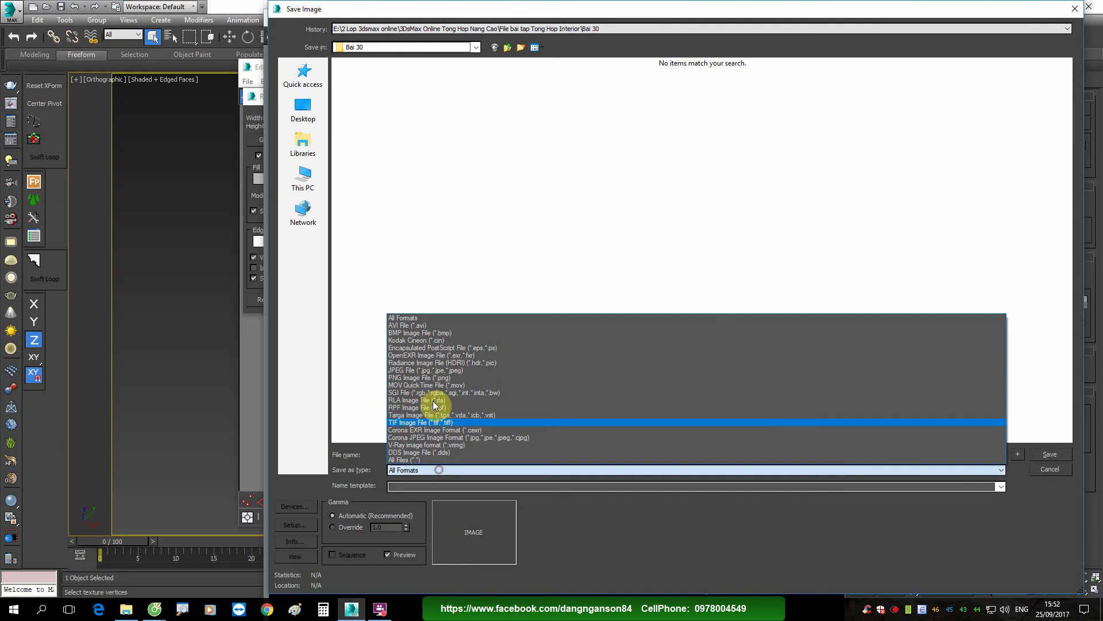
left_click(431, 370)
type("Unwrap 3")
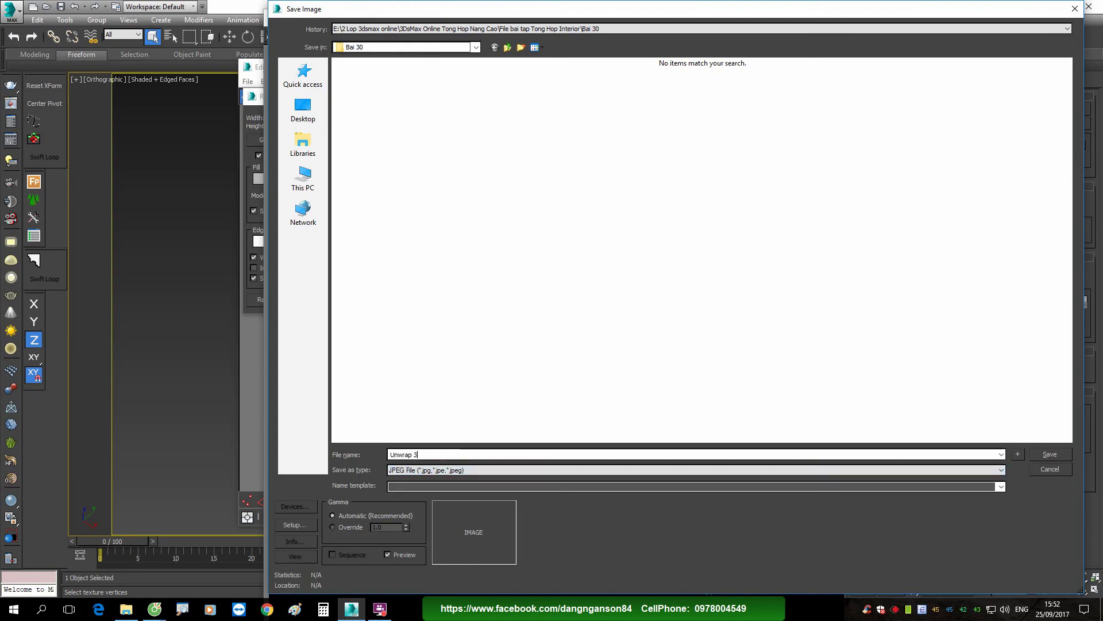
key("Return")
key("Return")
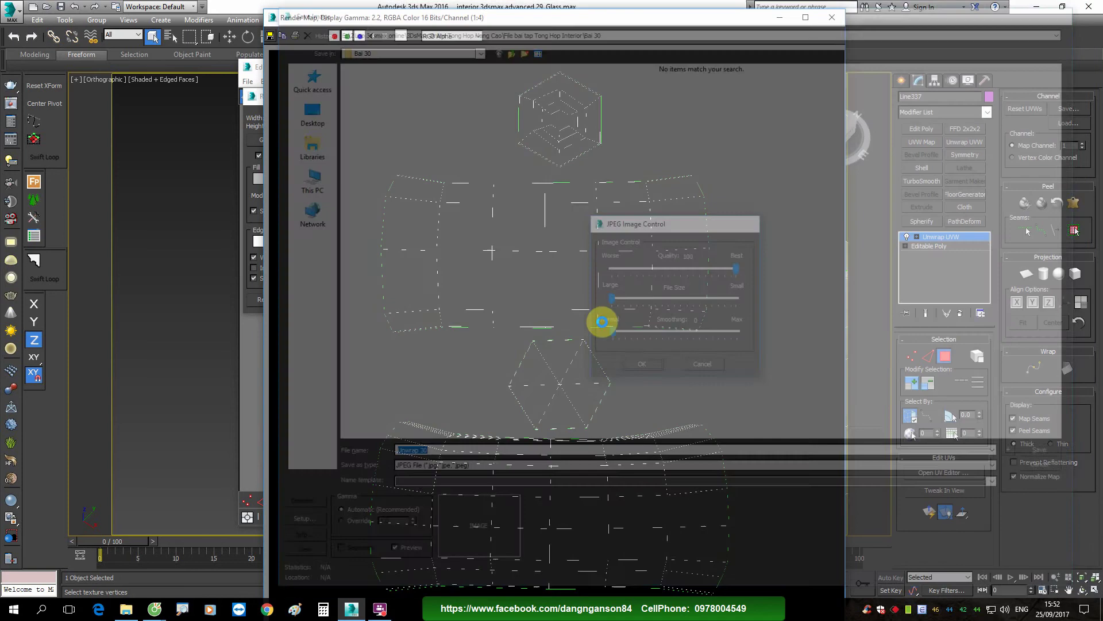
left_click(837, 21)
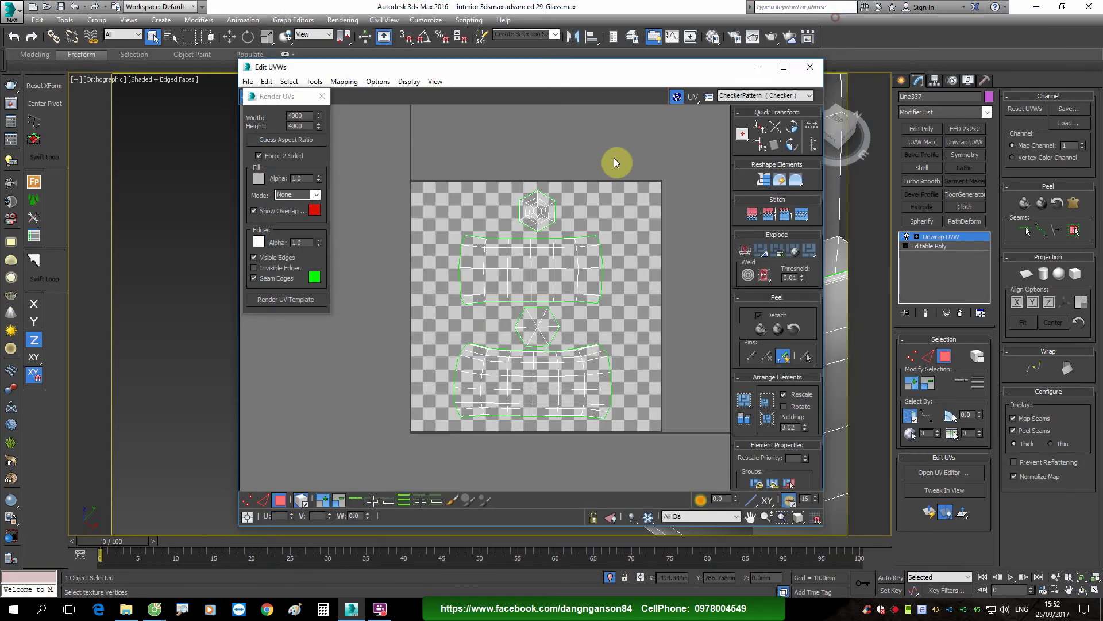
left_click(802, 73)
left_click(901, 81)
Step: Orbit the isolated glass, then end isolation to show the full scene in Top wireframe
key("z")
key("w")
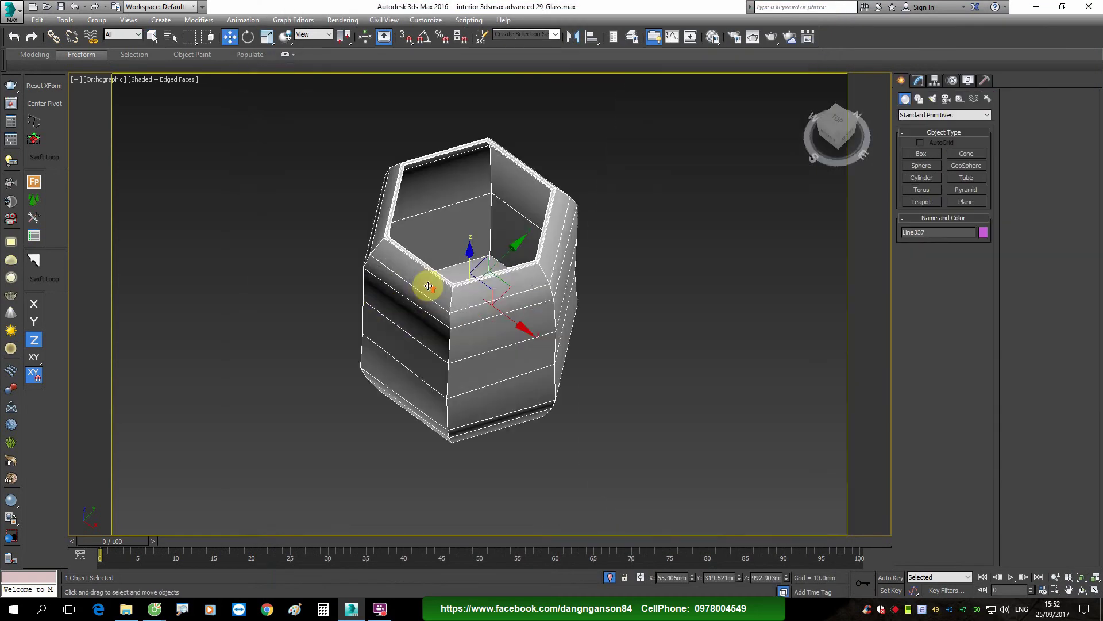
mouse_move(426, 283)
middle_mouse_down("alt")
mouse_move(563, 239)
mouse_move(488, 298)
mouse_move(636, 327)
middle_mouse_up("alt")
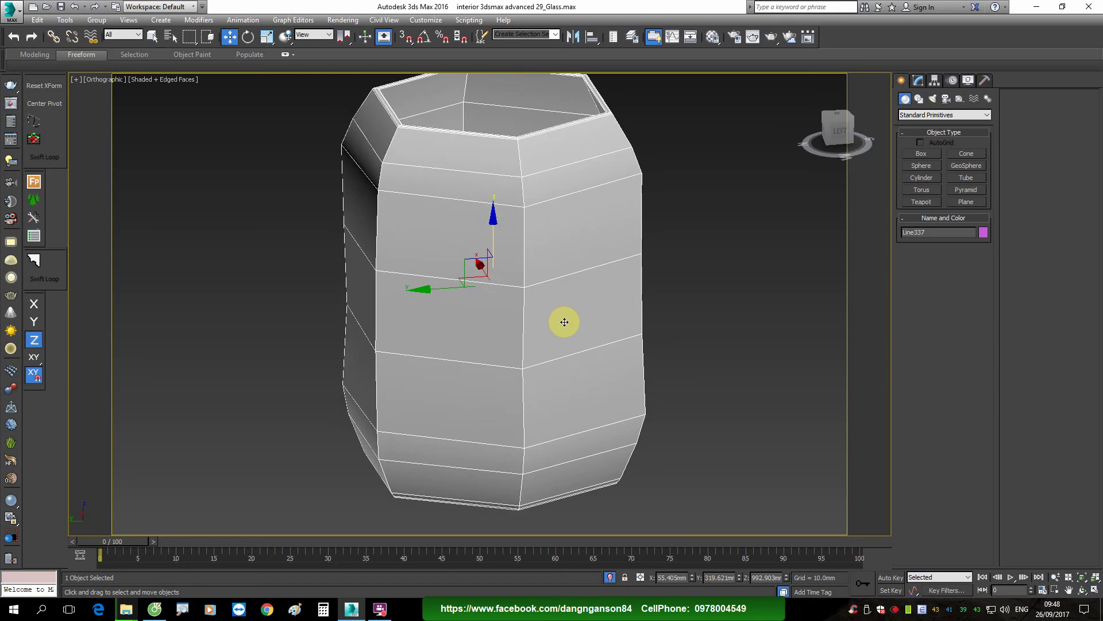
middle_click_drag(564, 322, 573, 343, "alt")
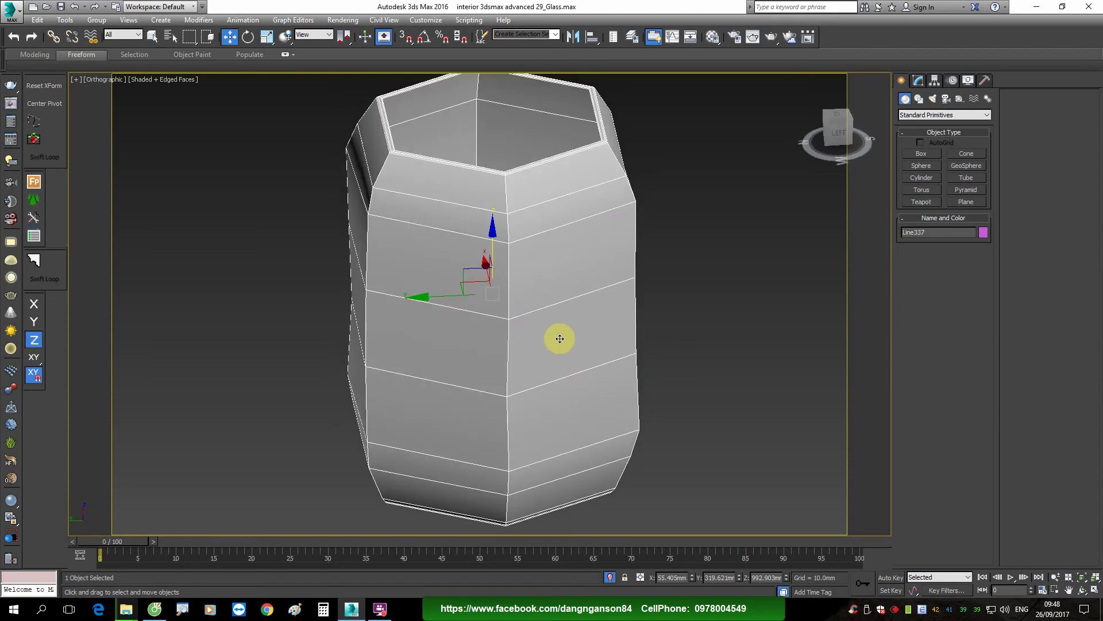
left_click(610, 577)
mouse_move(562, 289)
middle_mouse_down()
mouse_move(558, 263)
mouse_move(560, 275)
middle_mouse_up()
scroll(562, 256, "down", 5)
scroll(560, 255, "up", 1)
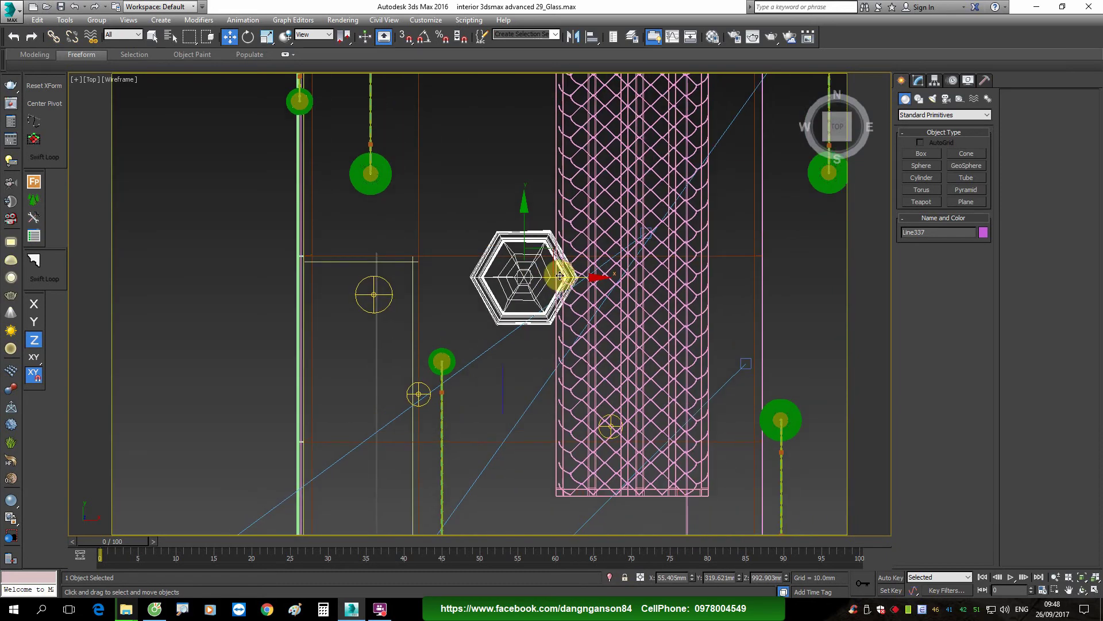
Step: Review the gLASS VRayMtl refraction and Fog color settings, then close the Material Editor
key("m")
left_click_drag(812, 431, 809, 468)
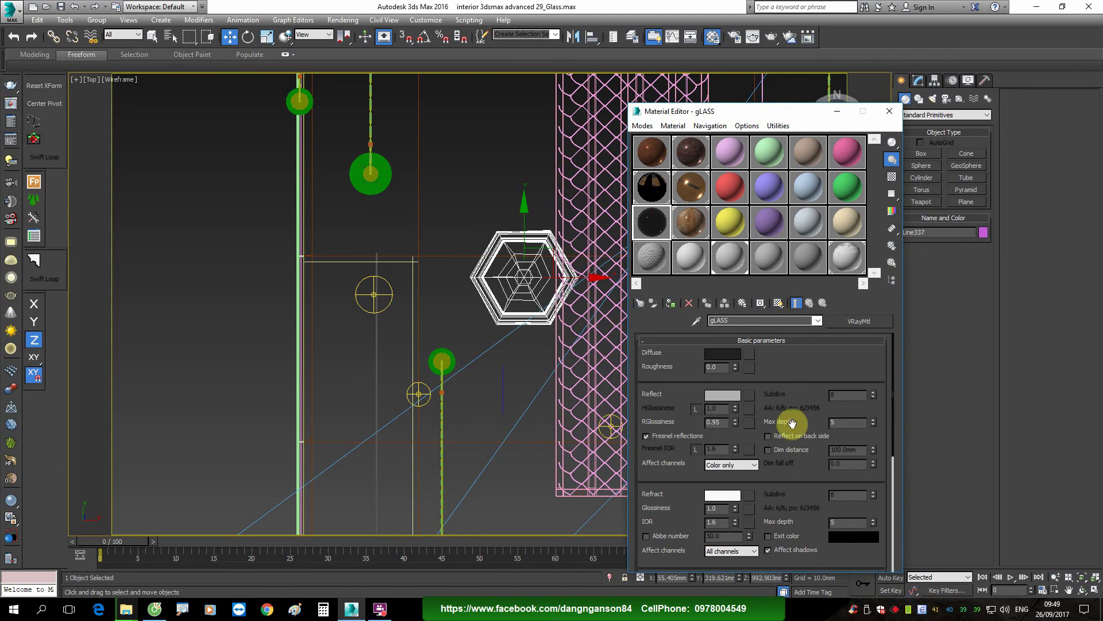
left_click_drag(791, 424, 787, 366)
scroll(477, 313, "down", 2)
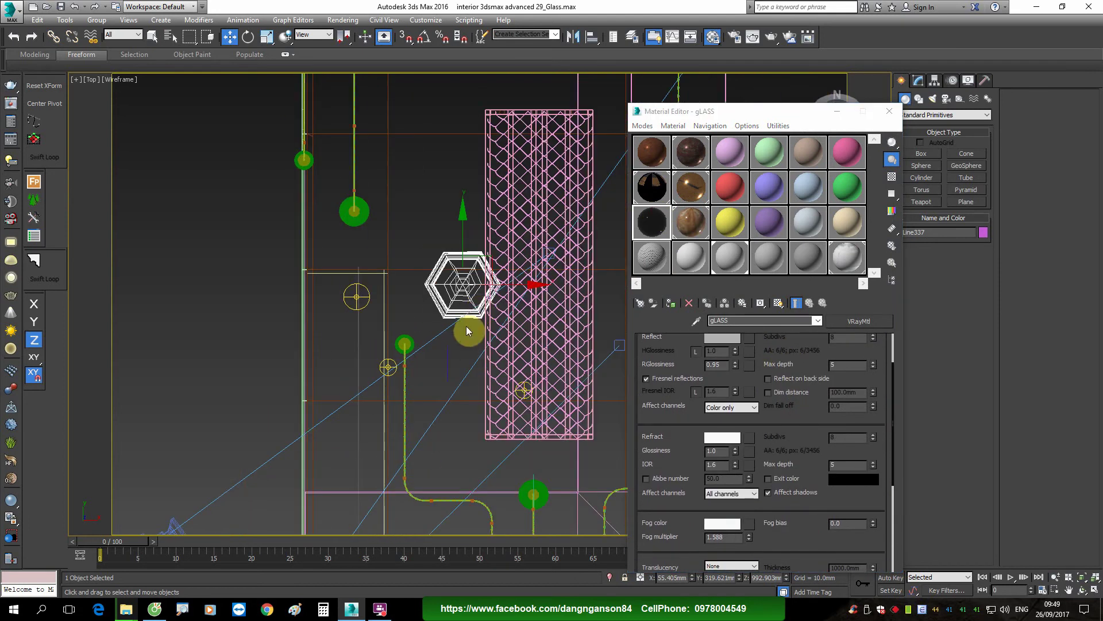
left_click(732, 528)
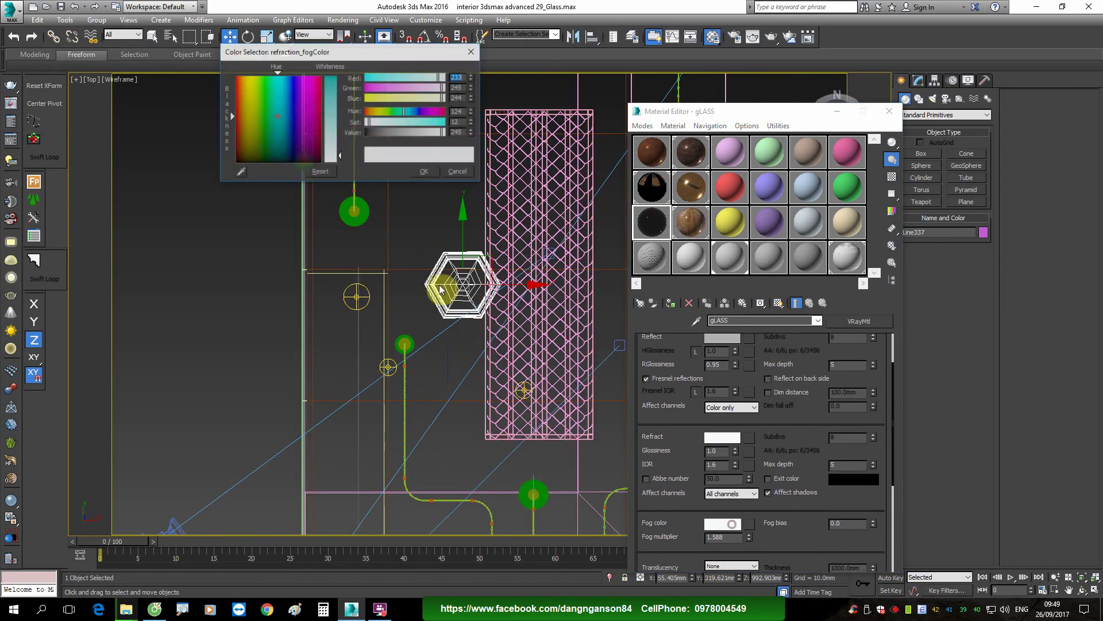
left_click(457, 167)
left_click(889, 113)
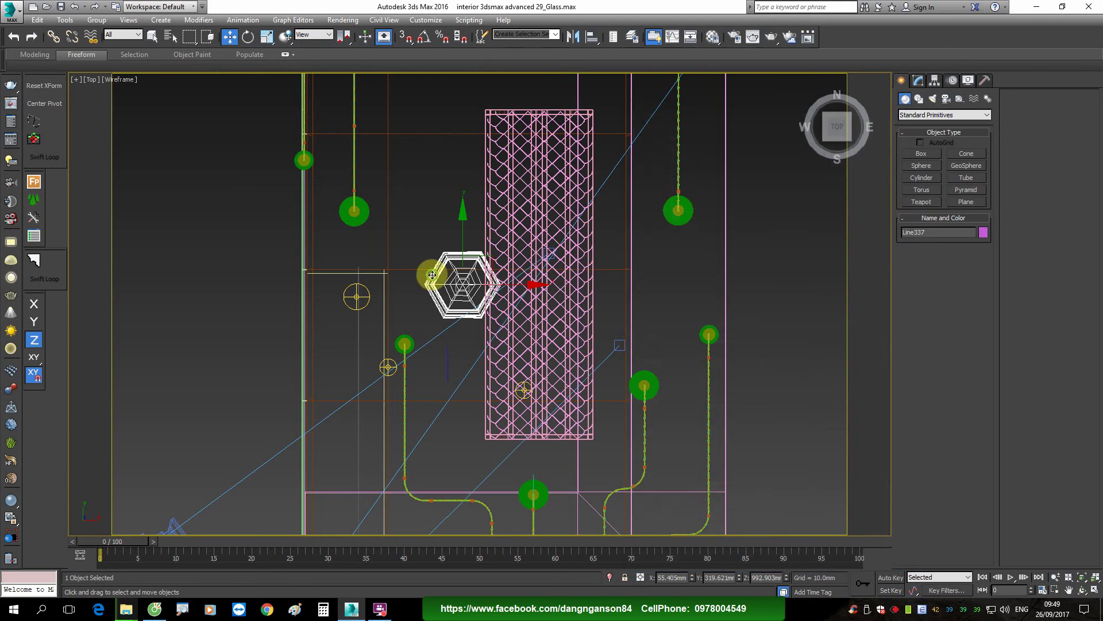
middle_click_drag(431, 276, 453, 281)
Step: Draw a thin box along the lattice's left side in the Top view
left_click(922, 153)
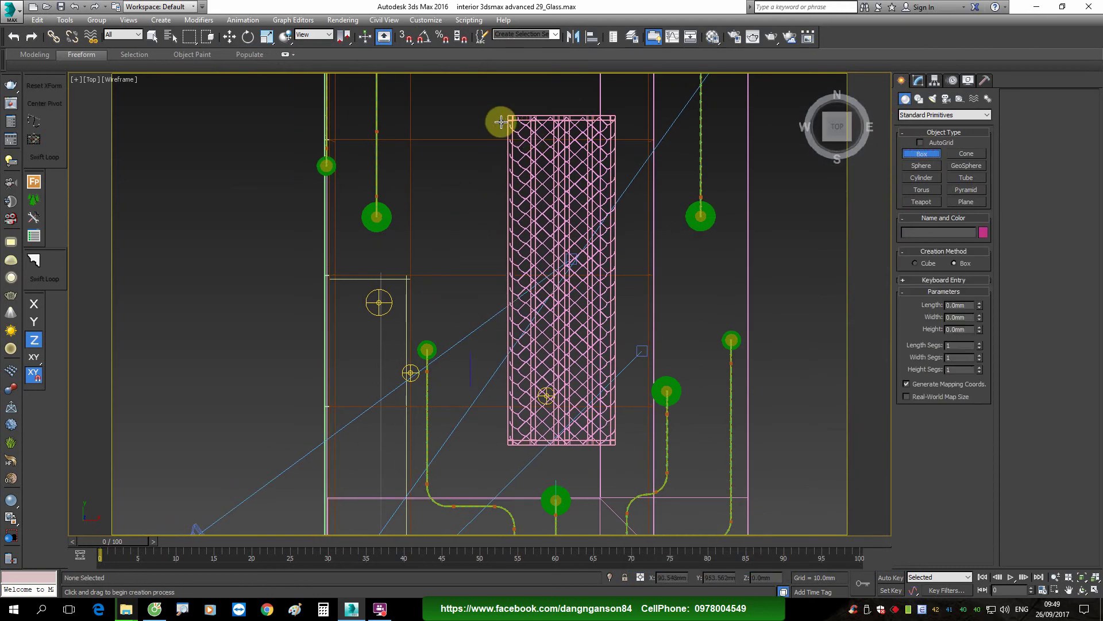
left_click_drag(506, 124, 500, 415)
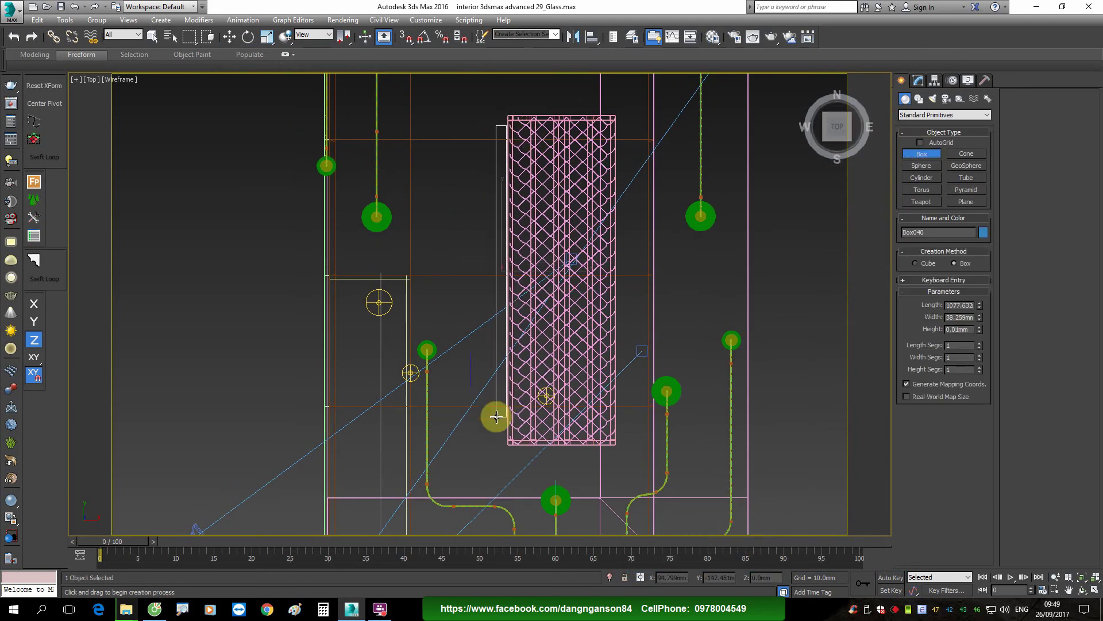
left_click(420, 225)
key("w")
scroll(419, 225, "down", 3)
middle_click_drag(492, 288, 494, 260, "alt")
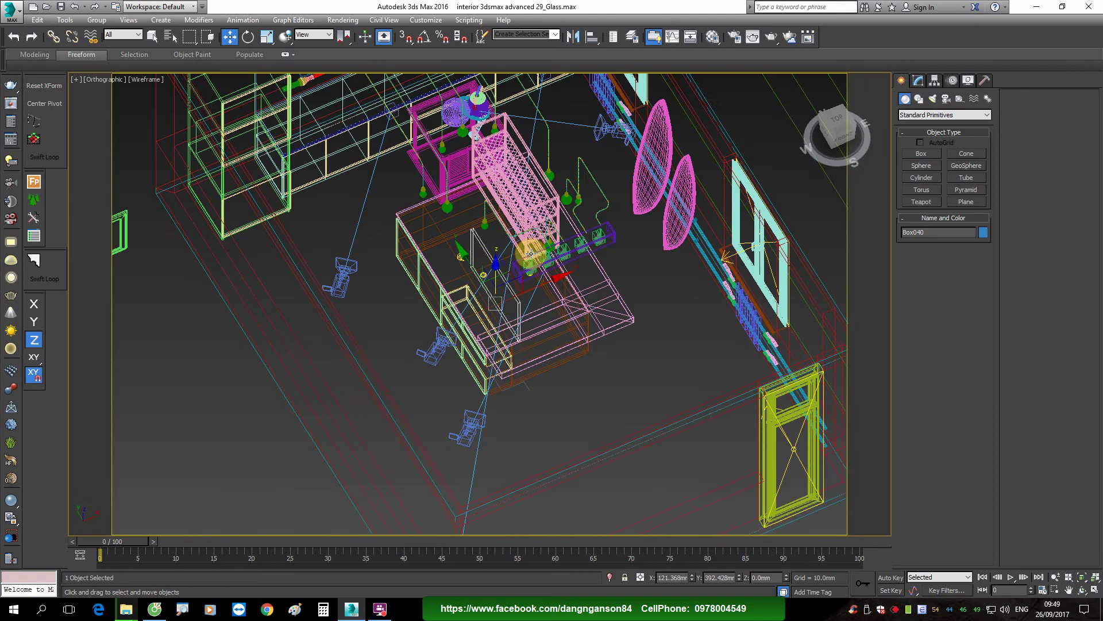
scroll(494, 261, "up", 2)
scroll(493, 261, "up", 2)
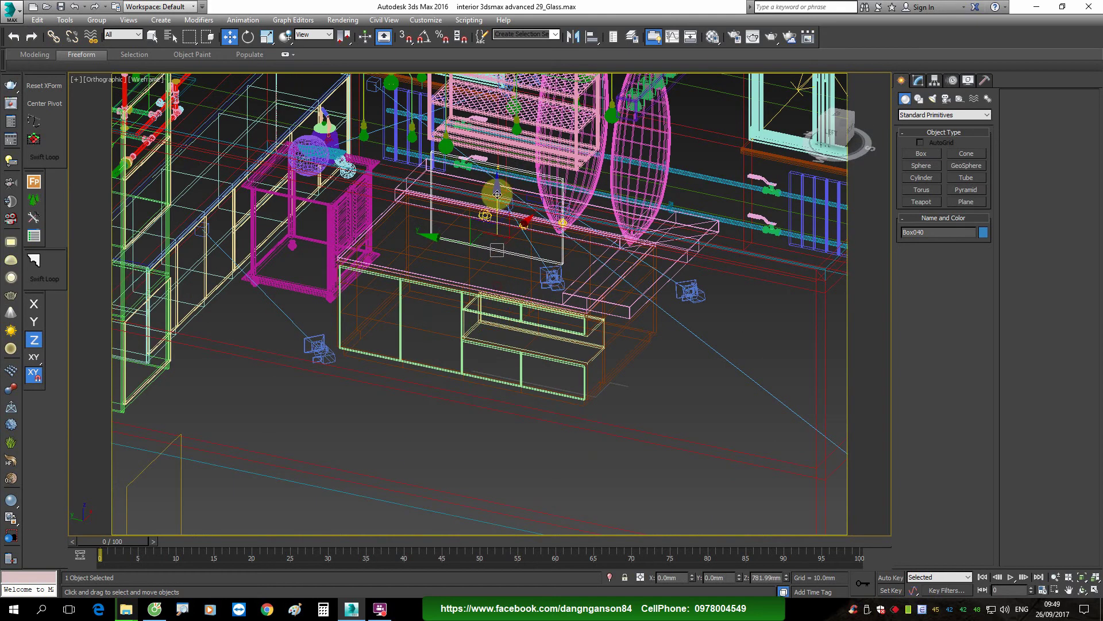
scroll(499, 269, "up", 2)
scroll(540, 267, "up", 2)
scroll(557, 269, "up", 2)
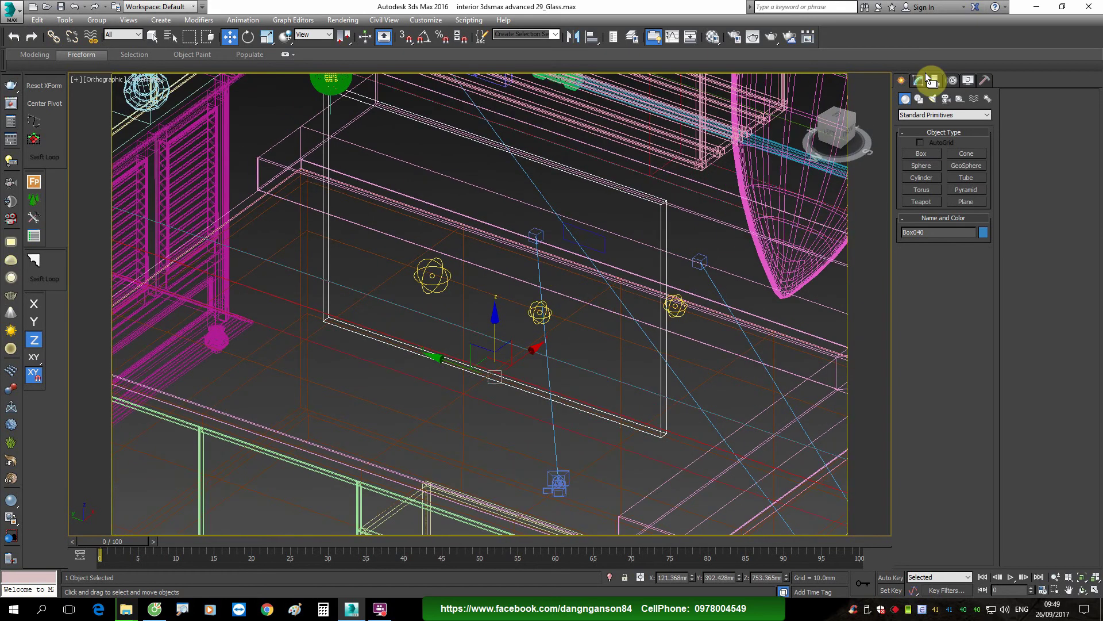
Step: Size Box040 to 8mm width, about 816mm length and 489mm height
left_click(918, 80)
left_click_drag(981, 370, 980, 396)
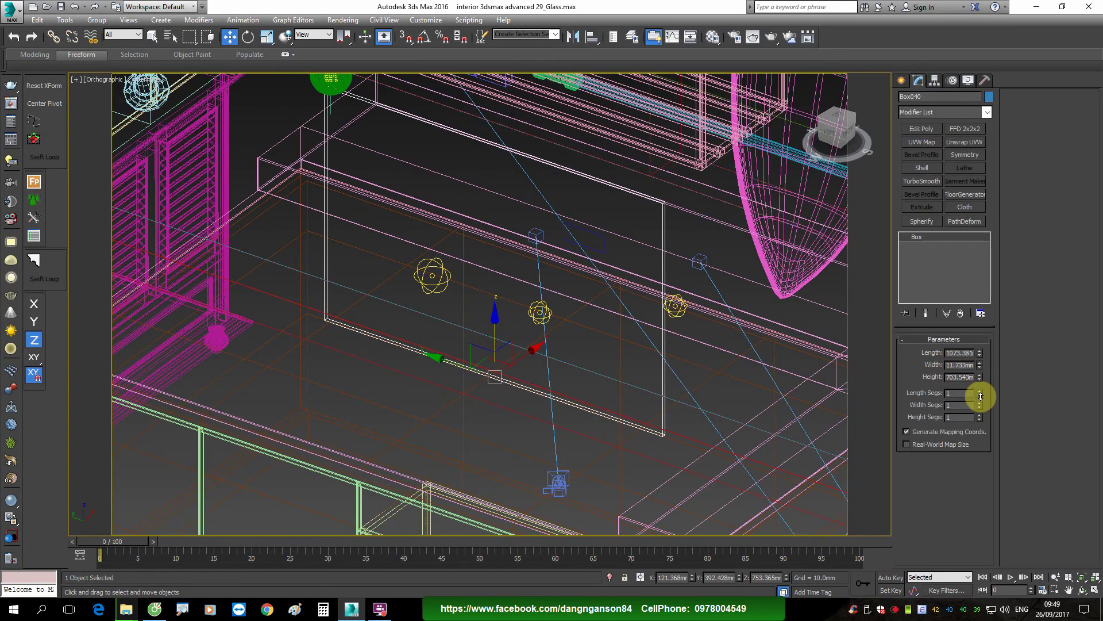
type("8")
key("Return")
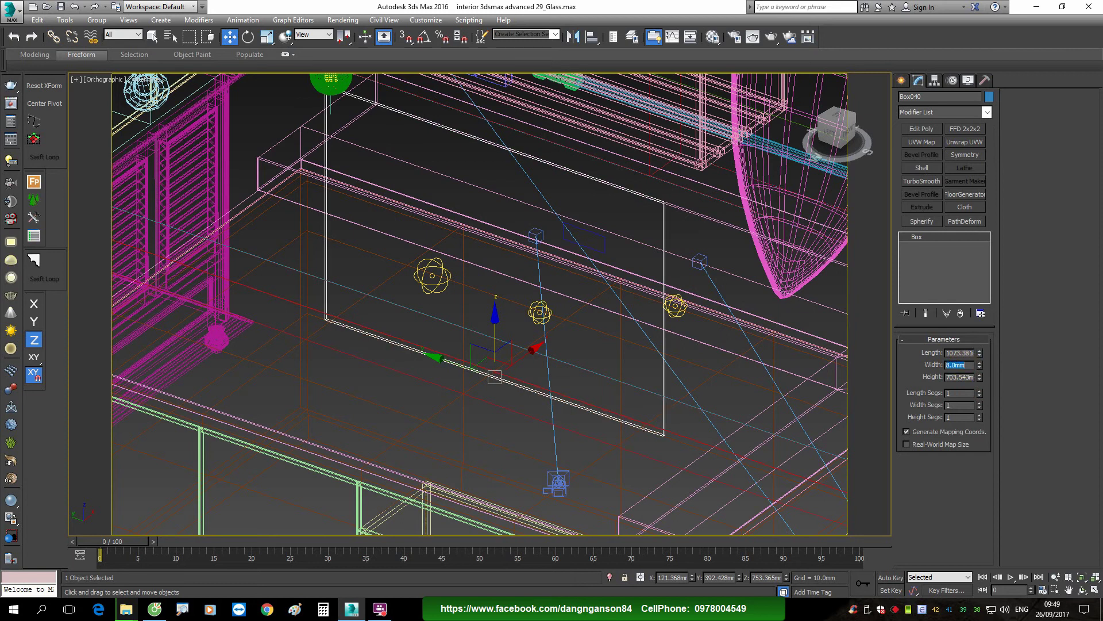
left_click_drag(980, 378, 978, 389)
left_click_drag(980, 352, 979, 378)
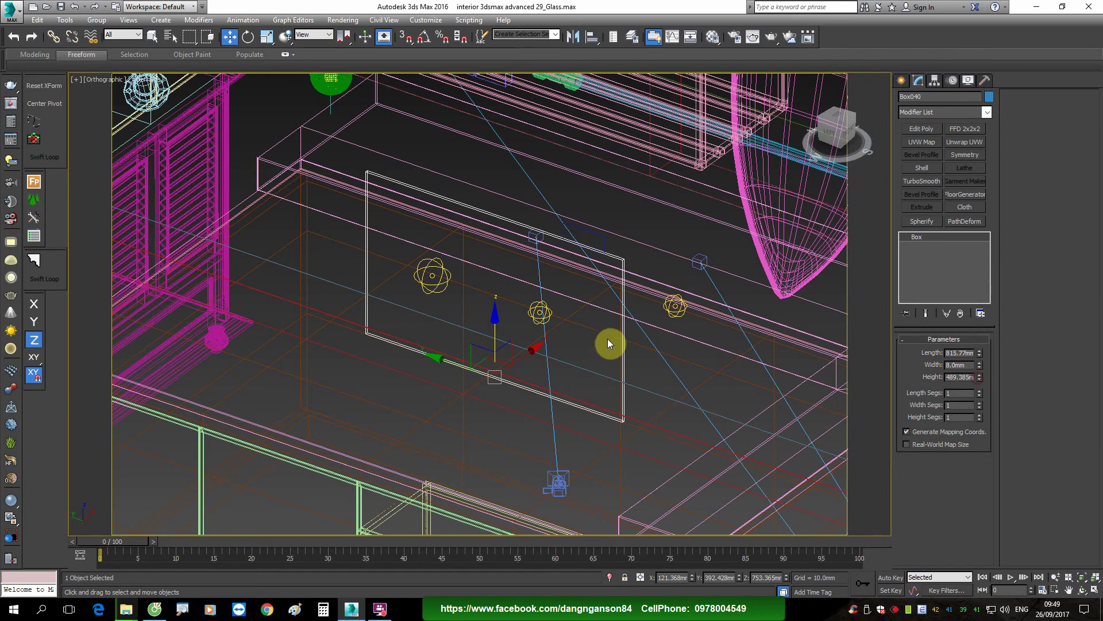
Step: View through PhysCamera005 and align the panel's Z minimum to Box011's maximum
key("c")
double_click(505, 298)
key("e")
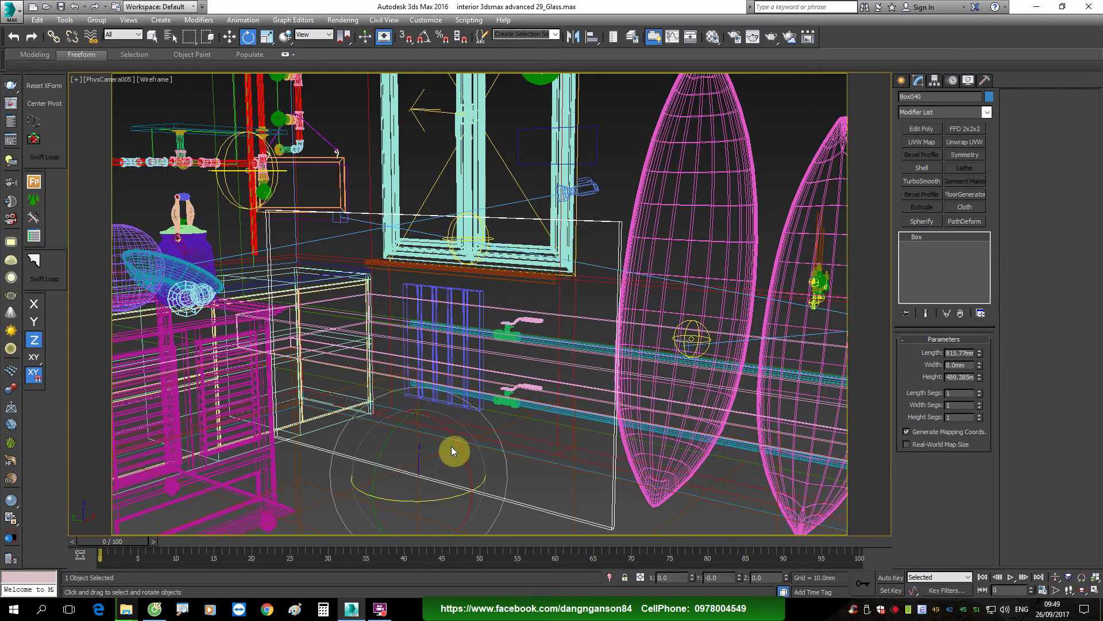
key("F3")
key("w")
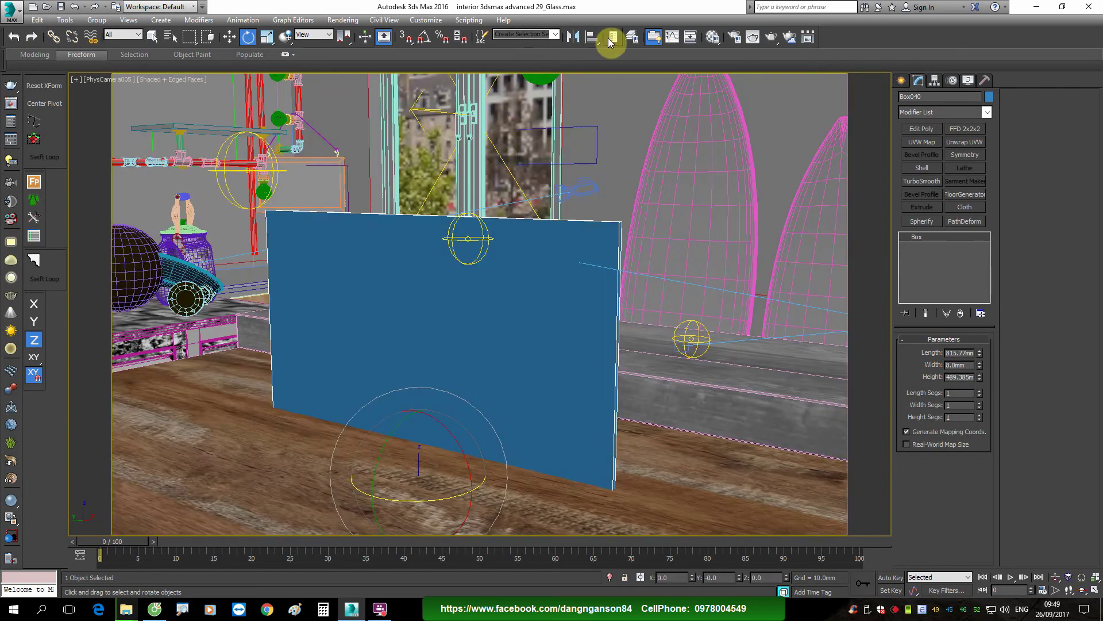
left_click(593, 38)
left_click(237, 437)
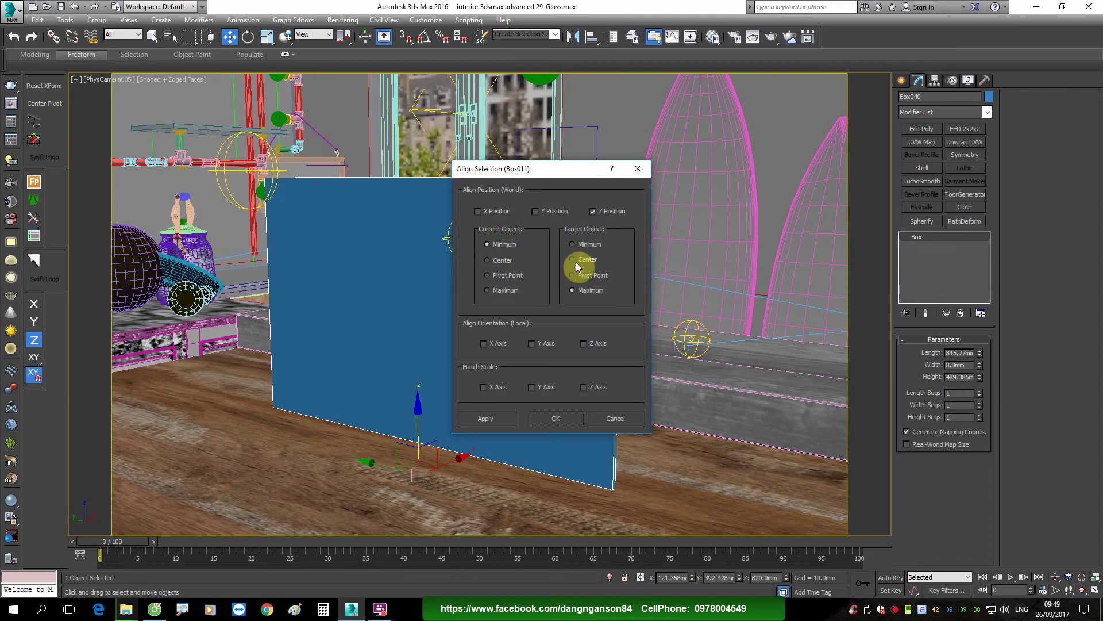
left_click(566, 418)
Step: Rotate the panel about Z, shift it along Y, and add an FFD 2x2x2 modifier
key("e")
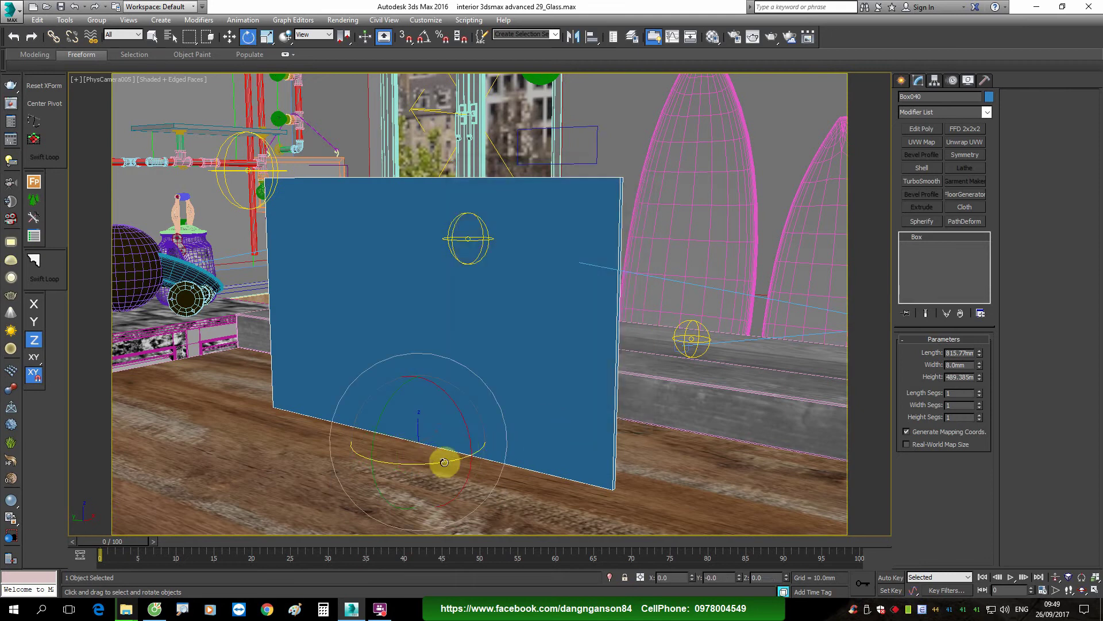
left_click_drag(446, 461, 485, 458)
key("w")
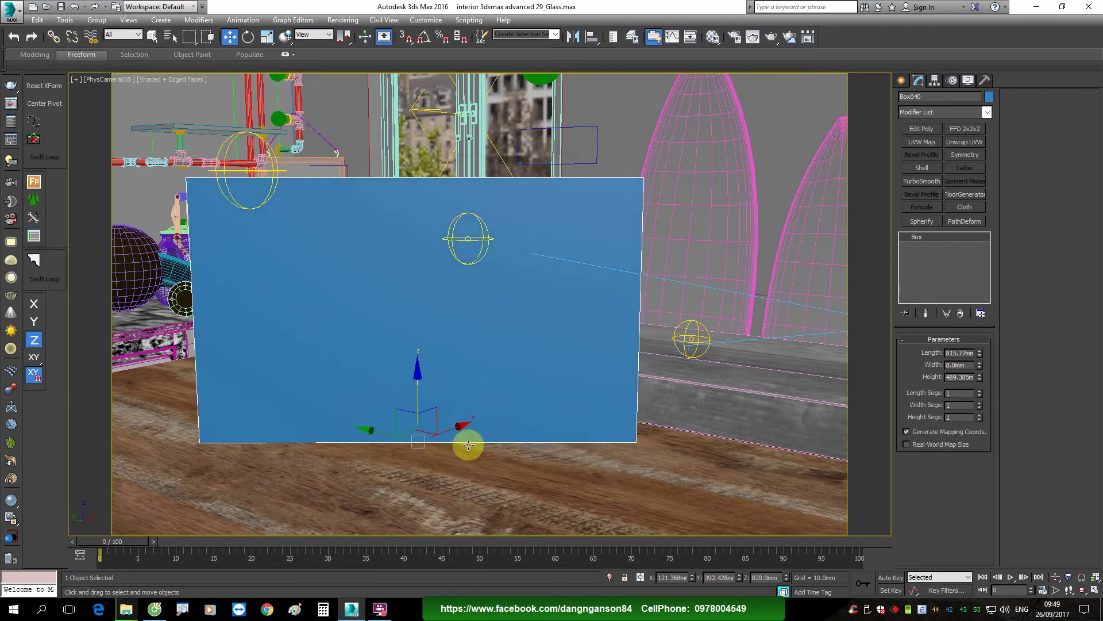
left_click_drag(385, 432, 438, 450)
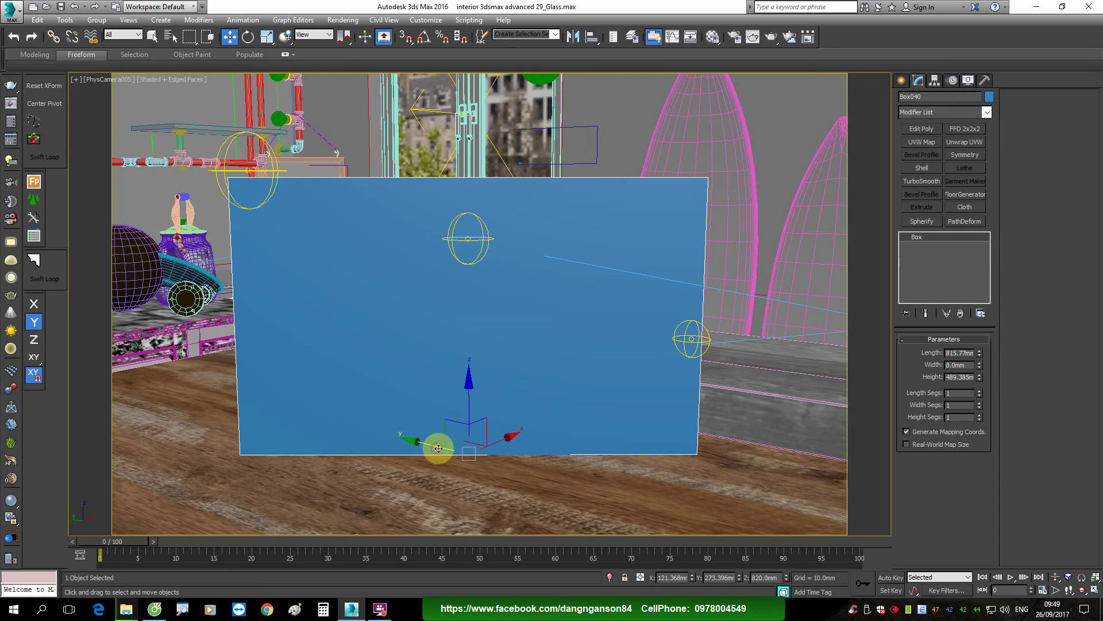
left_click(965, 131)
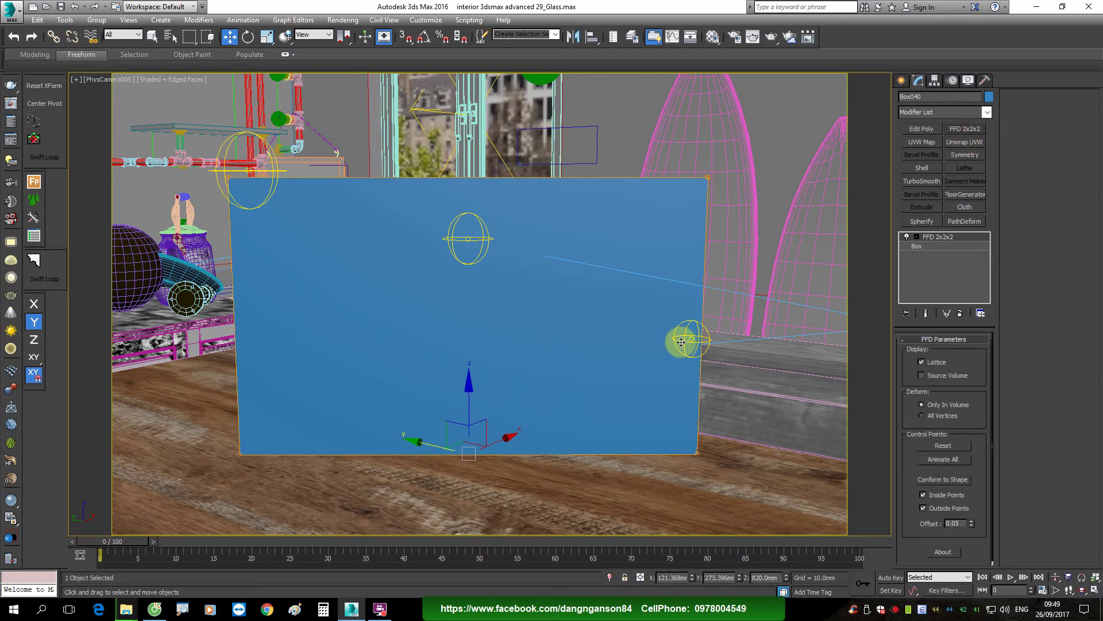
Step: Isolate the panel in Top view and select its lower-end FFD control points in Local coordinates
left_click(611, 574)
key("t")
key("1")
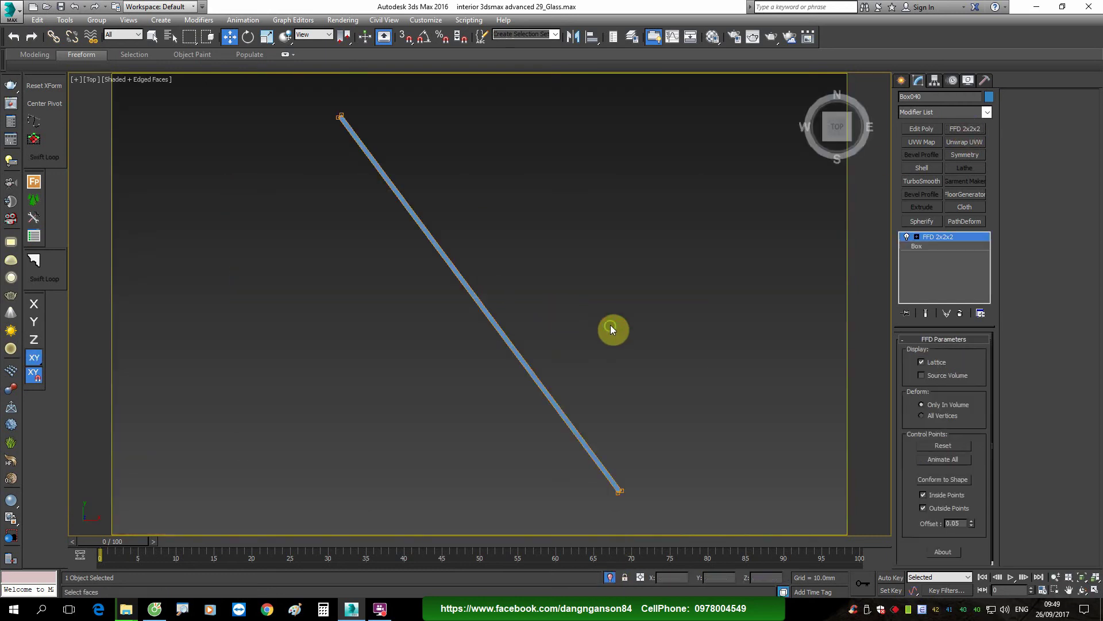
middle_click_drag(610, 325, 587, 234)
left_click_drag(677, 332, 615, 399)
left_click(313, 34)
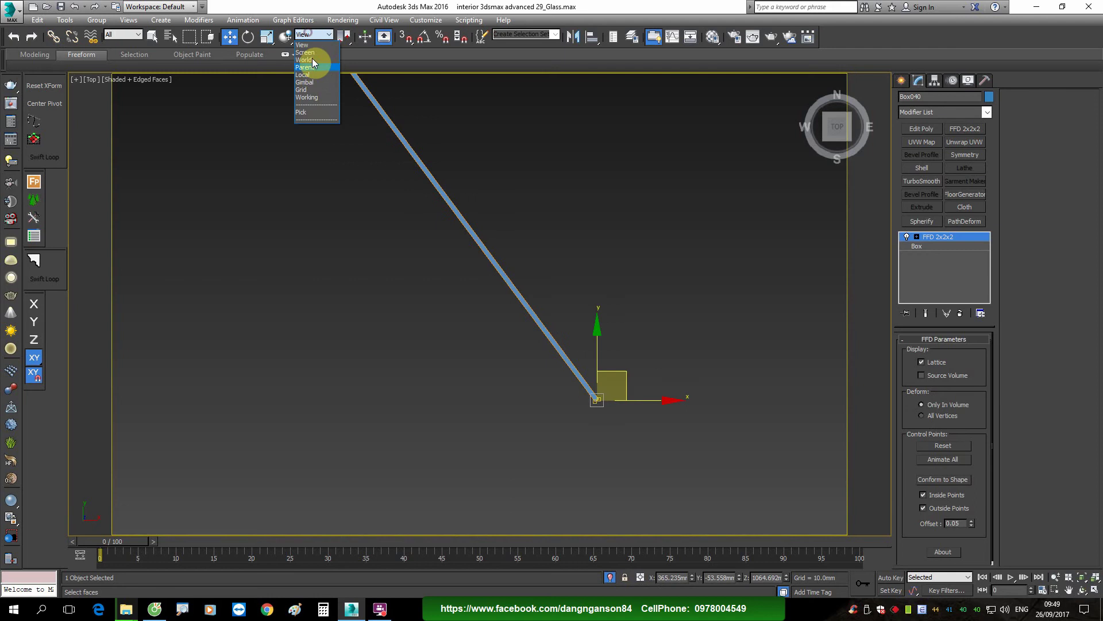
left_click(315, 75)
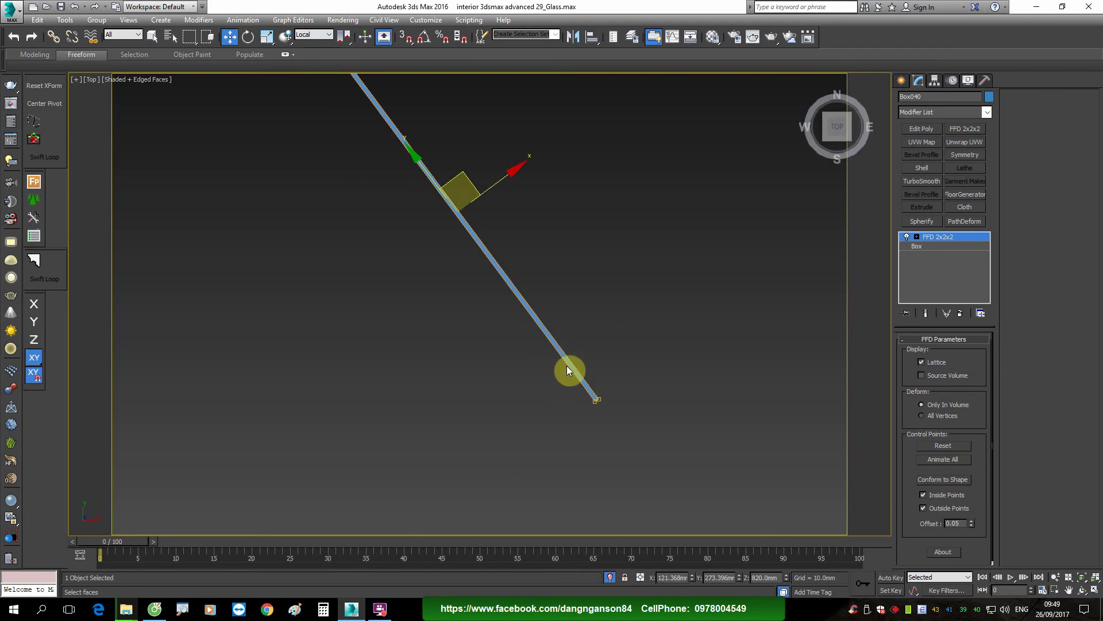
scroll(591, 405, "down", 3)
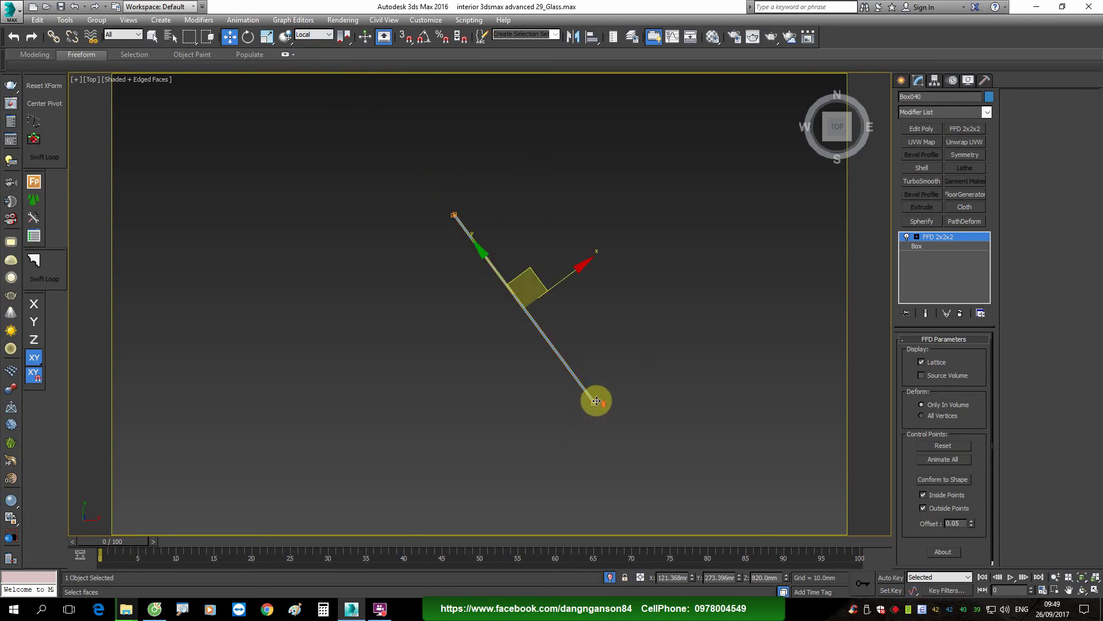
scroll(596, 400, "up", 3)
Step: Scale the lower-end control points along local axes to taper the panel's end
key("r")
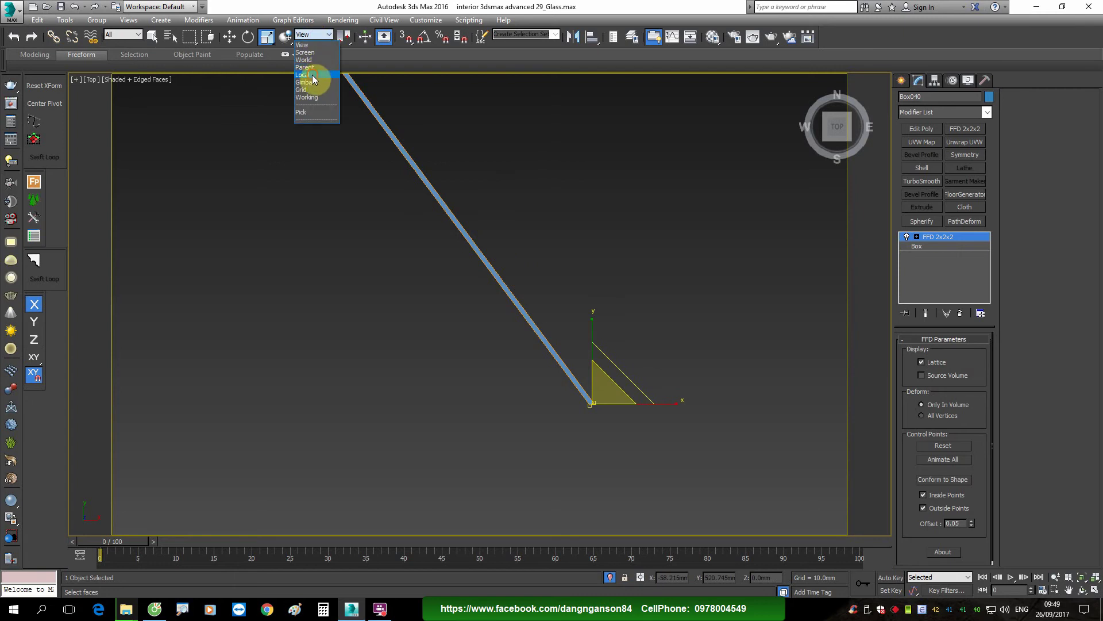
left_click(312, 74)
mouse_move(531, 166)
left_mouse_down()
mouse_move(600, 398)
mouse_move(580, 399)
left_mouse_up()
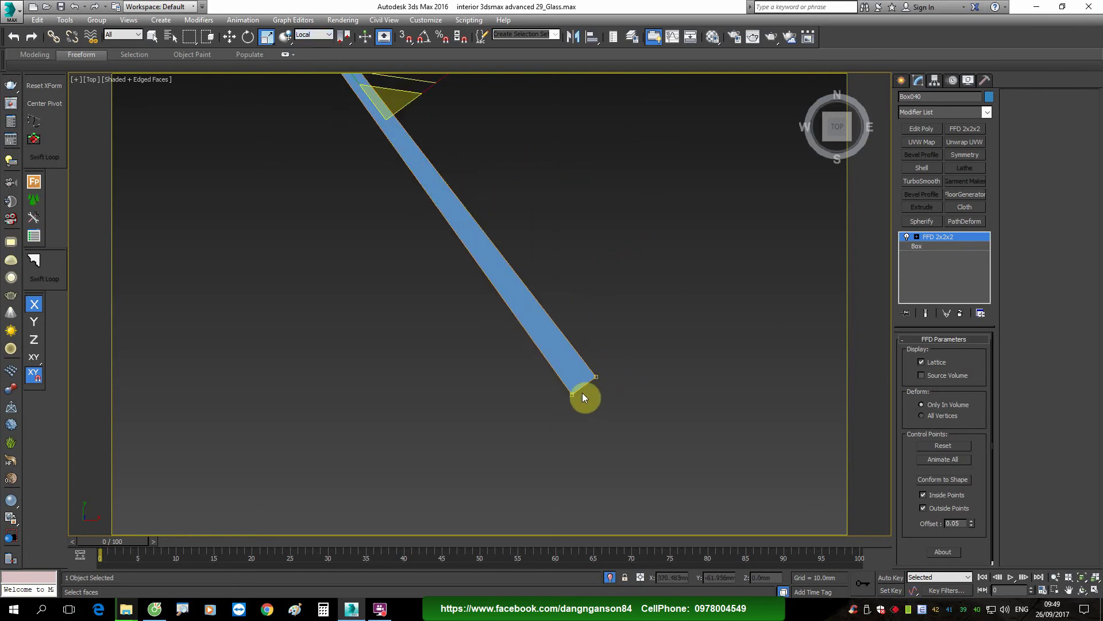
mouse_move(435, 119)
left_mouse_down()
mouse_move(468, 104)
mouse_move(480, 174)
mouse_move(559, 287)
mouse_move(534, 289)
left_mouse_up()
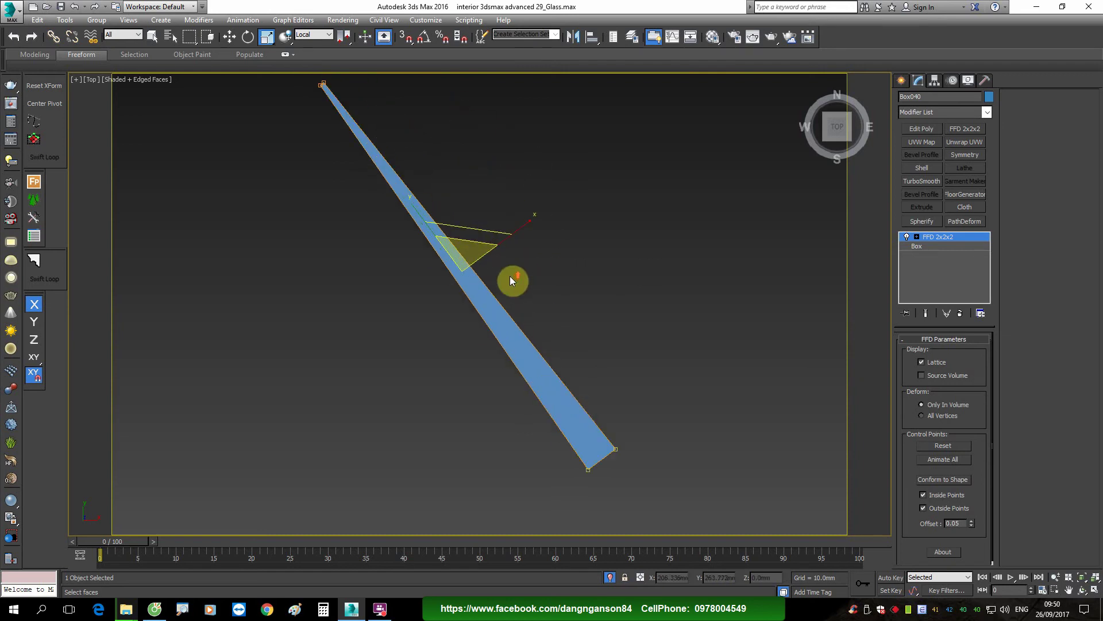
mouse_move(549, 391)
middle_mouse_down("alt")
mouse_move(539, 367)
mouse_move(628, 243)
mouse_move(251, 343)
middle_mouse_up("alt")
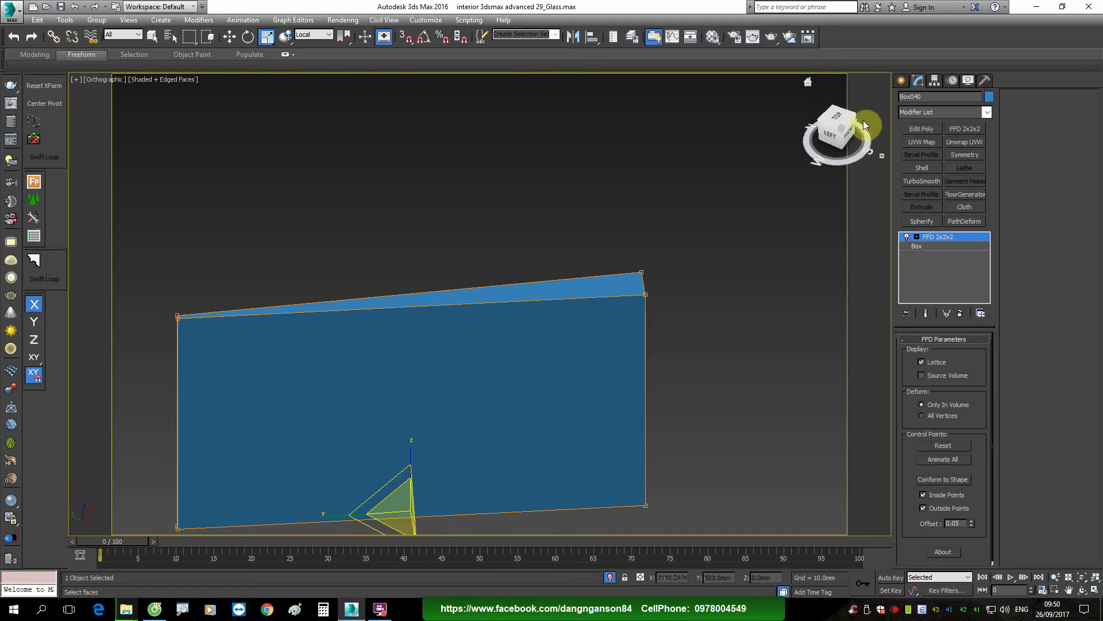
Step: Exit lattice editing, switch to the PhysCamera005 view and bring up the Material Editor
left_click(901, 80)
key("w")
left_click(608, 577)
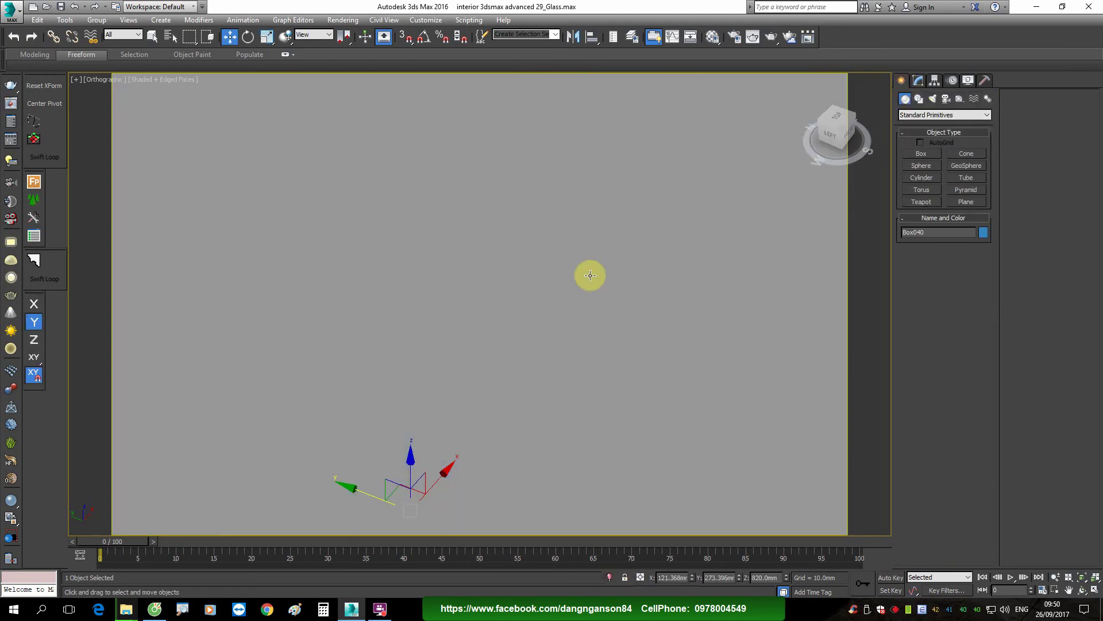
double_click(532, 251)
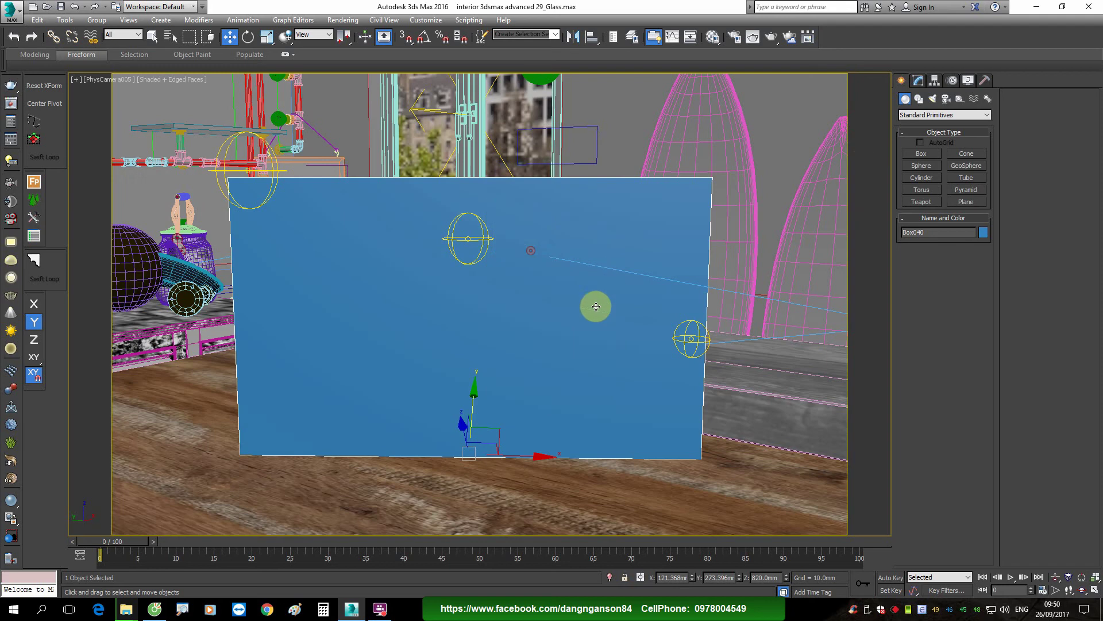
key("m")
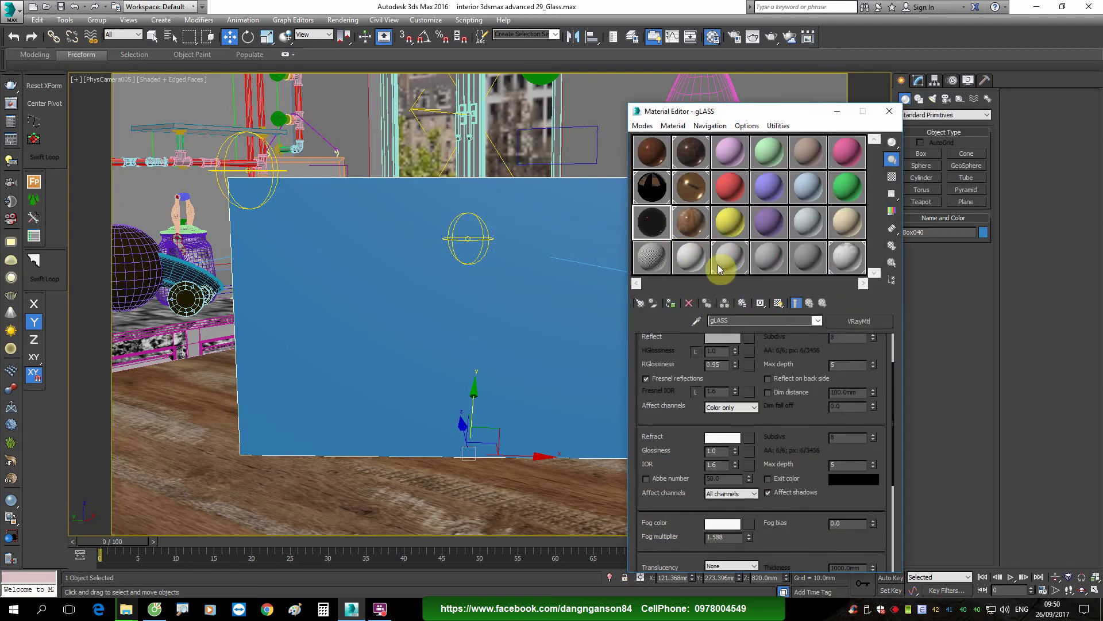
Step: Drop the gLASS fog multiplier from 1.588 to 0.683, then select the yellow Material #15 slot
left_click(386, 614)
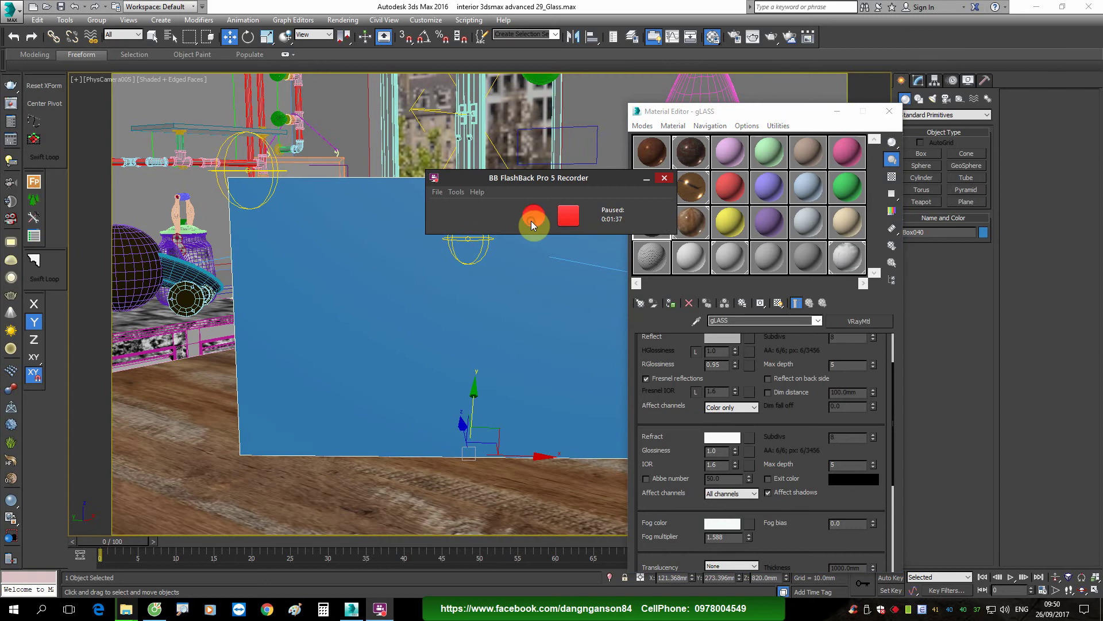
left_click(531, 221)
left_click_drag(803, 446, 796, 393)
left_click_drag(730, 476, 642, 476)
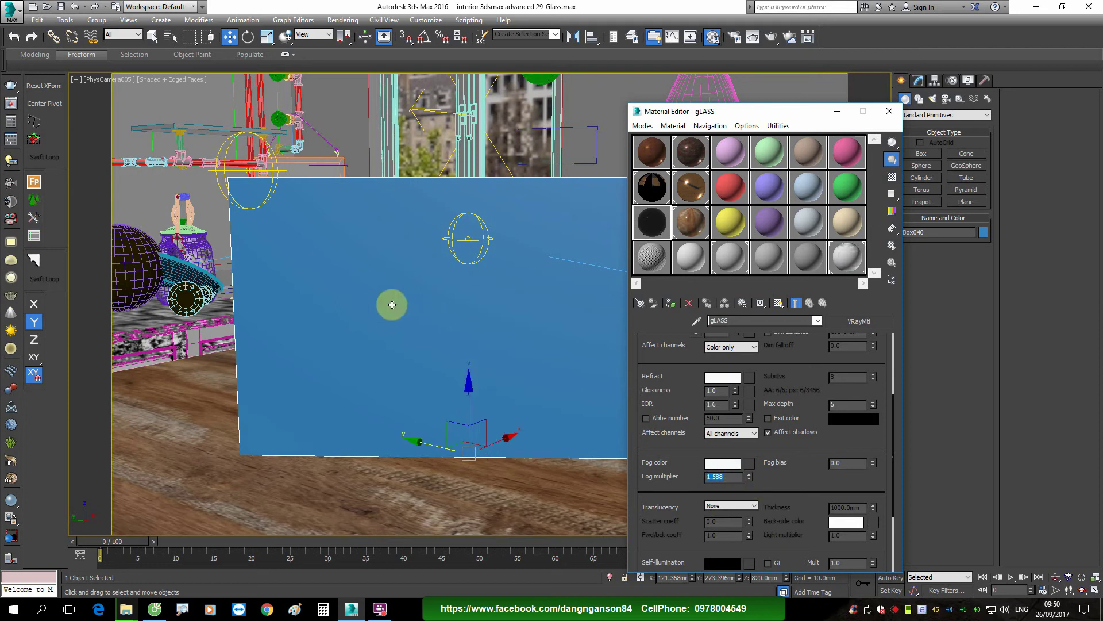
middle_click_drag(499, 417, 249, 298)
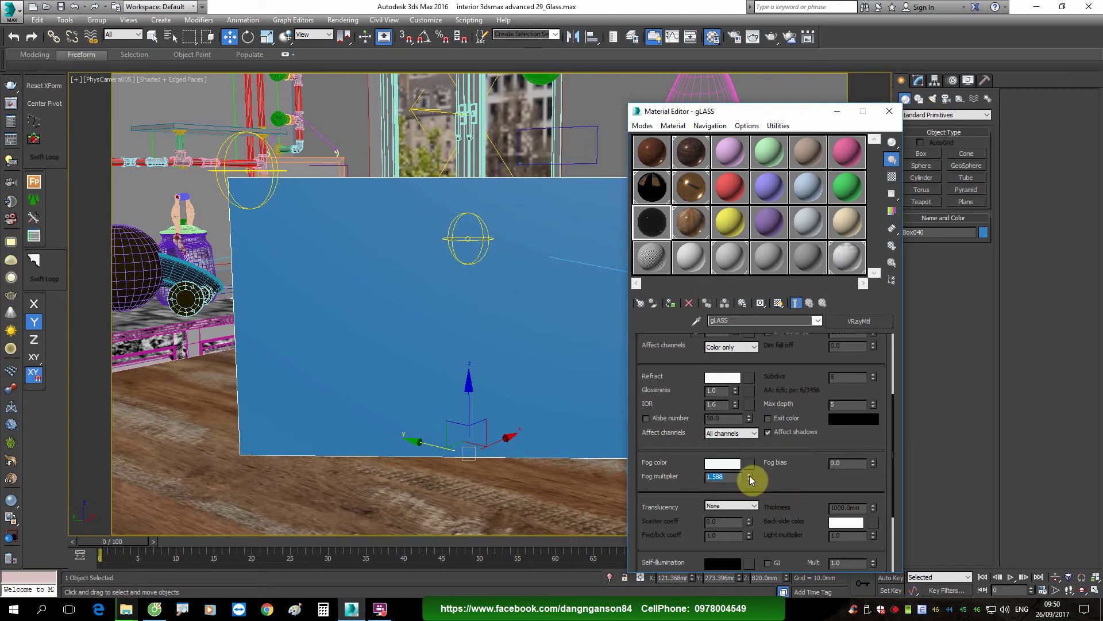
left_click_drag(749, 475, 753, 505)
left_click(729, 222)
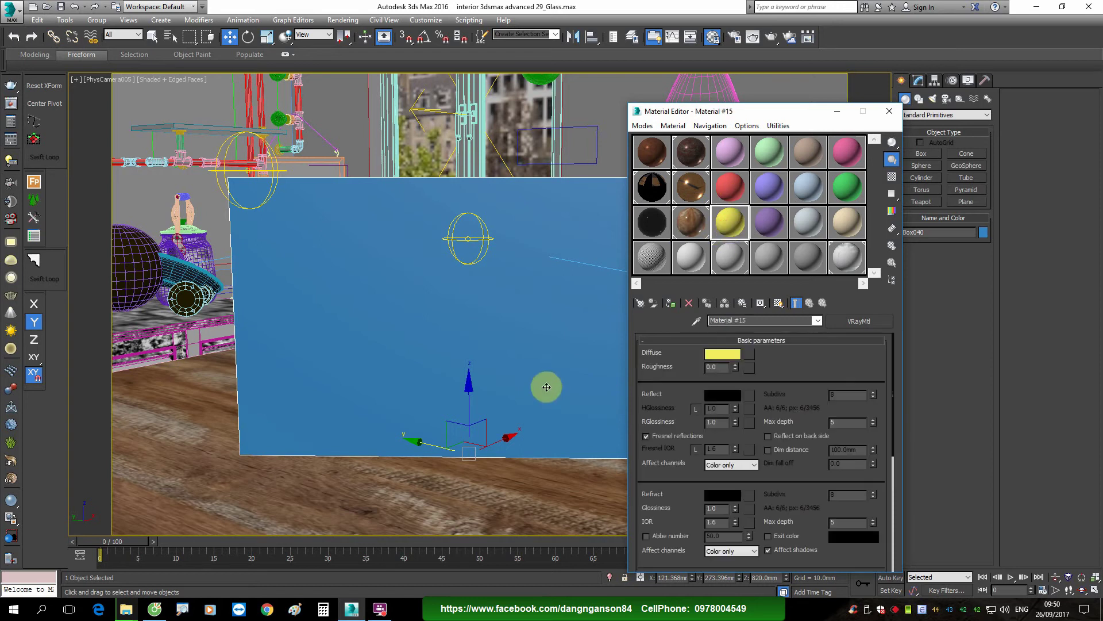
Step: Set Material #15's diffuse colour to black and its reflection colour to light grey
left_click(723, 354)
left_click_drag(259, 148, 235, 163)
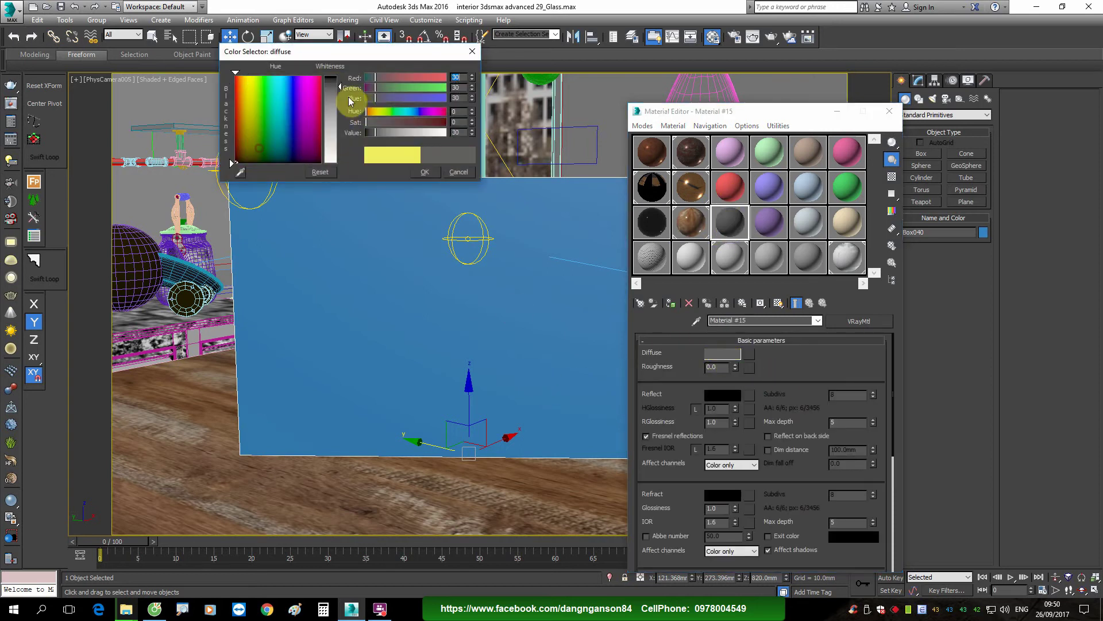
left_click(339, 78)
left_click(425, 171)
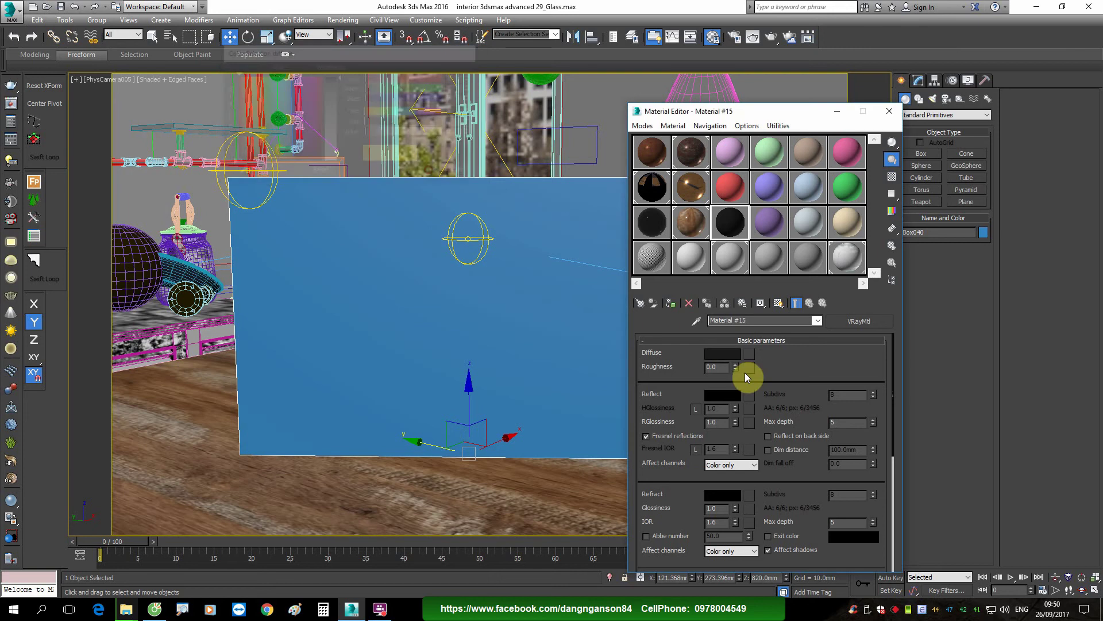
left_click(722, 394)
left_click_drag(336, 121, 337, 138)
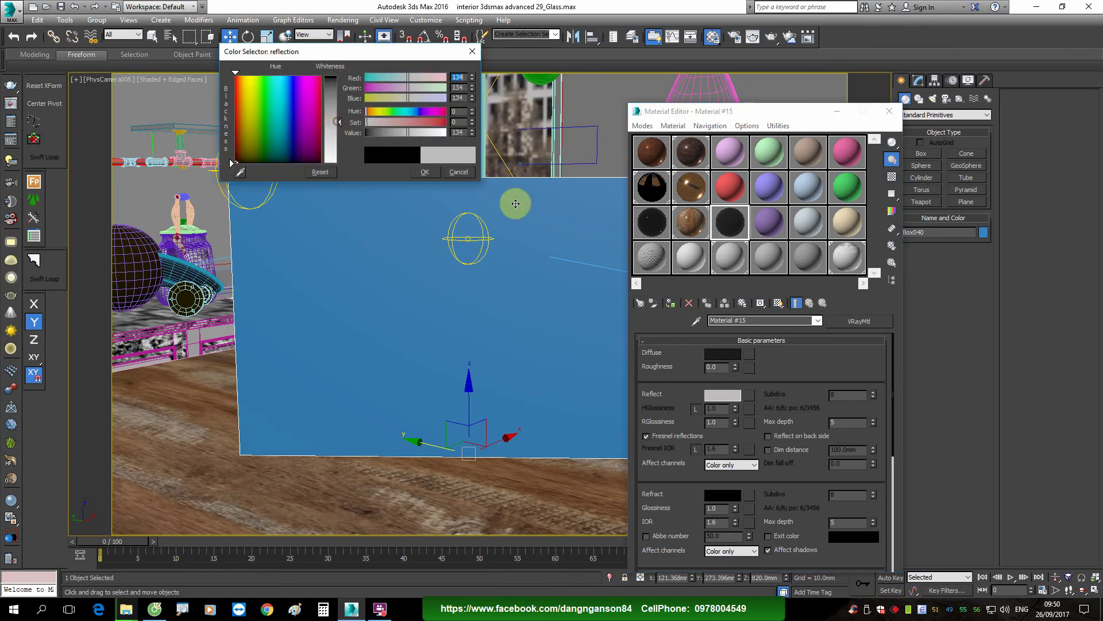
left_click(425, 172)
Step: Make the refraction colour white and set refraction to affect All channels
left_click(725, 499)
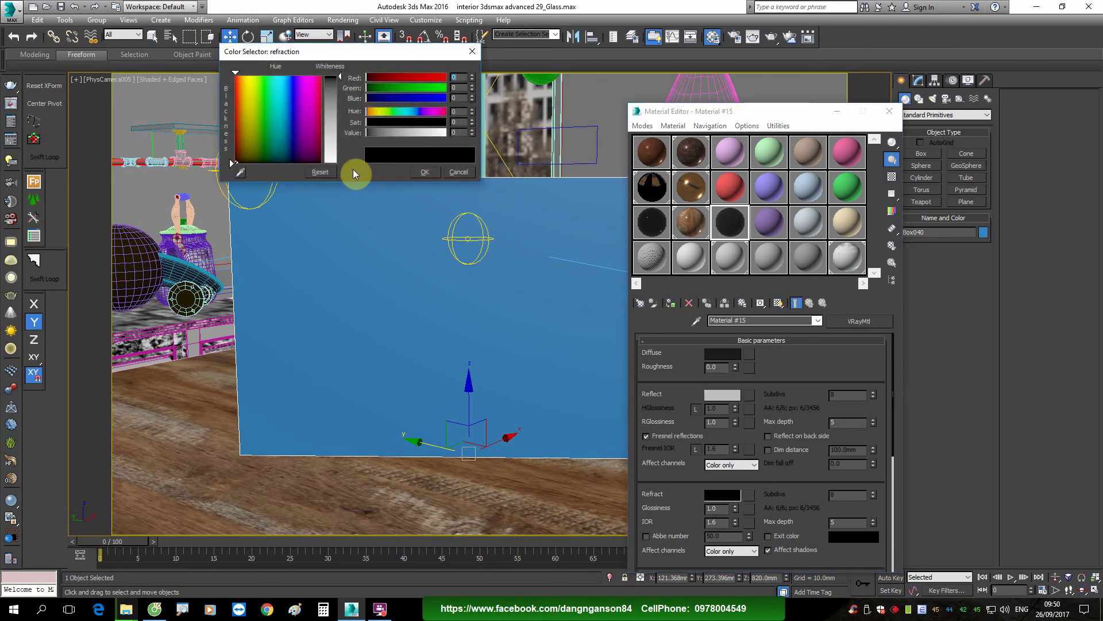
left_click(343, 158)
left_click(427, 171)
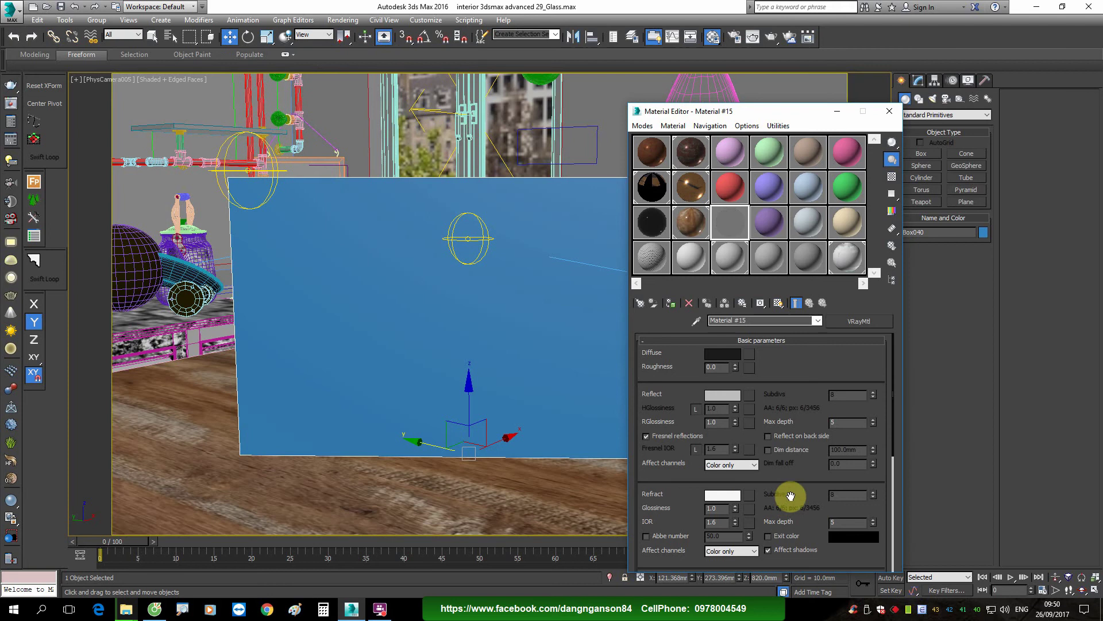
left_click_drag(788, 500, 788, 394)
left_click(731, 456)
left_click(722, 482)
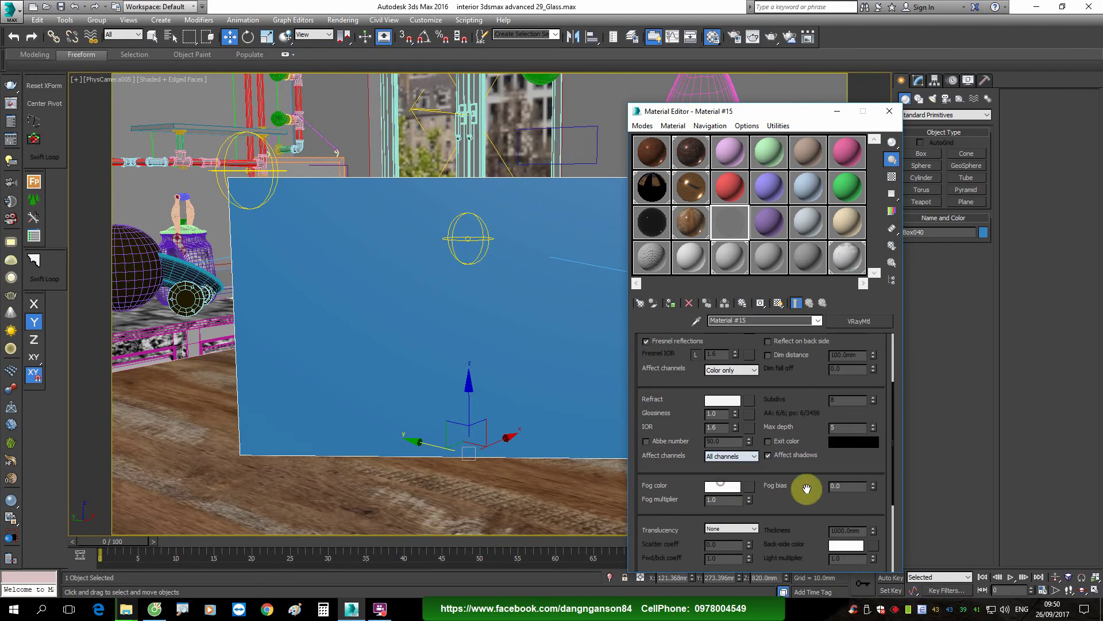
Step: Tint the fog colour a faint pale blue and assign Material #15 to the panel
scroll(799, 454, "down", 2)
left_click(722, 448)
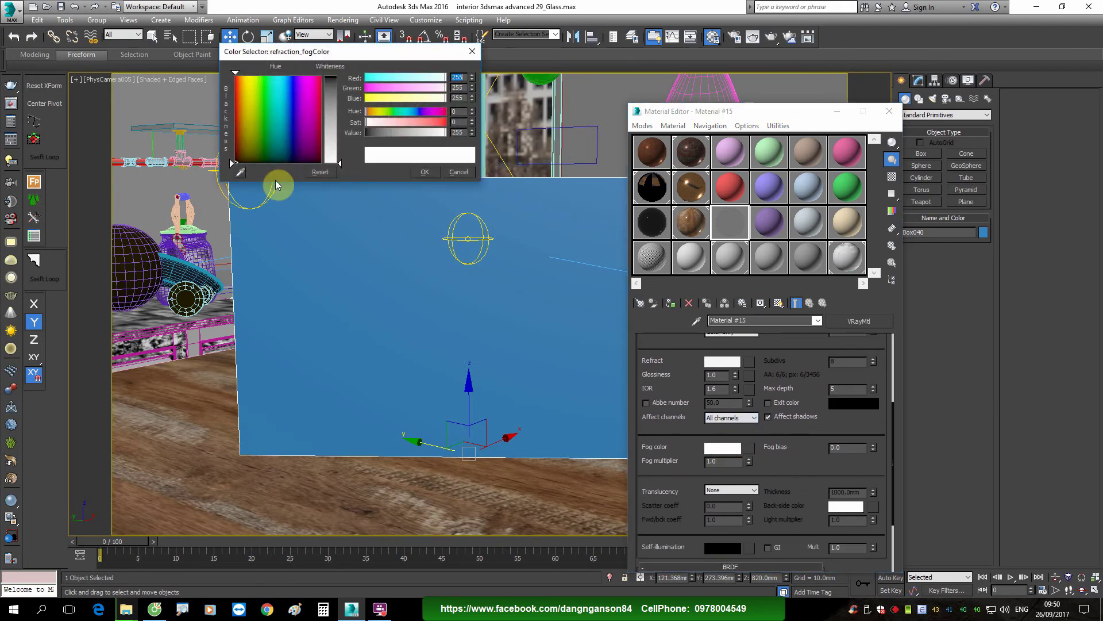
left_click(291, 131)
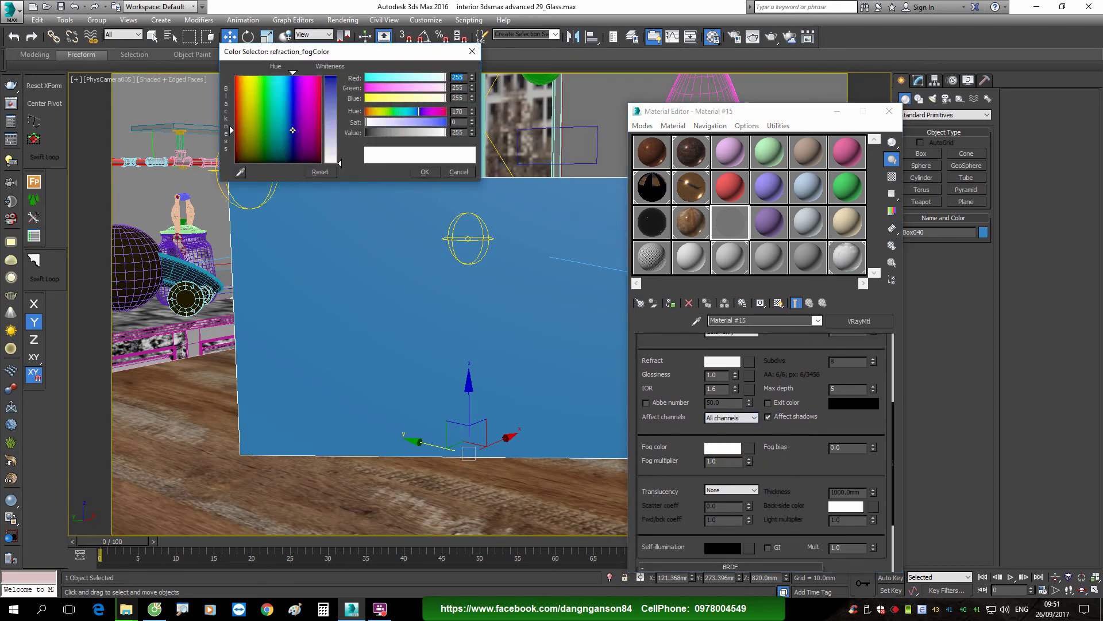
left_click(347, 152)
left_click_drag(339, 157, 330, 141)
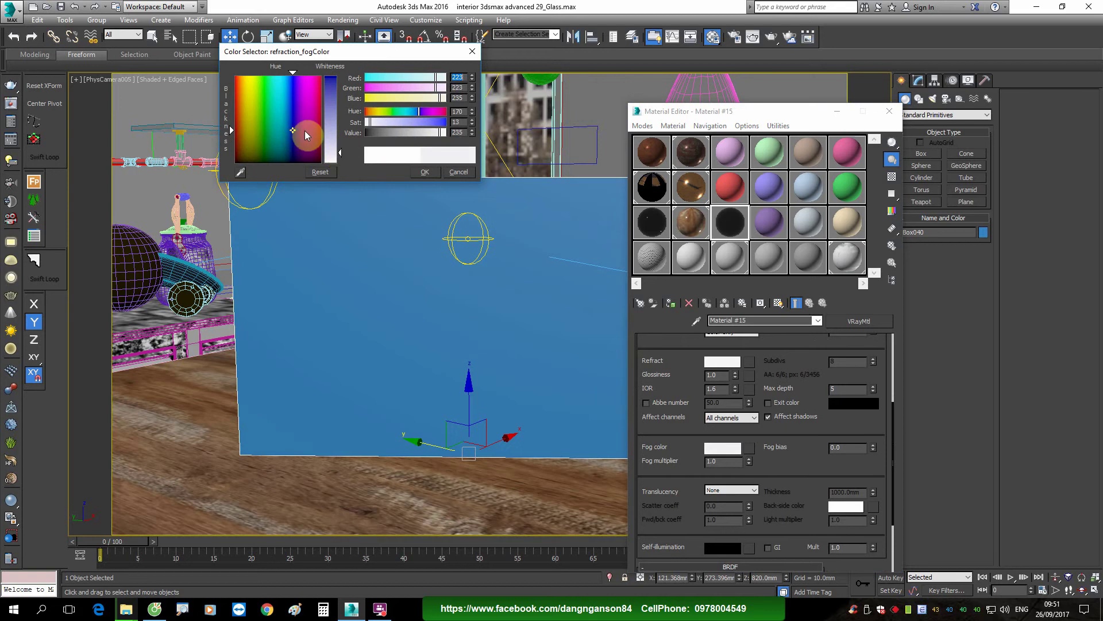
left_click(422, 171)
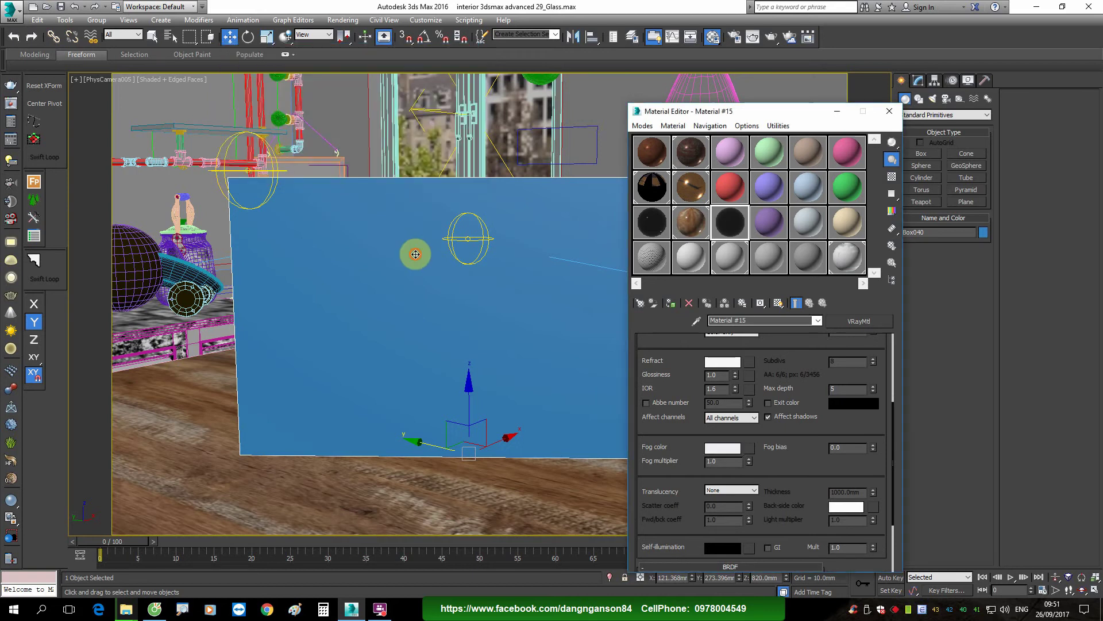
left_click(720, 307)
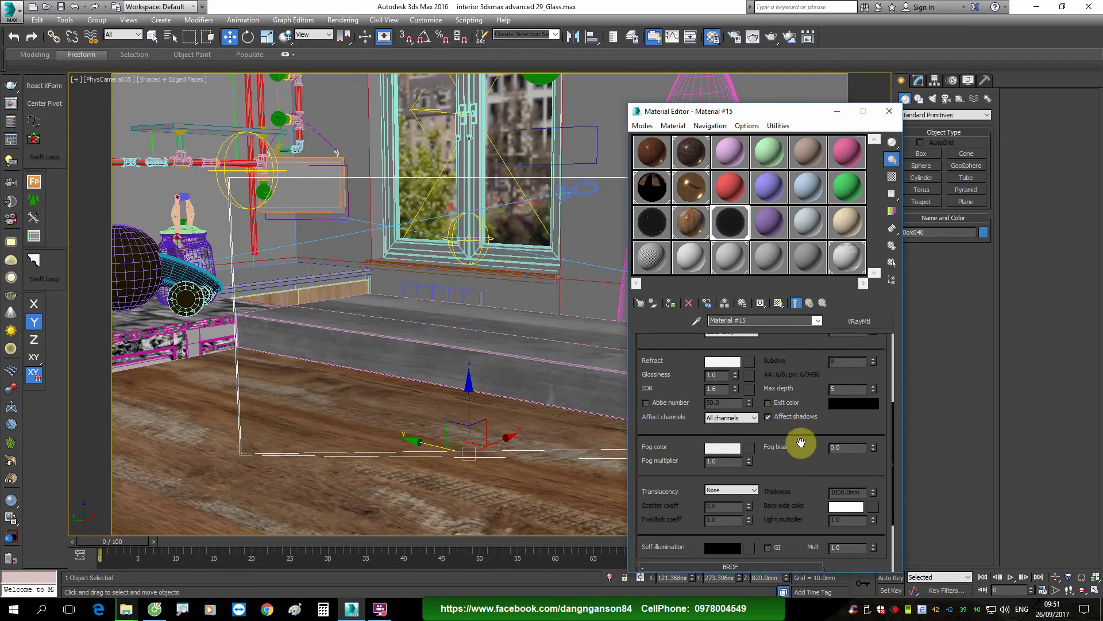
Step: Start a production render of the camera view and move the recorder window aside
left_click_drag(801, 443, 801, 418)
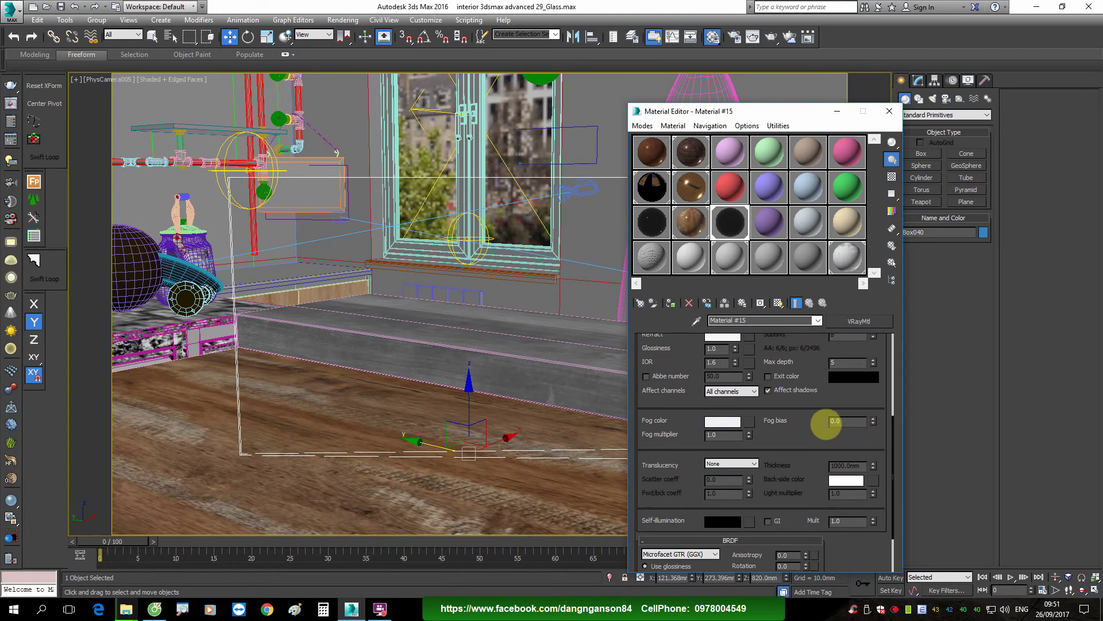
left_click(803, 429)
left_click_drag(804, 430, 804, 447)
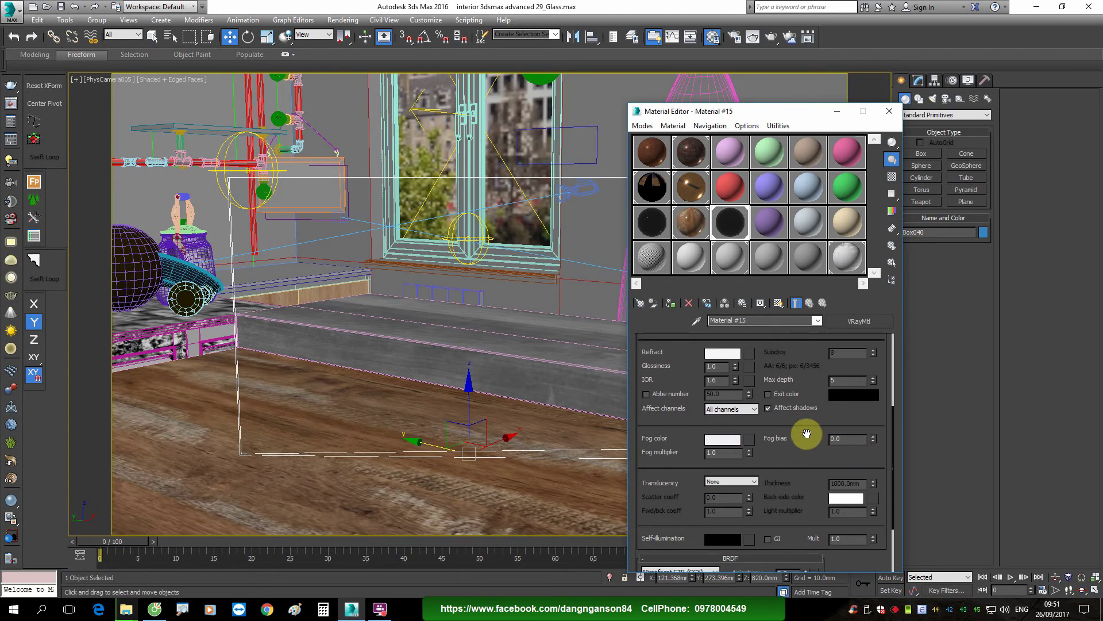
left_click(774, 43)
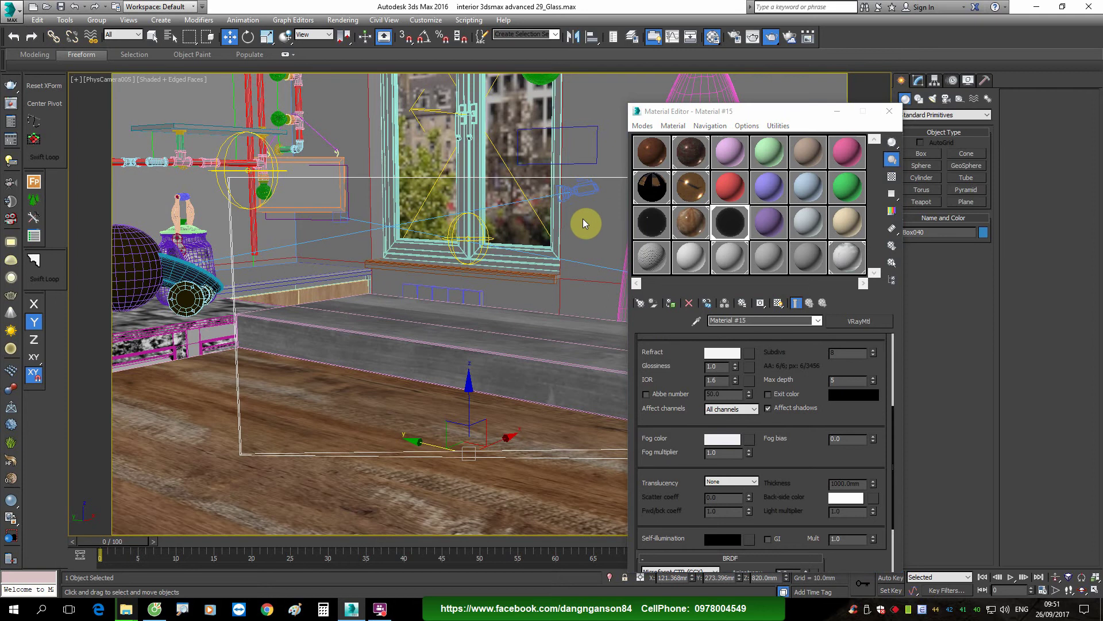
left_click(380, 609)
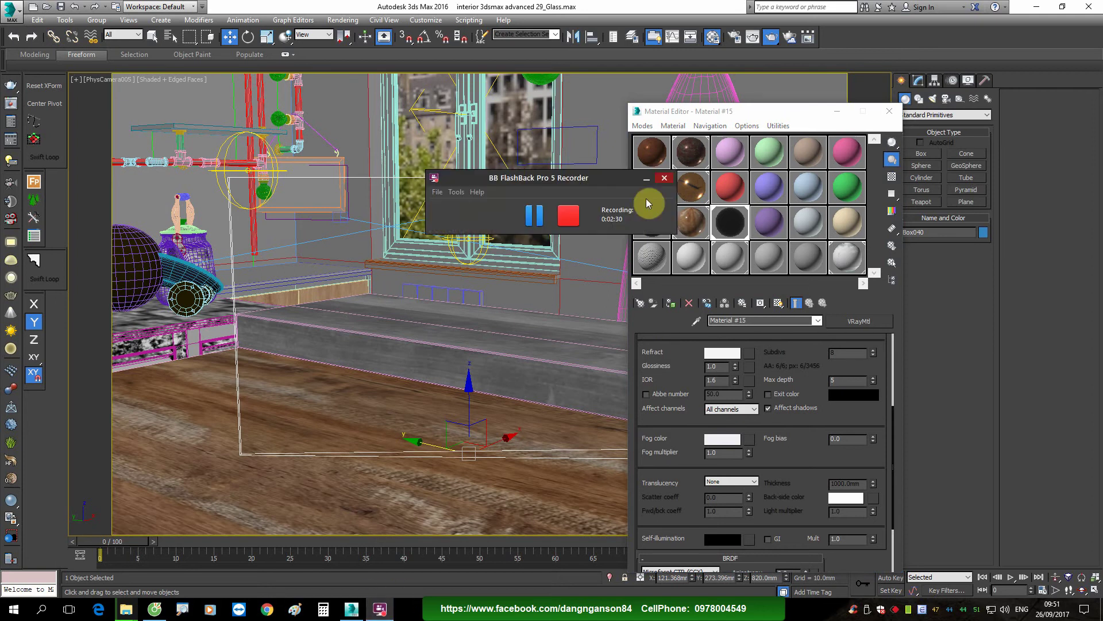
left_click_drag(557, 180, 714, 197)
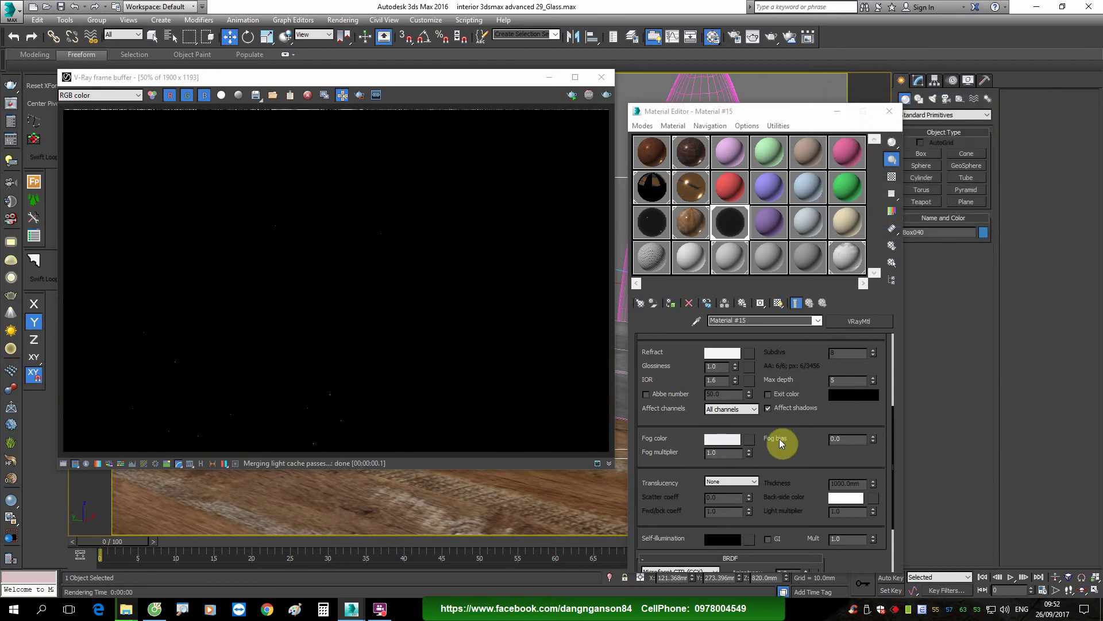
Step: Lighten Material #15's fog colour to a stronger pale blue and re-render from the VFB
left_click(712, 441)
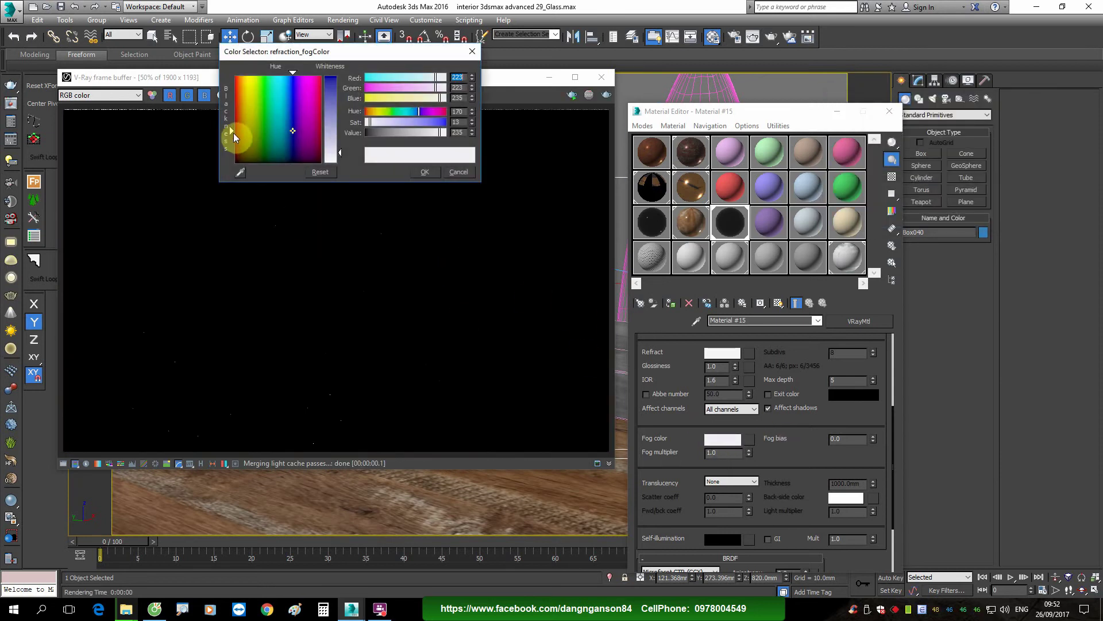
left_click_drag(233, 131, 232, 96)
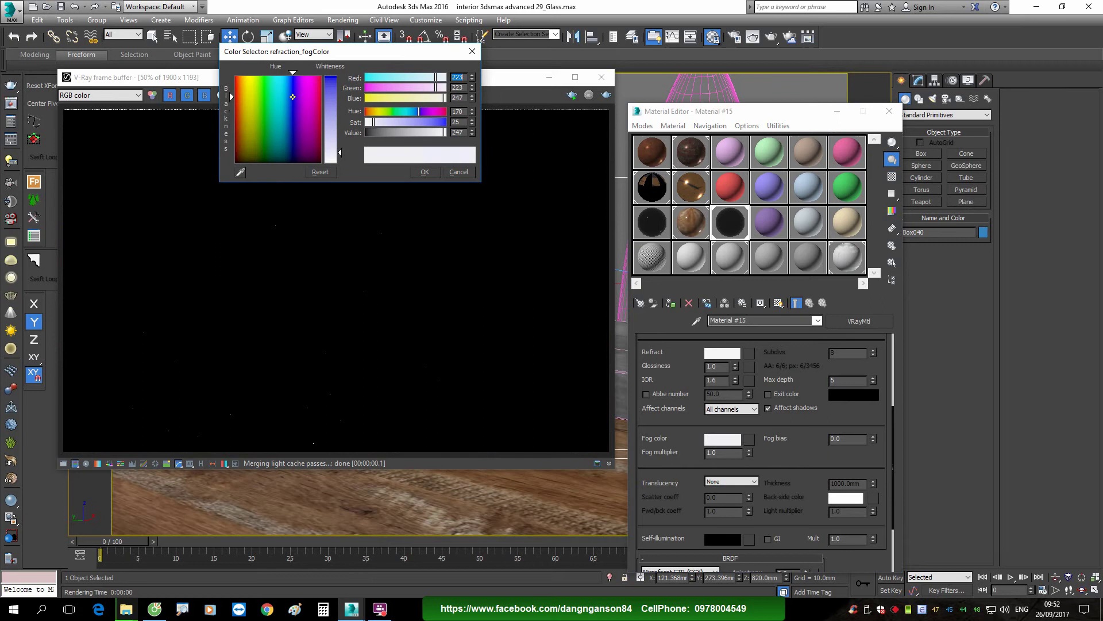
left_click(459, 171)
left_click(605, 94)
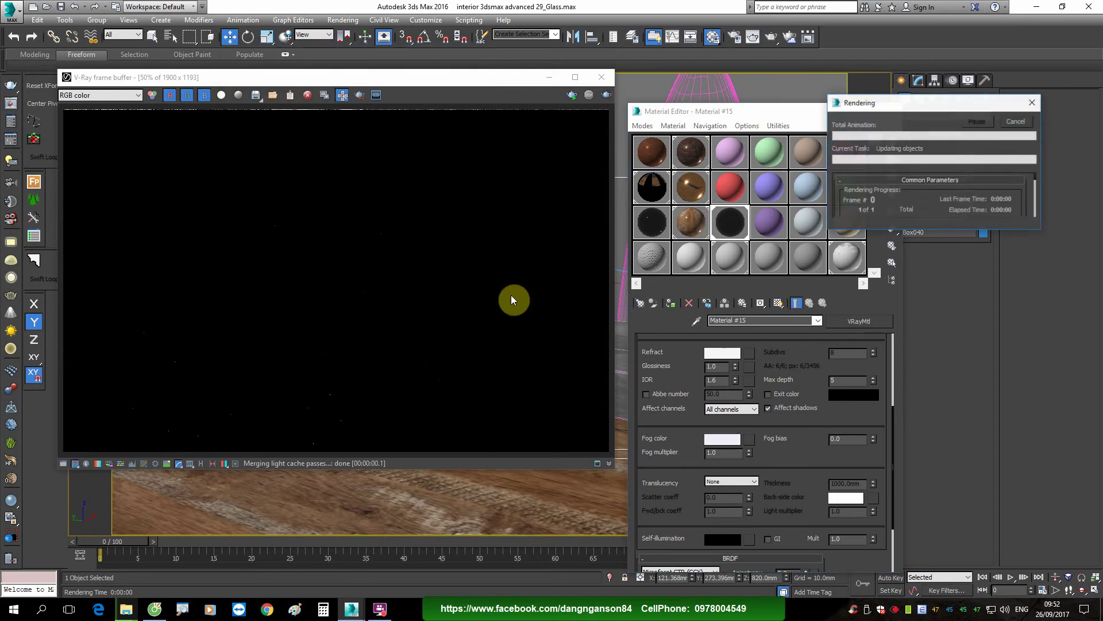
left_click(379, 609)
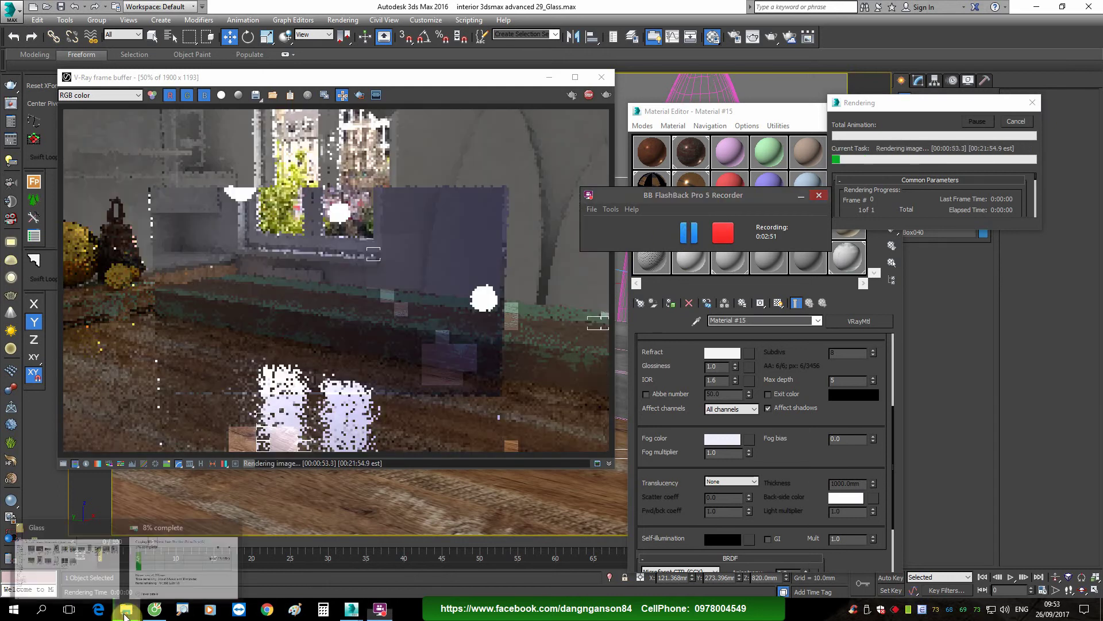
Step: Open the Glass reference folder and view the glass jar photo
left_click(69, 555)
left_click(413, 244)
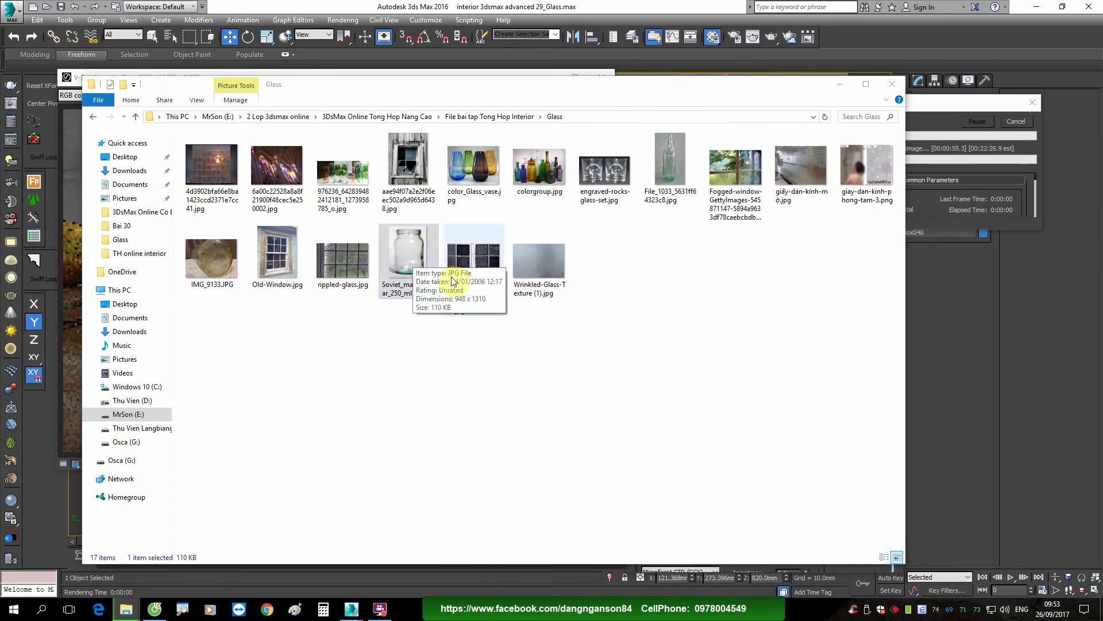
double_click(416, 264)
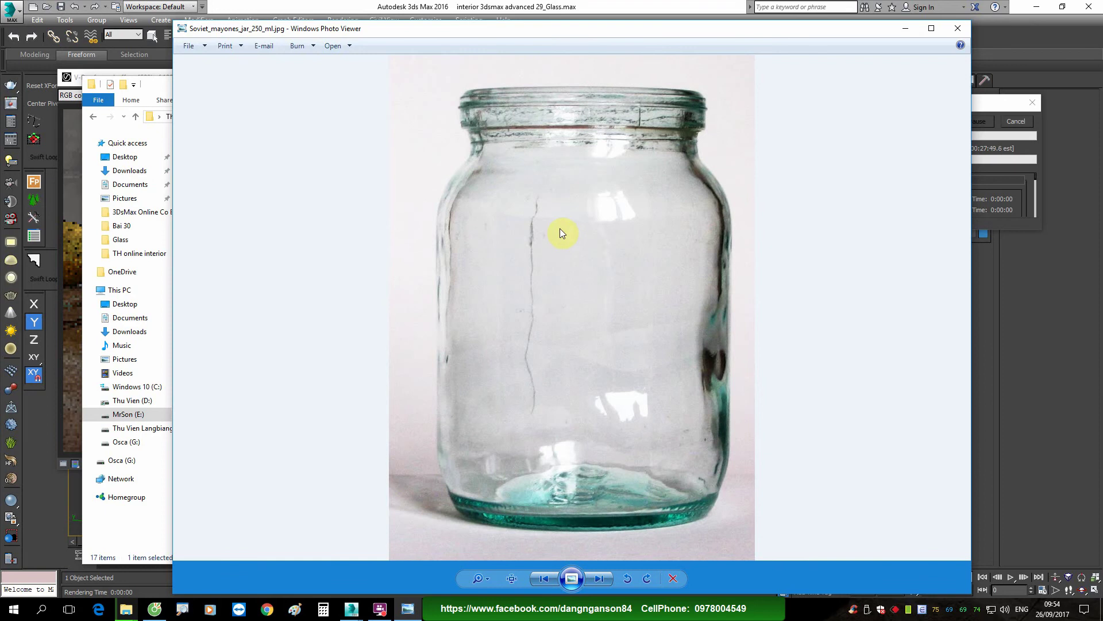
left_click(905, 28)
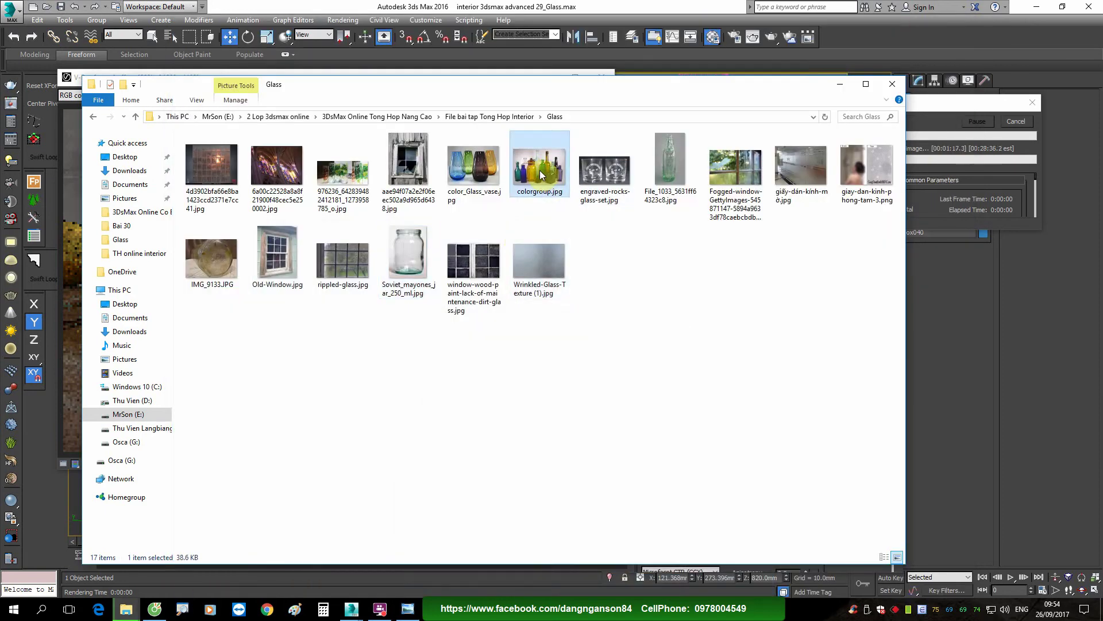
Step: View and zoom into the colorgroup.jpg coloured bottles photo, then close it
double_click(540, 170)
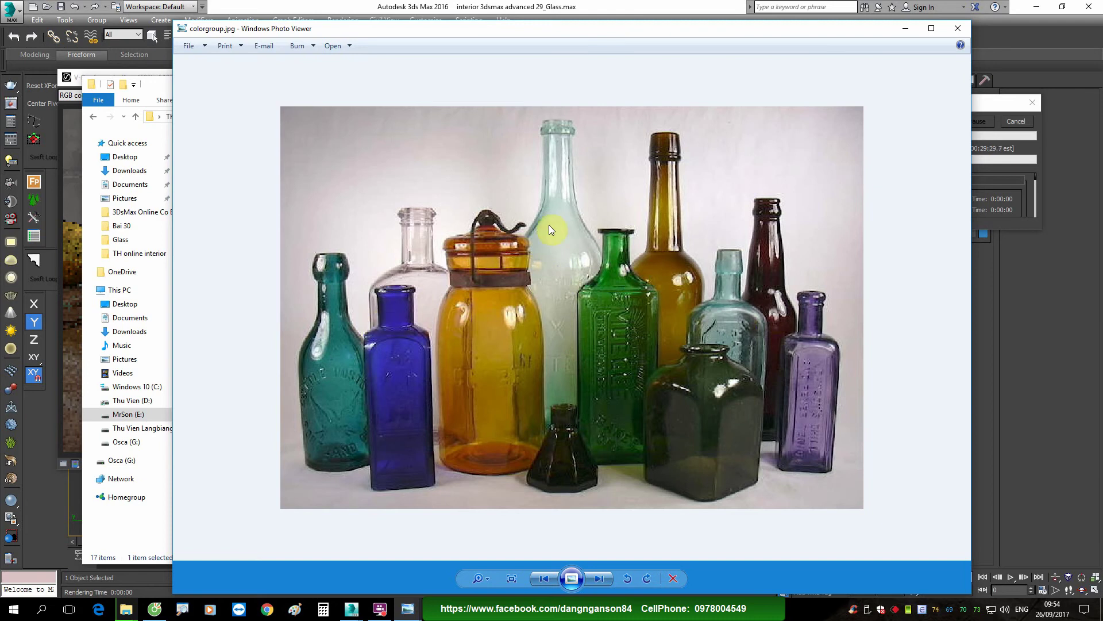
scroll(609, 229, "up", 1)
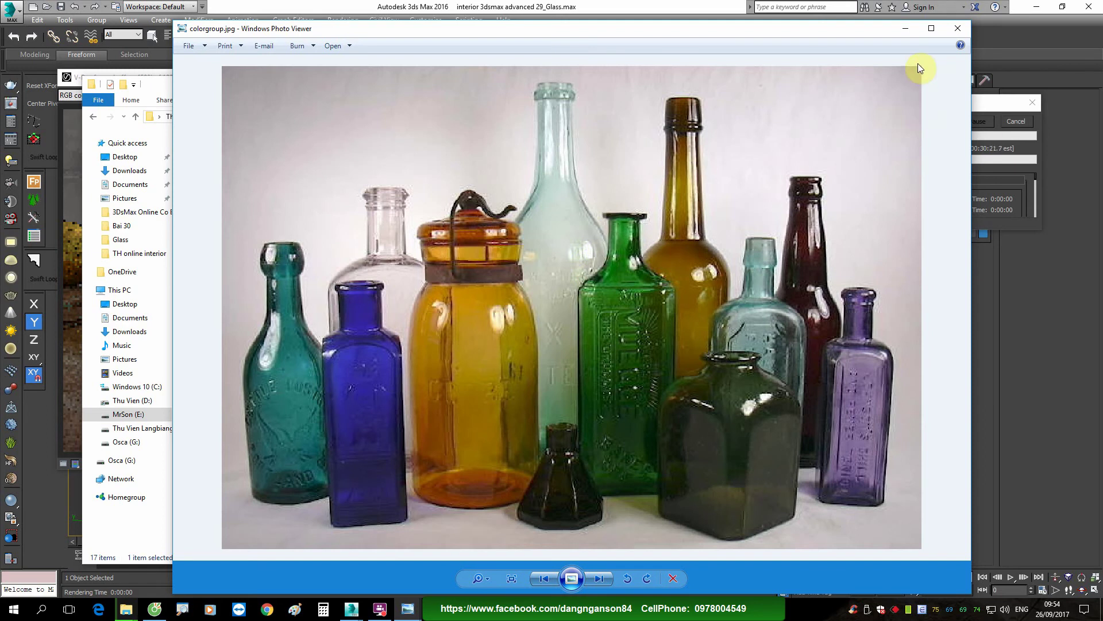
left_click(902, 36)
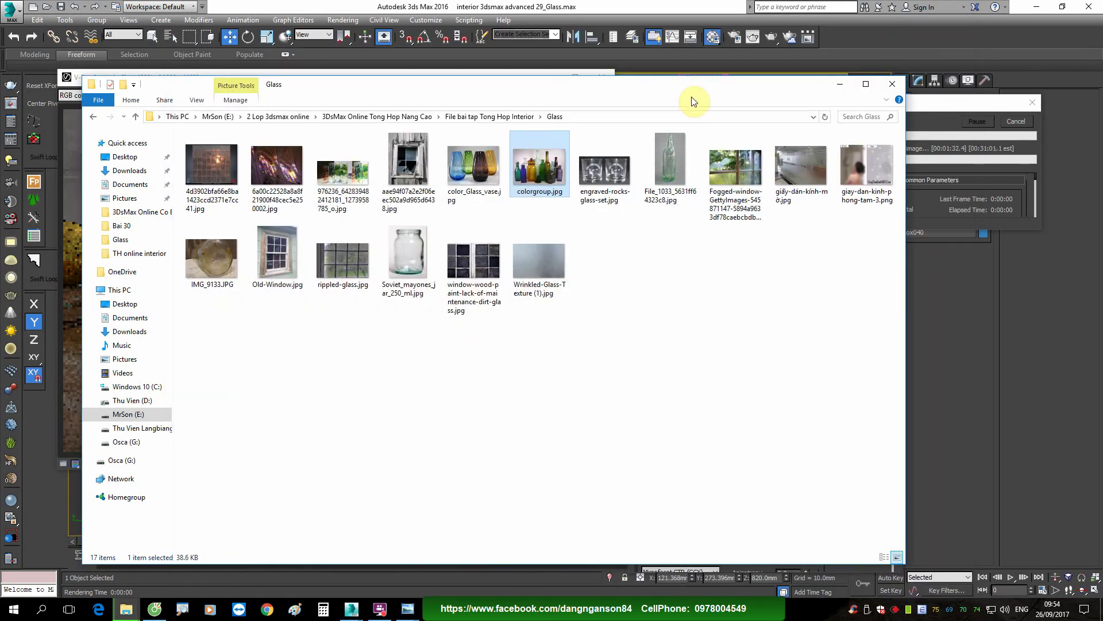
Step: View the clear green bottle and Soviet_mayones_jar_250_ml.jpg photos, then hide the folder
double_click(669, 154)
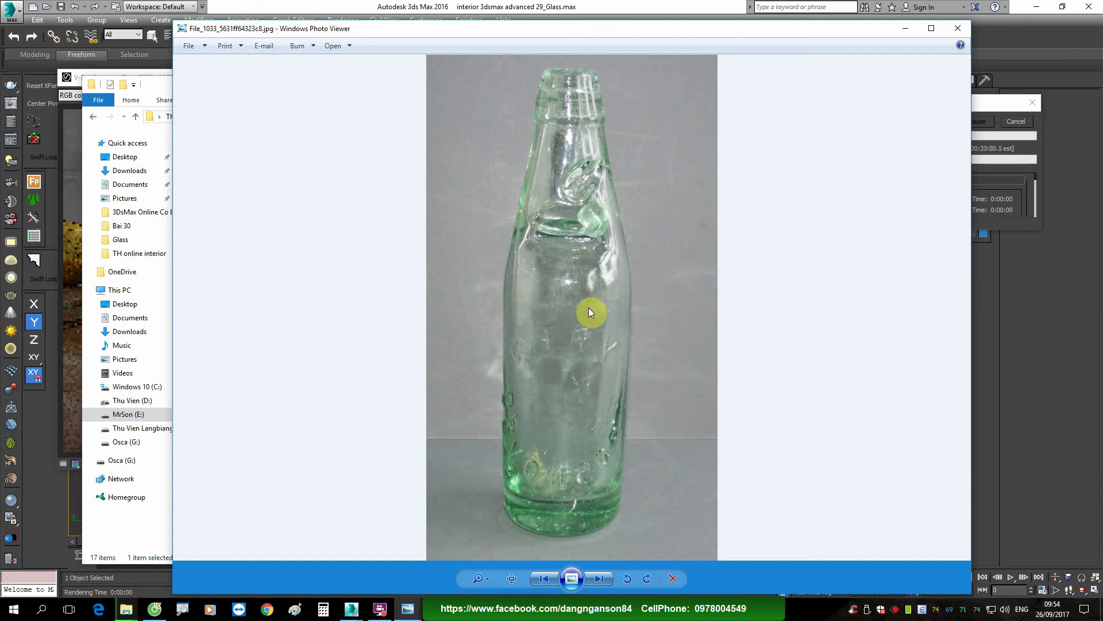
left_click(905, 28)
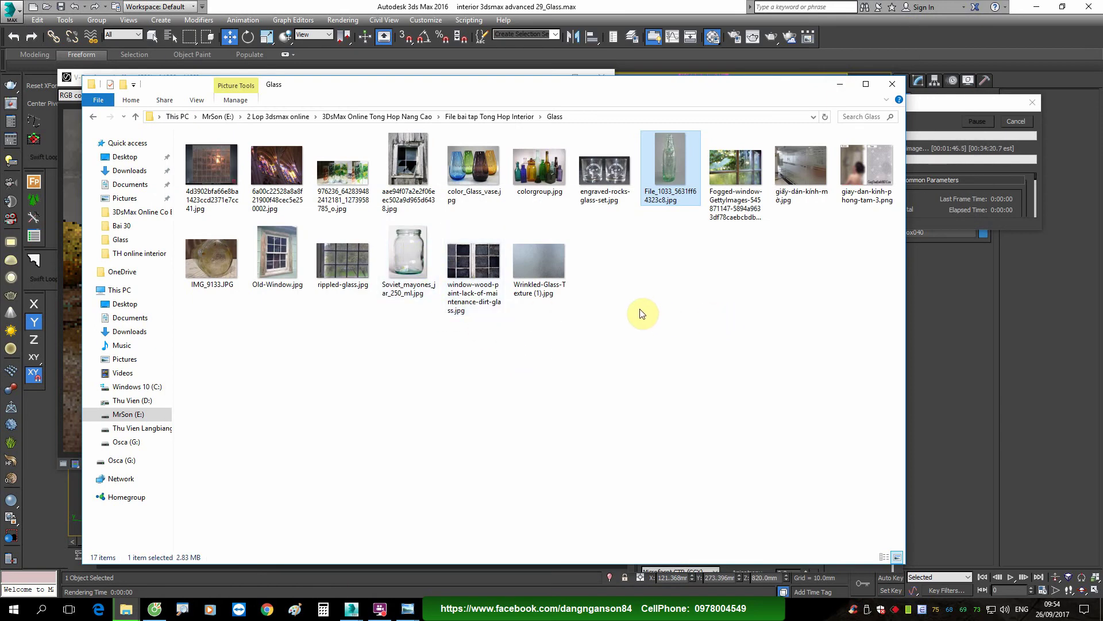
double_click(408, 247)
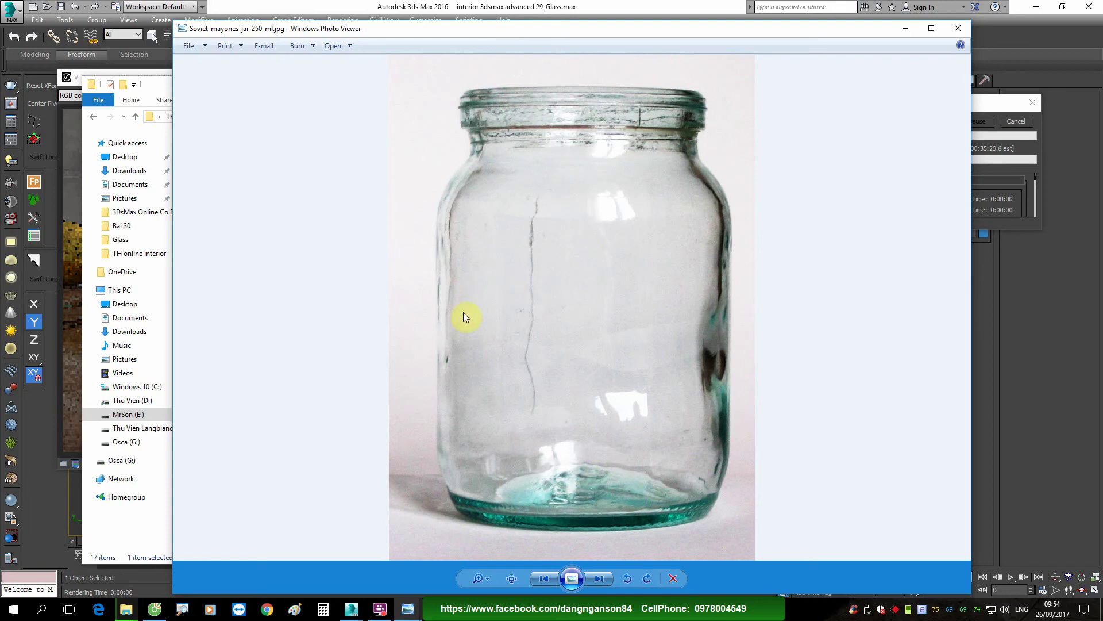
left_click(900, 30)
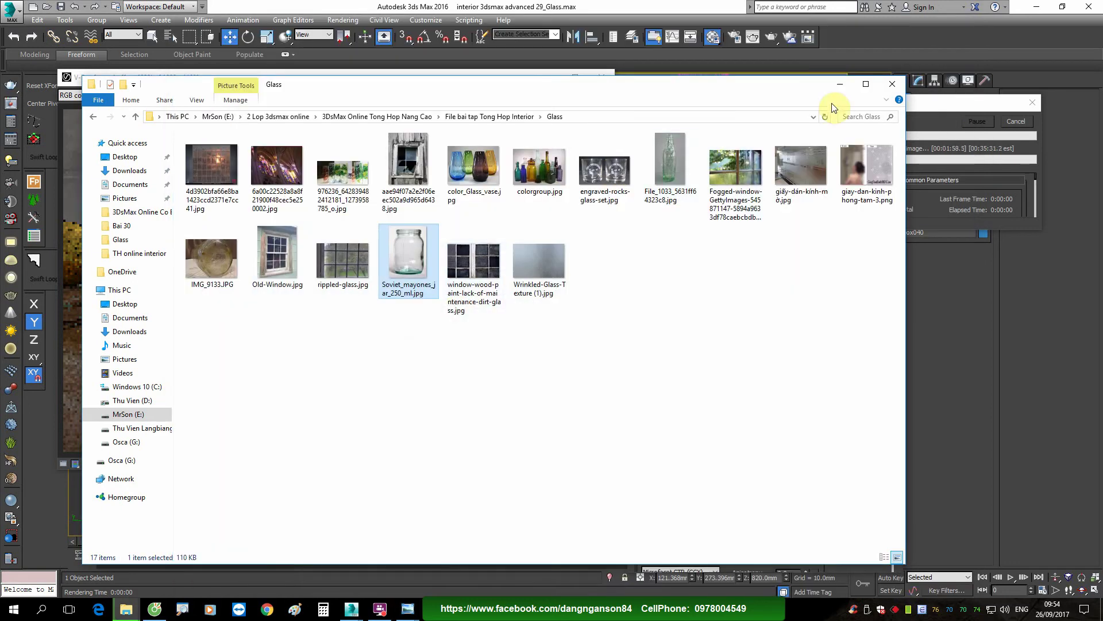
left_click(838, 86)
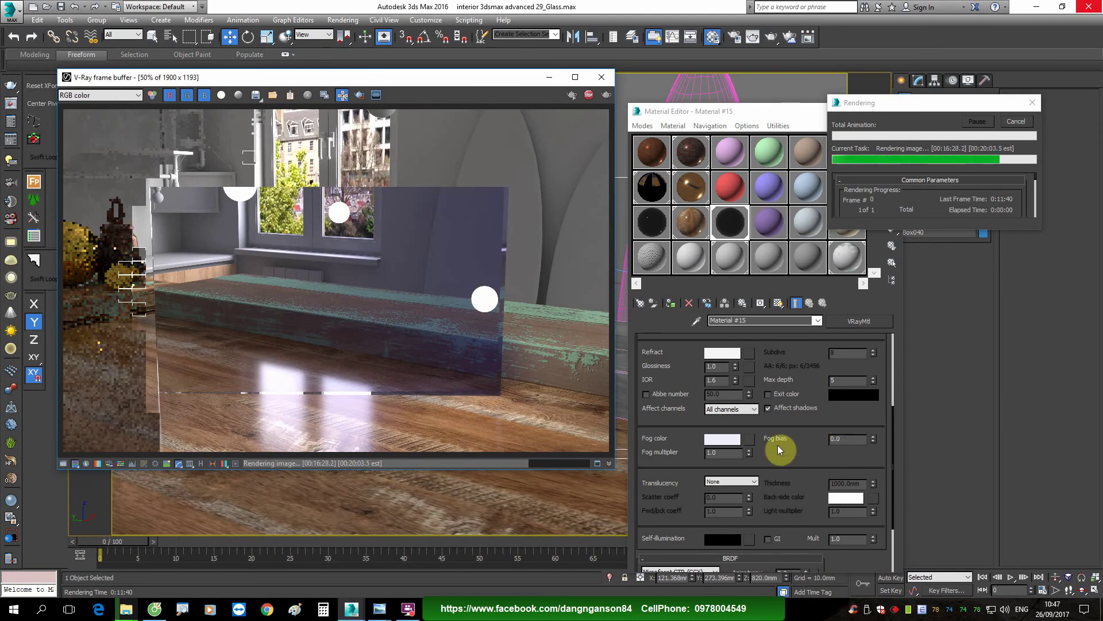
Step: Cancel the glass-panel render in the Rendering progress dialog
left_click(1016, 120)
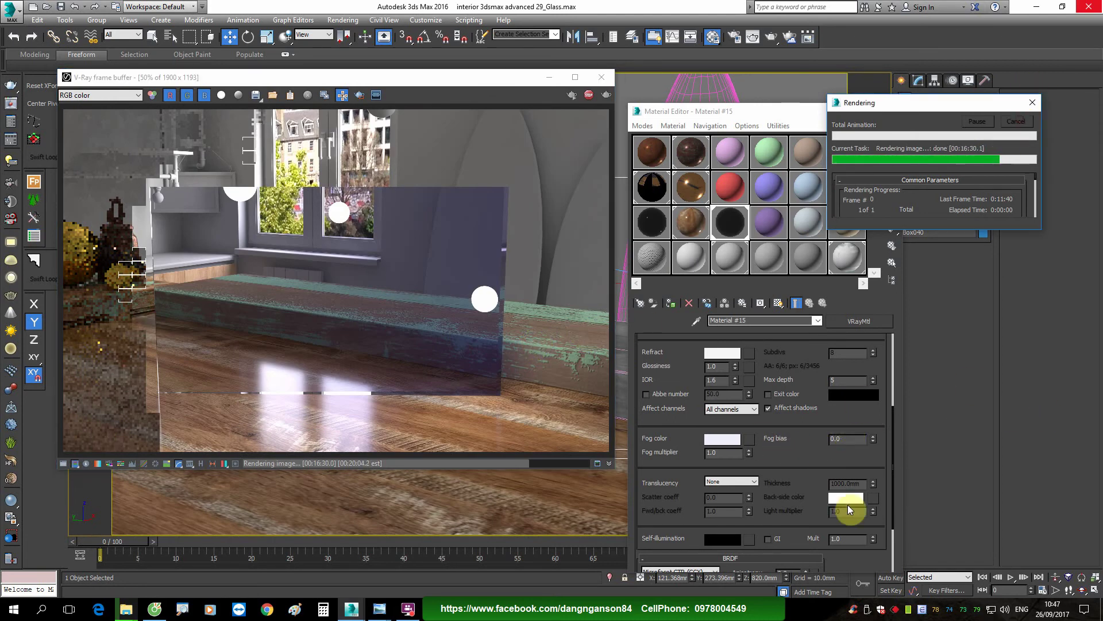
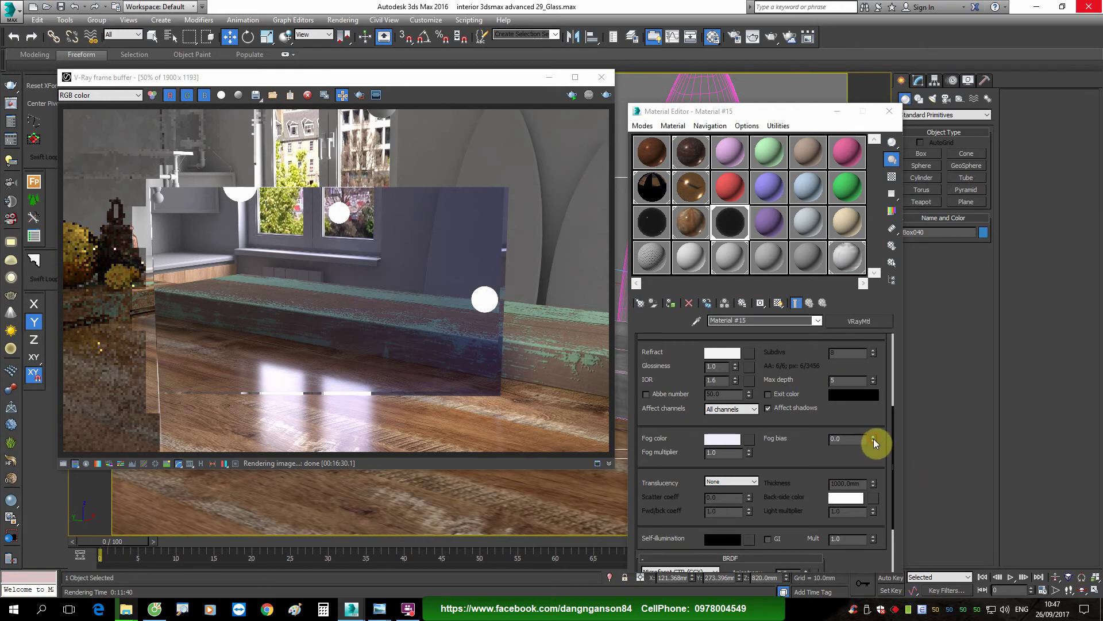
Step: Try a lower fog bias on Material #15, then reset it to 0
left_click_drag(873, 439, 874, 462)
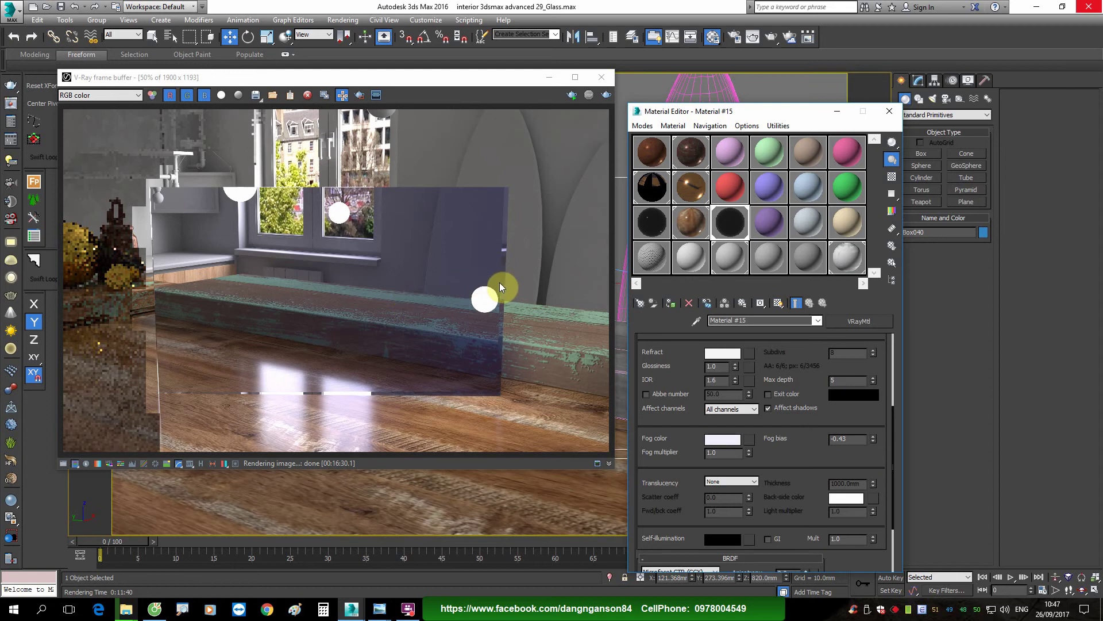
double_click(854, 438)
type("0")
key("Return")
Step: Enable region render and mark a region over the upper window strip
left_click(360, 95)
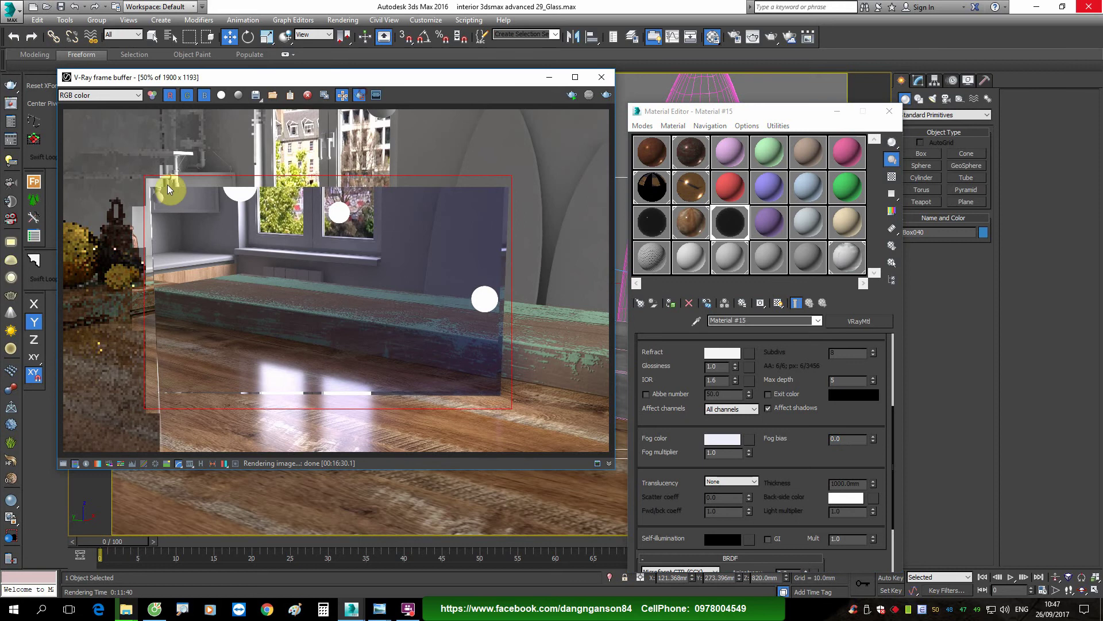
mouse_move(137, 169)
left_mouse_down()
mouse_move(523, 229)
mouse_move(524, 239)
left_mouse_up()
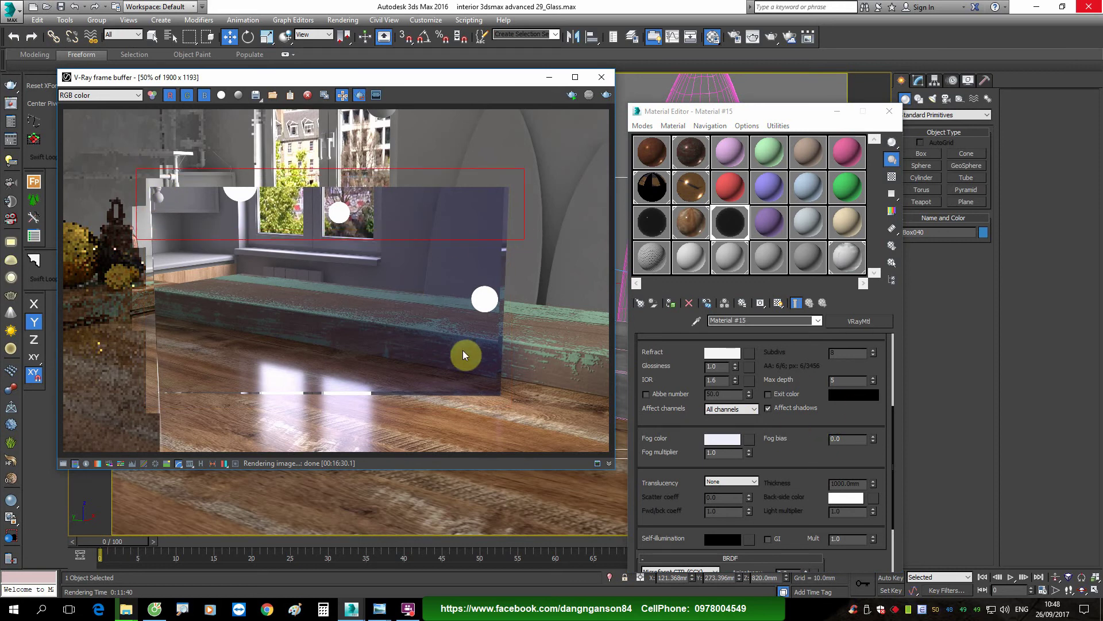
left_click_drag(145, 183, 515, 248)
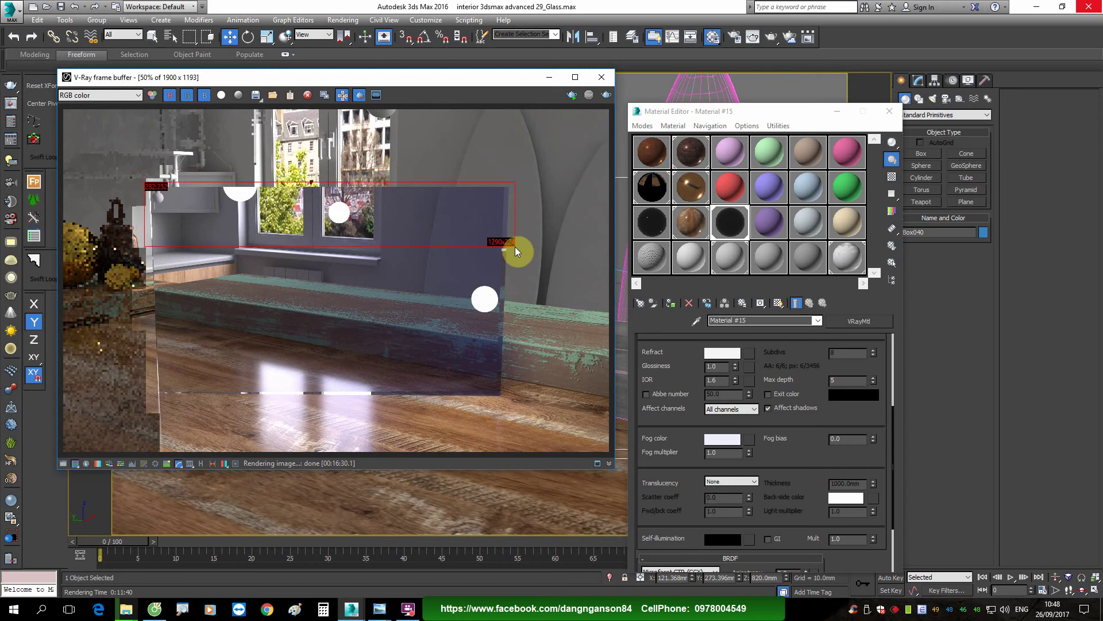
Step: Set the fog bias to 0.5, then 0.8, and re-render the upper strip
double_click(849, 439)
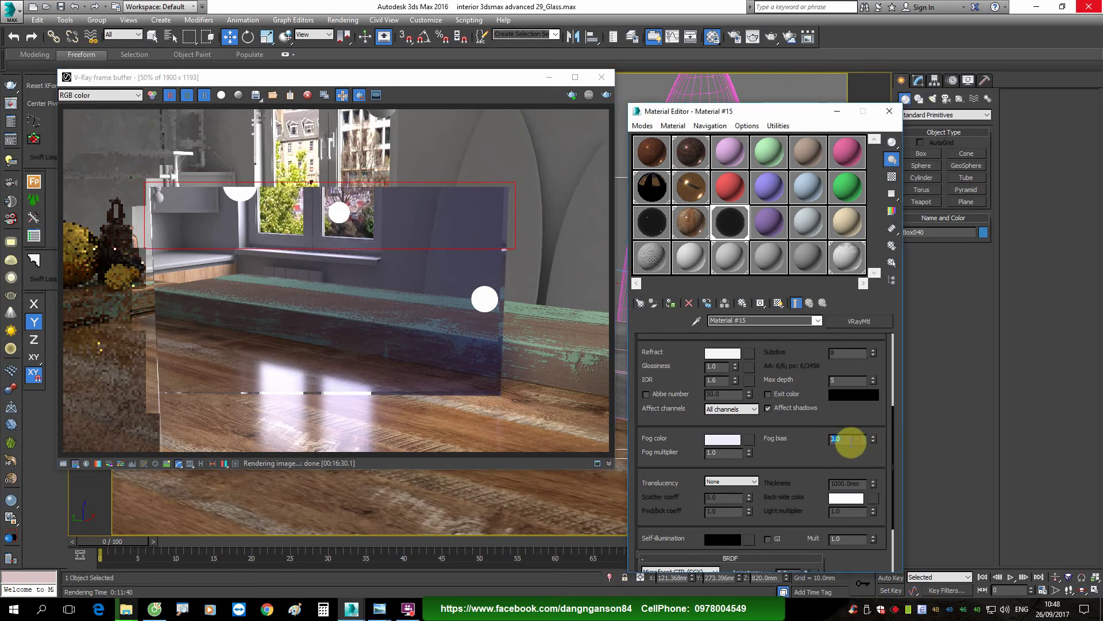
type("0.5")
key("Return")
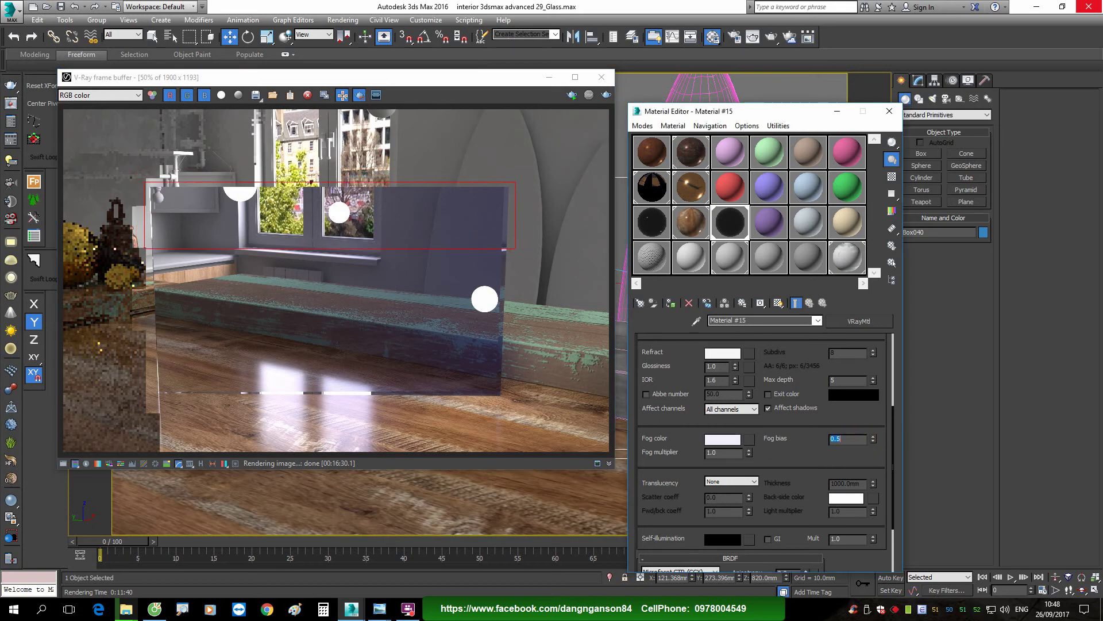
type("0.")
key("Return")
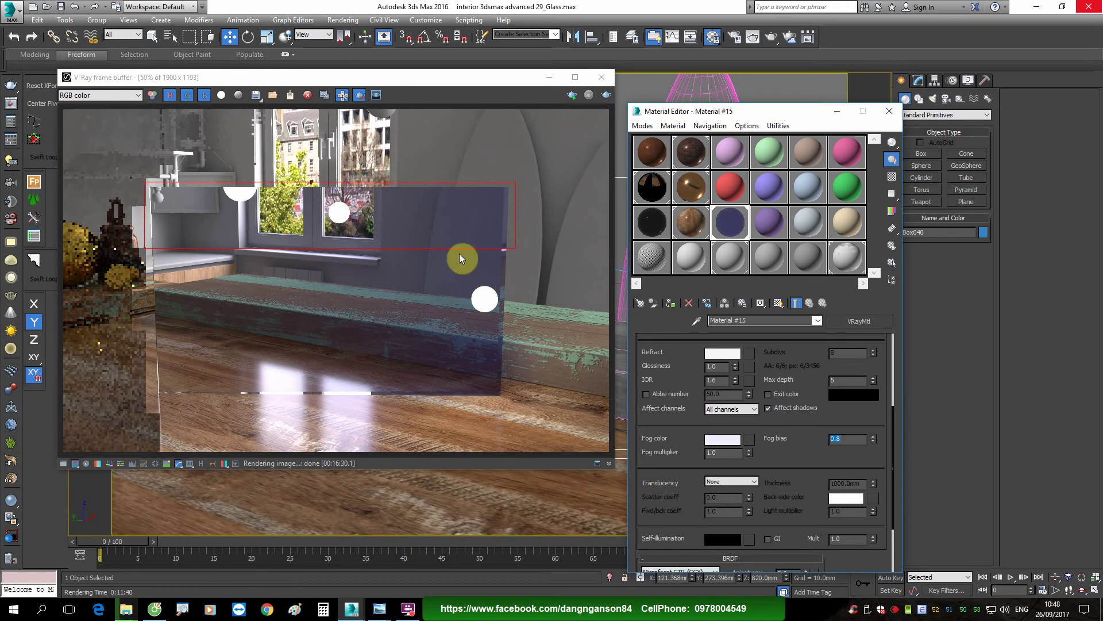
left_click(606, 95)
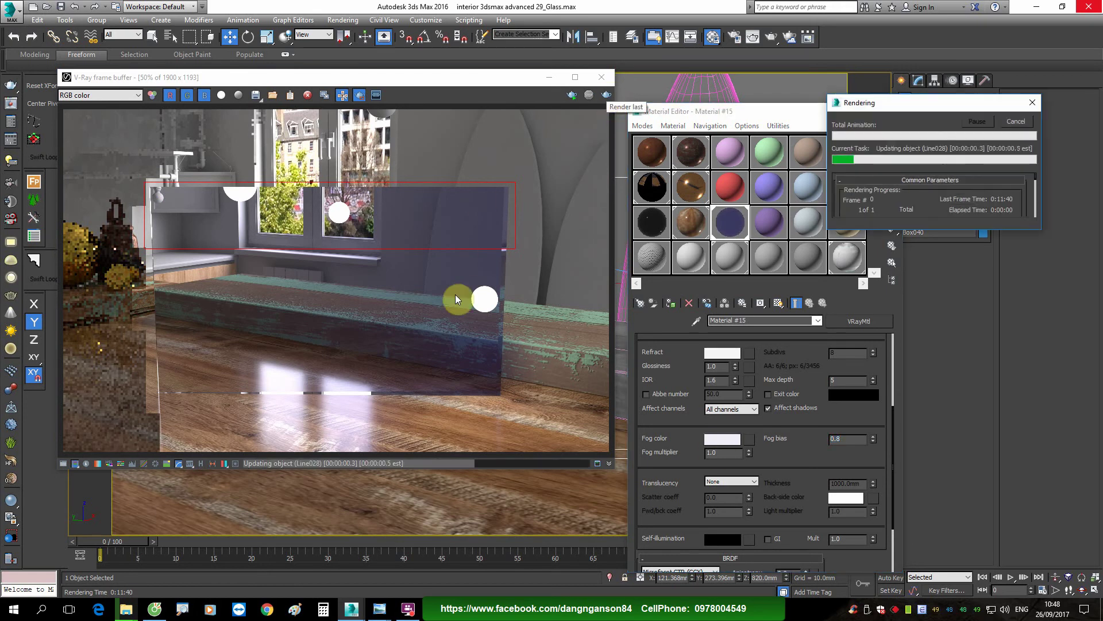
left_click(411, 607)
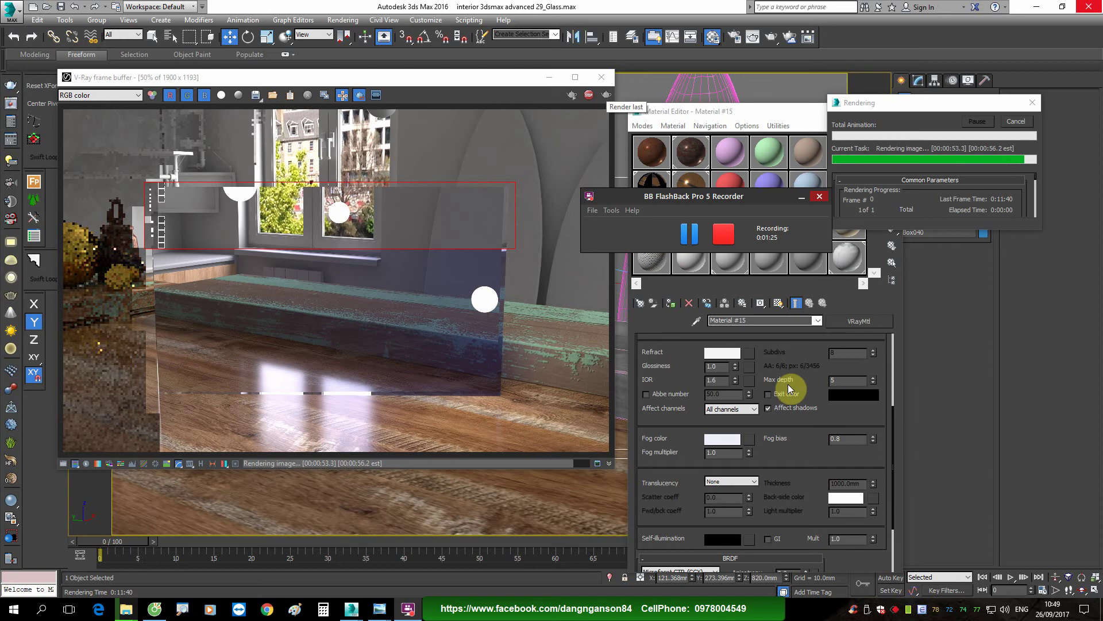
double_click(848, 439)
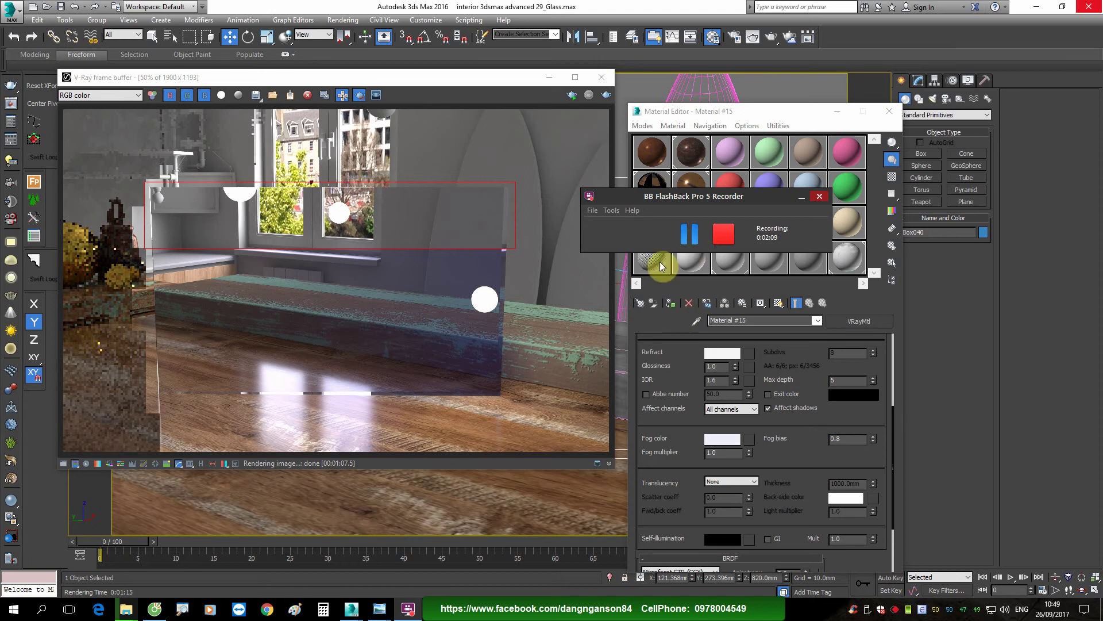
Step: Move the region to the middle band, reset fog bias, drop it to -0.29, and re-render
left_click_drag(146, 249, 510, 301)
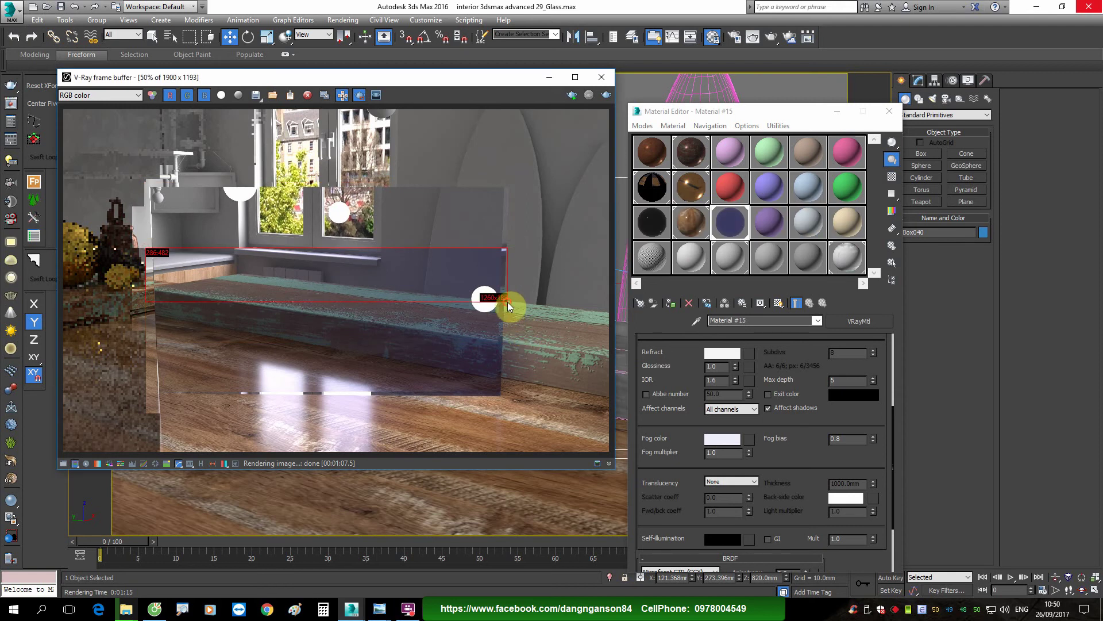
right_click(872, 439)
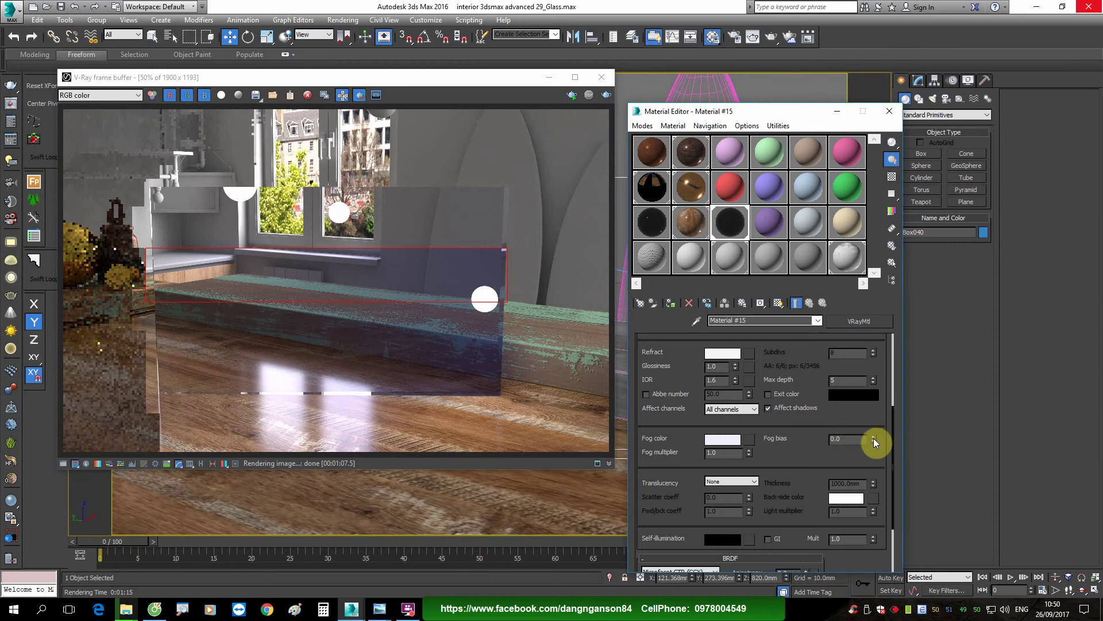
double_click(857, 438)
left_click_drag(872, 441, 873, 456)
left_click(605, 97)
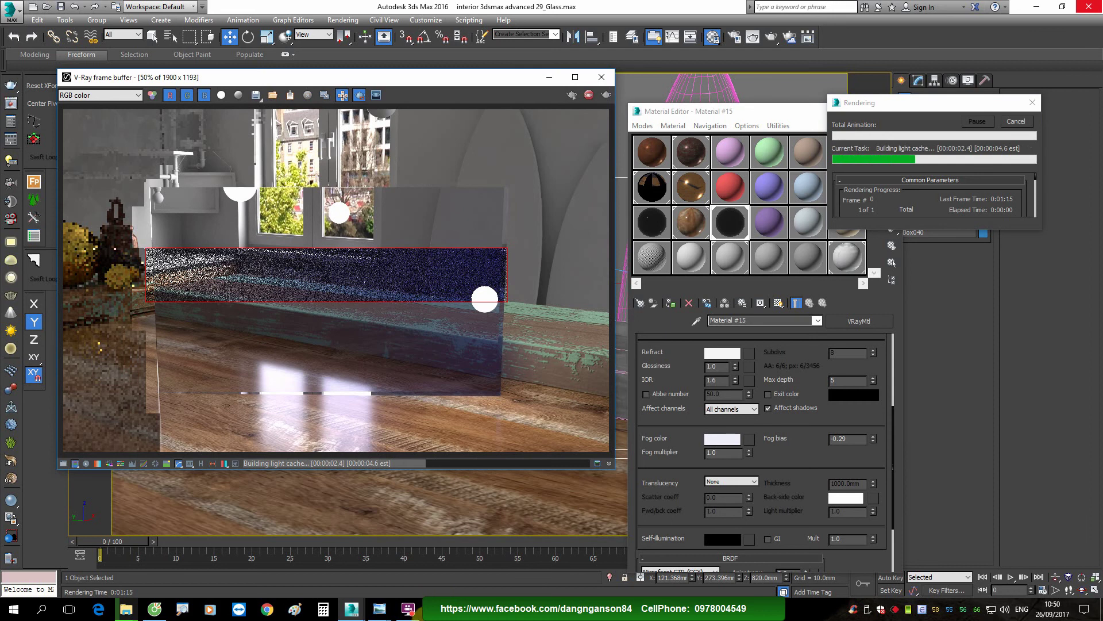
left_click(408, 607)
left_click(685, 235)
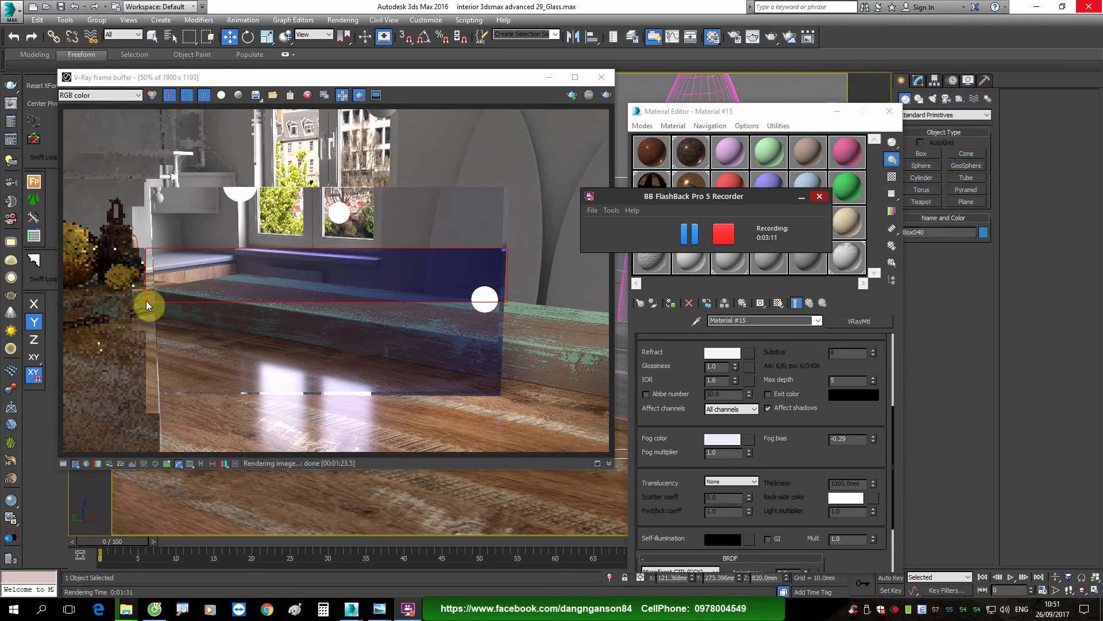
Step: Over the lower band, set fog multiplier 0.1 and fog bias -1.14, rendering after each
left_click_drag(146, 302, 508, 354)
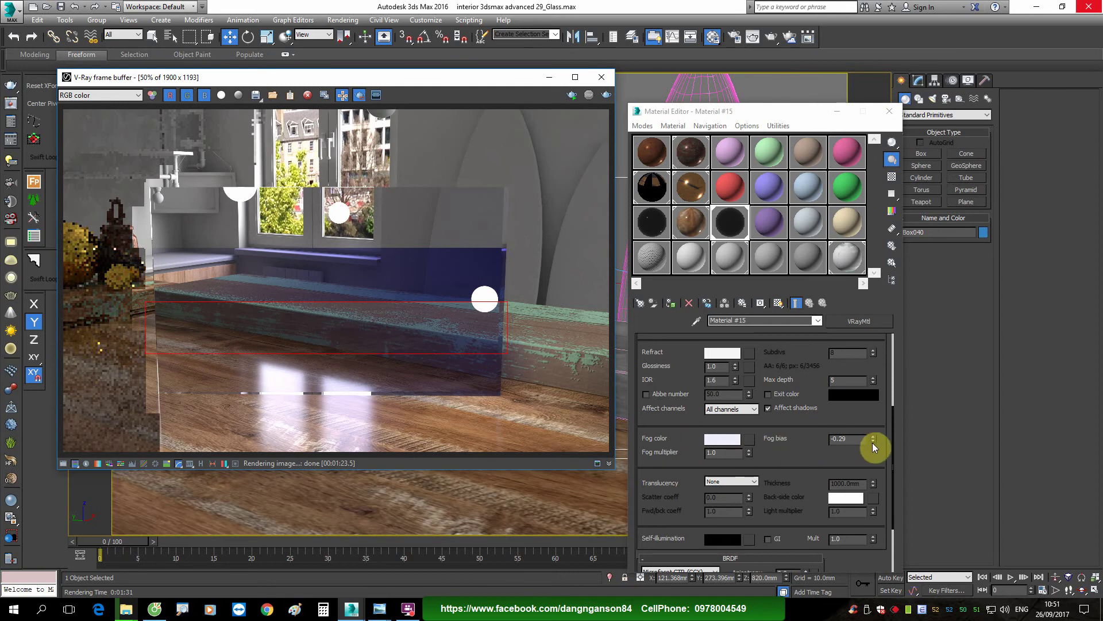
left_click_drag(873, 438, 875, 458)
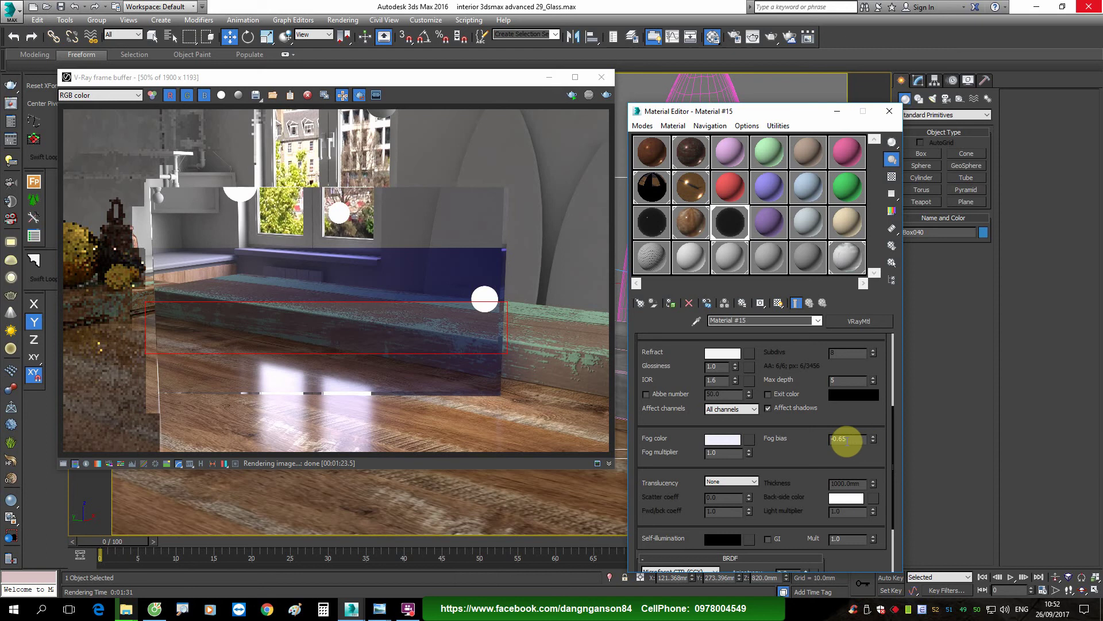
double_click(727, 453)
type("0.1")
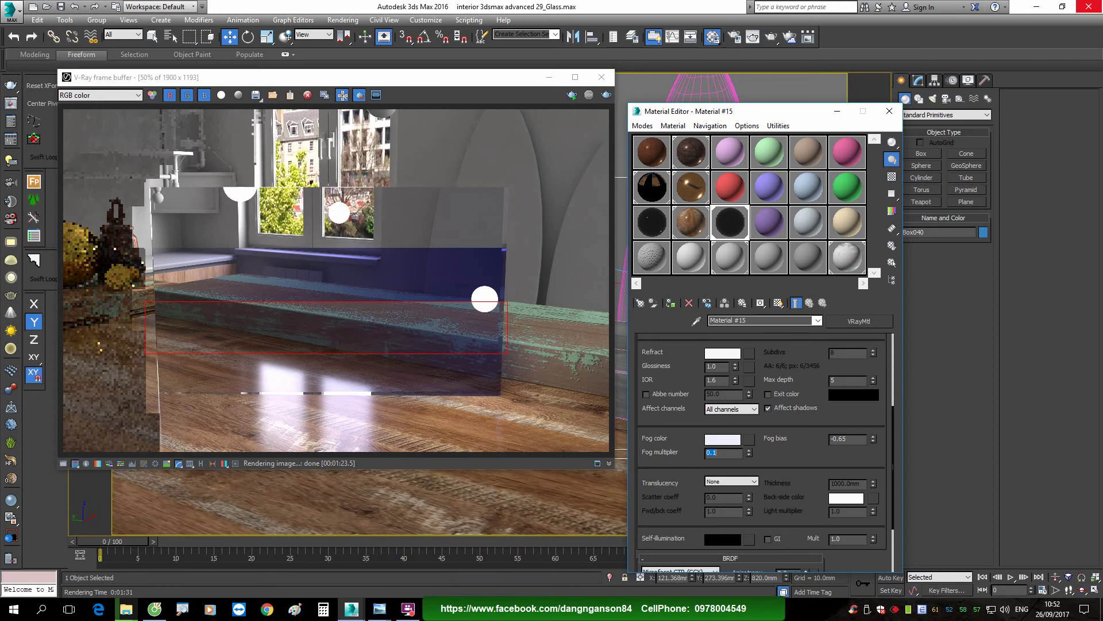
left_click(608, 95)
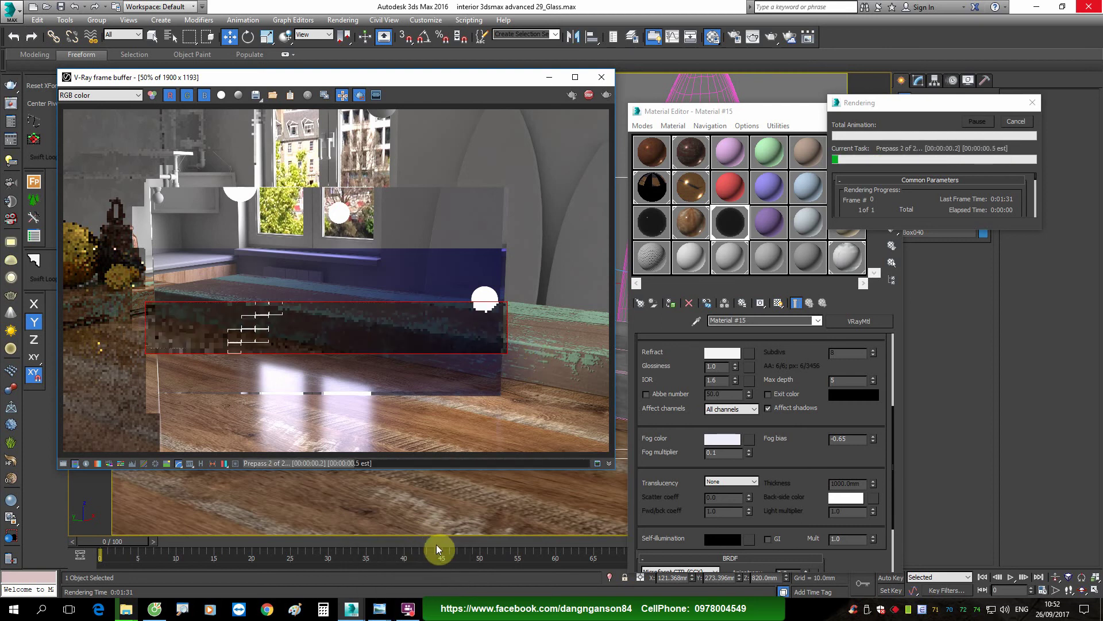
left_click(408, 608)
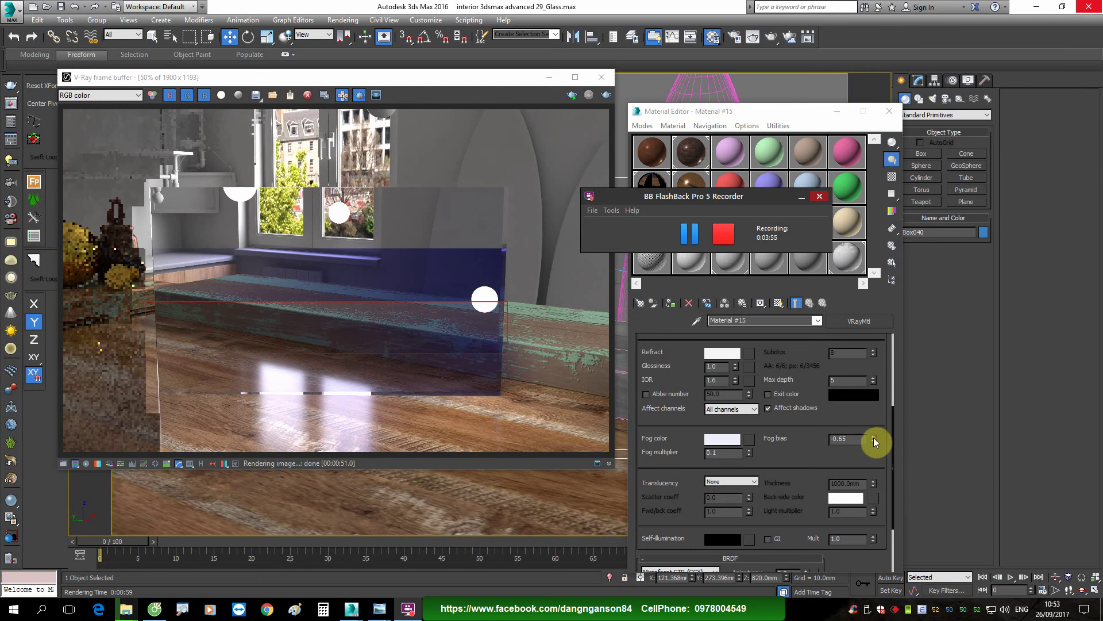
left_click_drag(873, 438, 875, 465)
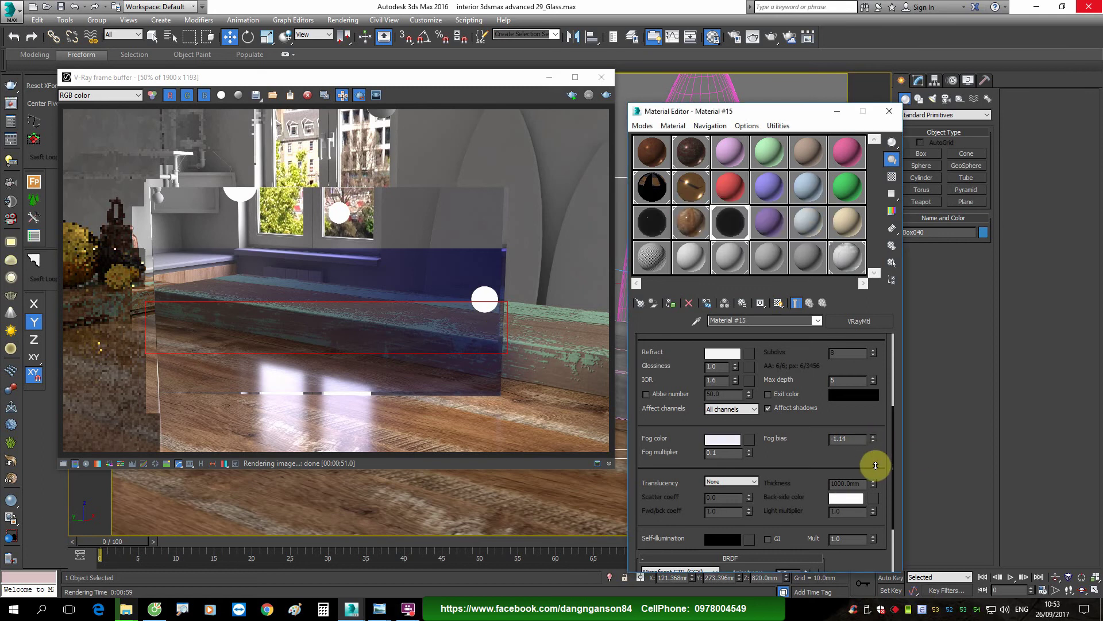
left_click(606, 94)
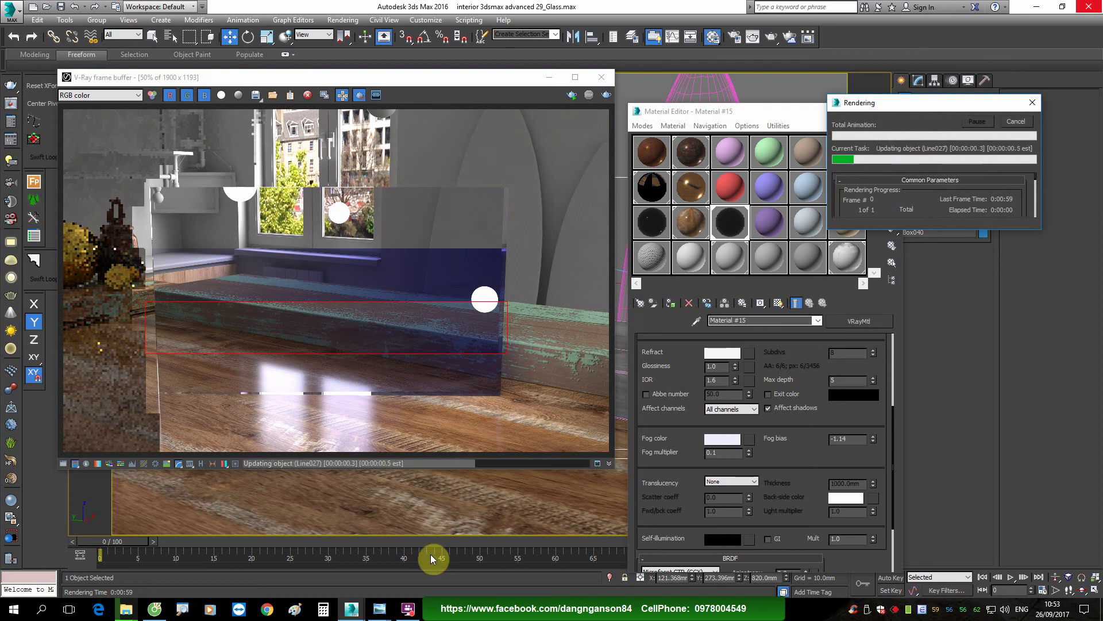
Step: Set the fog multiplier to 0.05 and re-render the region
left_click(408, 607)
left_click(685, 230)
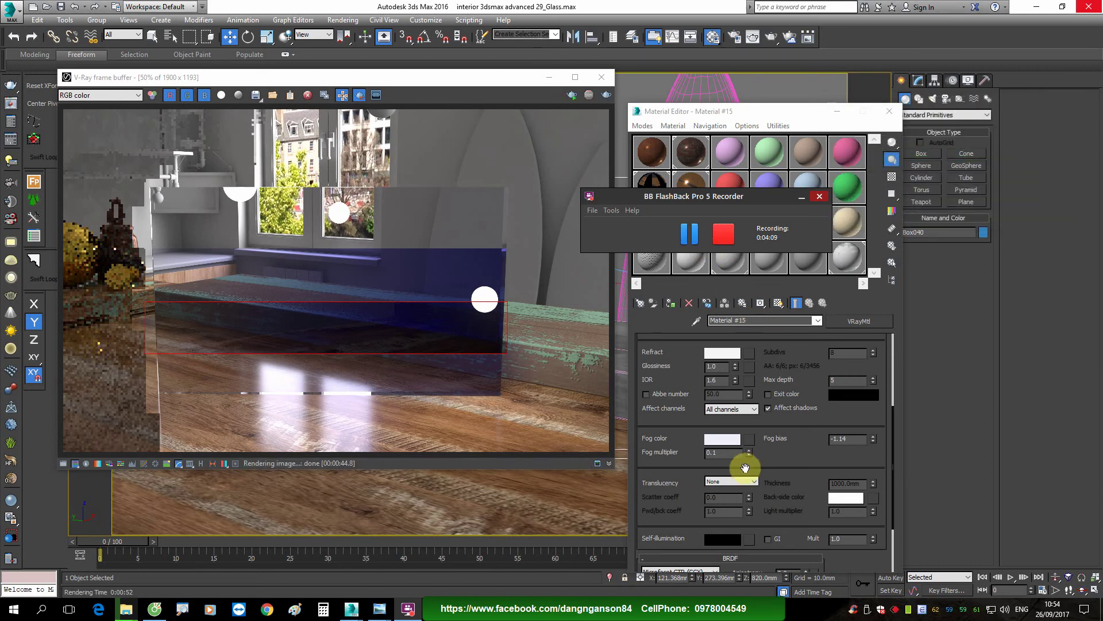
left_click(717, 454)
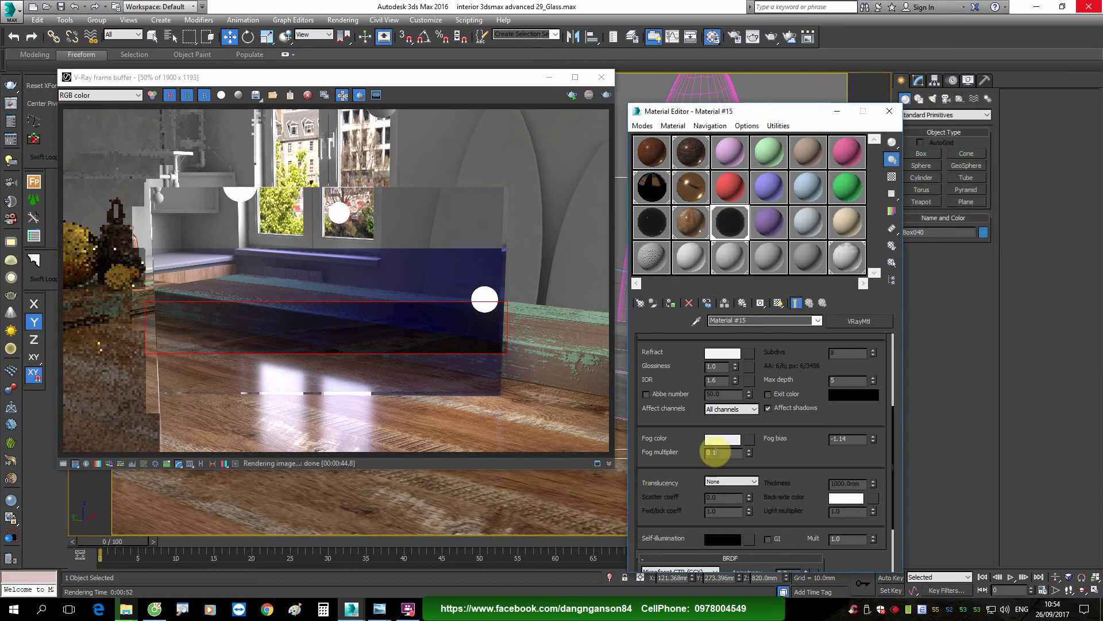
double_click(719, 452)
type("0.05")
key("Return")
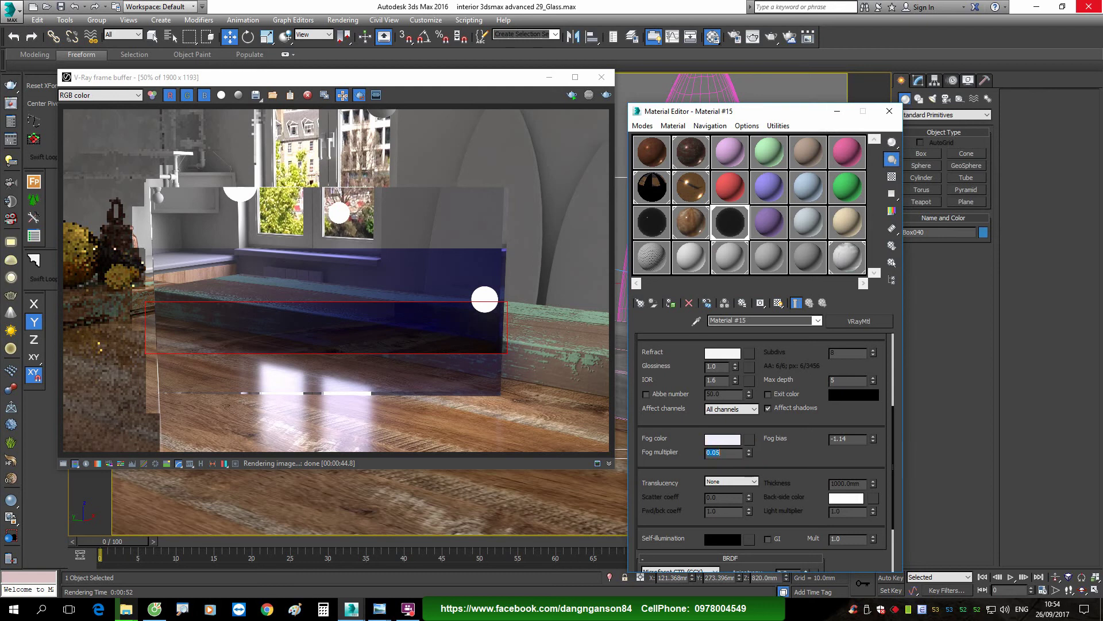
left_click(604, 96)
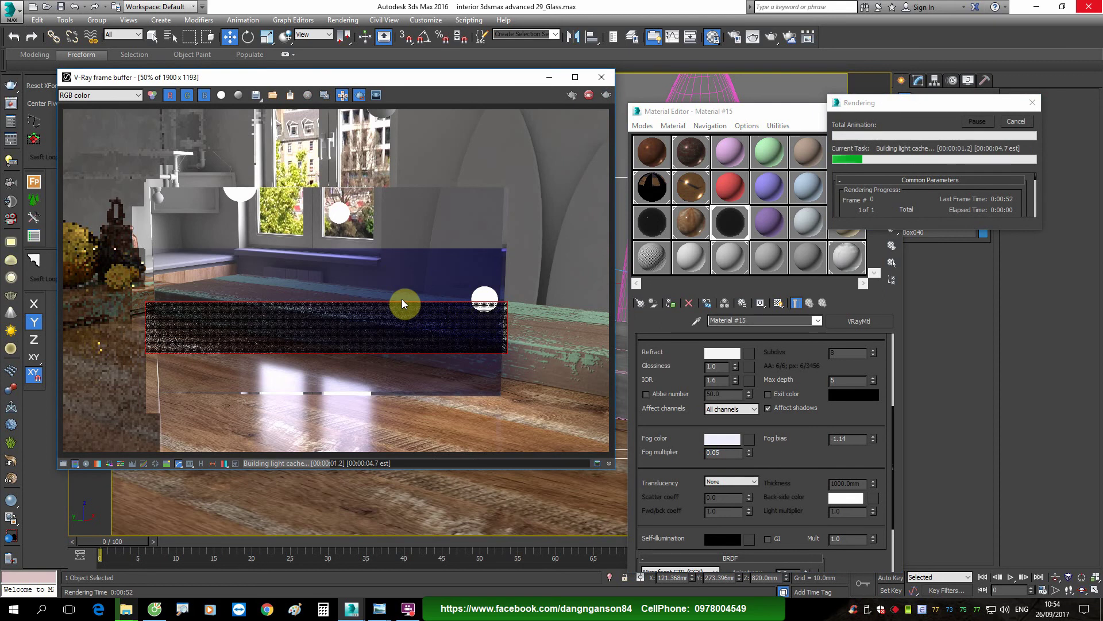
left_click(408, 608)
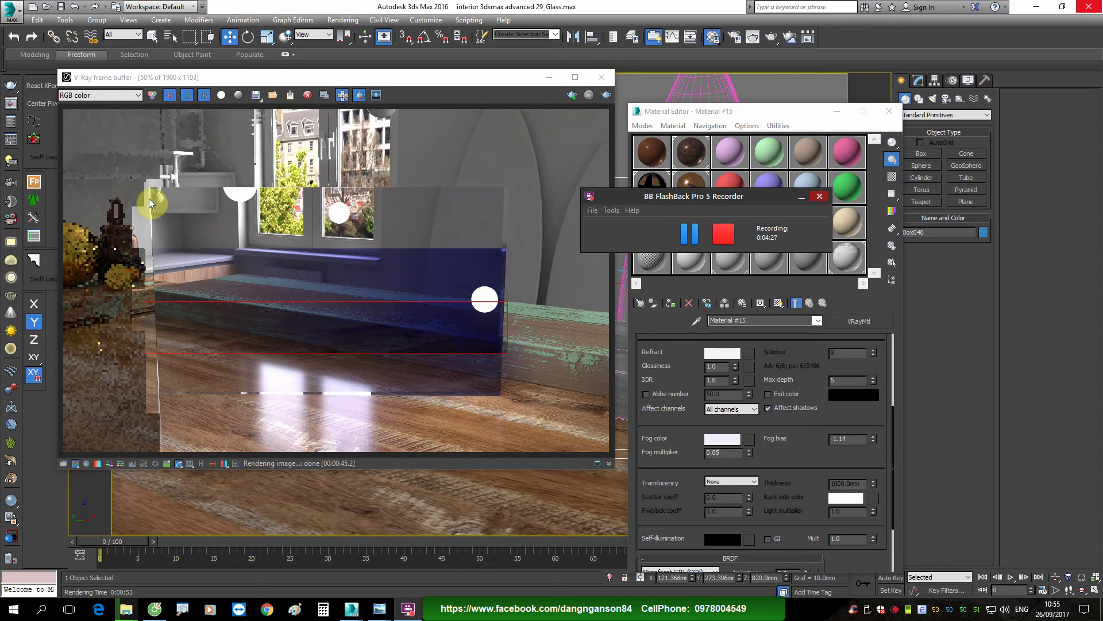
Step: Move the region back to the upper strip, set fog multiplier 0.03, and re-render
left_click_drag(144, 181, 515, 219)
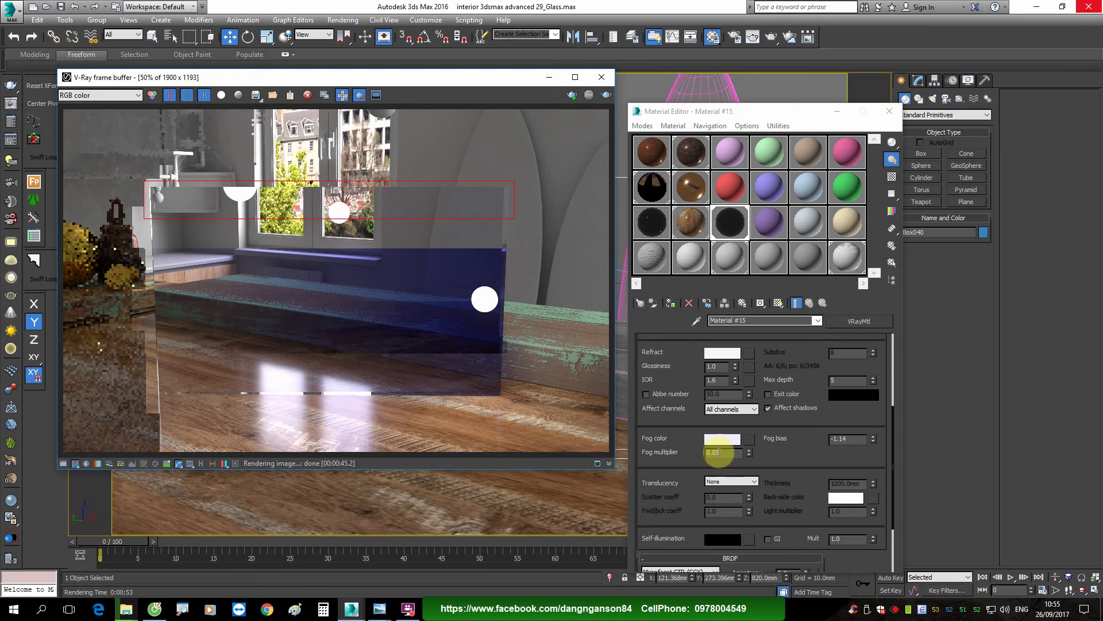
left_click_drag(717, 452, 733, 452)
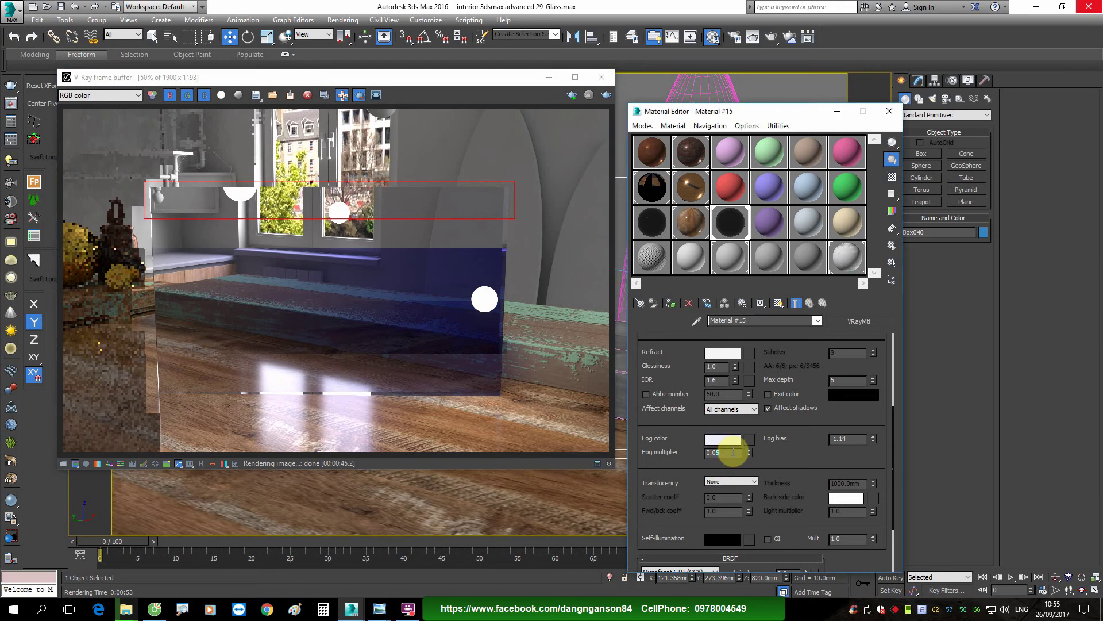
type("0.03")
left_click(607, 95)
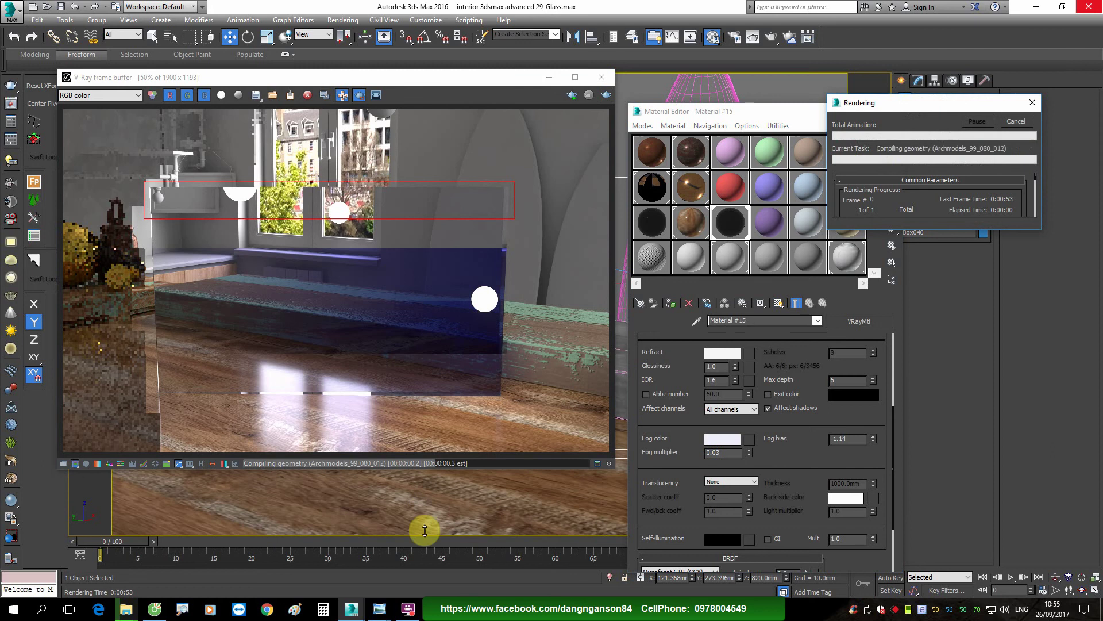
left_click(408, 609)
left_click(693, 231)
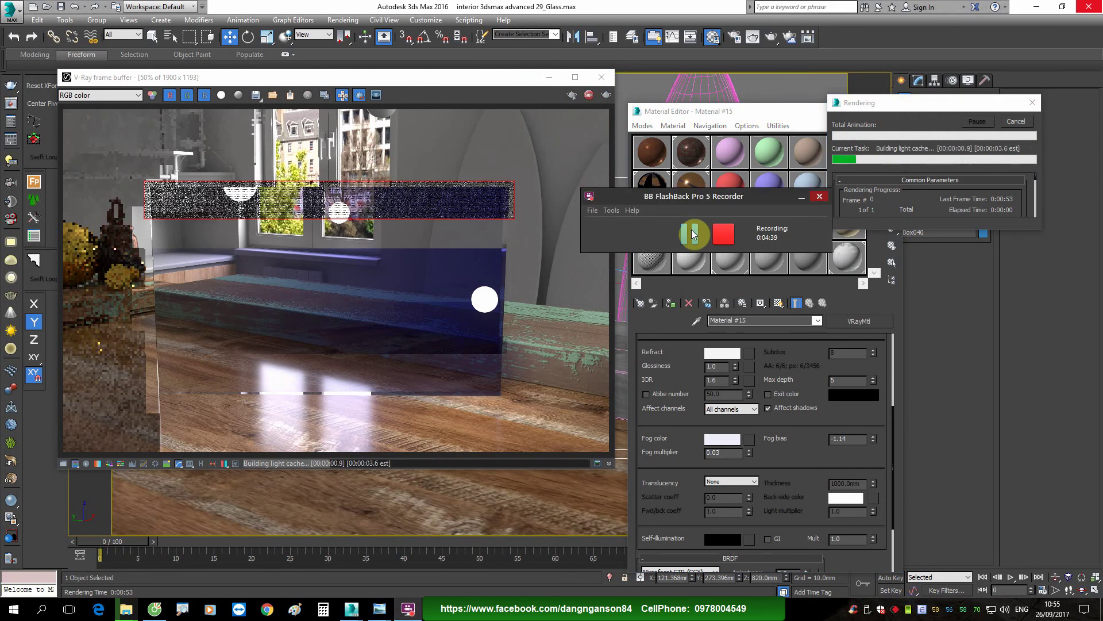
left_click(691, 229)
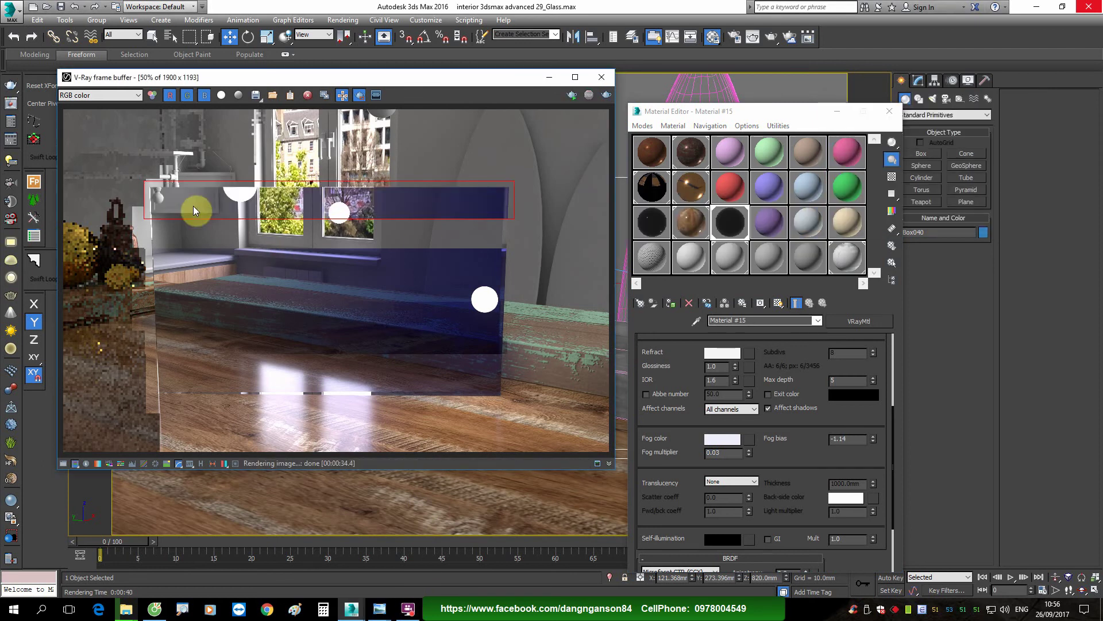
Step: Enlarge the frame buffer, view the full render at 100%, then mark a lower-right region
left_click_drag(613, 471, 688, 572)
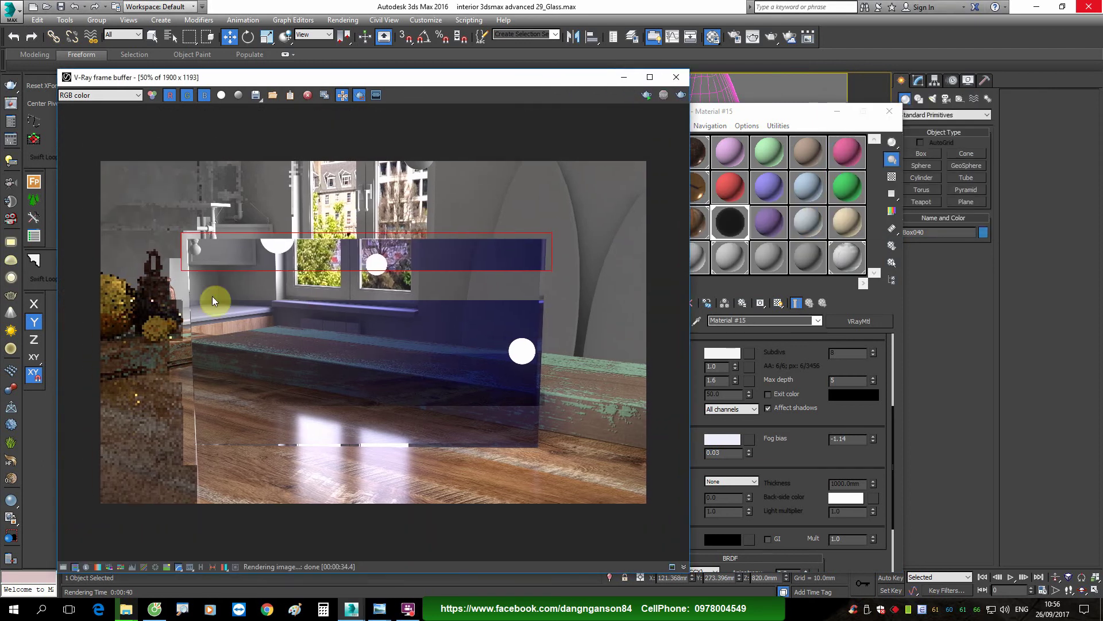
scroll(216, 298, "up", 2)
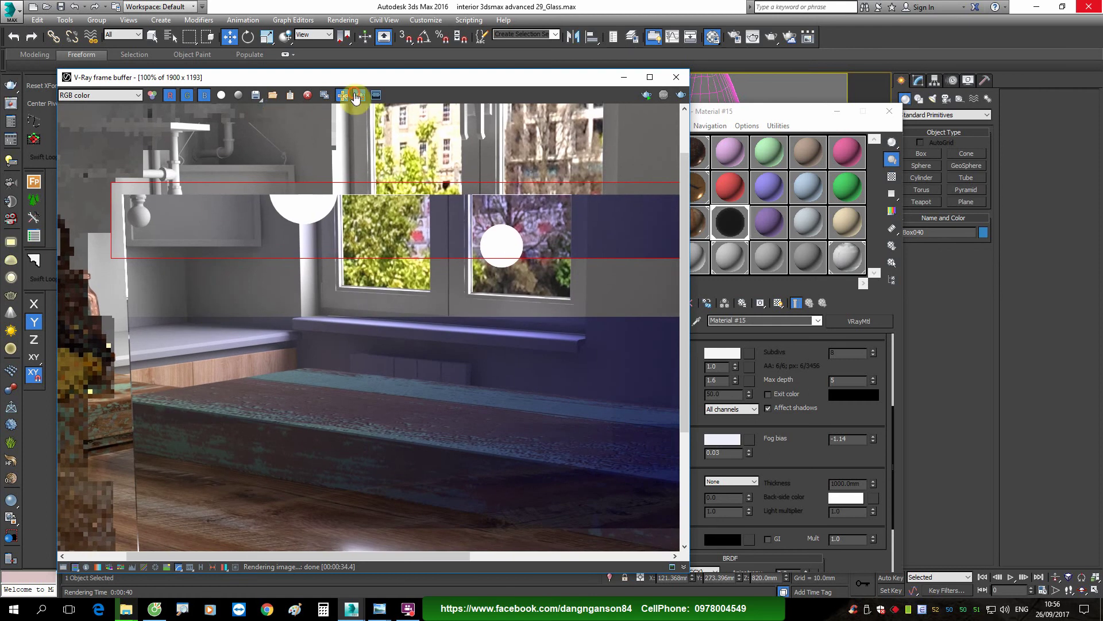
left_click(359, 95)
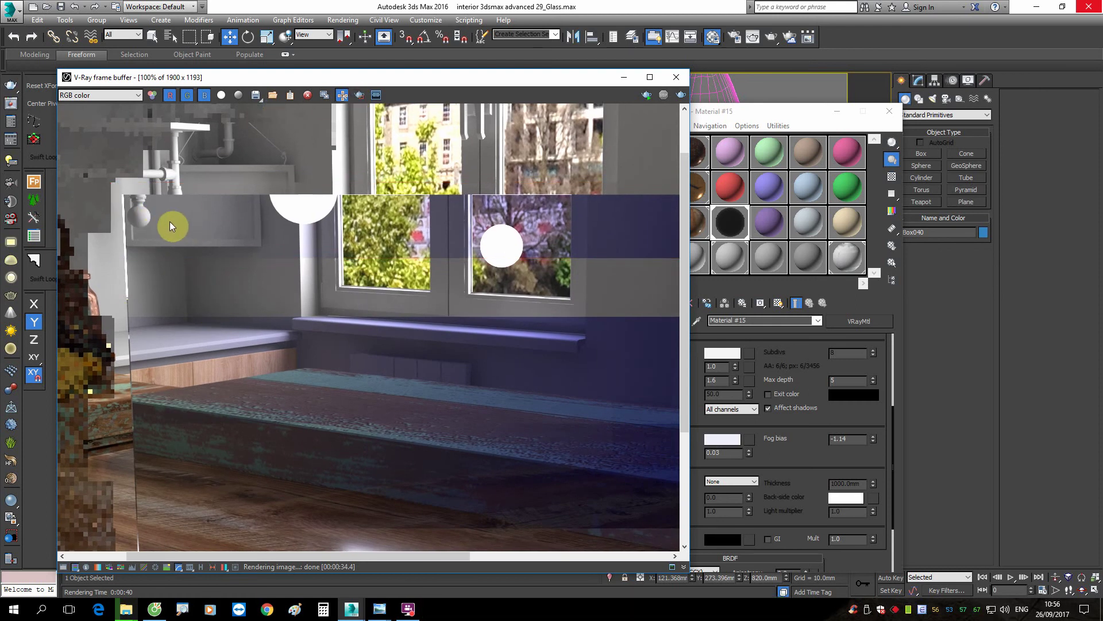
middle_click_drag(240, 274, 211, 246)
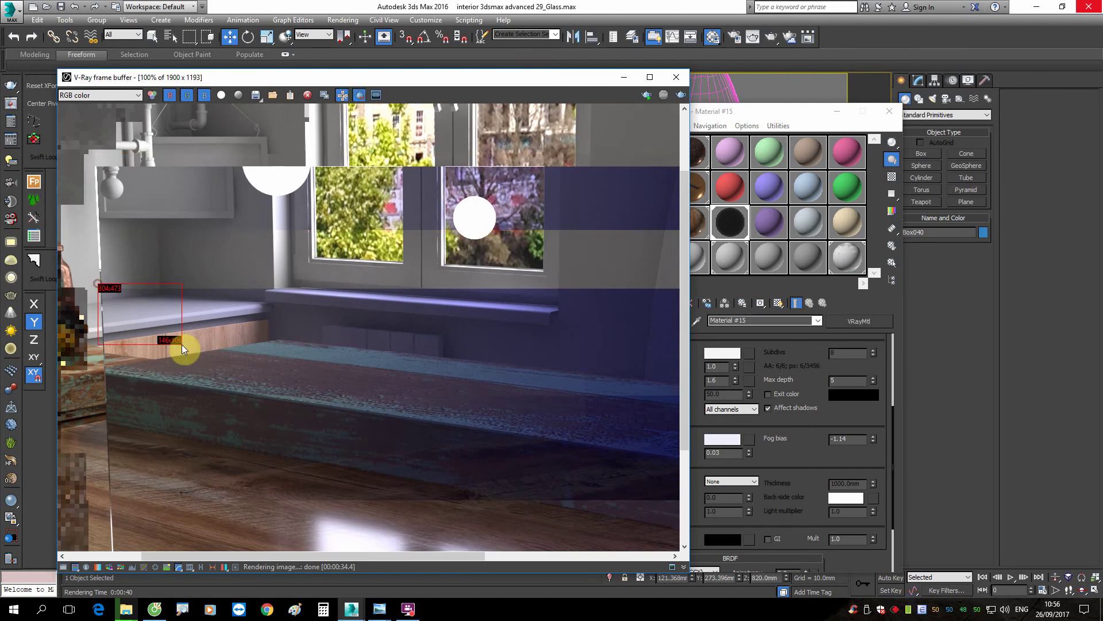
scroll(182, 343, "down", 1)
scroll(583, 323, "up", 1)
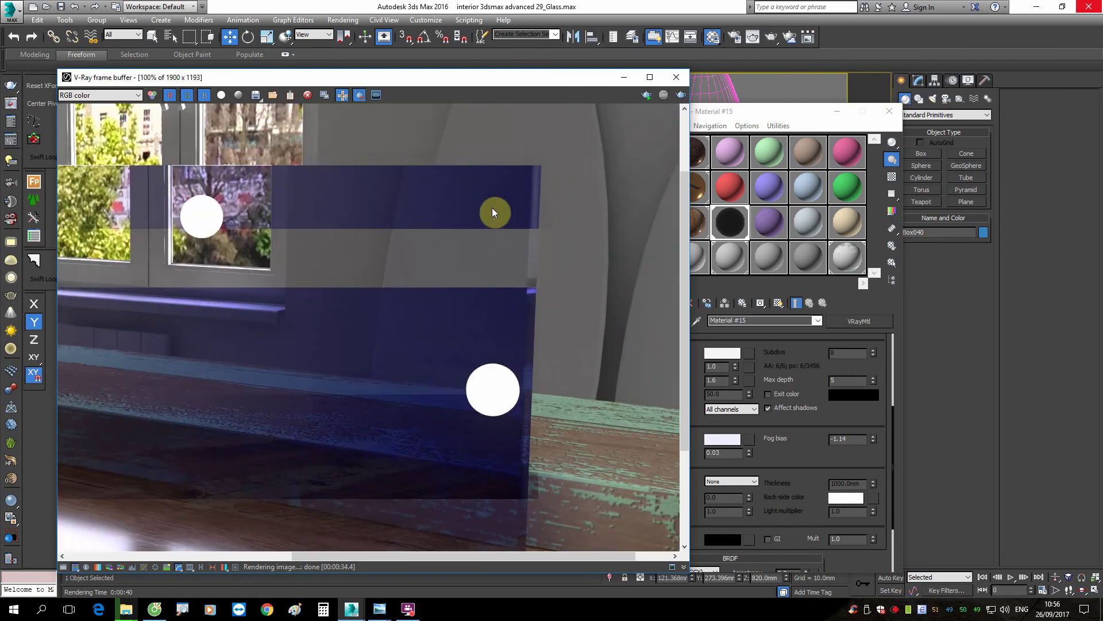
left_click_drag(442, 297, 542, 386)
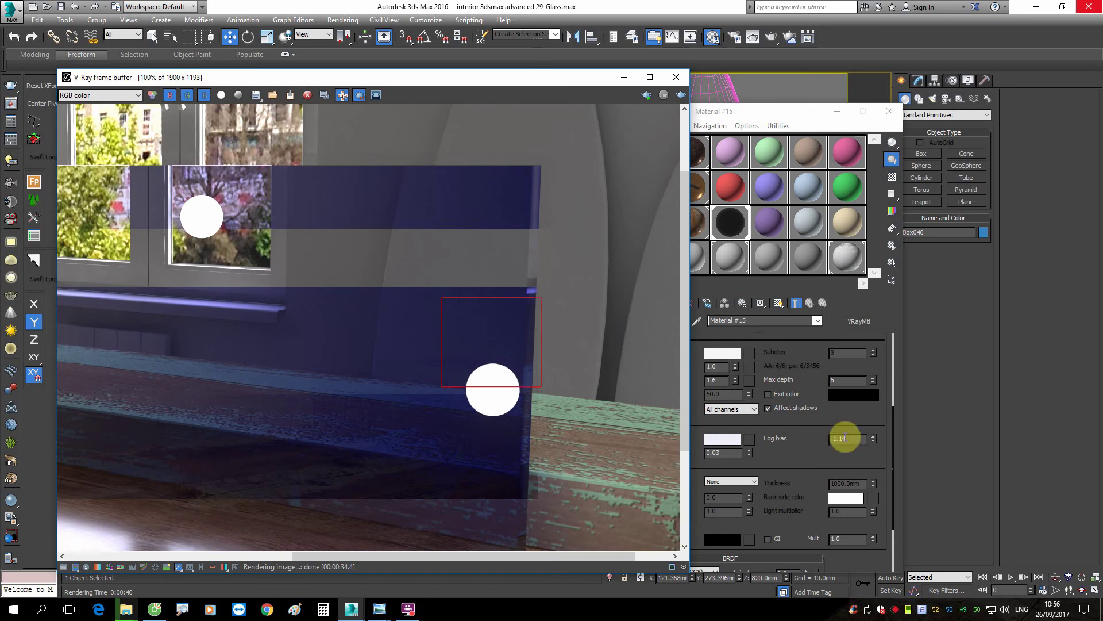
mouse_move(380, 609)
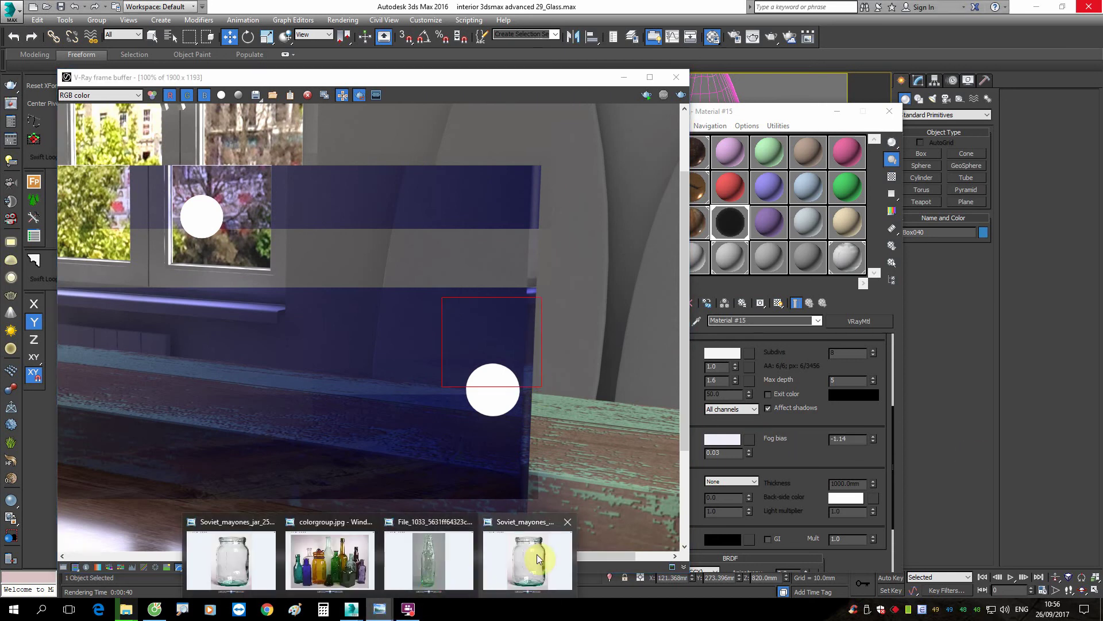
left_click(529, 554)
Step: Compare the render with the glass jar reference photo, then minimize it
left_click(512, 334)
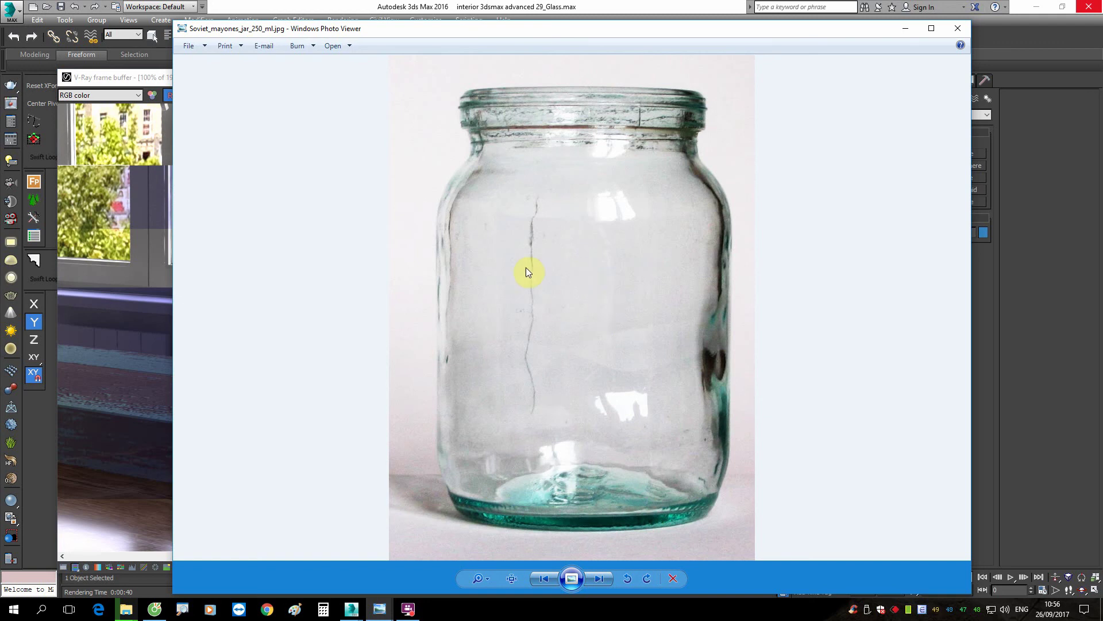
left_click(906, 29)
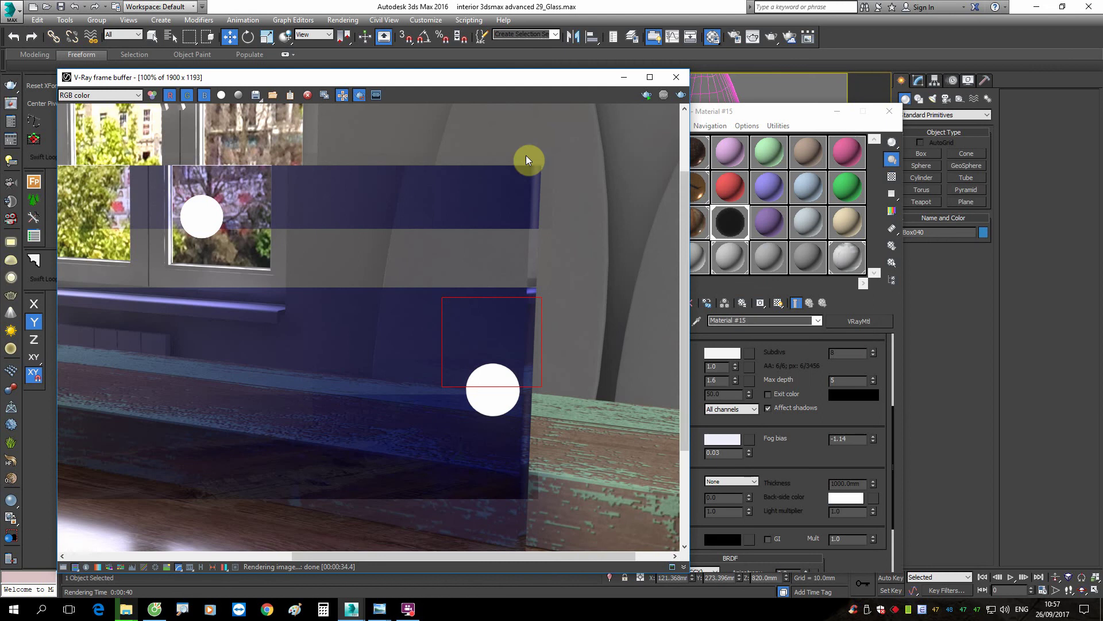
scroll(525, 158, "down", 2)
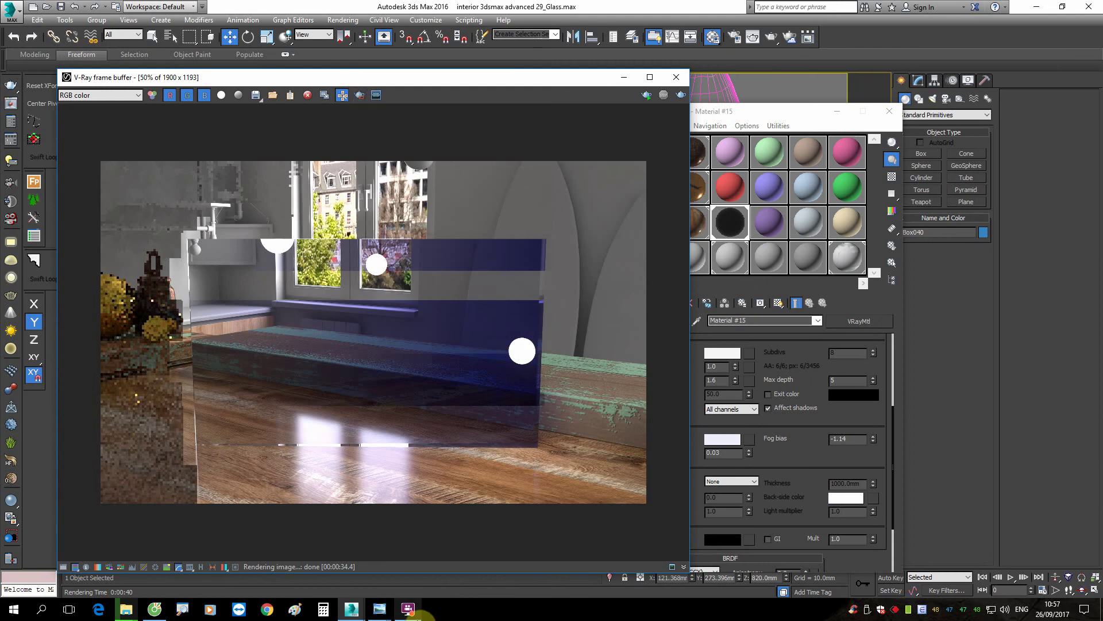
left_click(415, 613)
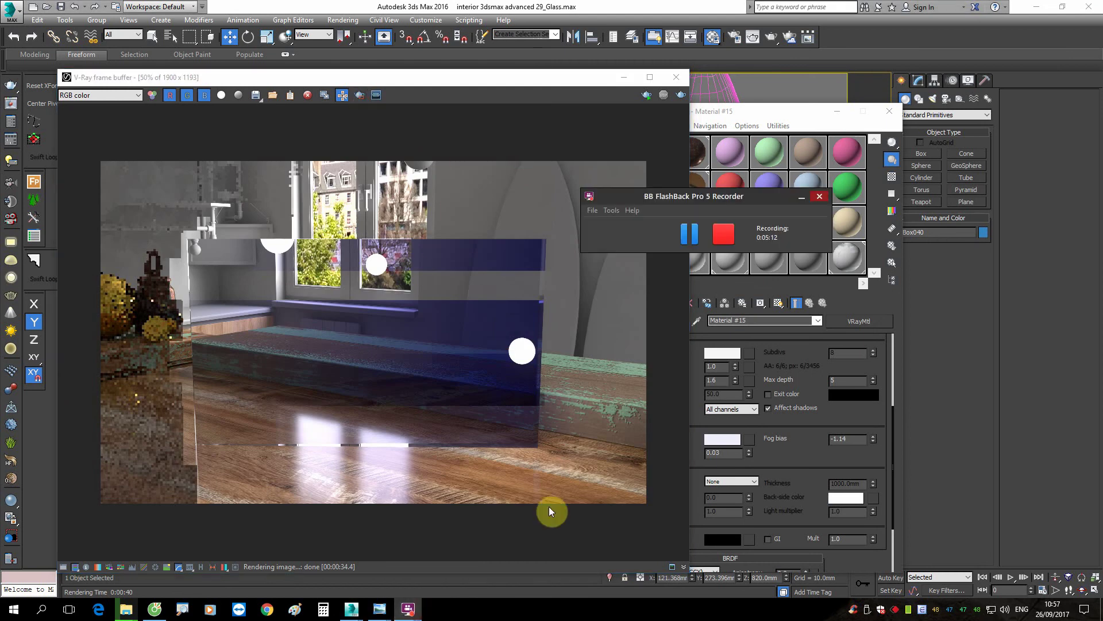
left_click(398, 431)
mouse_move(126, 609)
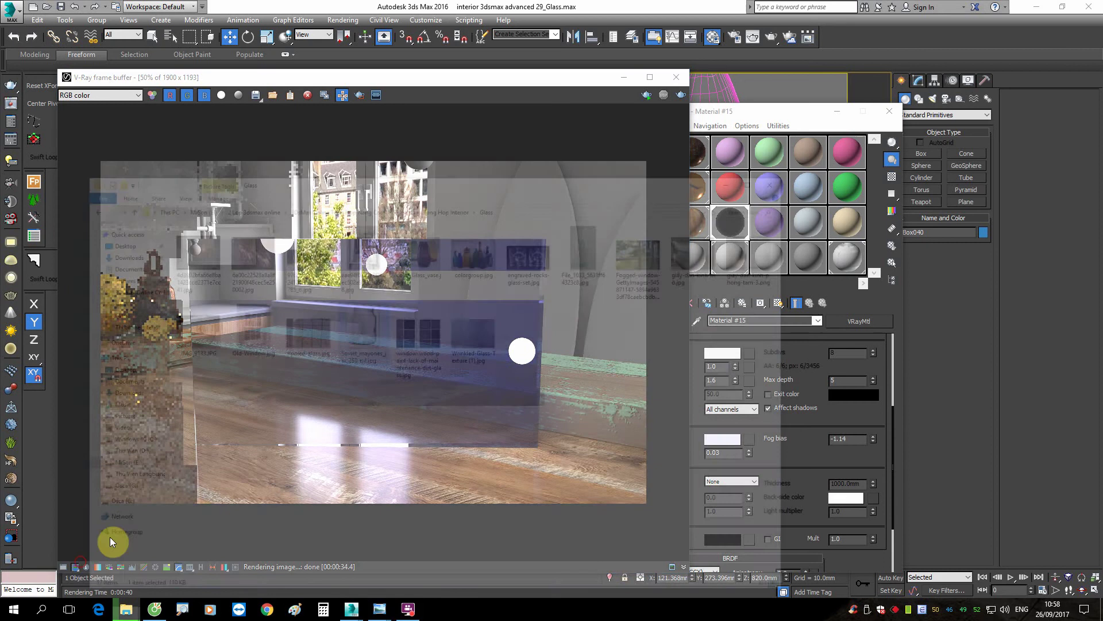
Step: Open and zoom into the frosted office glass photo giấy-dán-kính-mờ.jpg, then minimize it
left_click(111, 537)
double_click(801, 166)
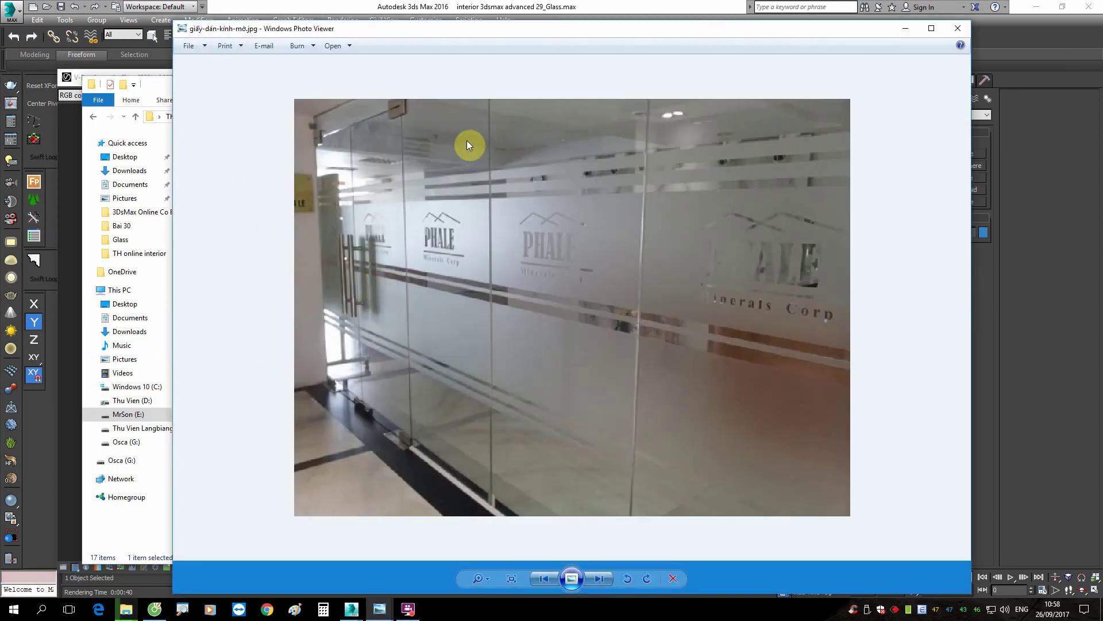
scroll(461, 131, "up", 1)
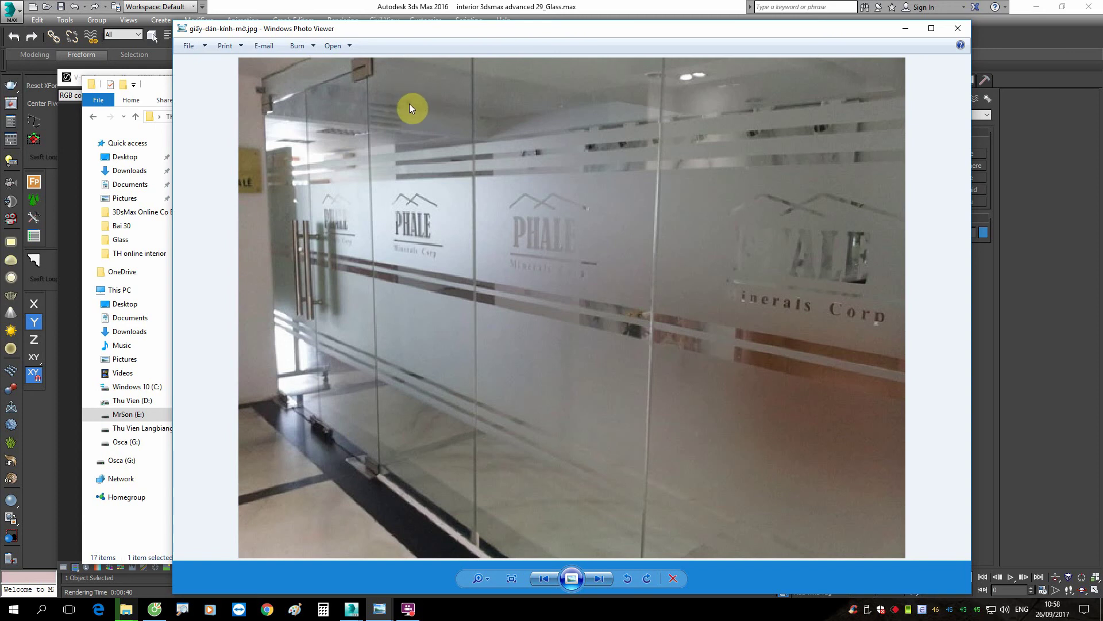
left_click(905, 32)
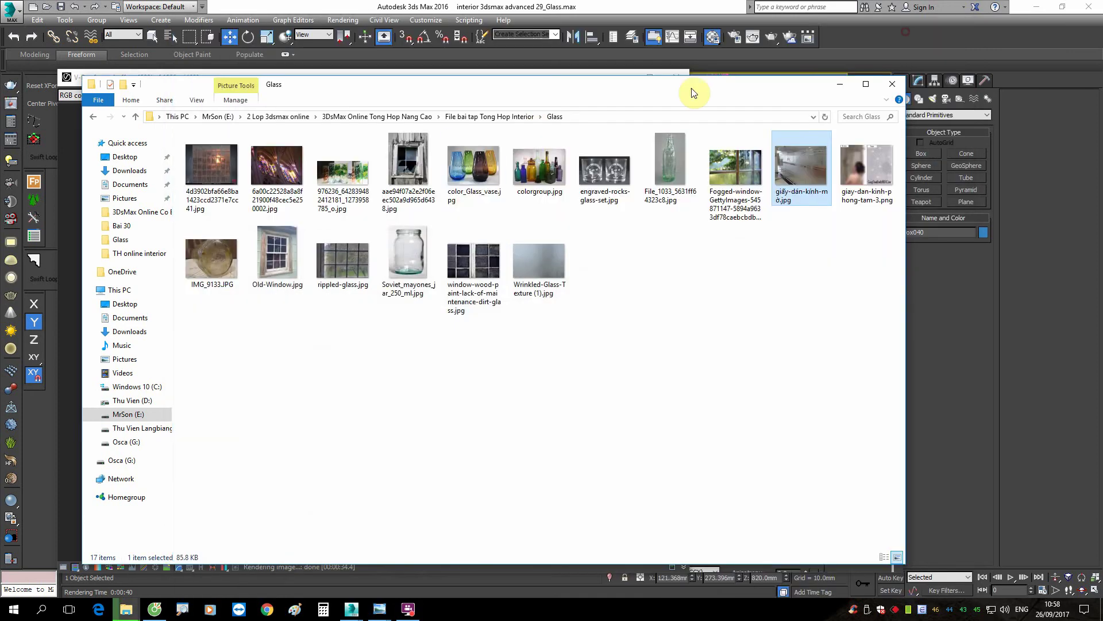
Step: Pick a fresh material slot and name it Glass 30
left_click(843, 85)
left_click(624, 77)
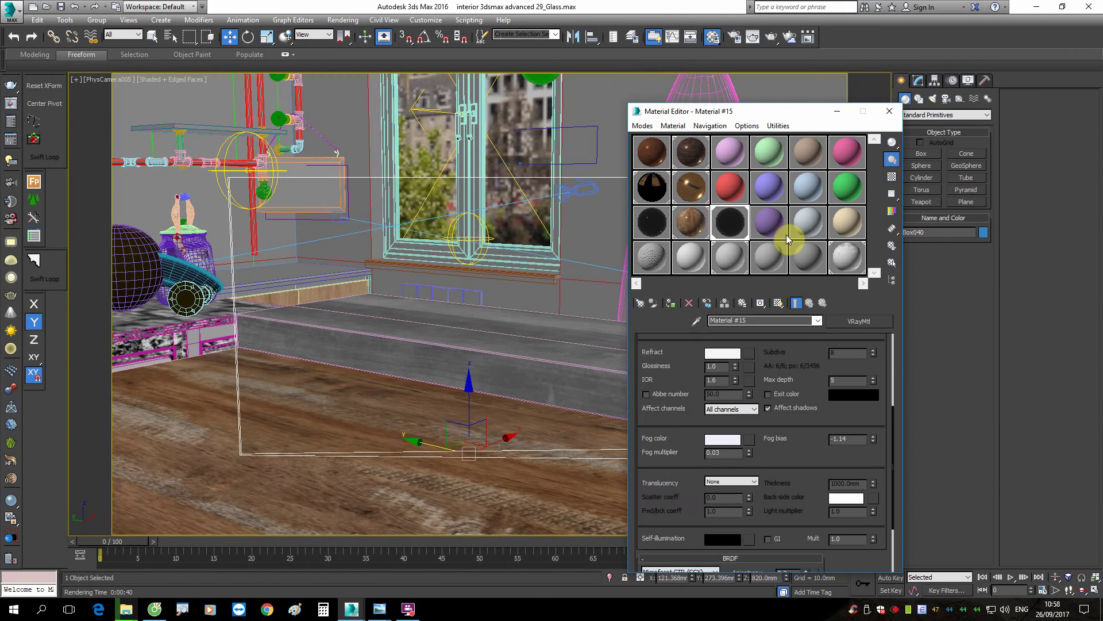
left_click(781, 230)
left_click(764, 323)
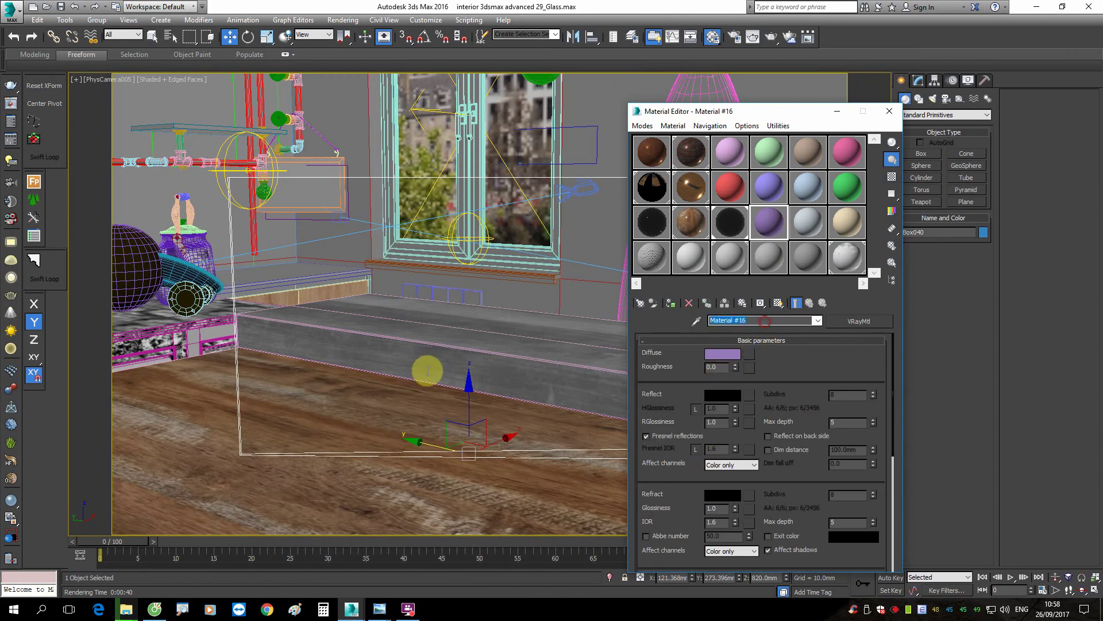
type("Glass 30")
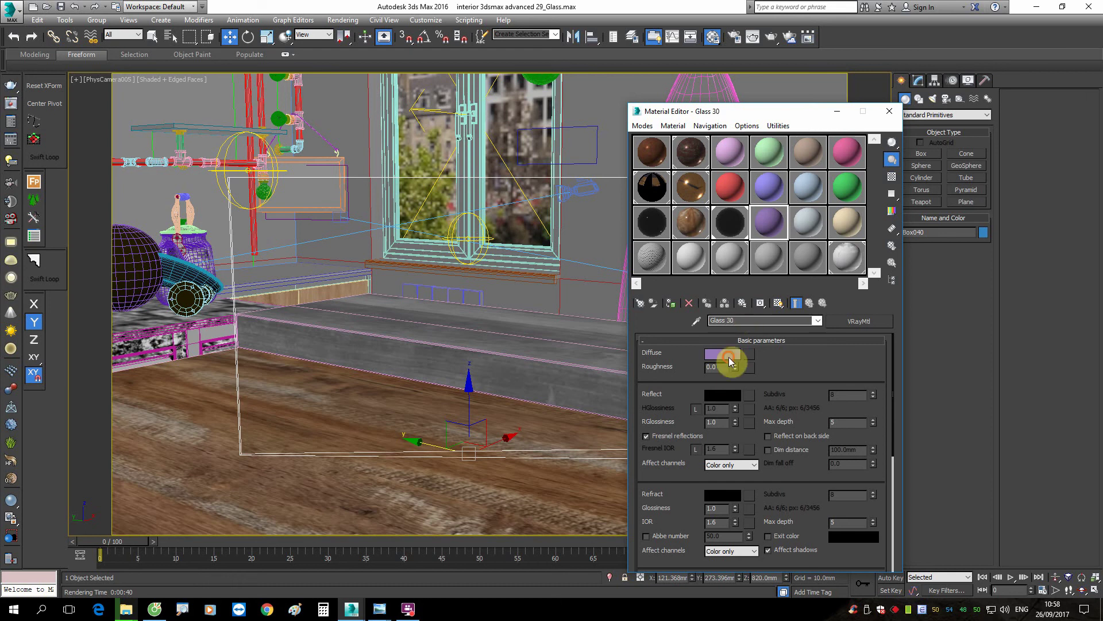
Step: Make Glass 30's diffuse colour near black (value 2)
left_click(725, 355)
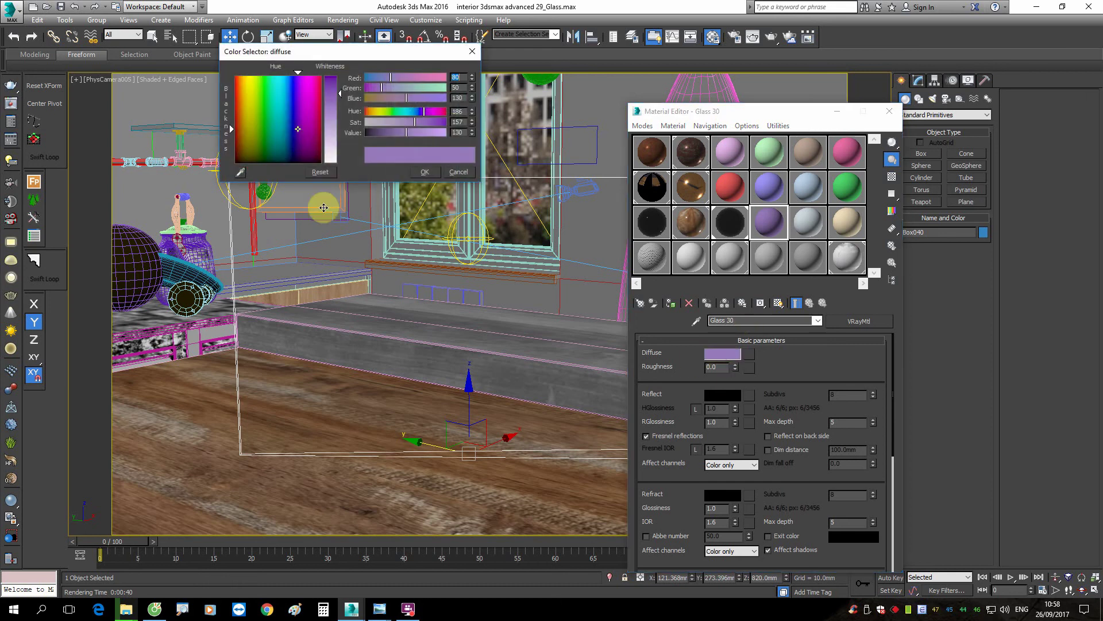
left_click_drag(298, 129, 298, 163)
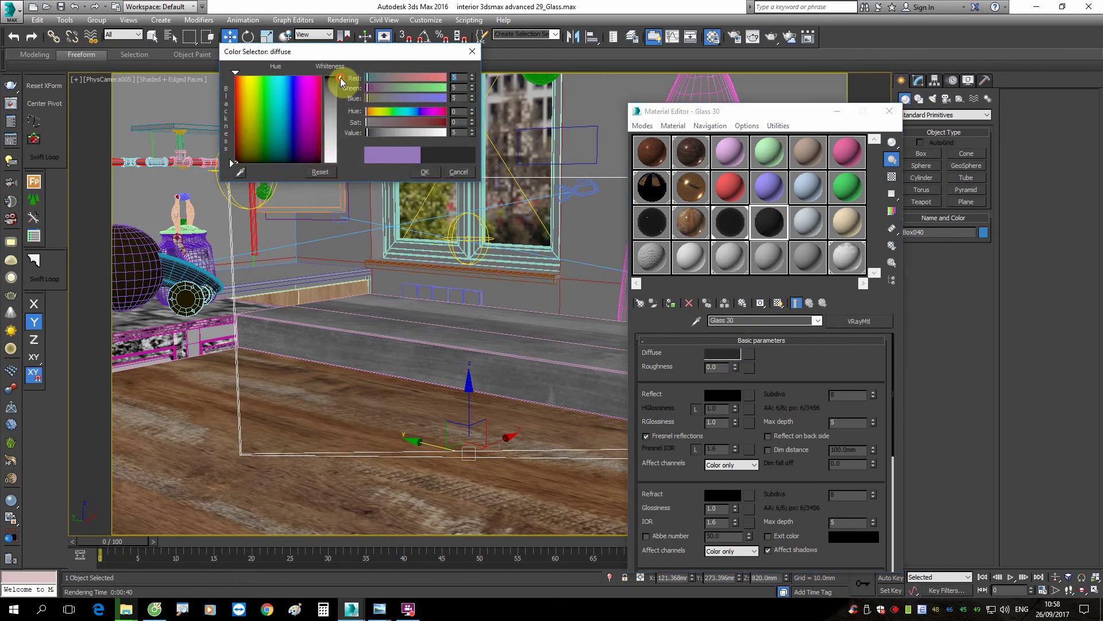
left_click(472, 135)
left_click(473, 135)
left_click(472, 135)
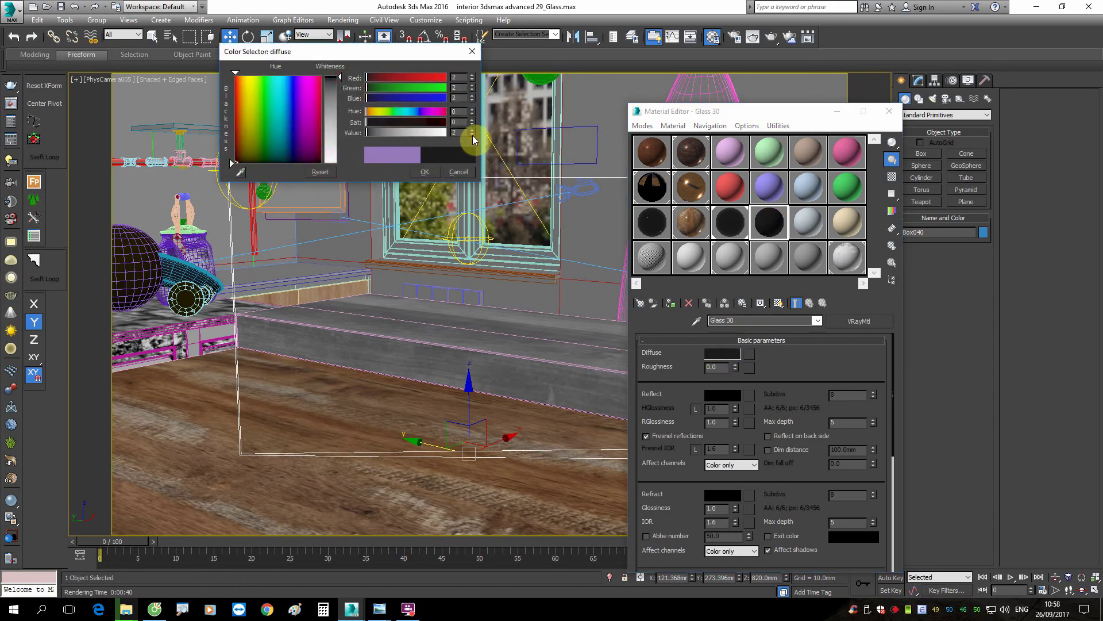
left_click(435, 172)
left_click(654, 224)
left_click(770, 224)
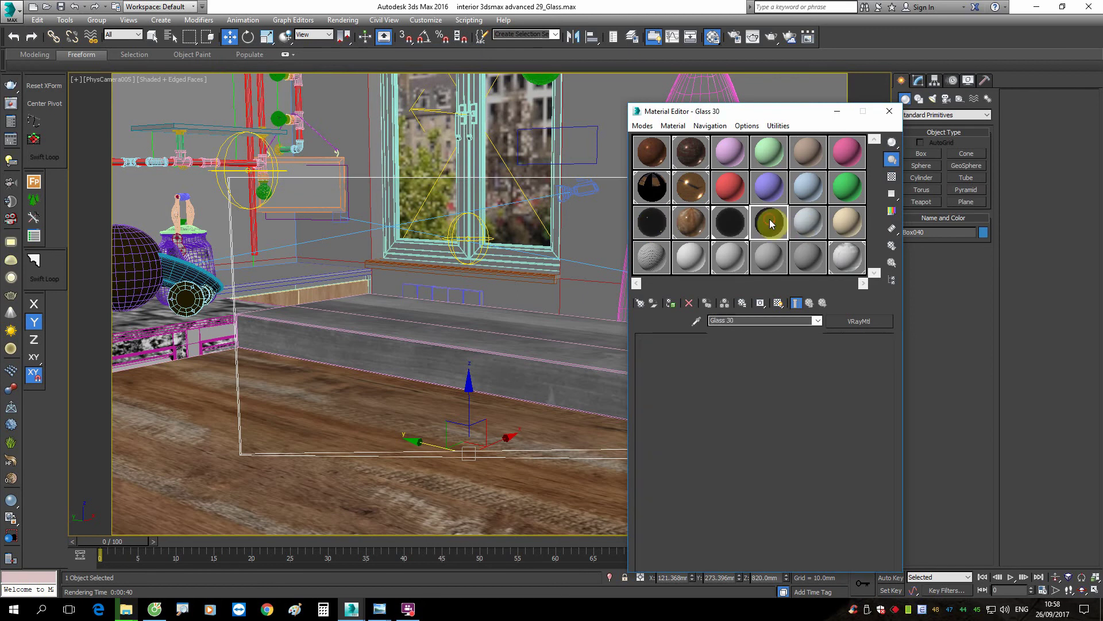
Step: Set Glass 30's reflection colour to light grey
left_click(721, 394)
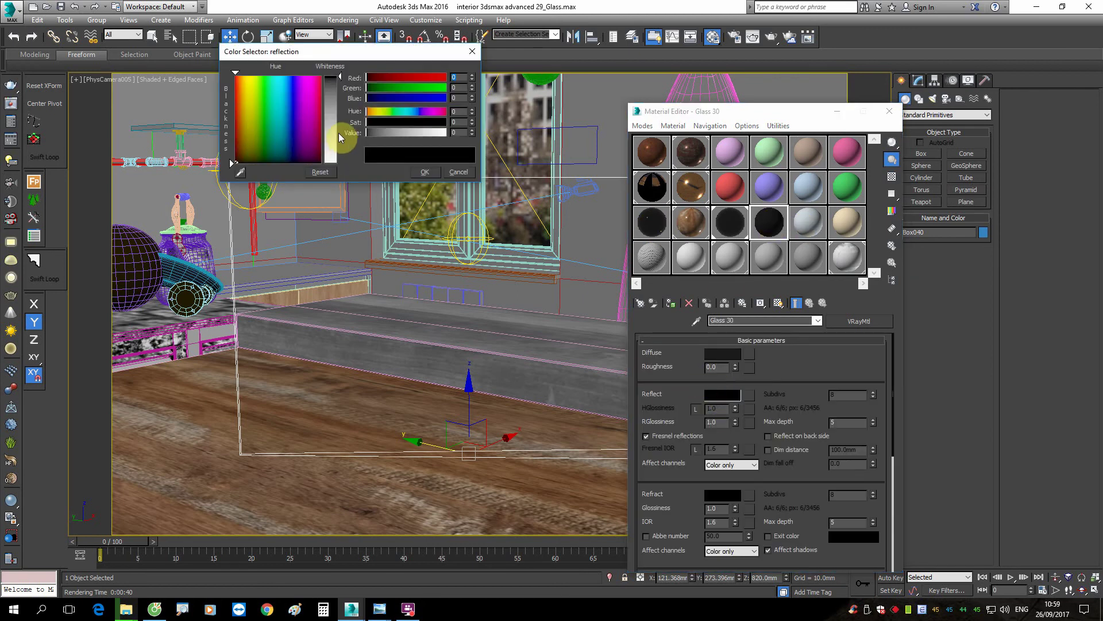
left_click(339, 132)
left_click(425, 172)
scroll(760, 373, "down", 2)
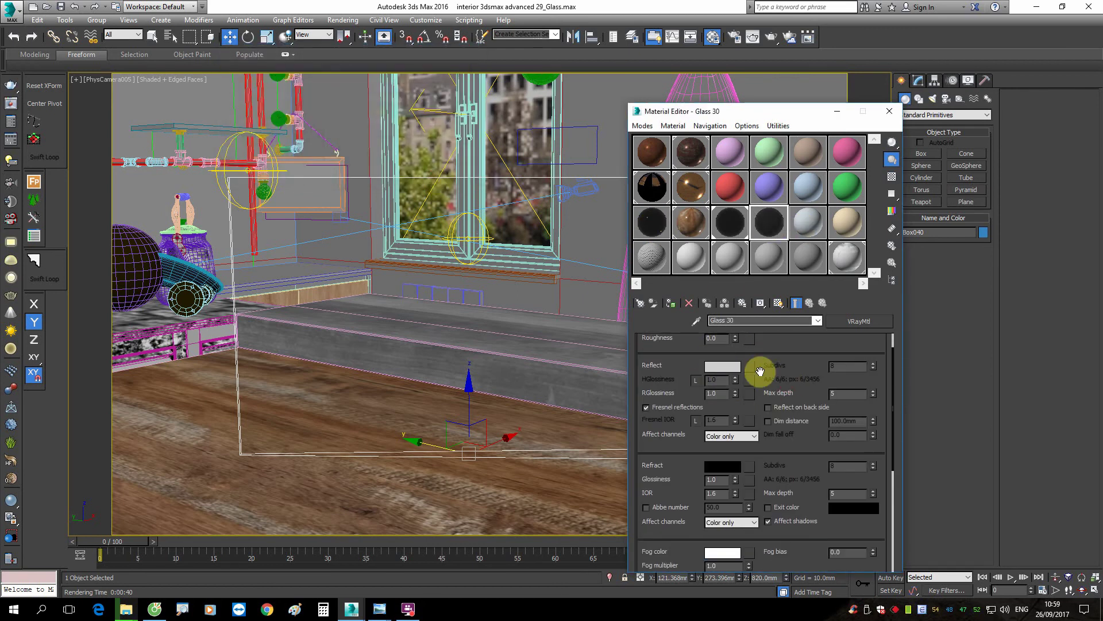
Step: Make the refraction colour light grey, affecting all channels
left_click(723, 466)
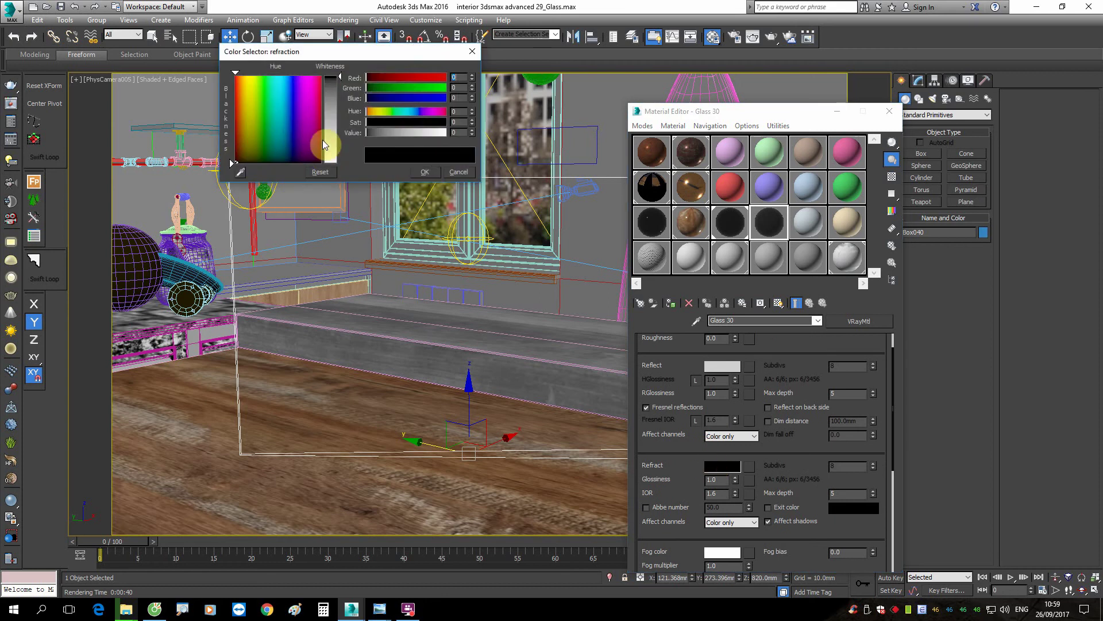
left_click(339, 157)
left_click(426, 173)
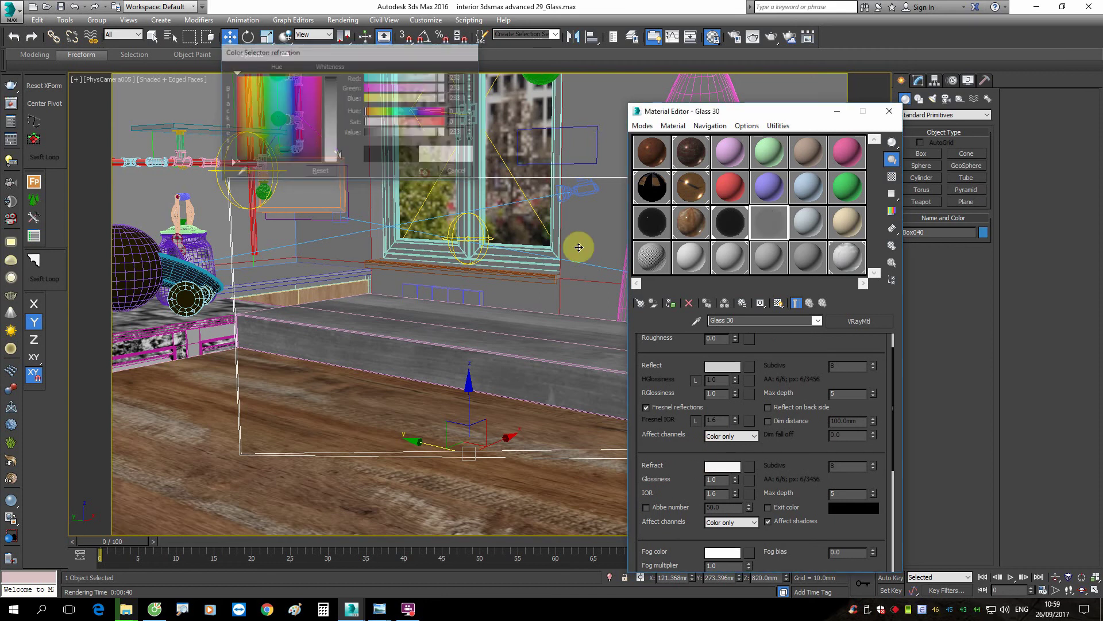
left_click(719, 522)
left_click(727, 557)
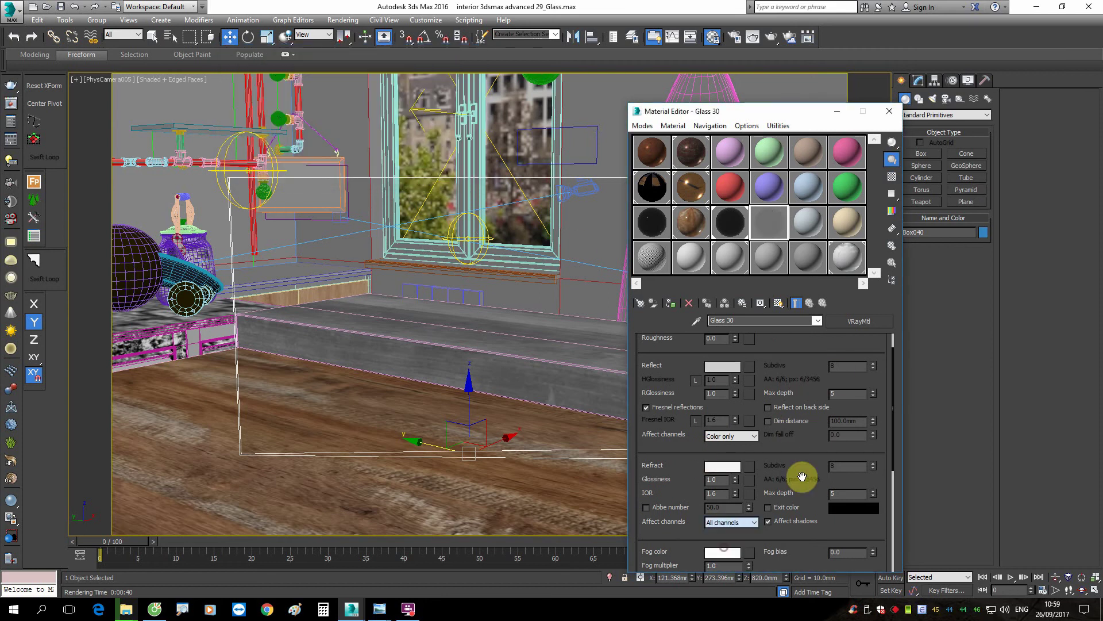
scroll(812, 374, "up", 2)
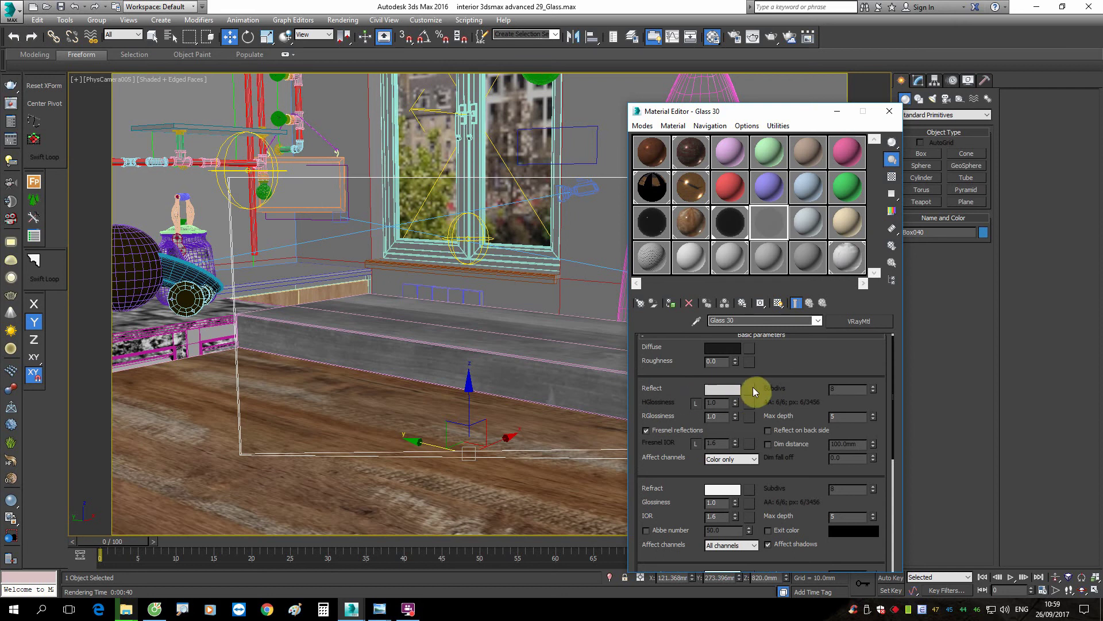
Step: Add a Bitmap to the Reflect slot and browse to the Texture DIRT folder
left_click(751, 391)
double_click(173, 183)
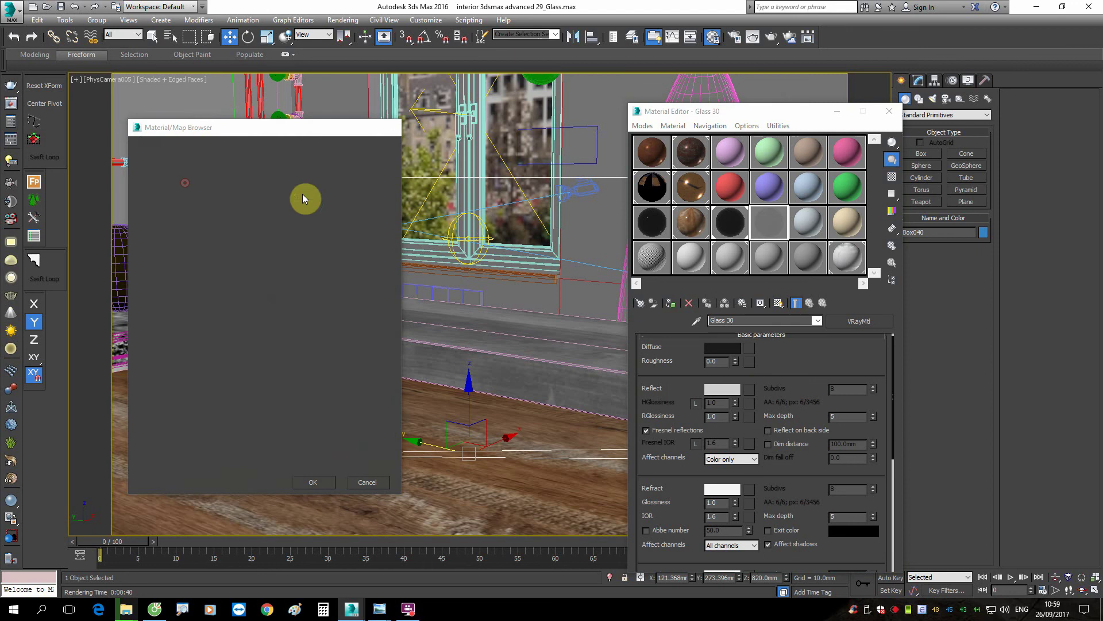
left_click(242, 49)
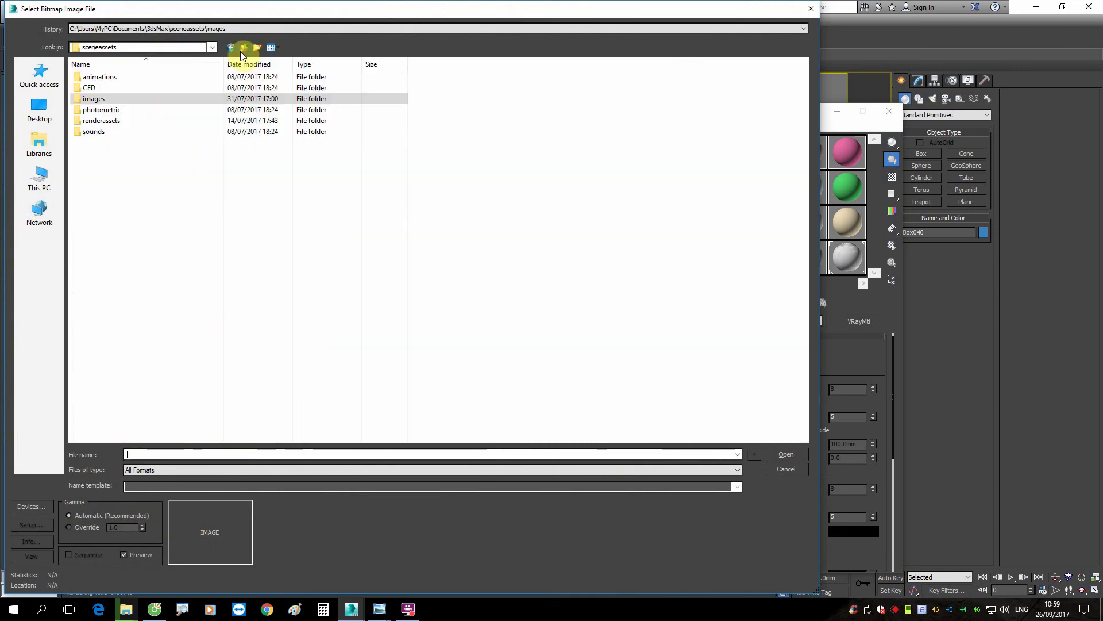
left_click(39, 178)
double_click(377, 158)
double_click(125, 77)
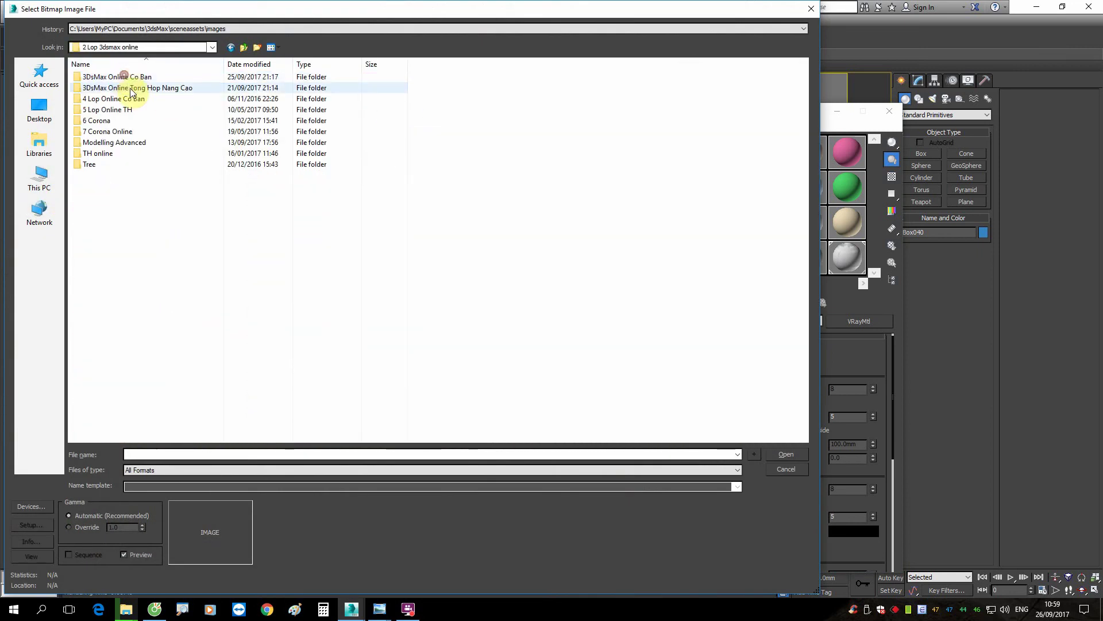
double_click(131, 90)
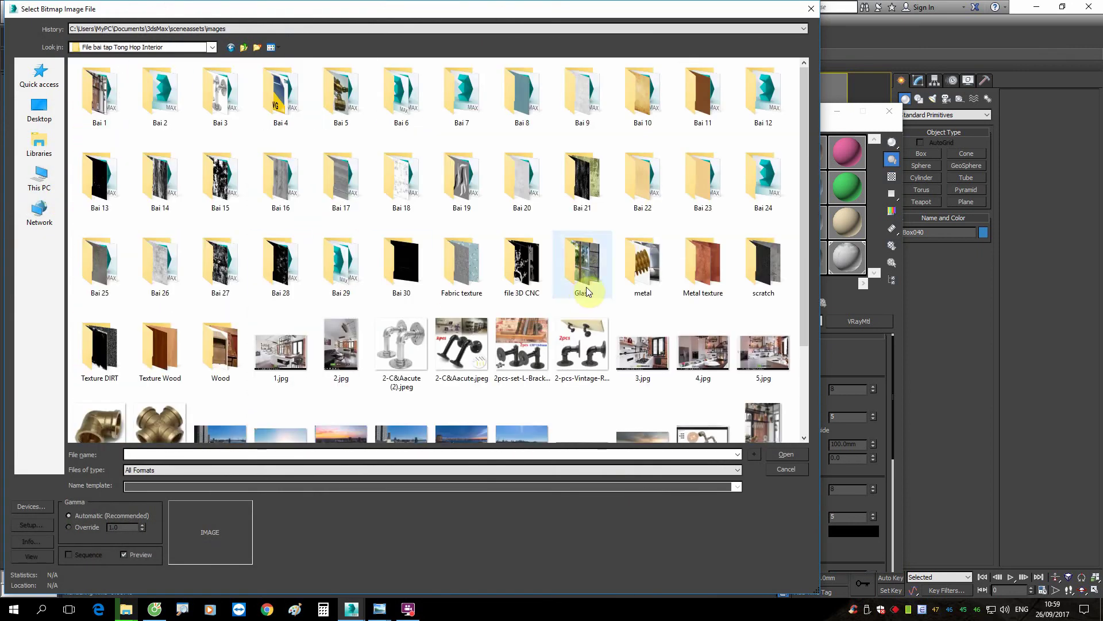
left_click(115, 359)
double_click(116, 360)
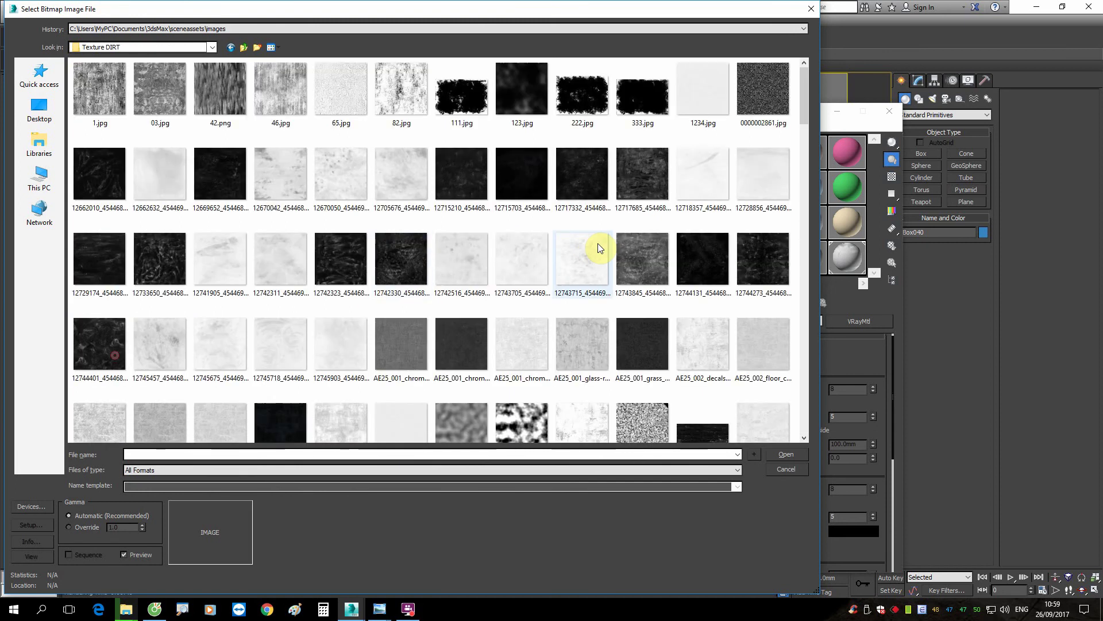
Step: Preview AE25_002_floor_glossiness_001.JPG, then open it in Adobe Photoshop
scroll(598, 244, "down", 5)
left_click(92, 299)
right_click(92, 299)
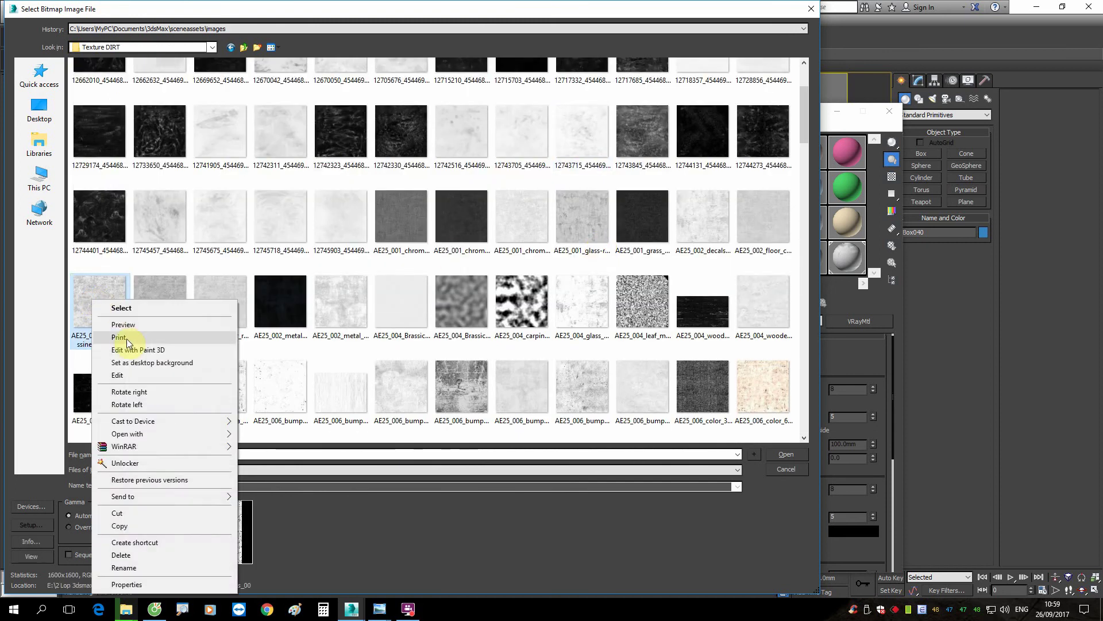
left_click(136, 326)
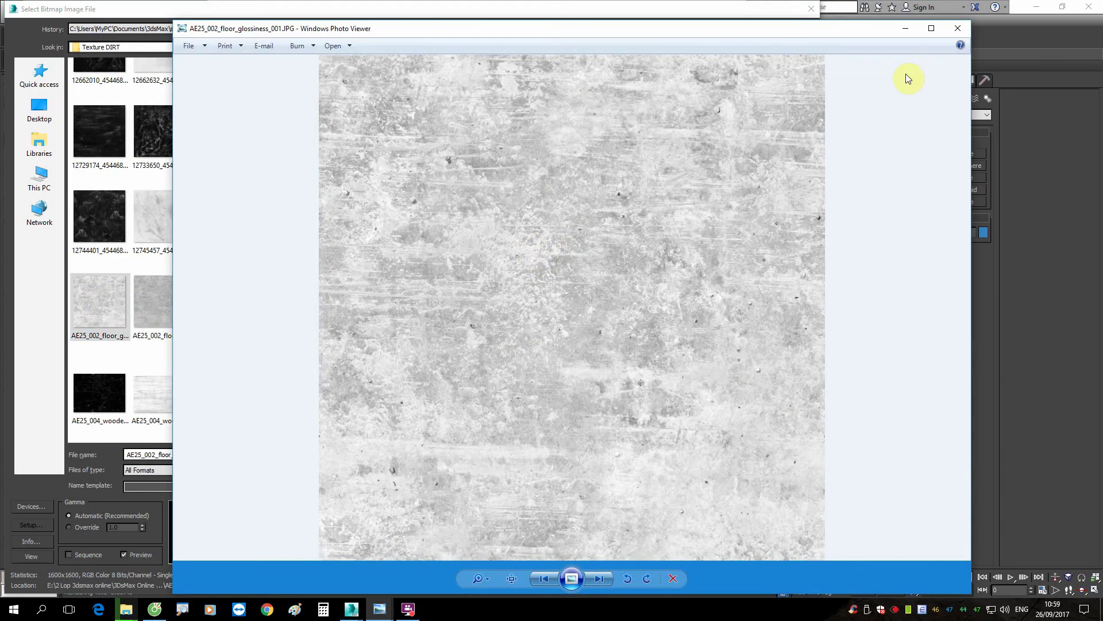
left_click(957, 29)
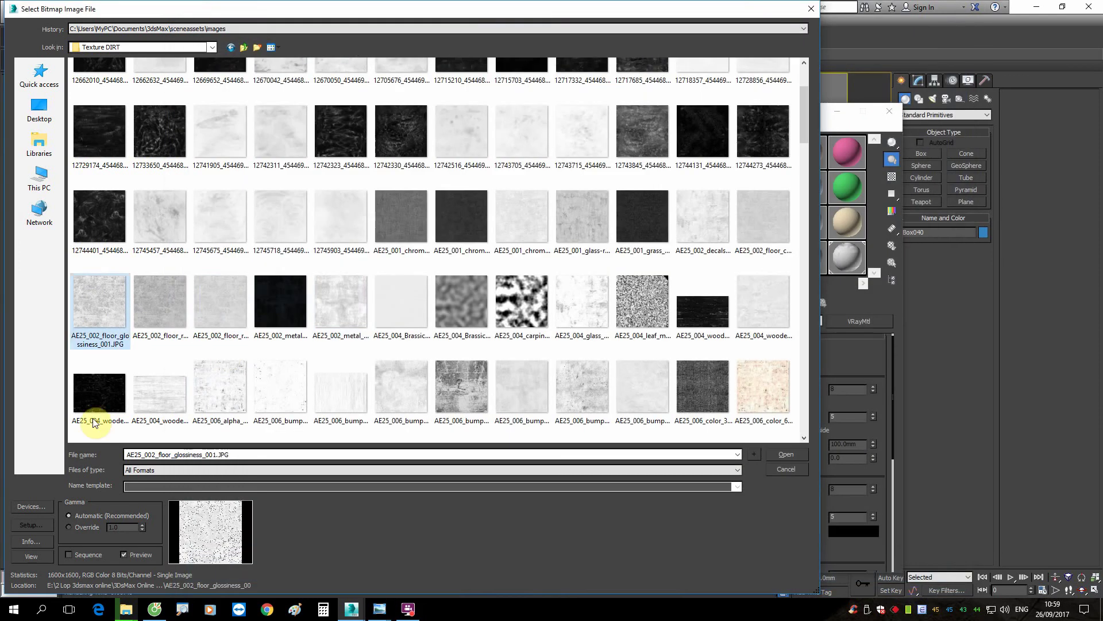
right_click(105, 298)
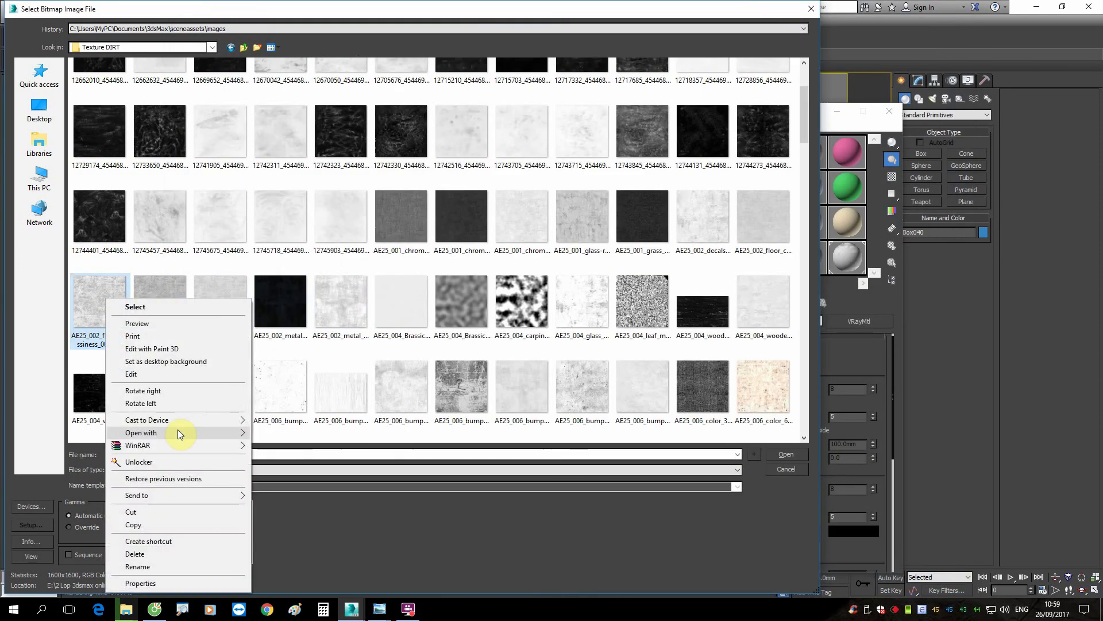
mouse_move(141, 432)
left_click(305, 434)
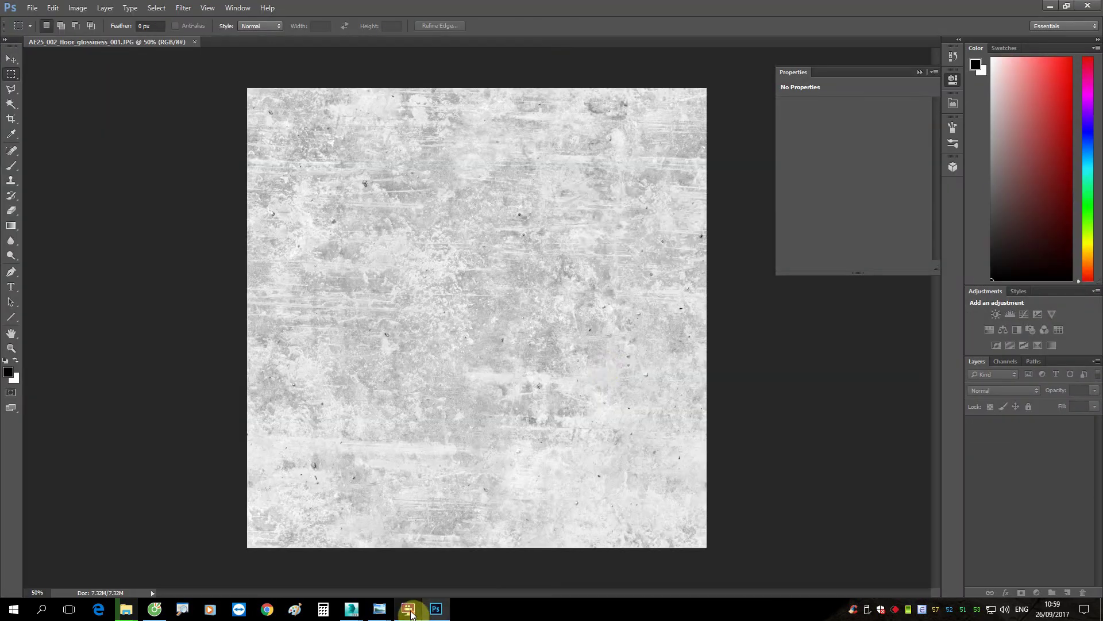
Step: Add a faded inverted copy layer and a raised Curves adjustment to brighten the texture
left_click(409, 610)
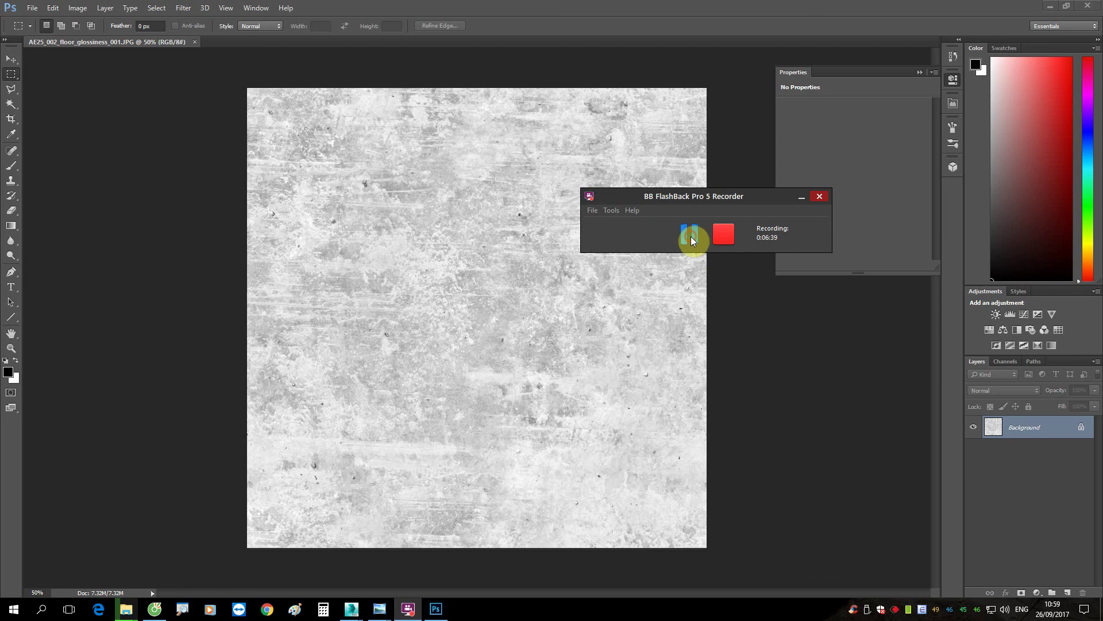
left_click(735, 165)
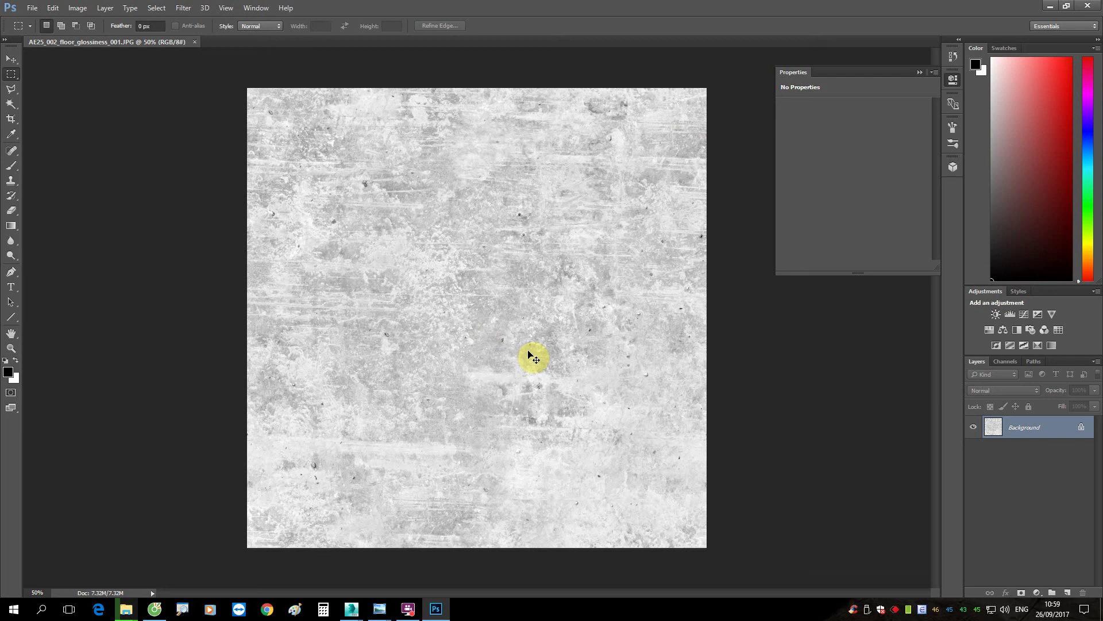
key("ctrl+j")
key("ctrl+i")
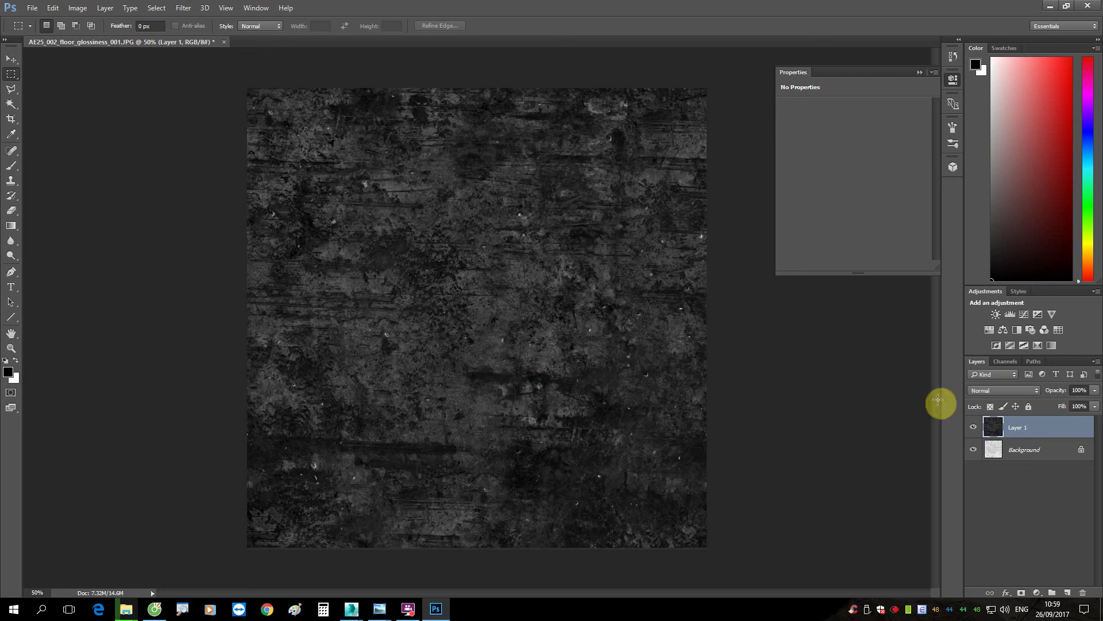
left_click_drag(1057, 390, 1011, 391)
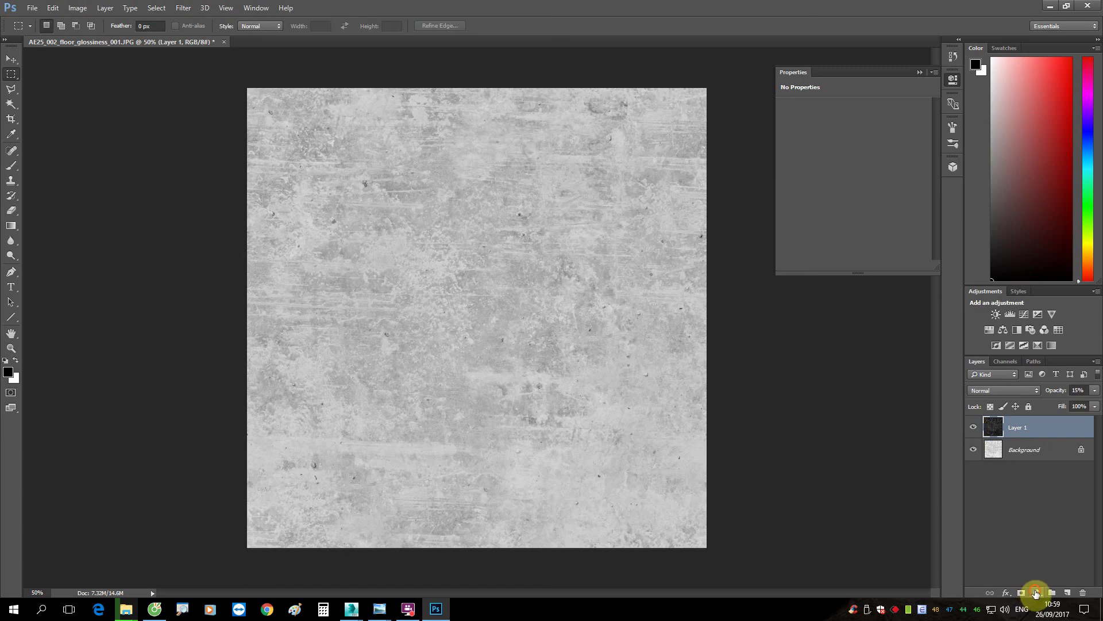
left_click(1036, 593)
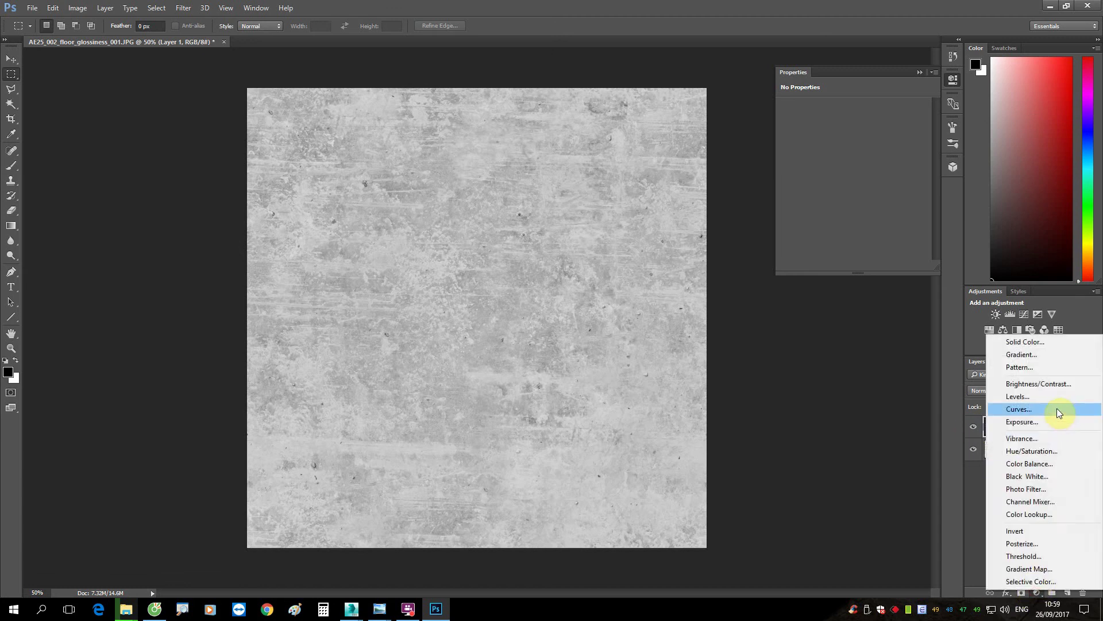
left_click(1056, 408)
left_click_drag(892, 165, 878, 149)
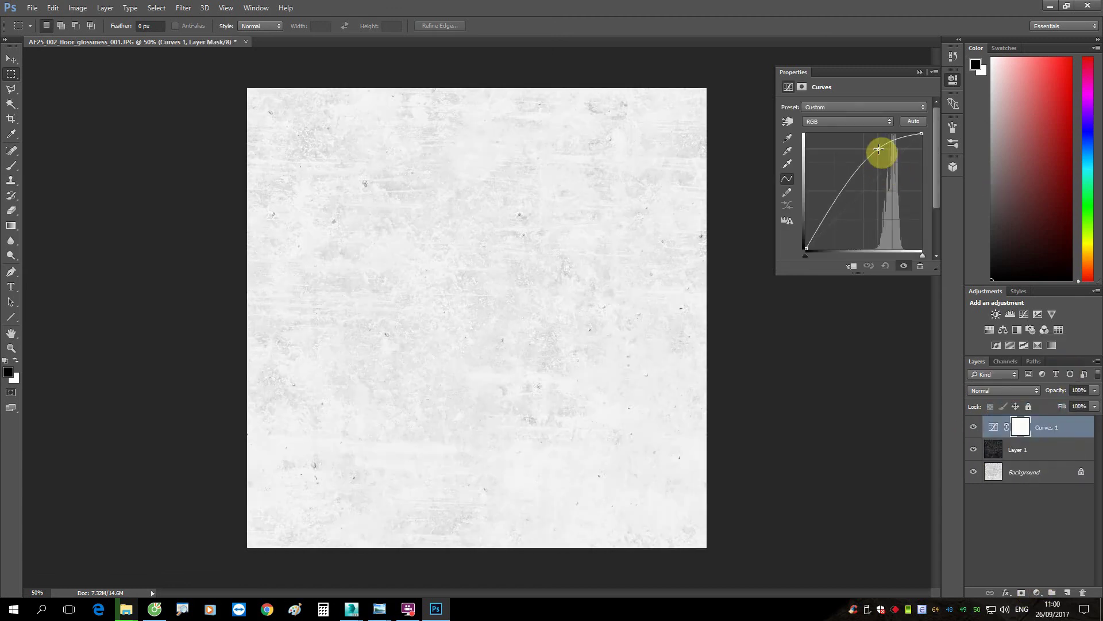
Step: Save the texture as JPEG 'Reflect' in the Bai 30 folder at Maximum quality
left_click(31, 8)
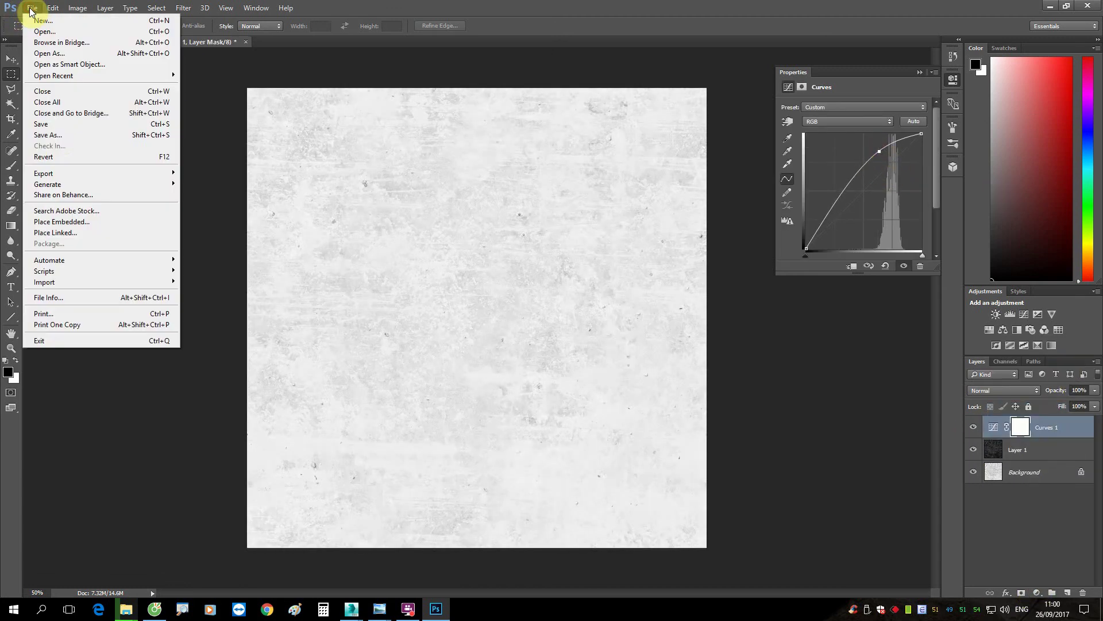
left_click(59, 136)
left_click(100, 479)
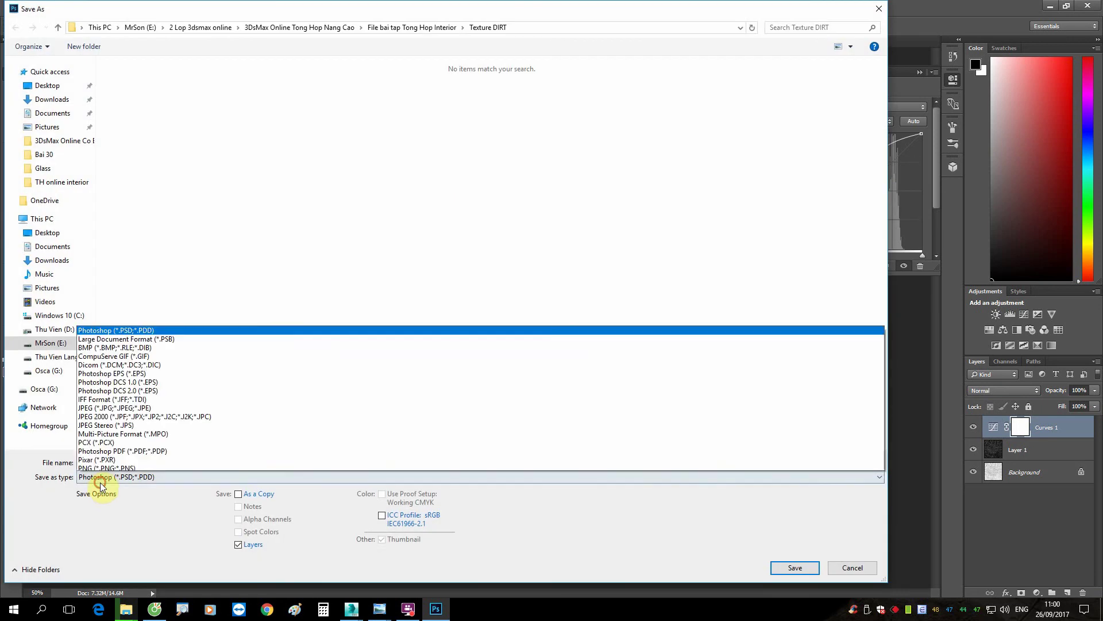
left_click(111, 361)
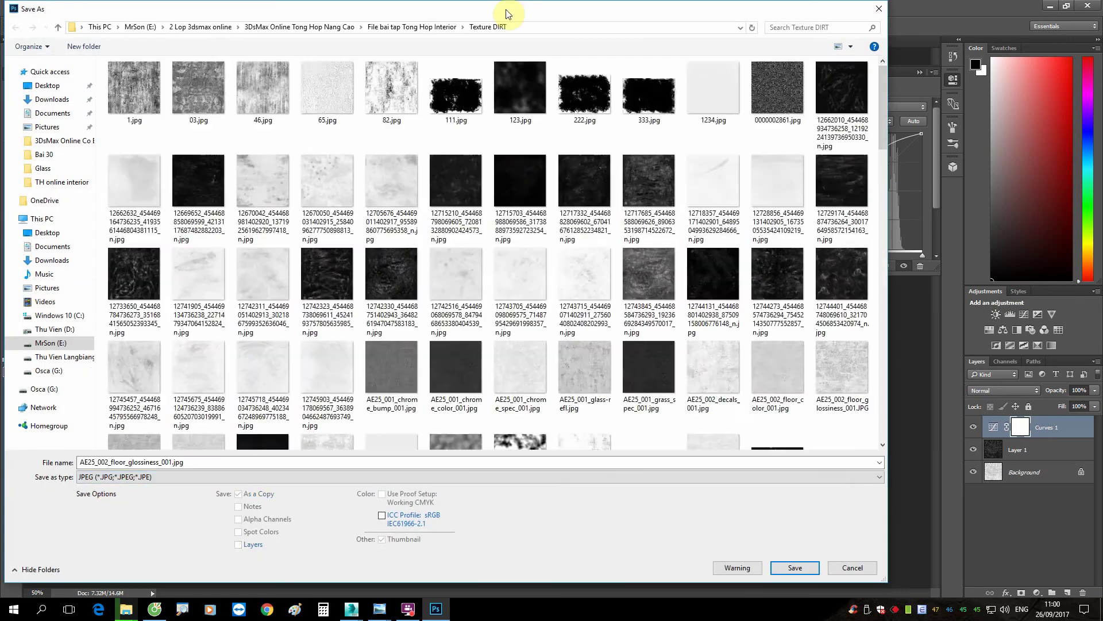
left_click(426, 27)
double_click(465, 228)
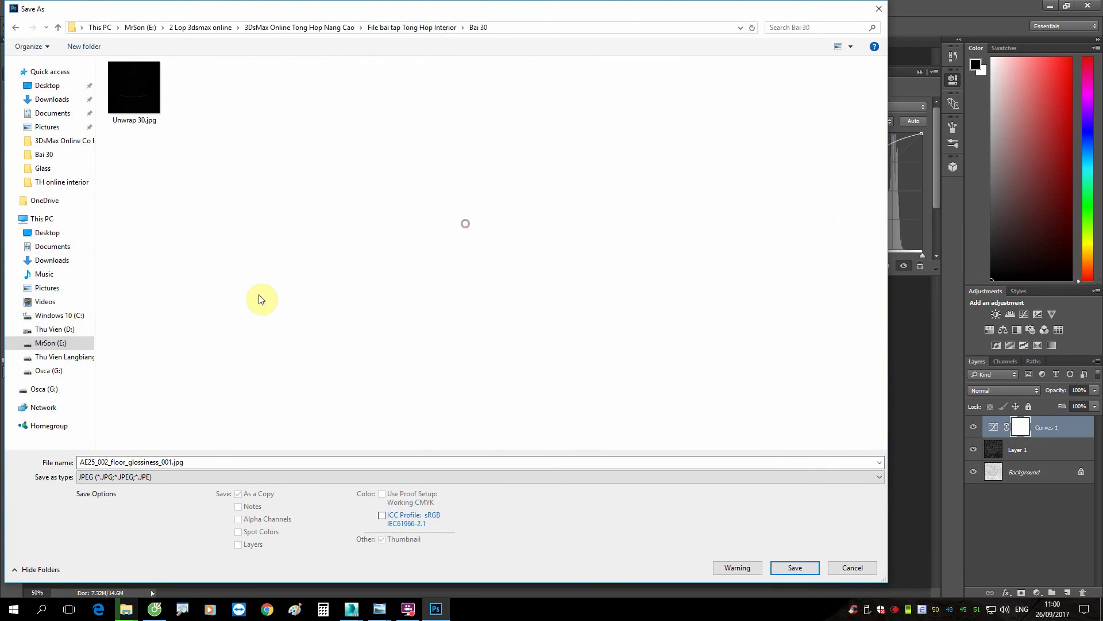
double_click(153, 464)
type("Reflect glass 30")
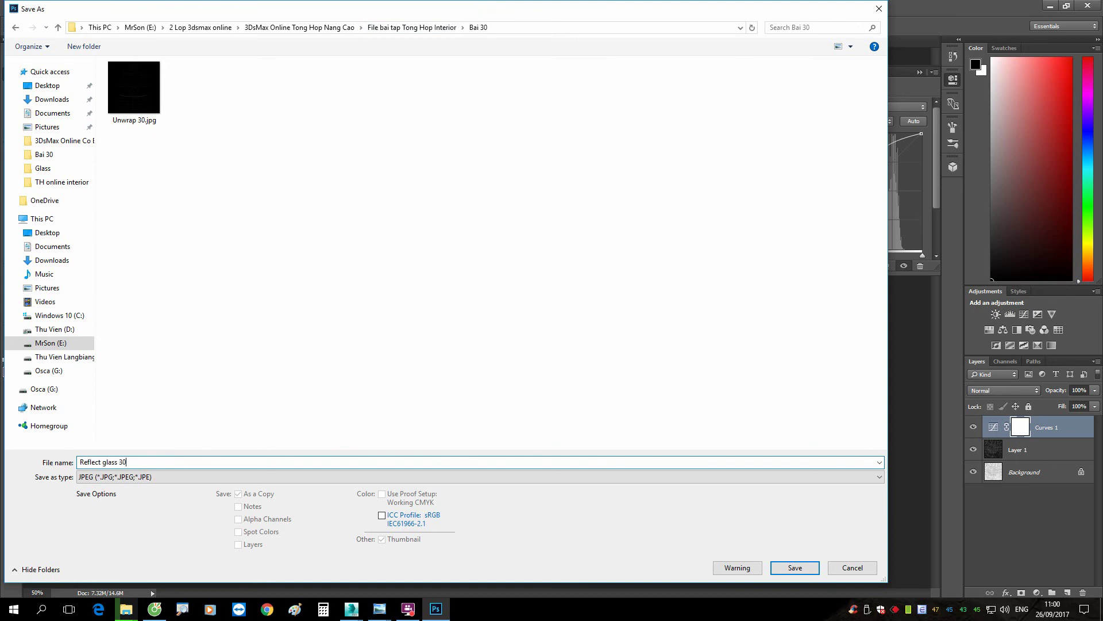
key("Return")
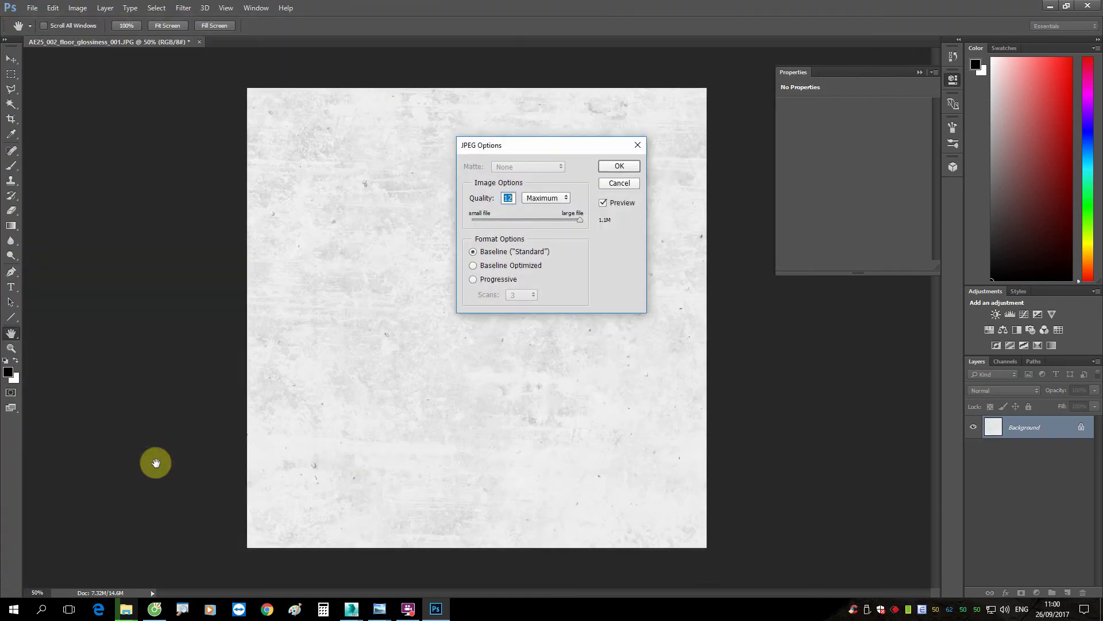
left_click(627, 168)
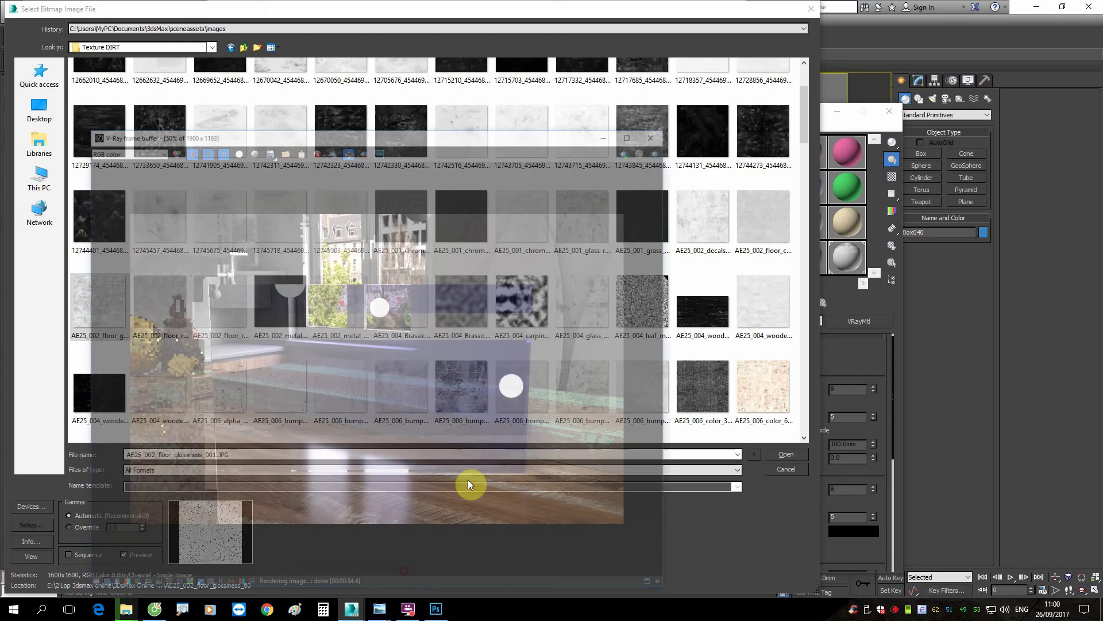
Step: Back in 3ds Max, open Glass 30's reflection bitmap settings to choose a new image
left_click(468, 479)
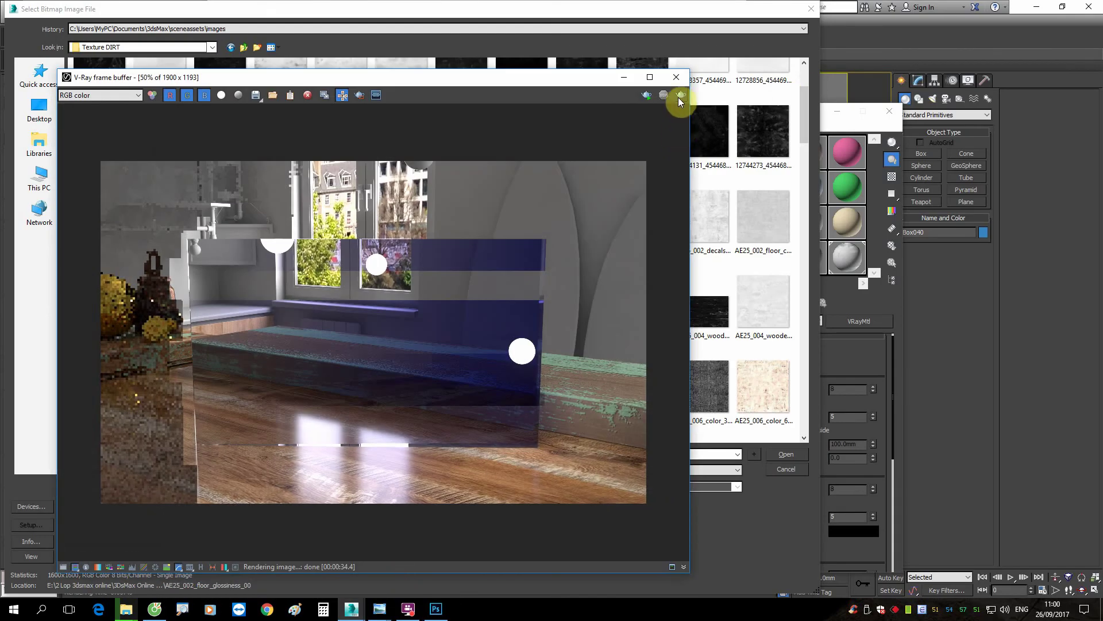
left_click(625, 77)
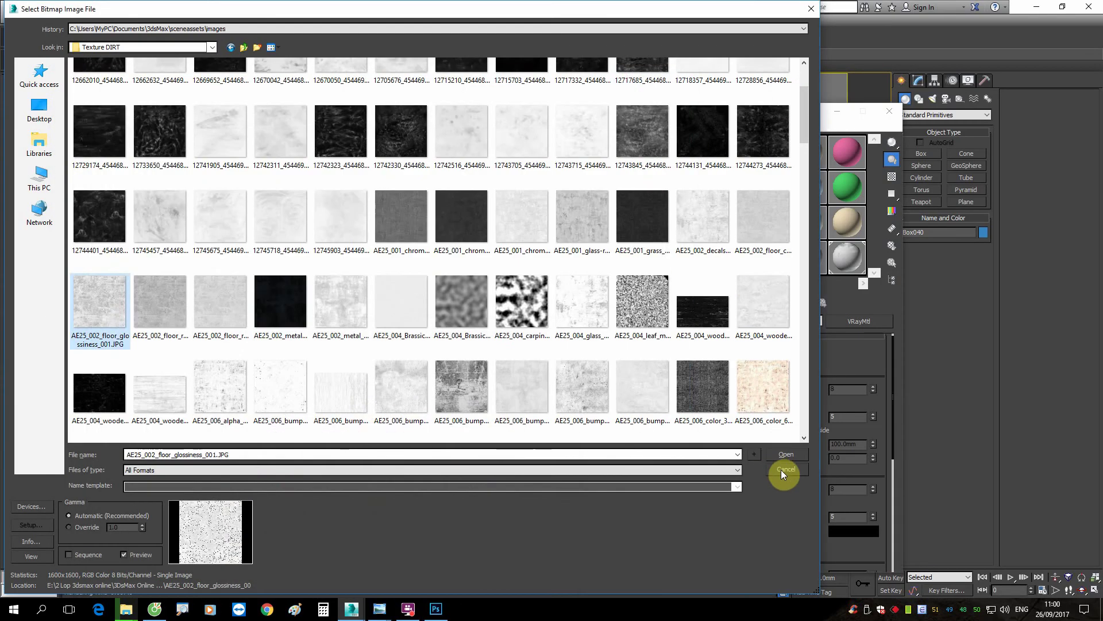
left_click(783, 469)
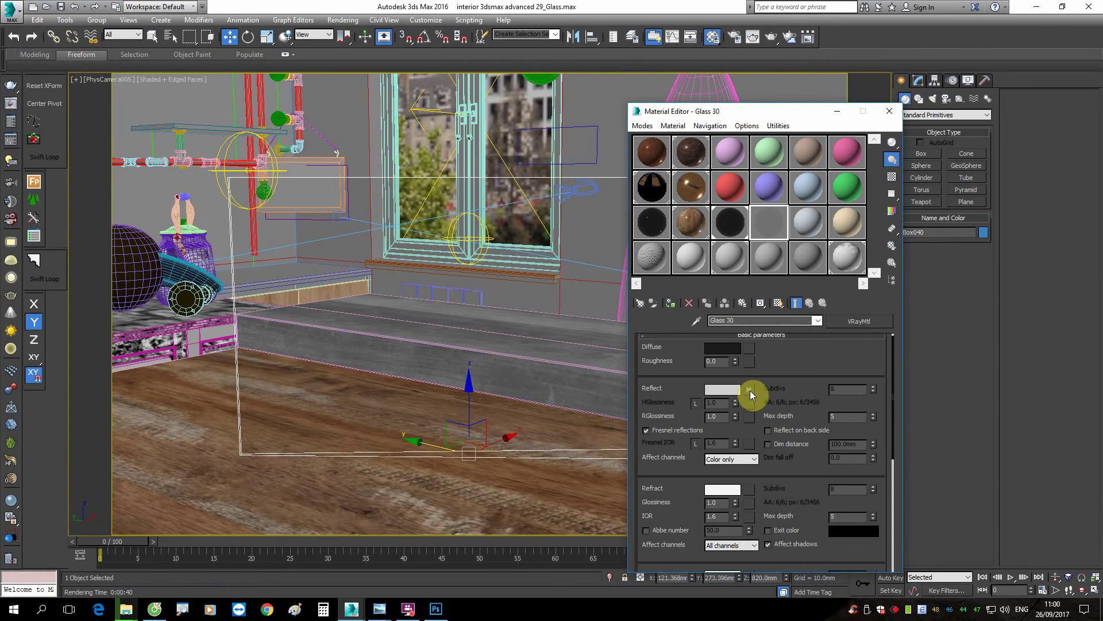
left_click(749, 390)
left_click(781, 508)
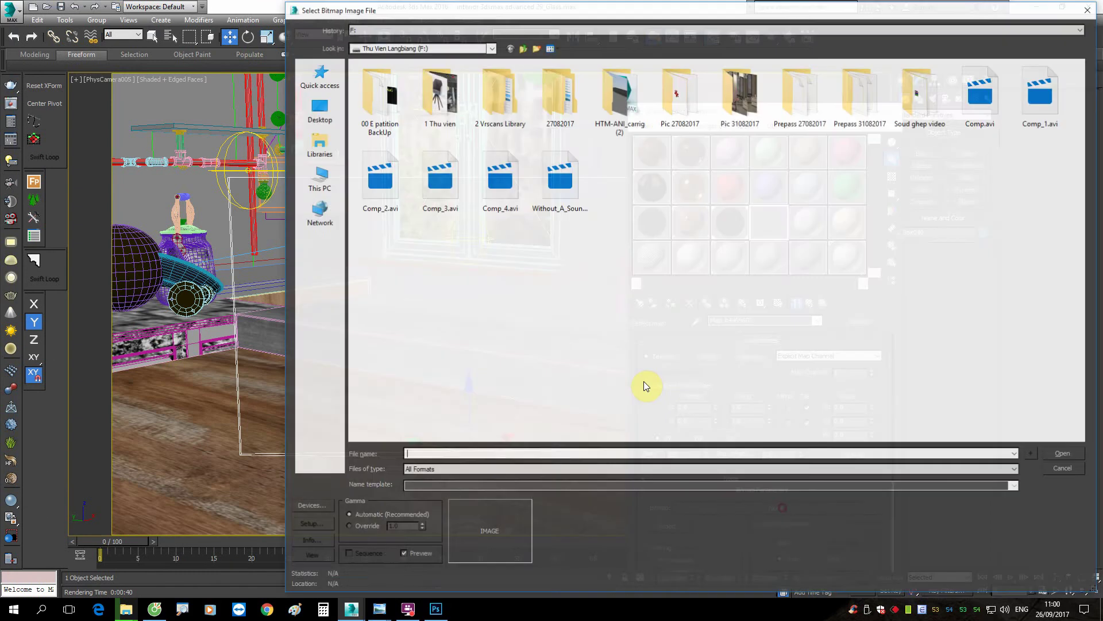
Step: Load Reflect glass 30.jpg from the Bai 30 folder as the reflection bitmap
left_click(319, 175)
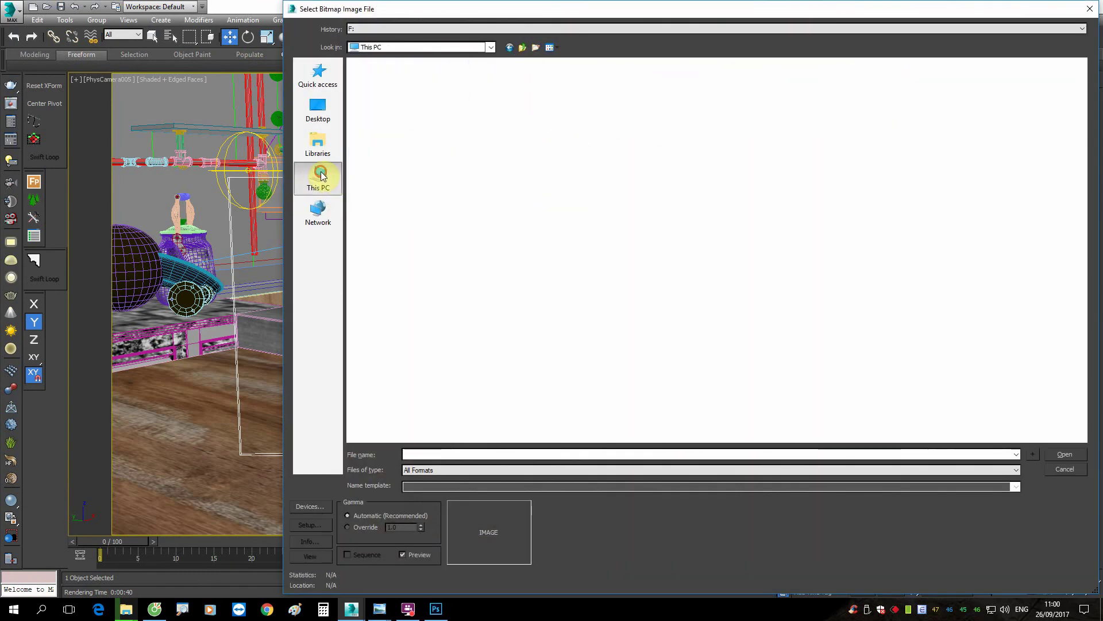
double_click(660, 159)
left_click(408, 77)
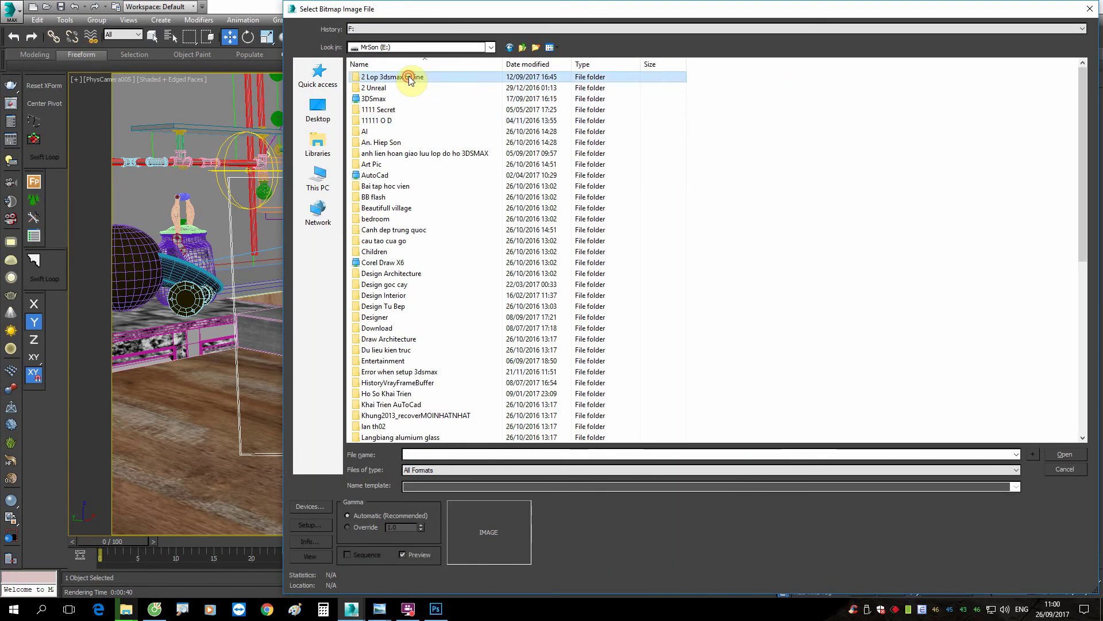
double_click(408, 77)
double_click(428, 89)
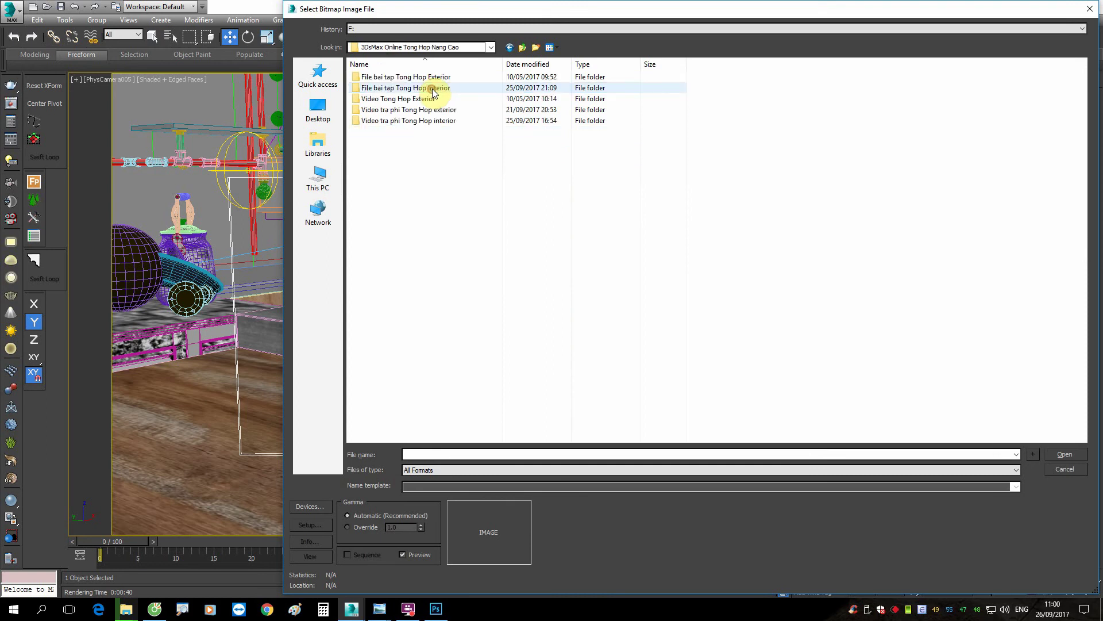
double_click(677, 262)
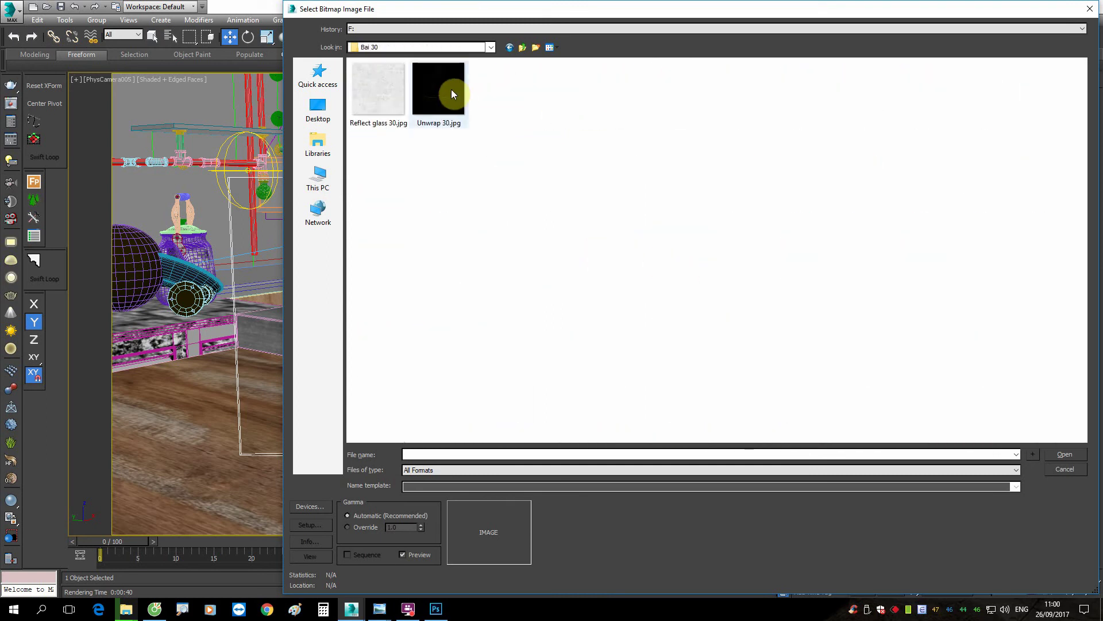
double_click(391, 88)
Step: Copy the reflection map from Glass 30's Reflect slot
left_click(819, 303)
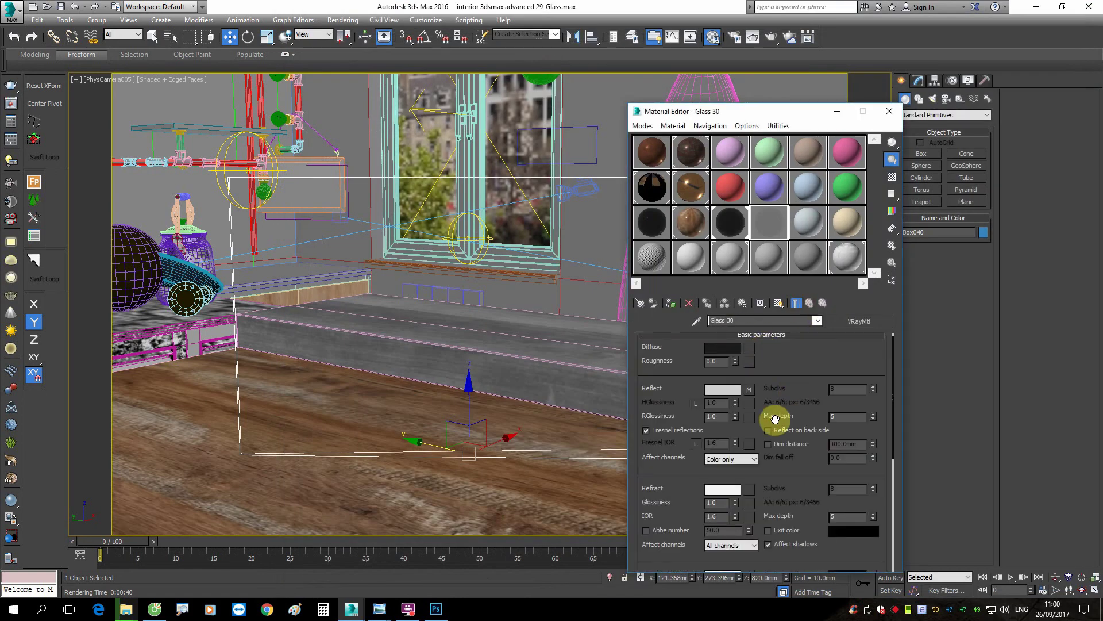
right_click(749, 390)
left_click(786, 409)
Step: Paste a copy of the reflection map into RGlossiness and enlarge the Glass 30 sample preview
right_click(749, 416)
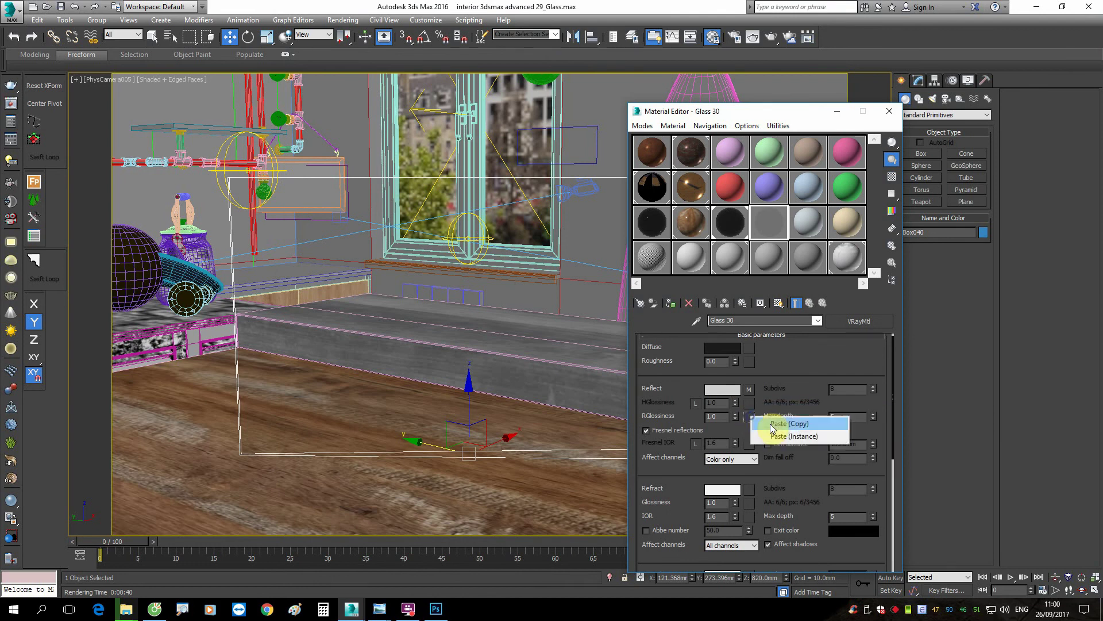
left_click(771, 424)
double_click(782, 219)
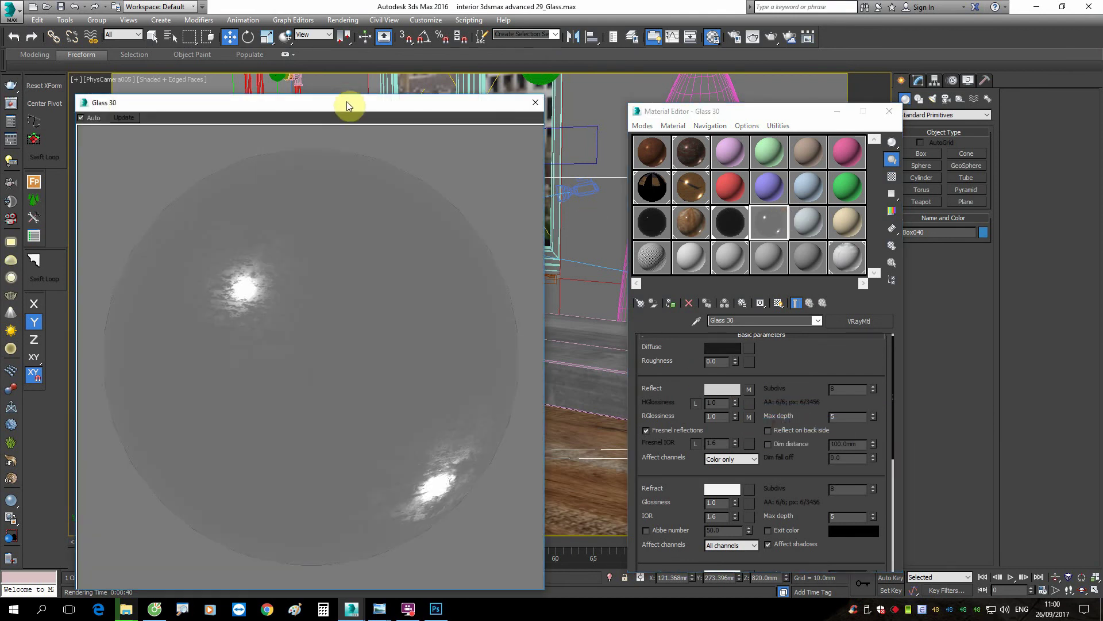
left_click_drag(352, 103, 353, 67)
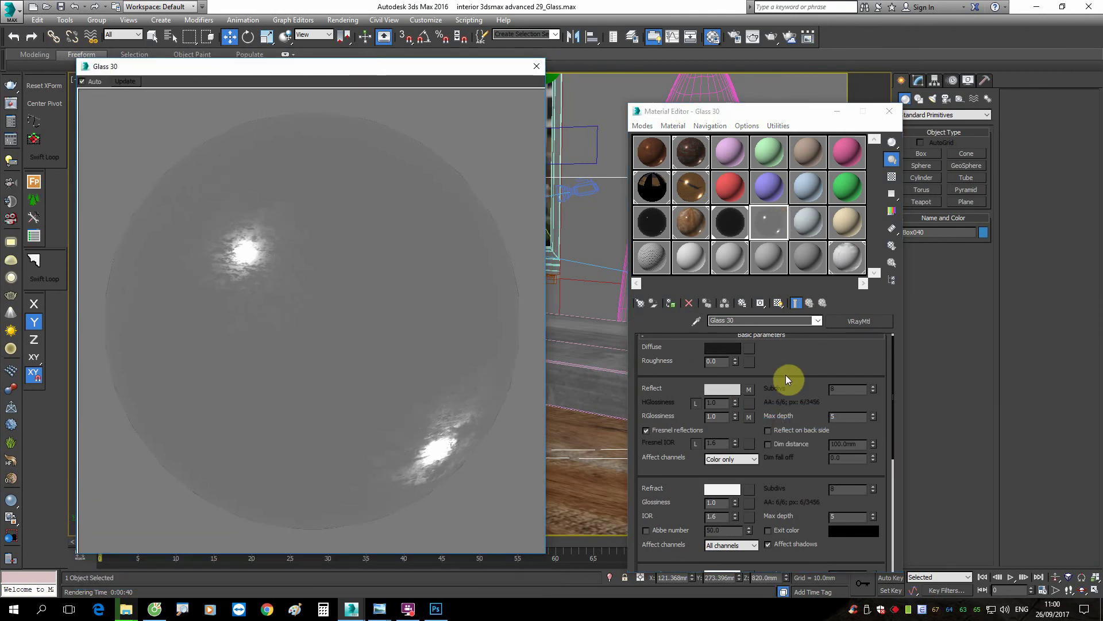
left_click(696, 443)
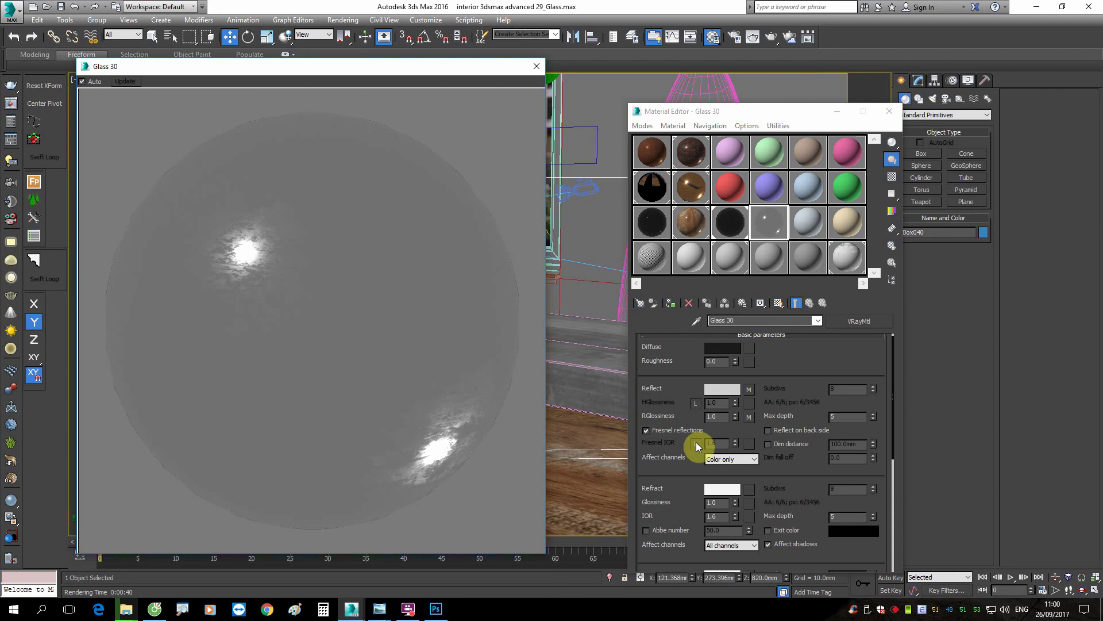
left_click(696, 443)
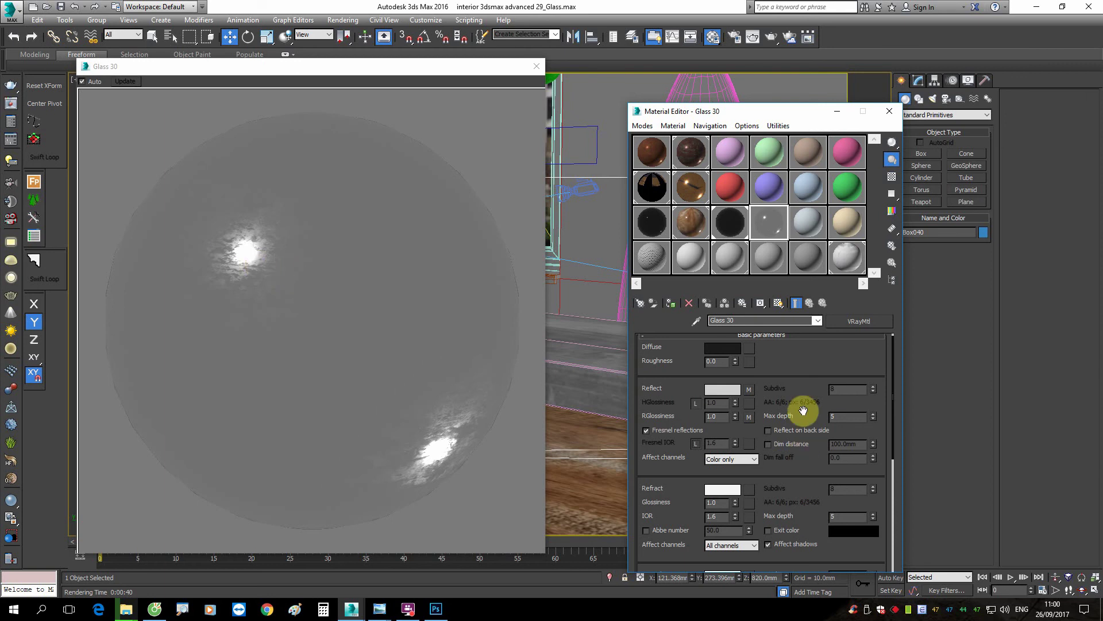
left_click_drag(793, 394, 738, 402)
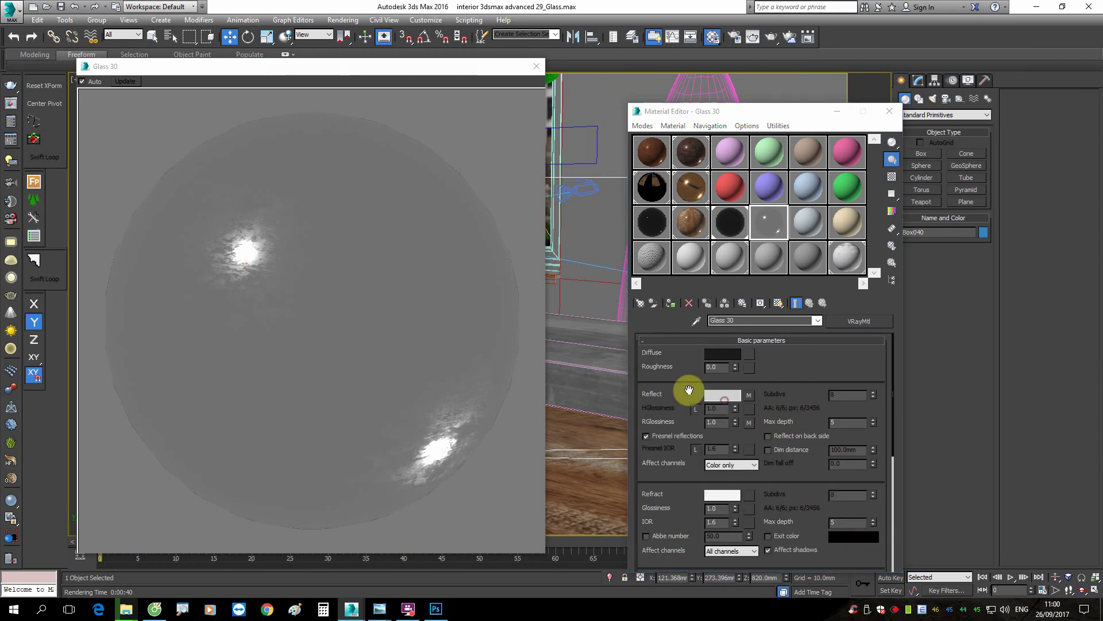
Step: Set Glass 30's reflection colour to pure white (255)
left_click(722, 395)
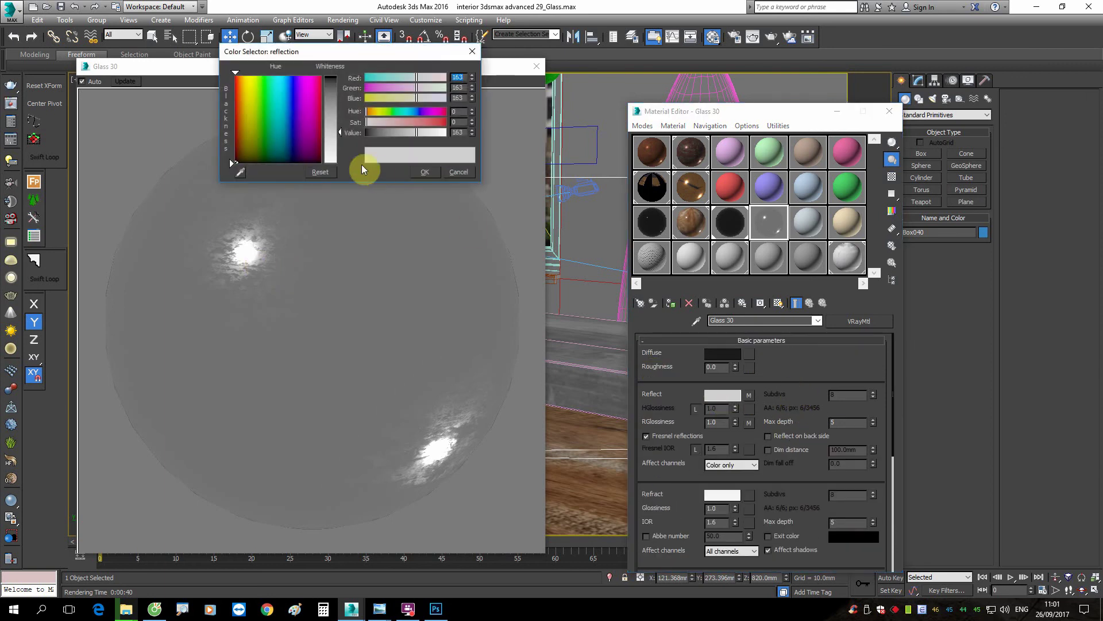
left_click(424, 171)
scroll(802, 395, "down", 5)
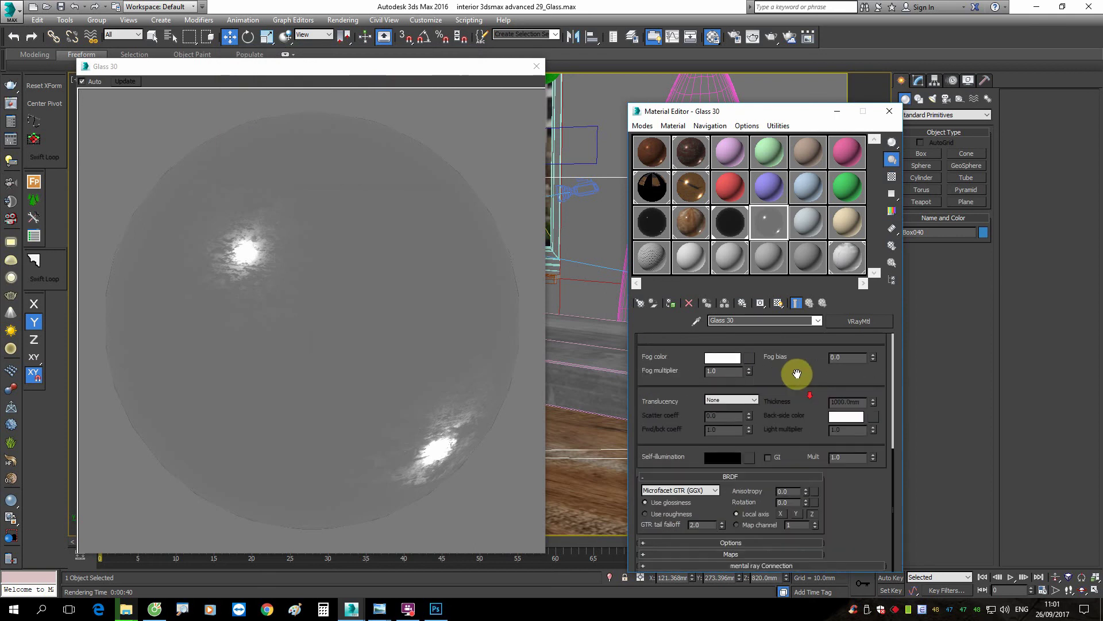
Step: In the Maps rollout, set the Reflect amount to 20 and RGlossiness amount to 15
left_click(731, 553)
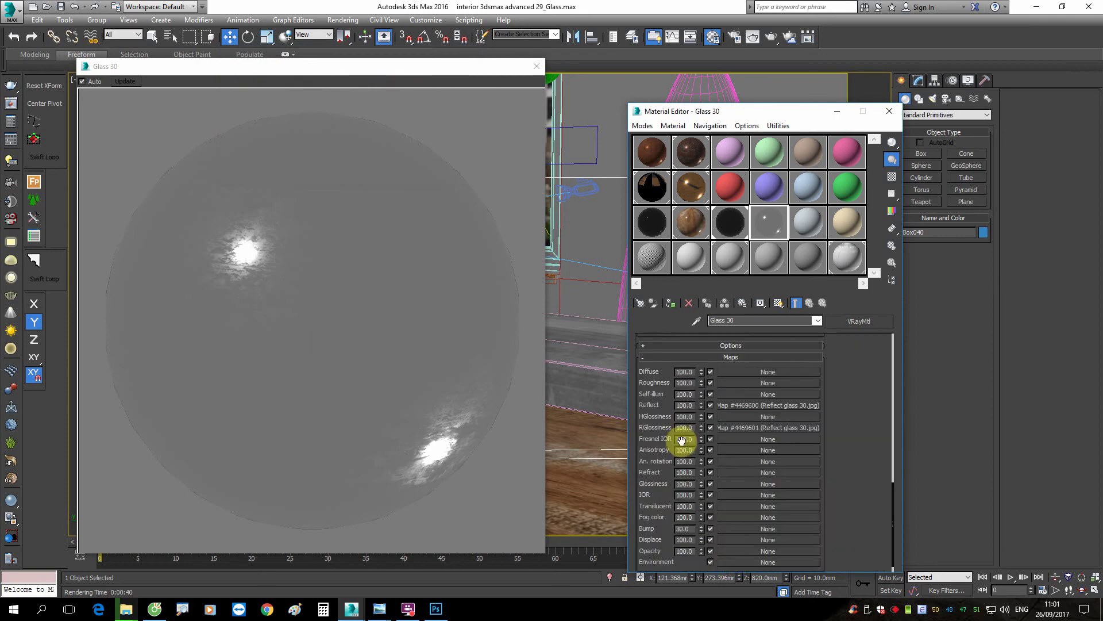
double_click(682, 406)
type("20")
key("Return")
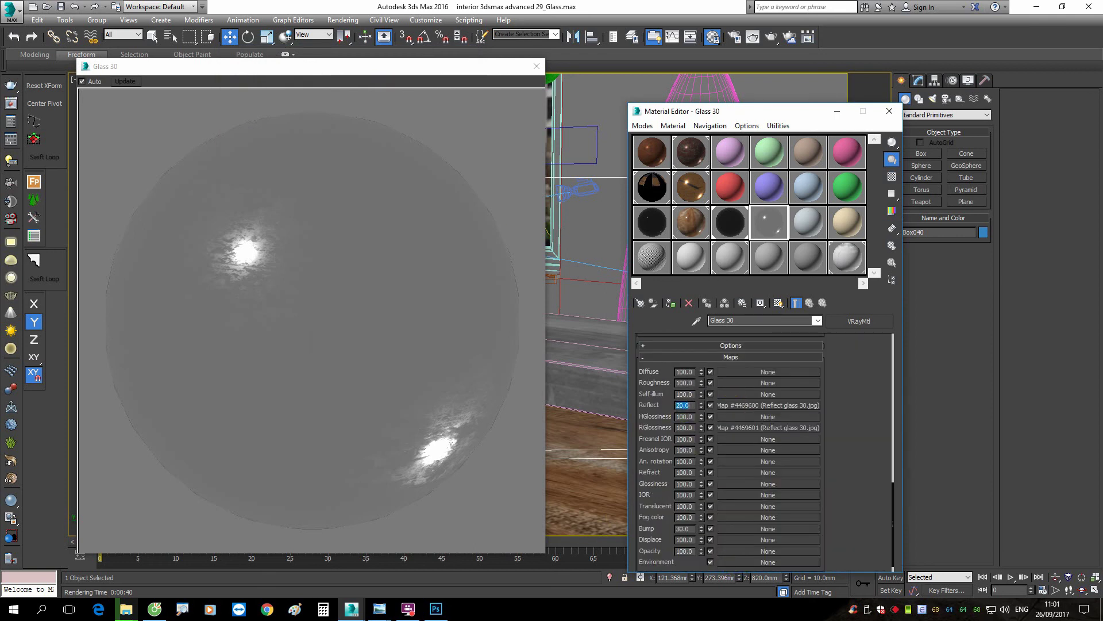
left_click(685, 428)
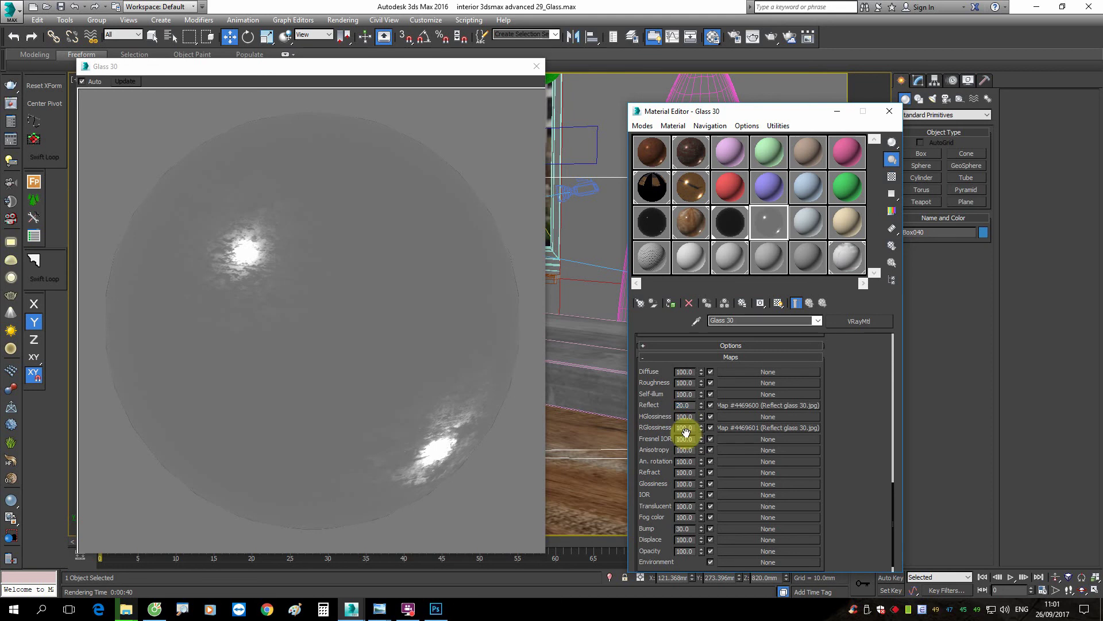
left_click_drag(685, 428, 714, 423)
type("10")
key("Return")
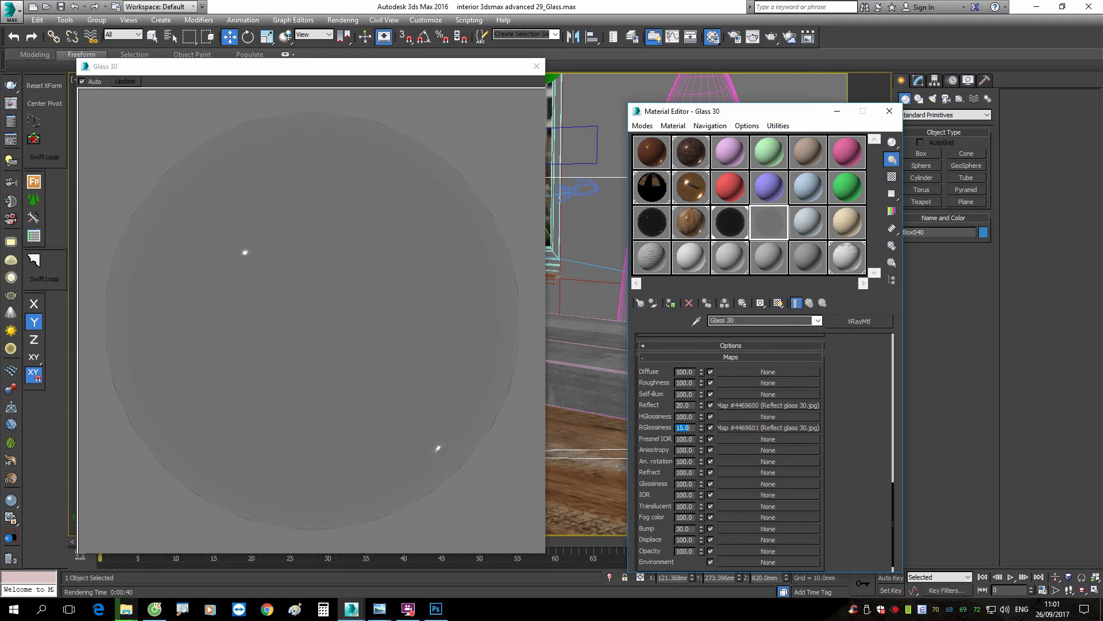
Step: Assign Glass 30 to the selected glass panel and show its map in the viewport
left_click(536, 66)
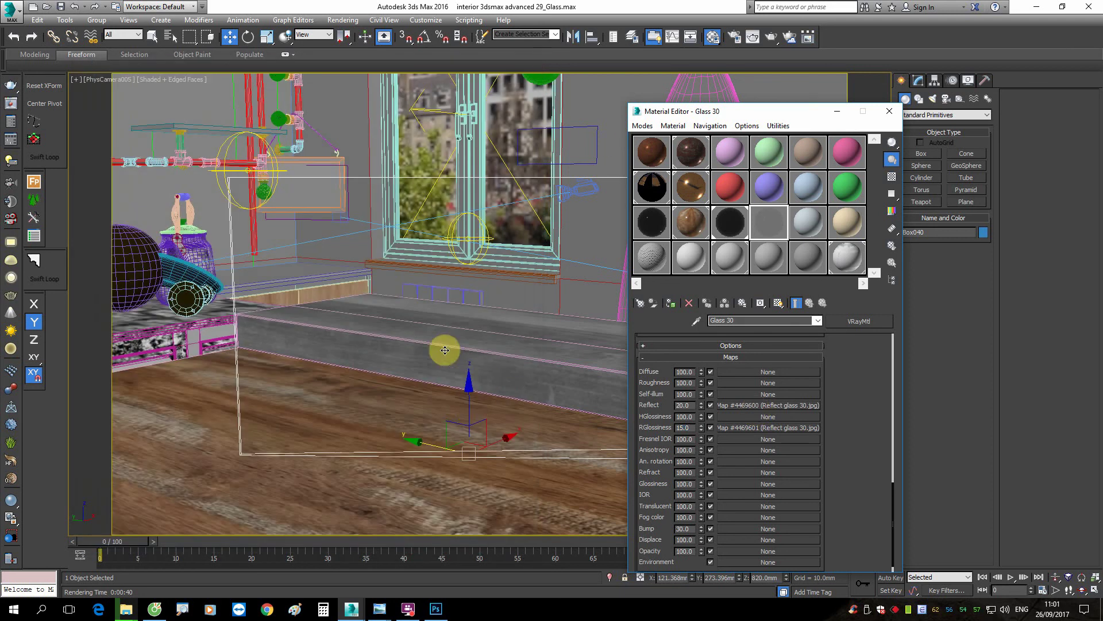
left_click(672, 305)
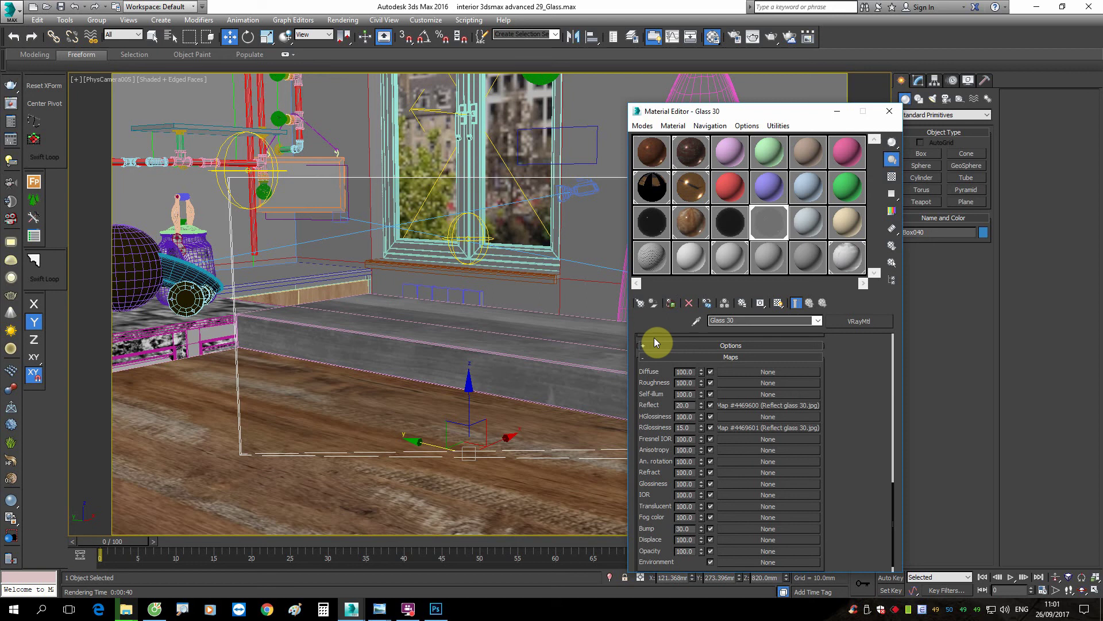
left_click(791, 406)
left_click(778, 302)
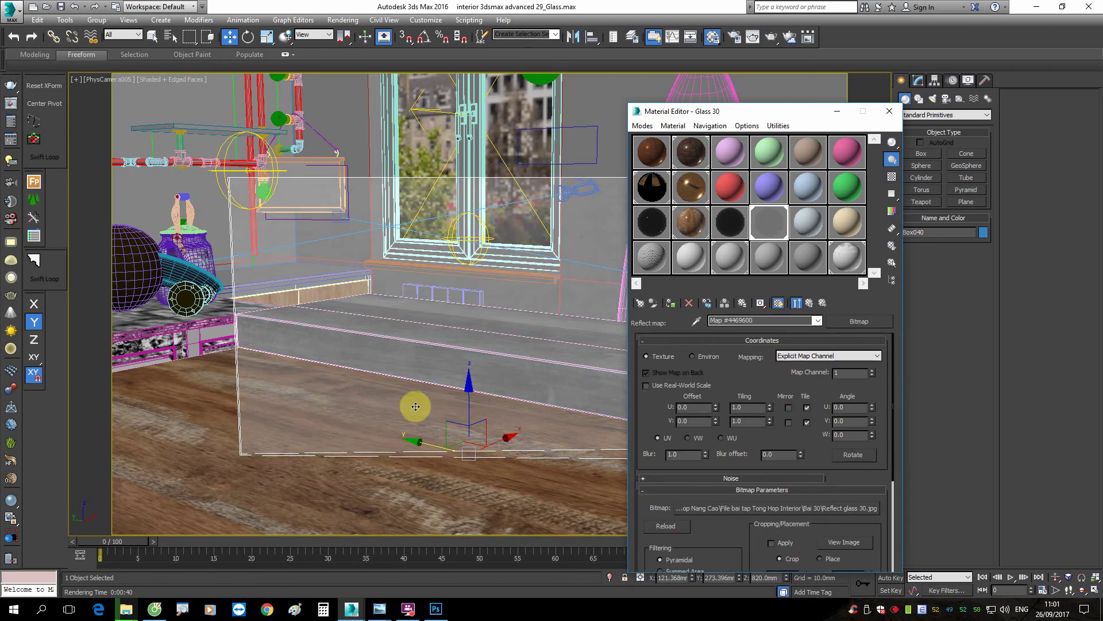
left_click(810, 303)
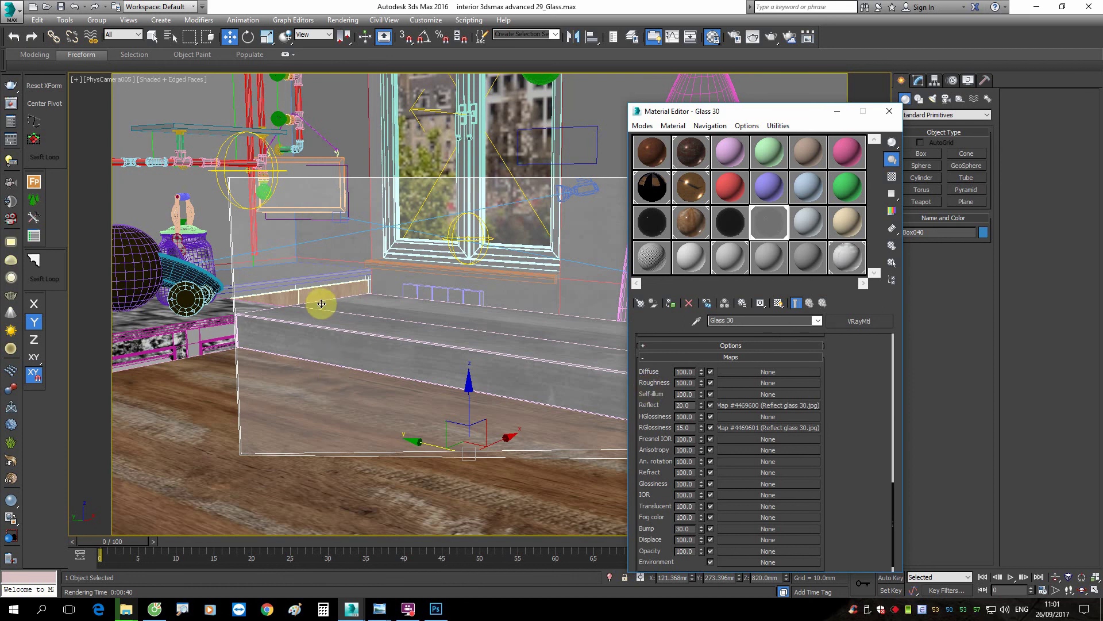
Step: Set Glass 30's refraction colour to pure white (255)
scroll(862, 413, "up", 3)
scroll(856, 415, "up", 4)
scroll(816, 403, "up", 3)
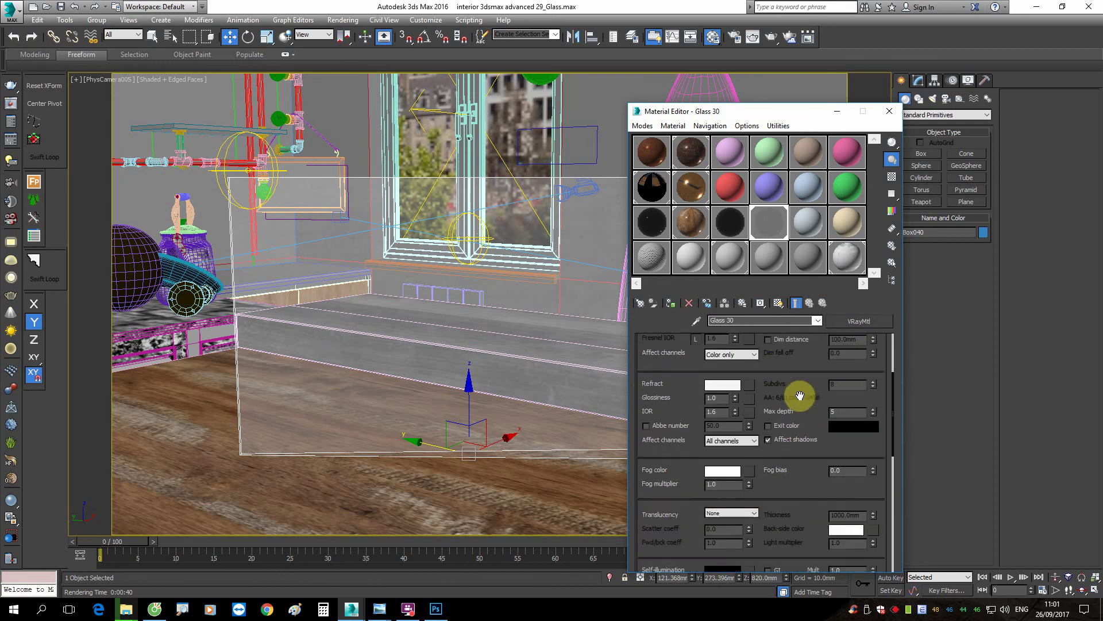
scroll(800, 395, "up", 2)
scroll(776, 399, "up", 2)
left_click(722, 453)
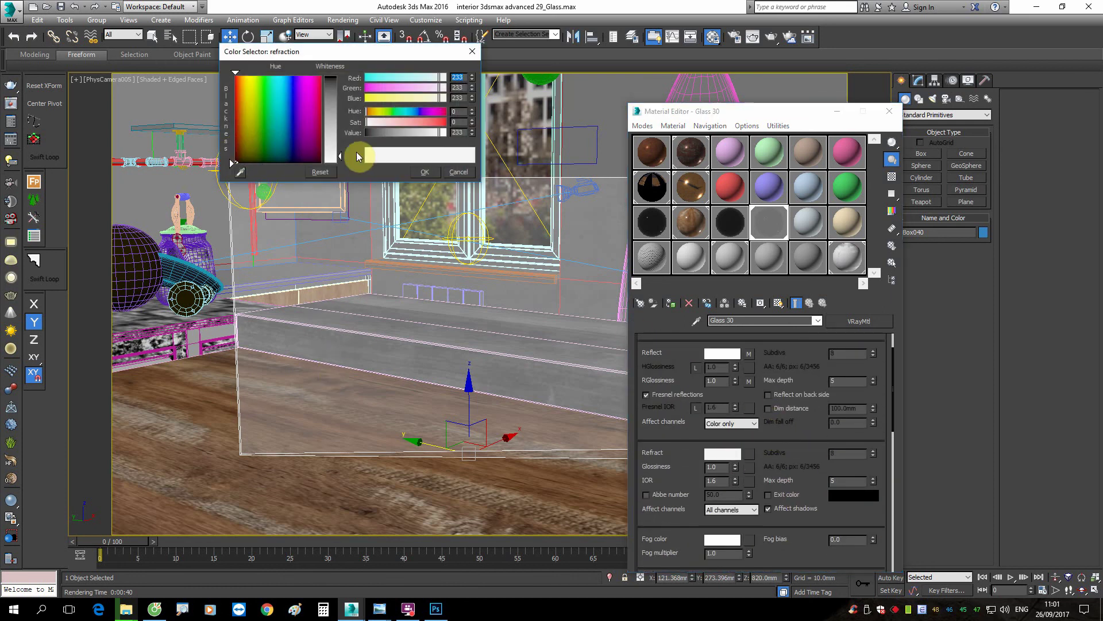
left_click_drag(442, 132, 366, 133)
left_click(433, 171)
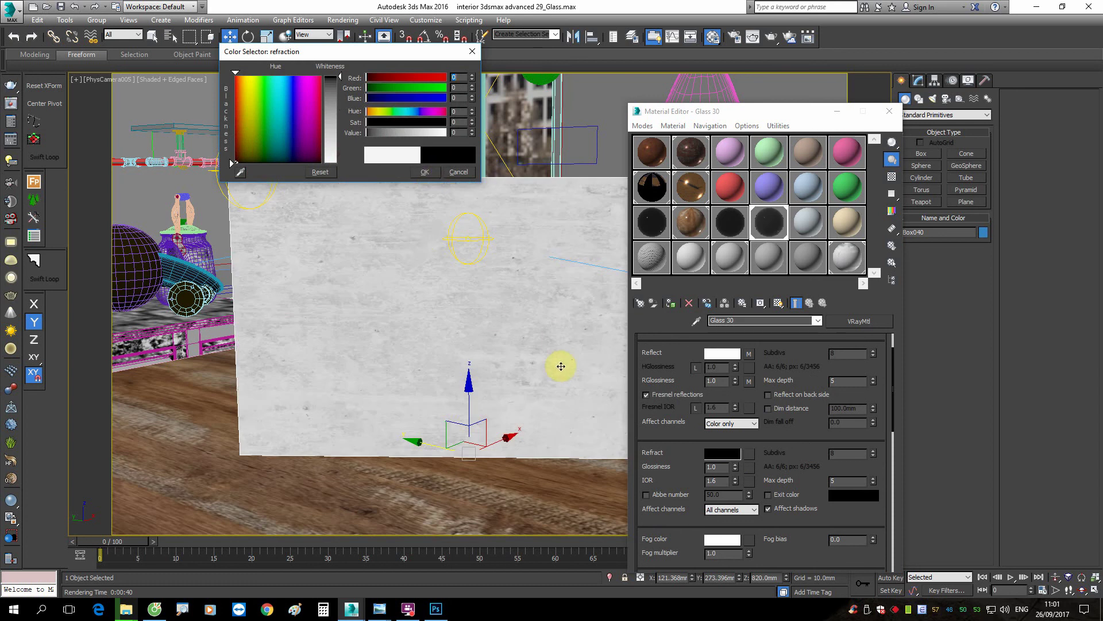
left_click_drag(339, 93, 340, 165)
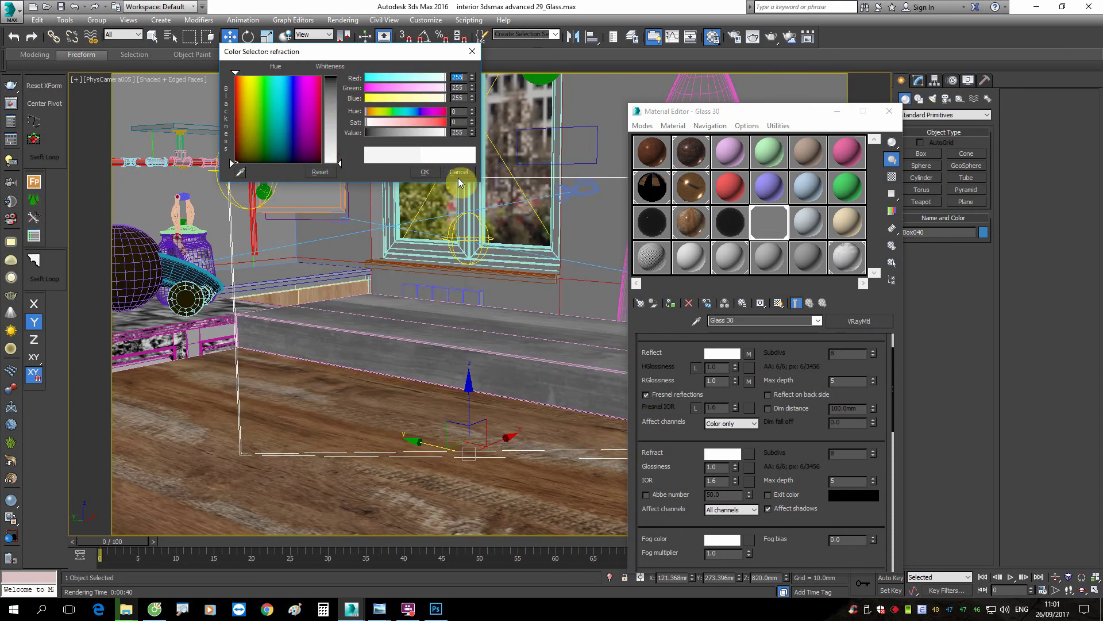
left_click(433, 172)
left_click_drag(730, 110, 869, 110)
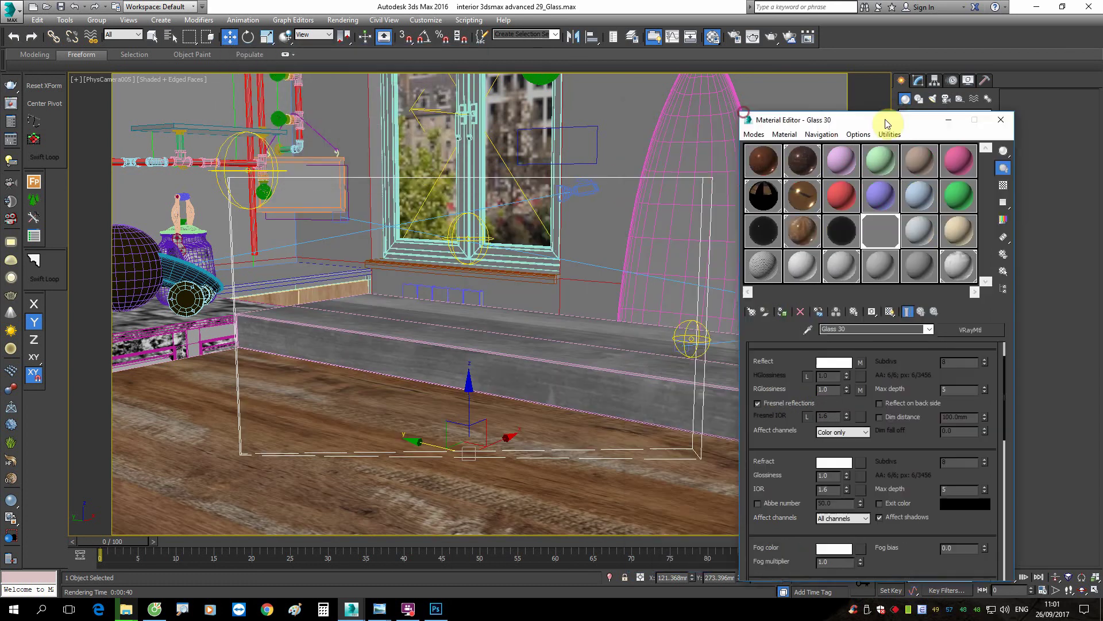
Step: Render the camera view with a larger region marked around the window
left_click(771, 37)
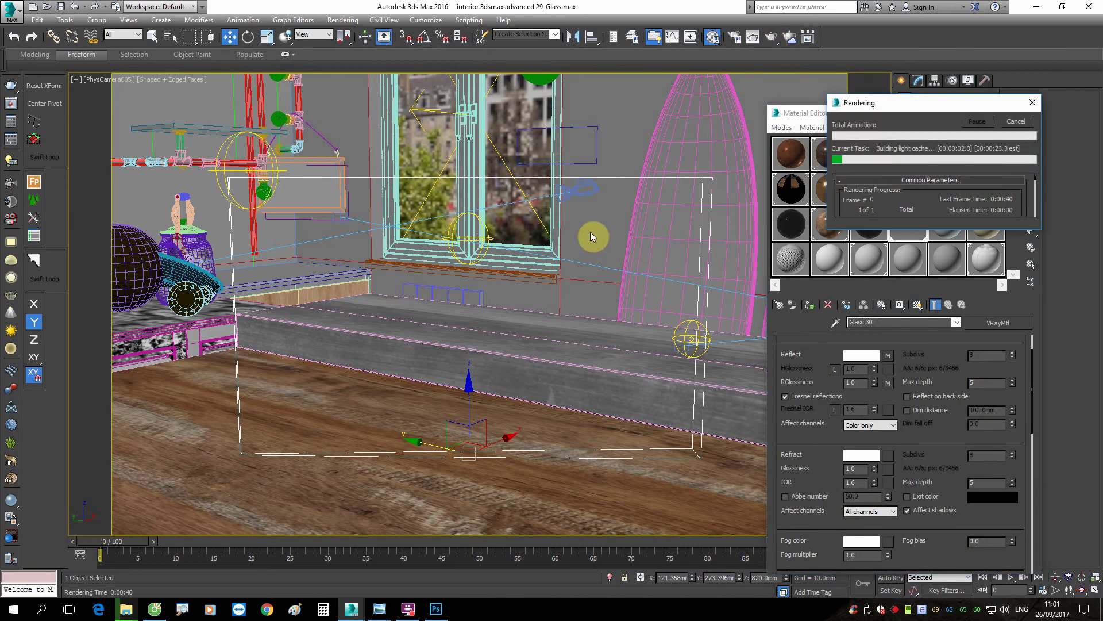
mouse_move(379, 609)
left_click(414, 555)
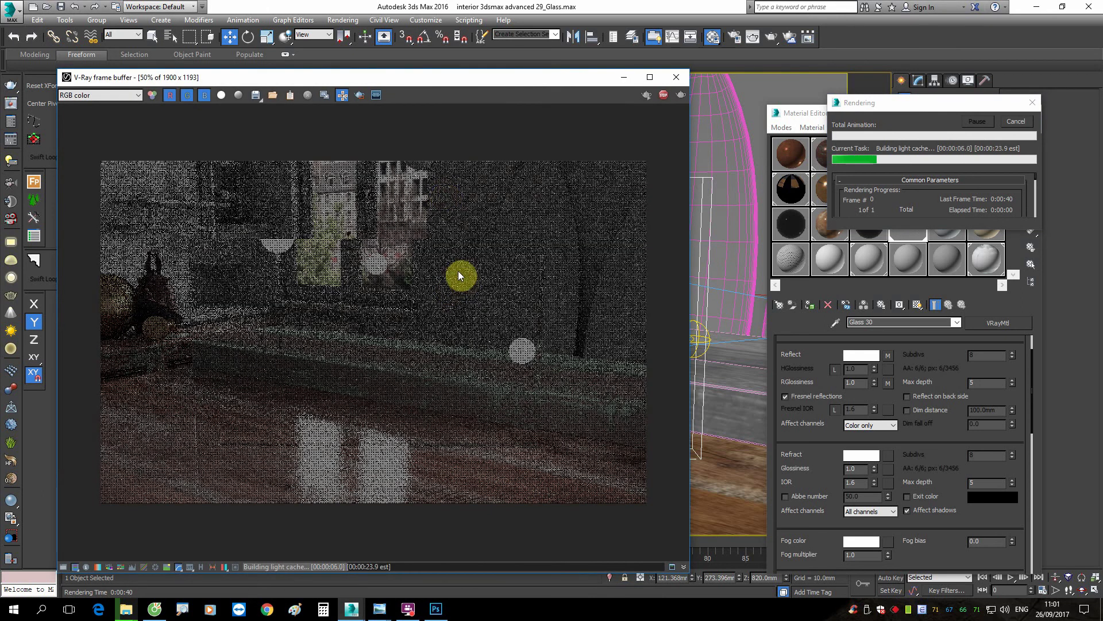
left_click(359, 95)
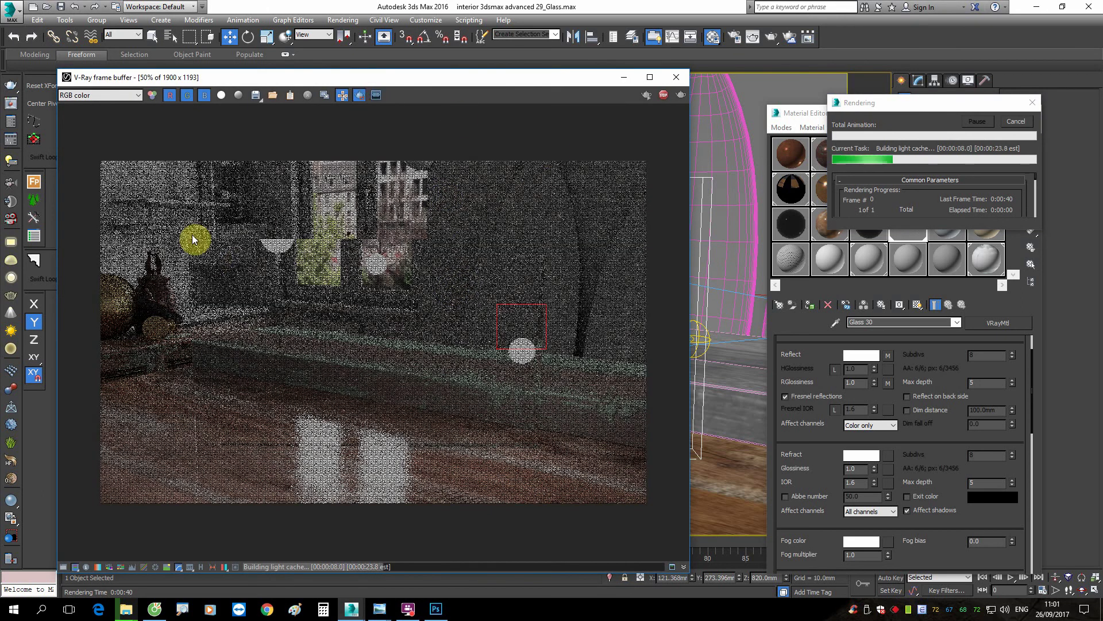
mouse_move(181, 235)
left_mouse_down()
mouse_move(508, 328)
mouse_move(565, 318)
left_mouse_up()
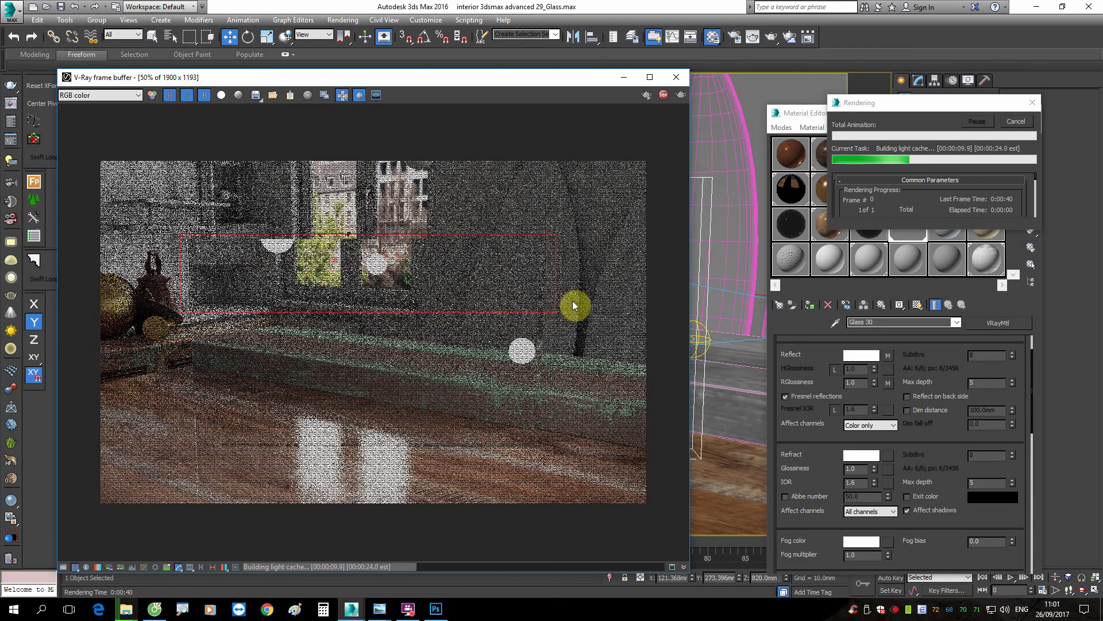
left_click(1018, 123)
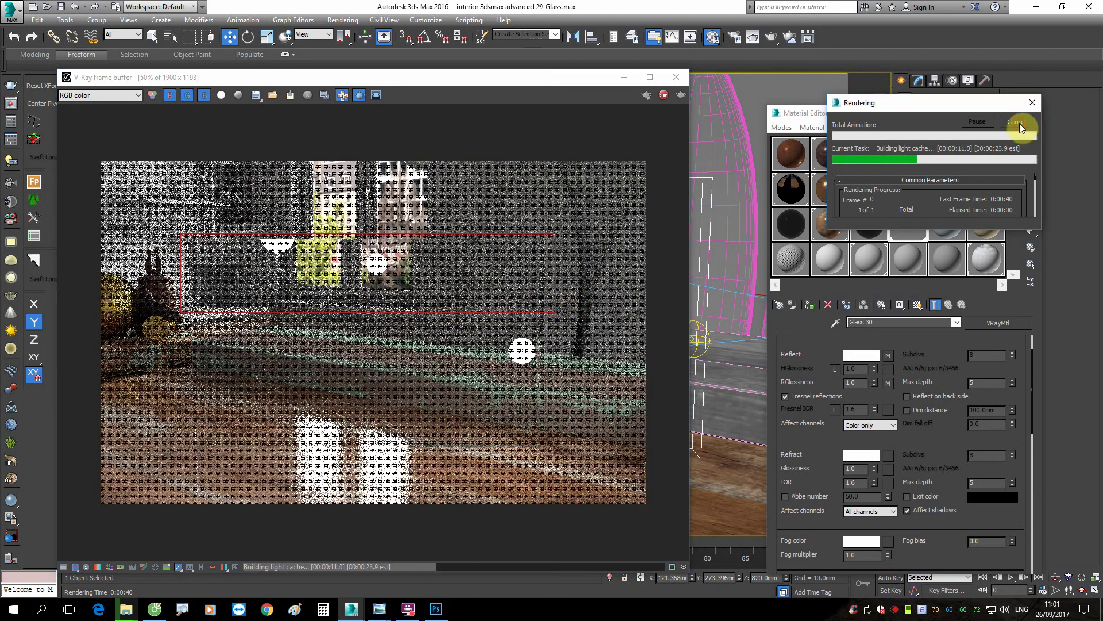
left_click(679, 94)
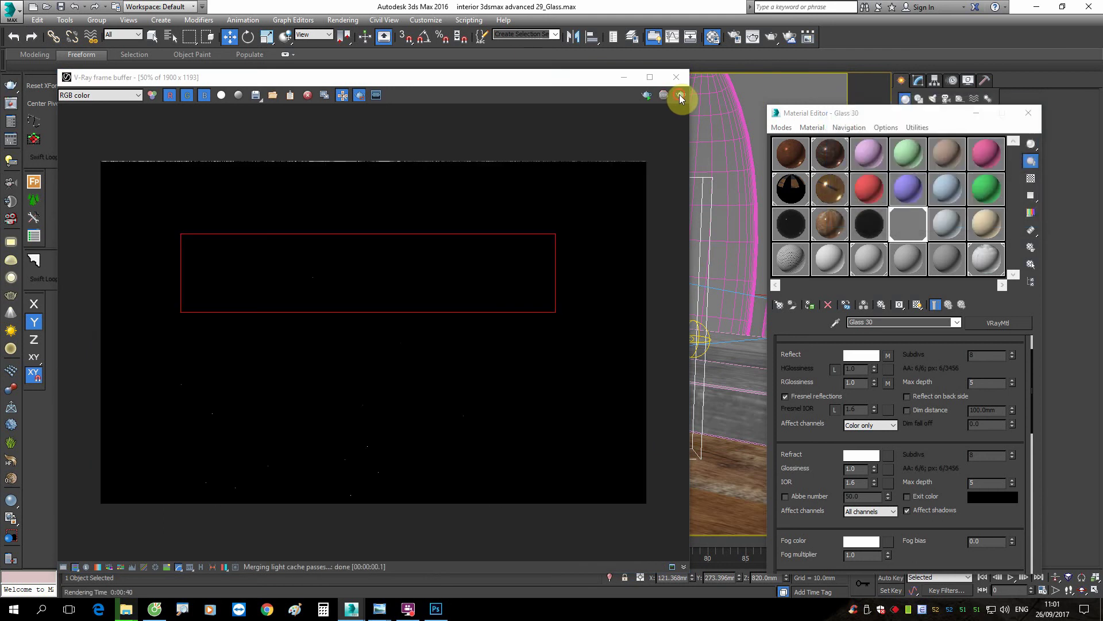
left_click(410, 609)
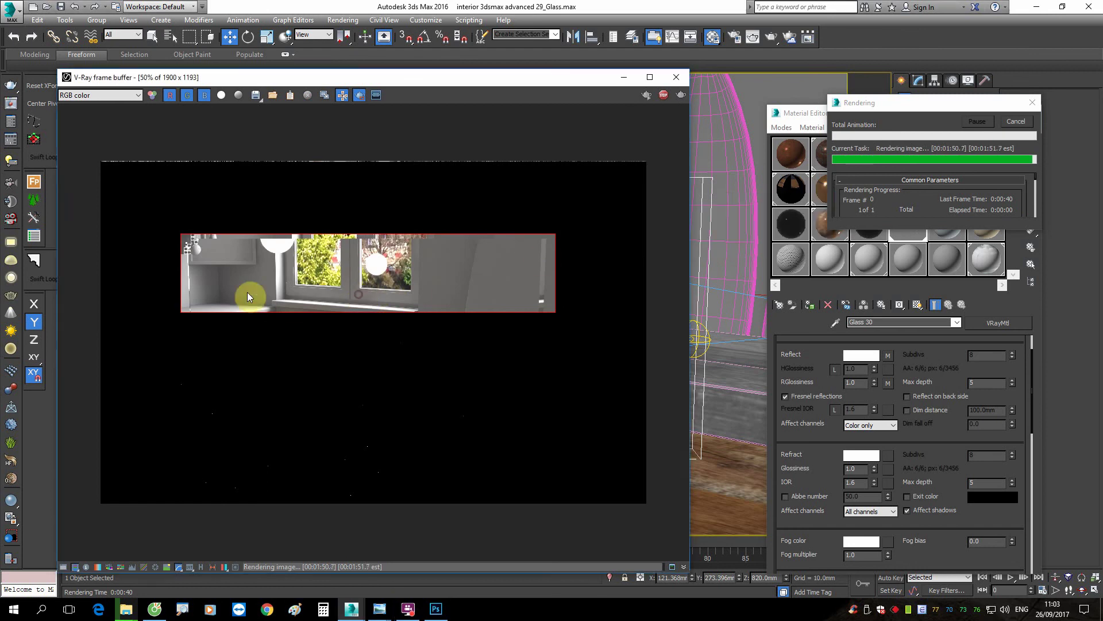
Step: View the region render at 100% and extend the region down over the floor
double_click(246, 290)
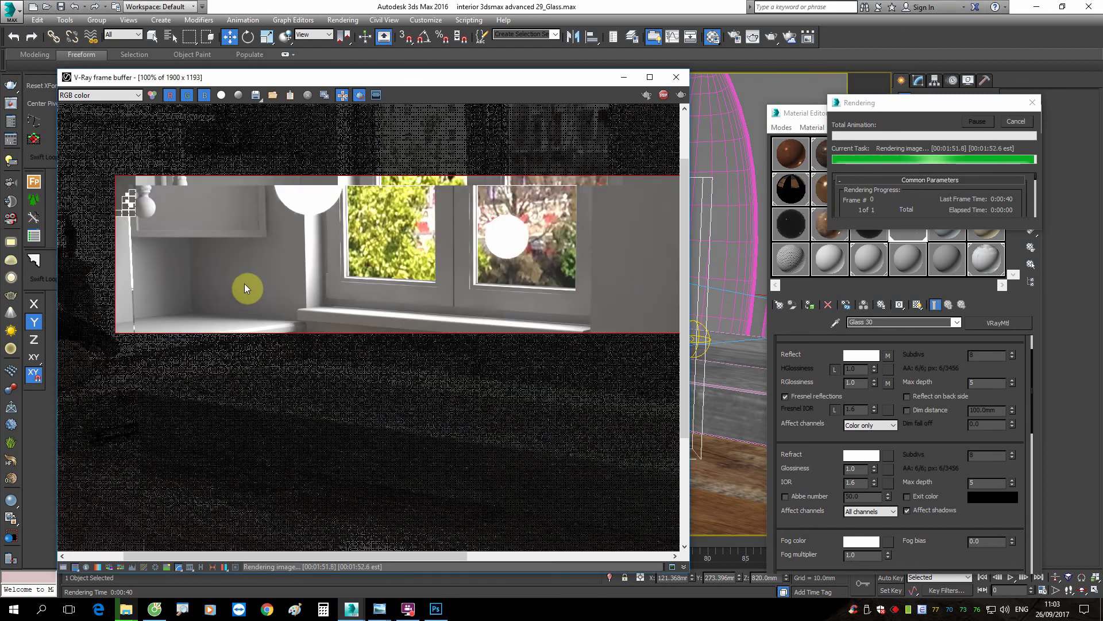
scroll(232, 247, "down", 1)
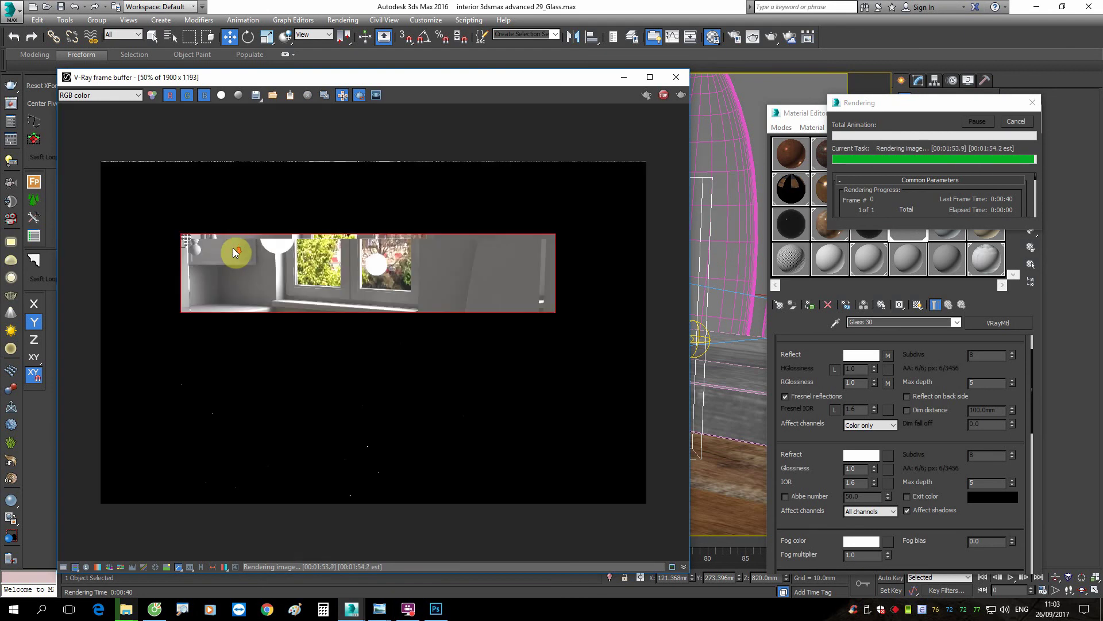
left_click_drag(181, 233, 561, 471)
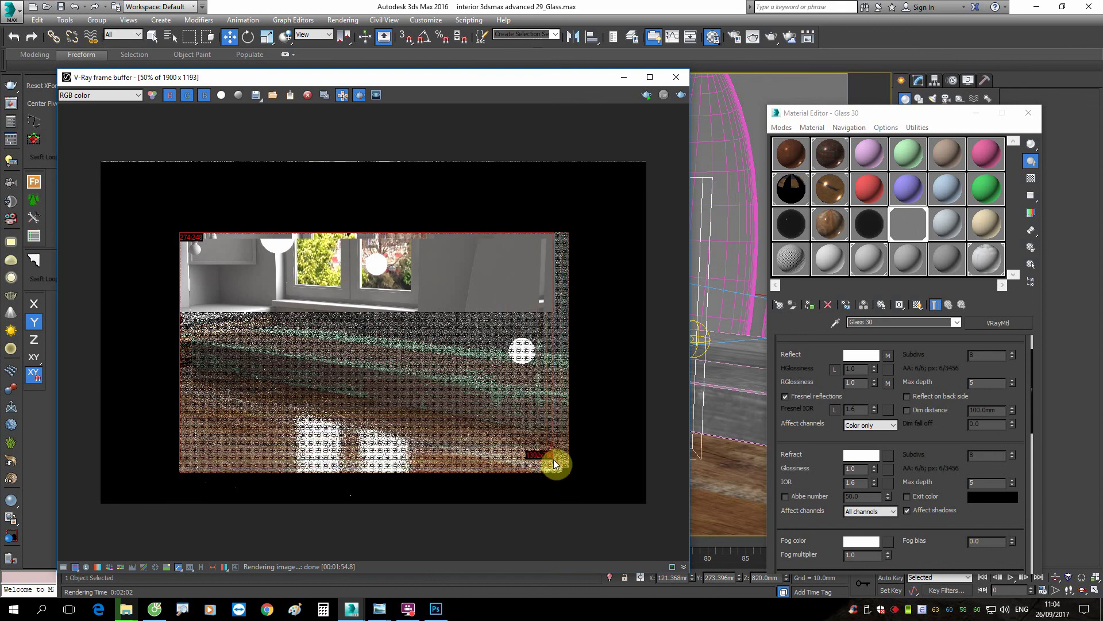
scroll(395, 355, "up", 1)
middle_click_drag(394, 355, 382, 371)
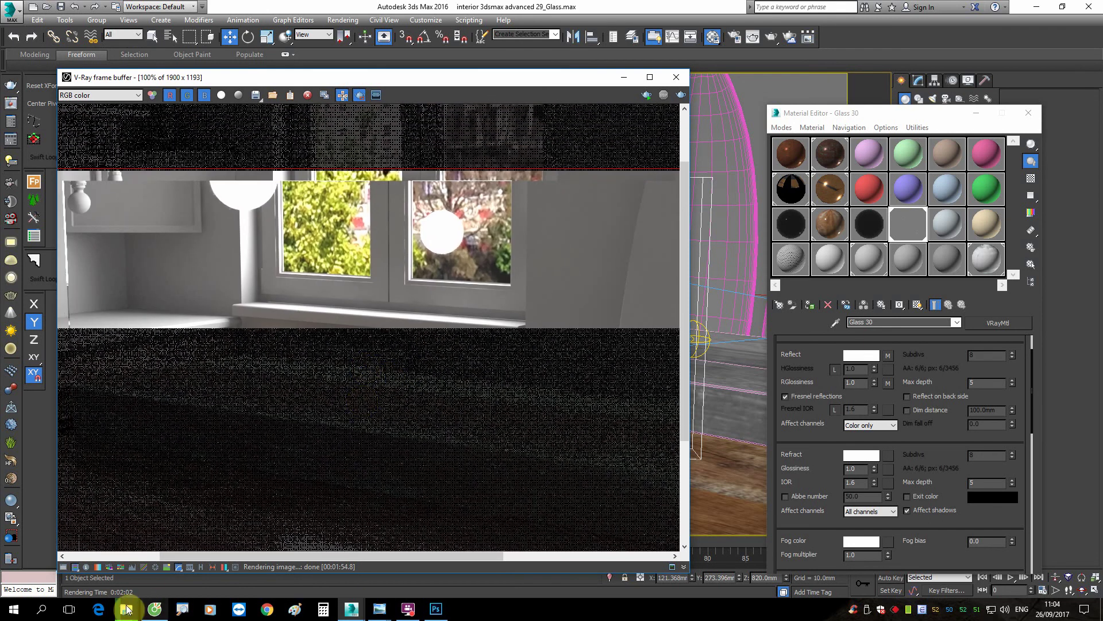
mouse_move(126, 609)
left_click(77, 566)
double_click(529, 265)
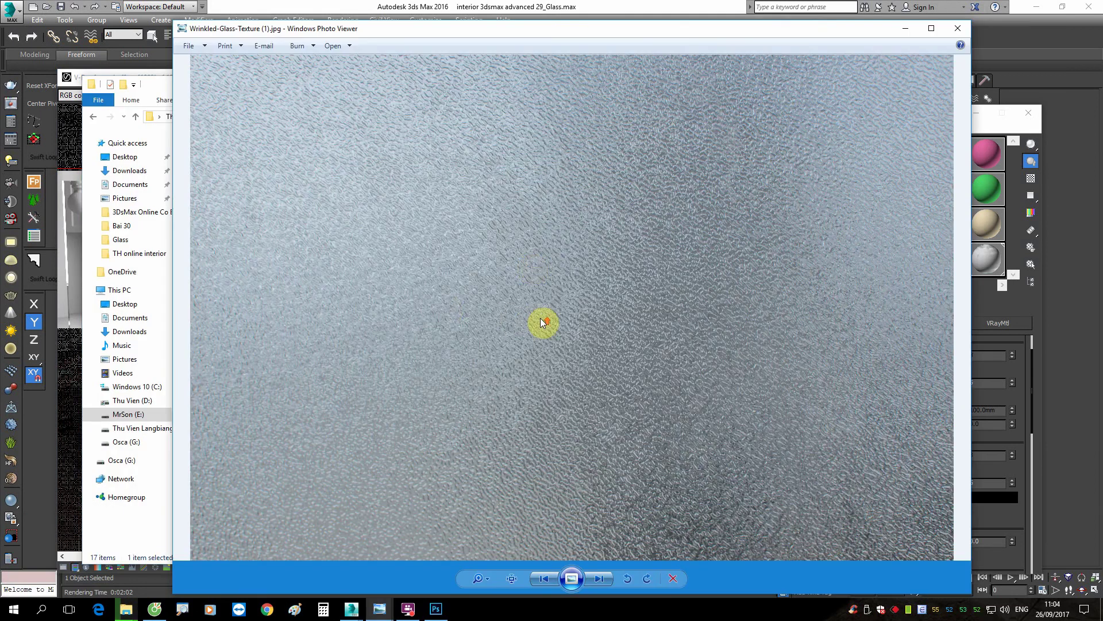
scroll(540, 319, "up", 1)
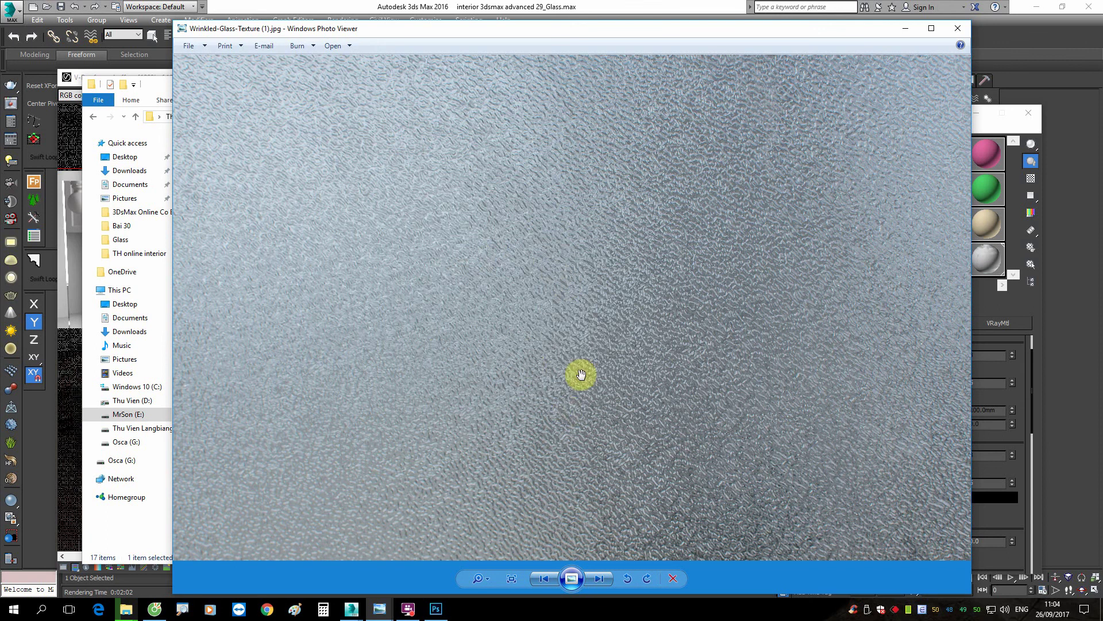
scroll(581, 374, "up", 1)
scroll(562, 320, "up", 1)
scroll(525, 300, "up", 1)
scroll(522, 313, "up", 1)
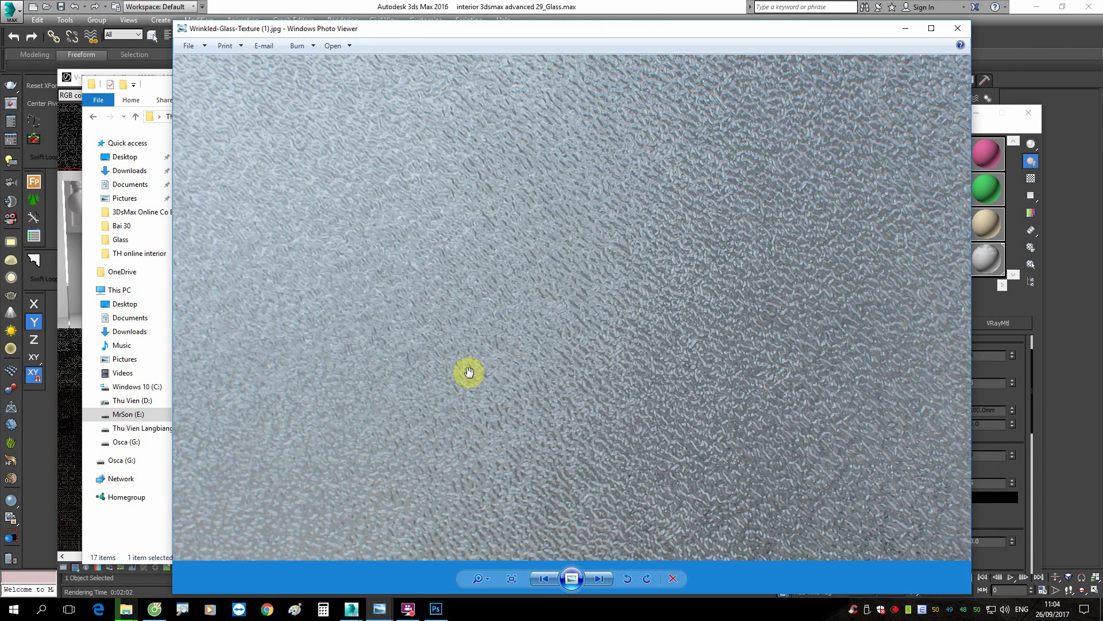
scroll(501, 368, "down", 1)
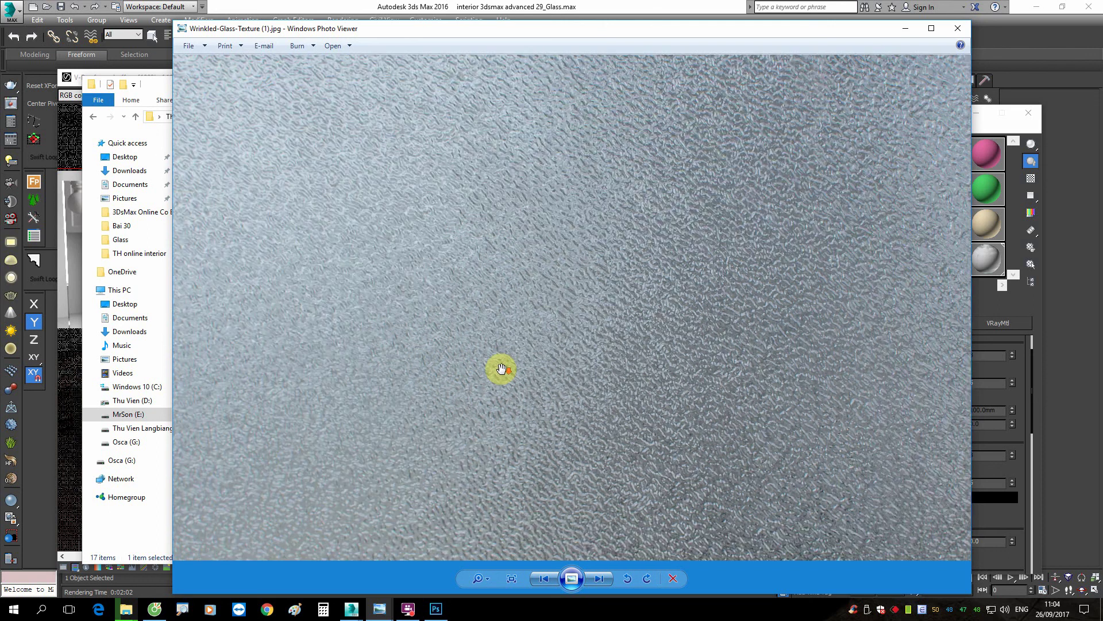
scroll(500, 369, "down", 1)
scroll(623, 380, "down", 1)
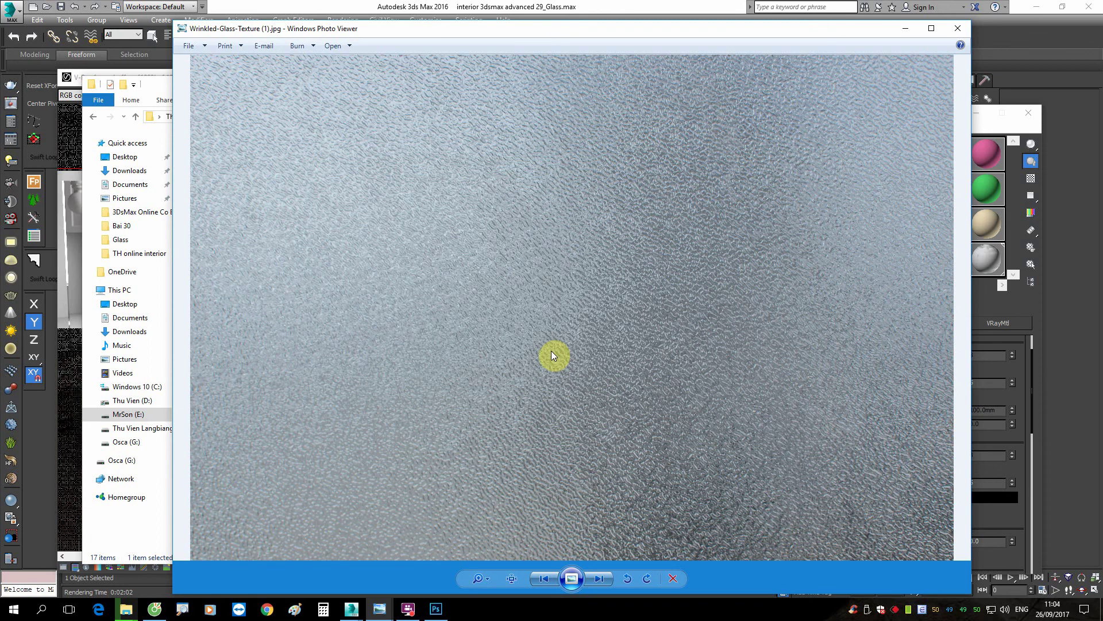
scroll(551, 351, "up", 1)
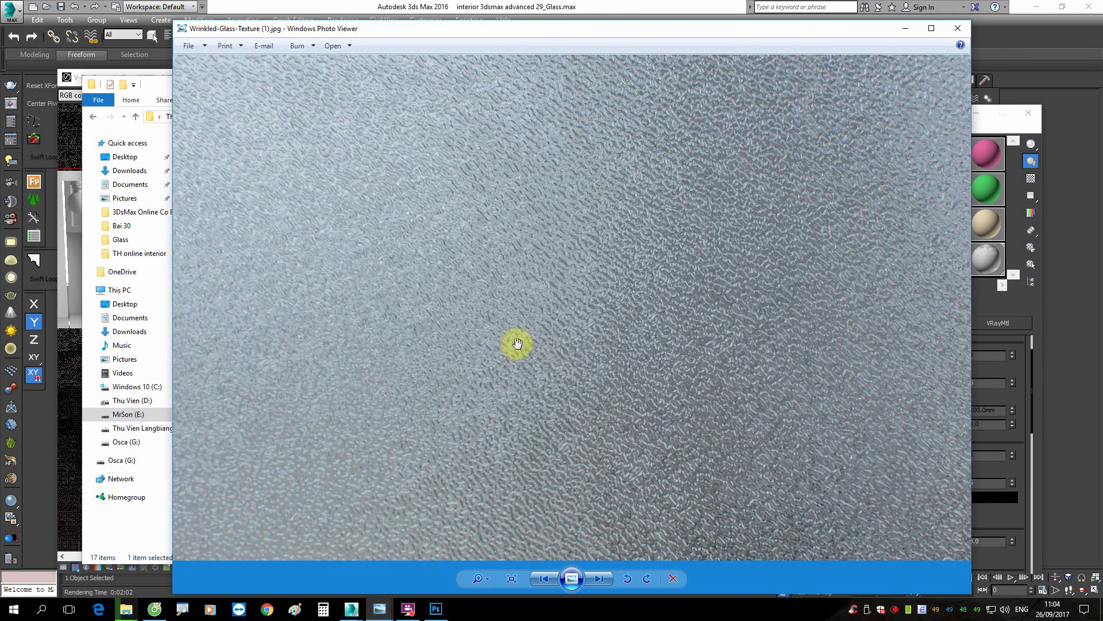
scroll(572, 334, "up", 1)
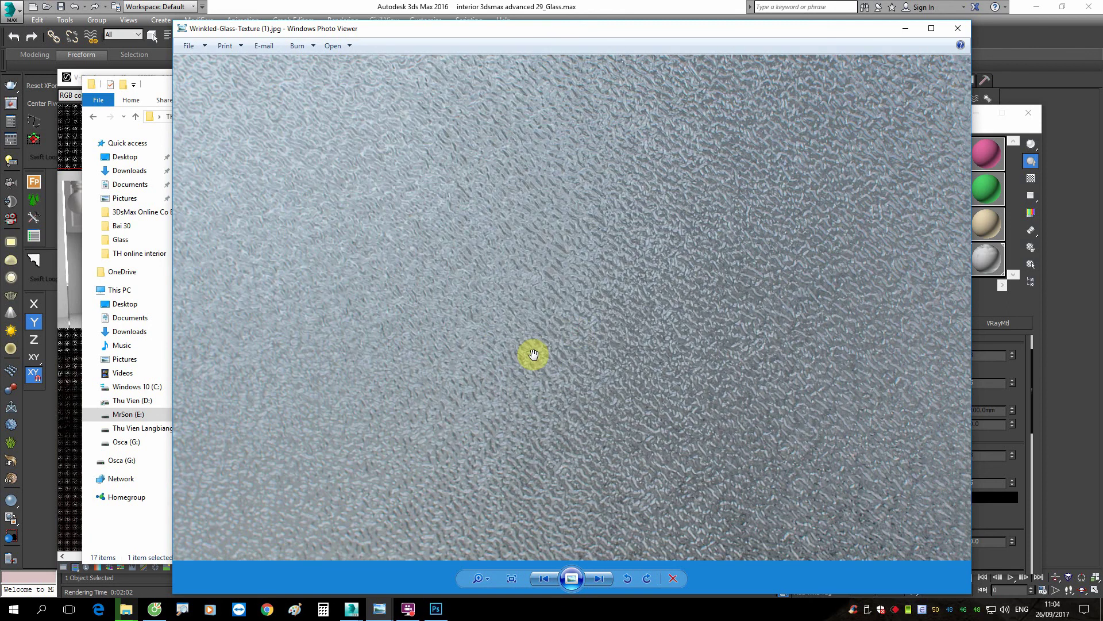
scroll(533, 354, "up", 1)
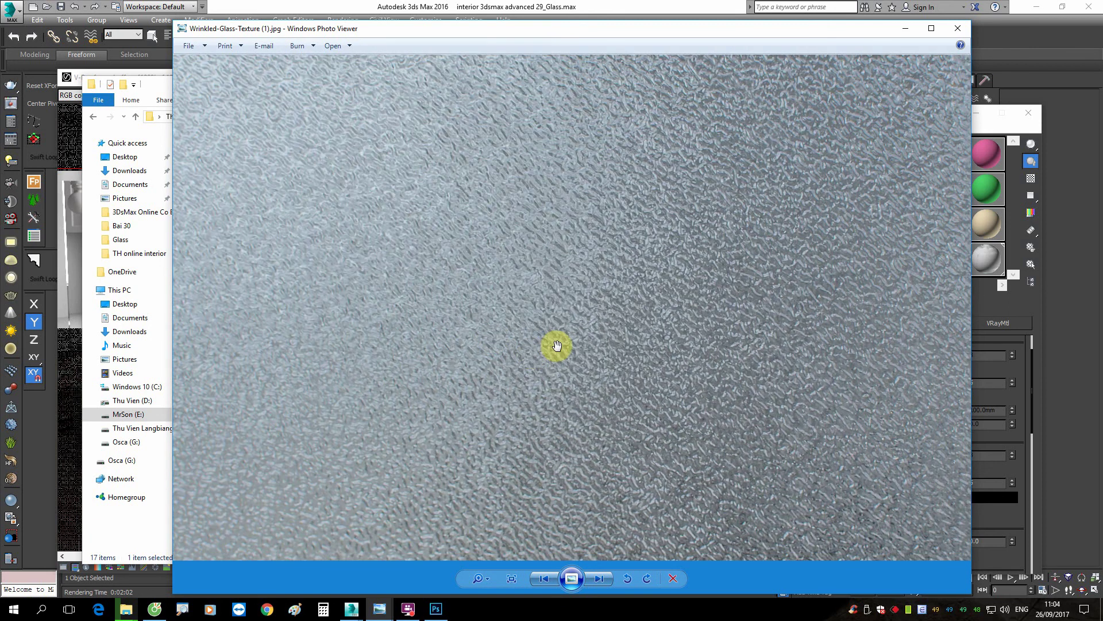
scroll(537, 336, "up", 1)
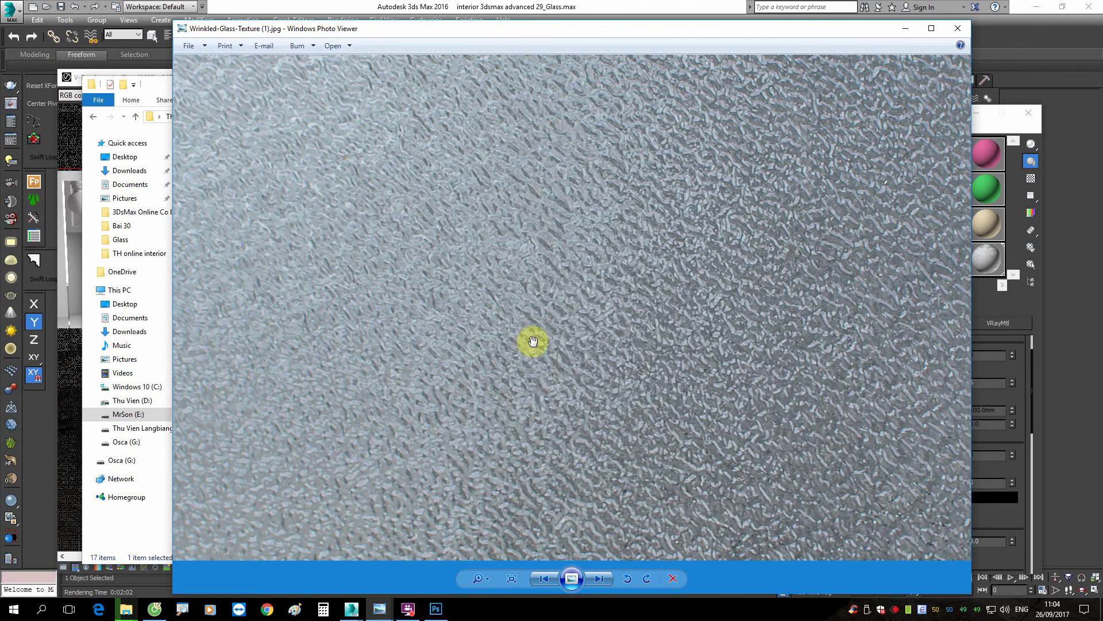
scroll(527, 332, "down", 1)
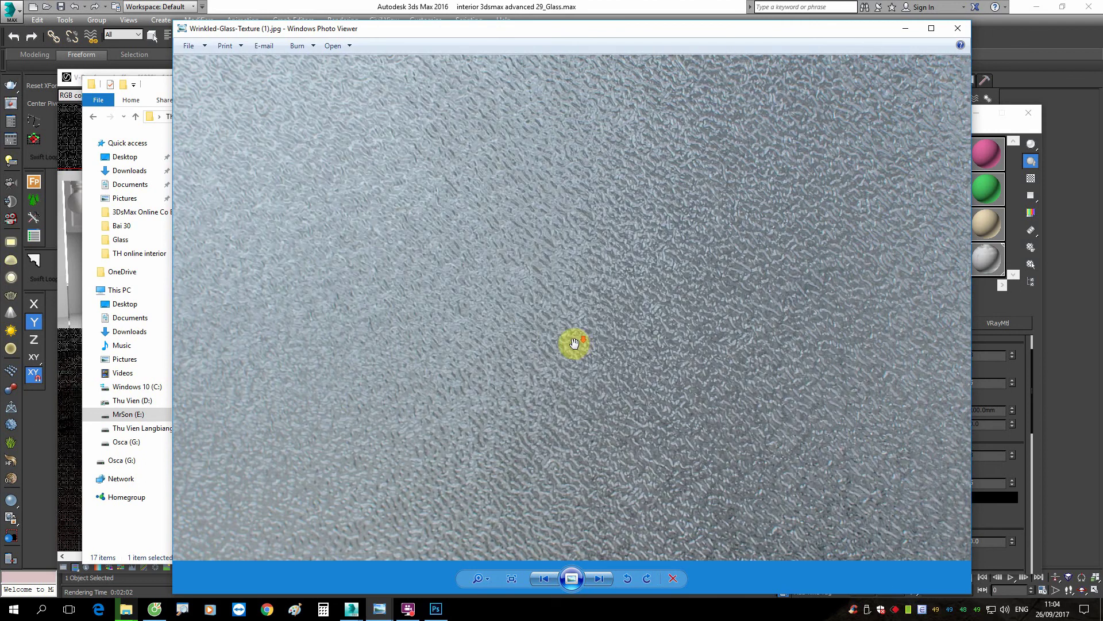
scroll(524, 347, "down", 1)
scroll(515, 347, "down", 1)
scroll(514, 348, "down", 1)
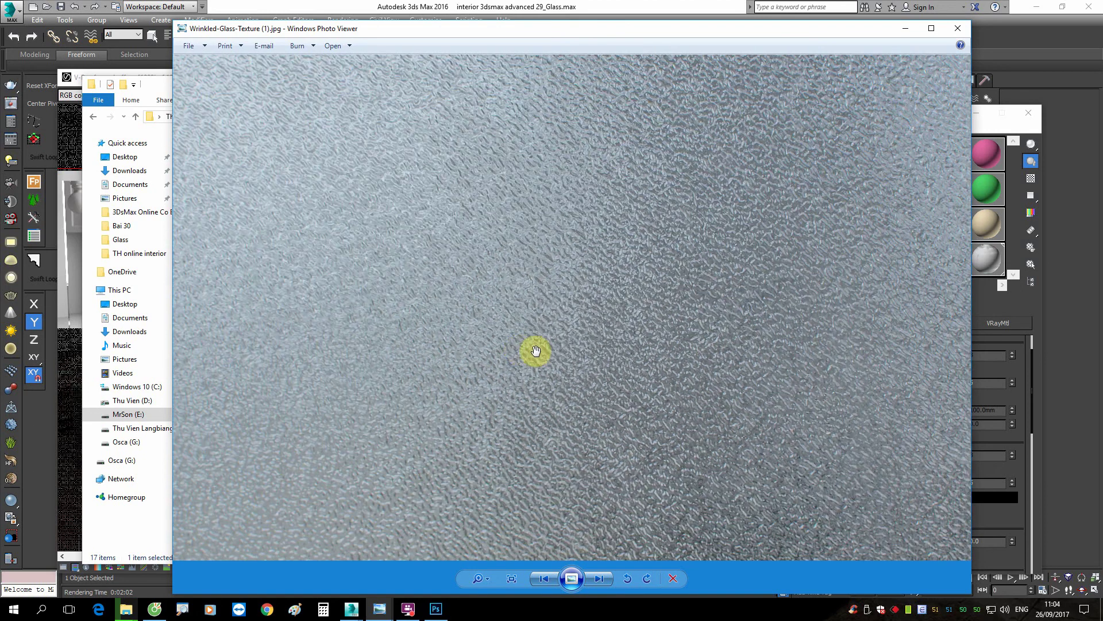
scroll(540, 351, "up", 1)
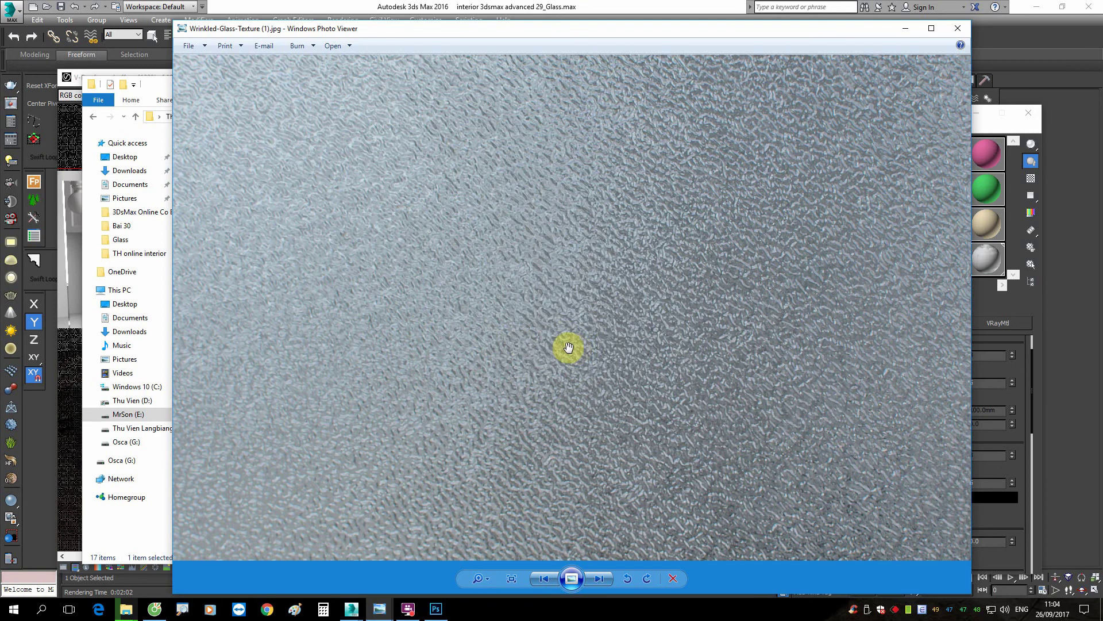
scroll(457, 268, "up", 1)
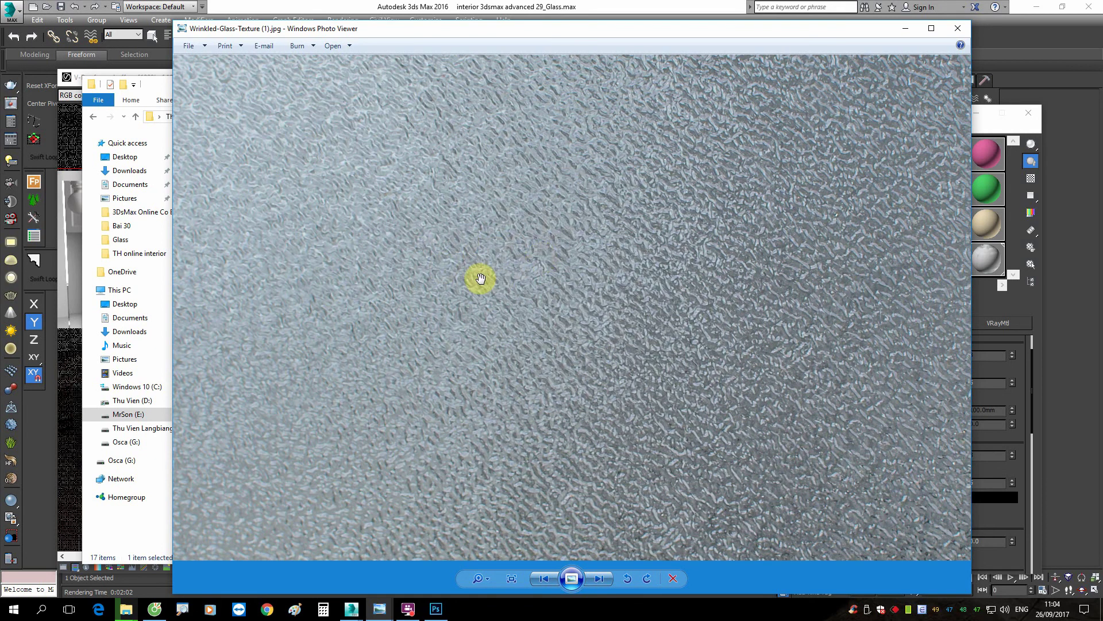
scroll(511, 290, "down", 1)
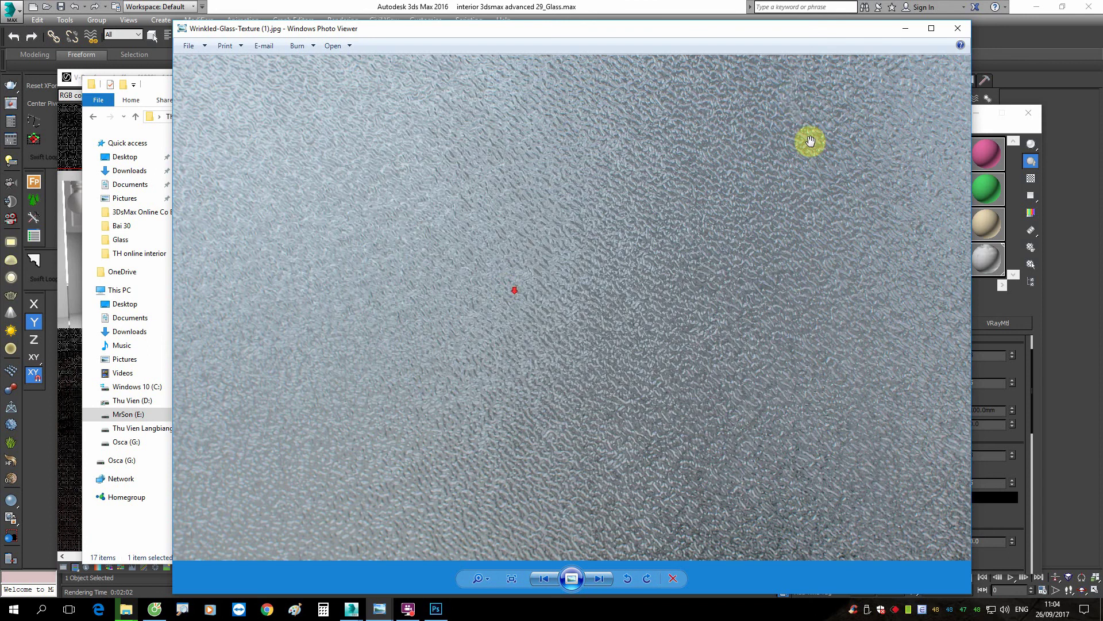
scroll(446, 275, "up", 1)
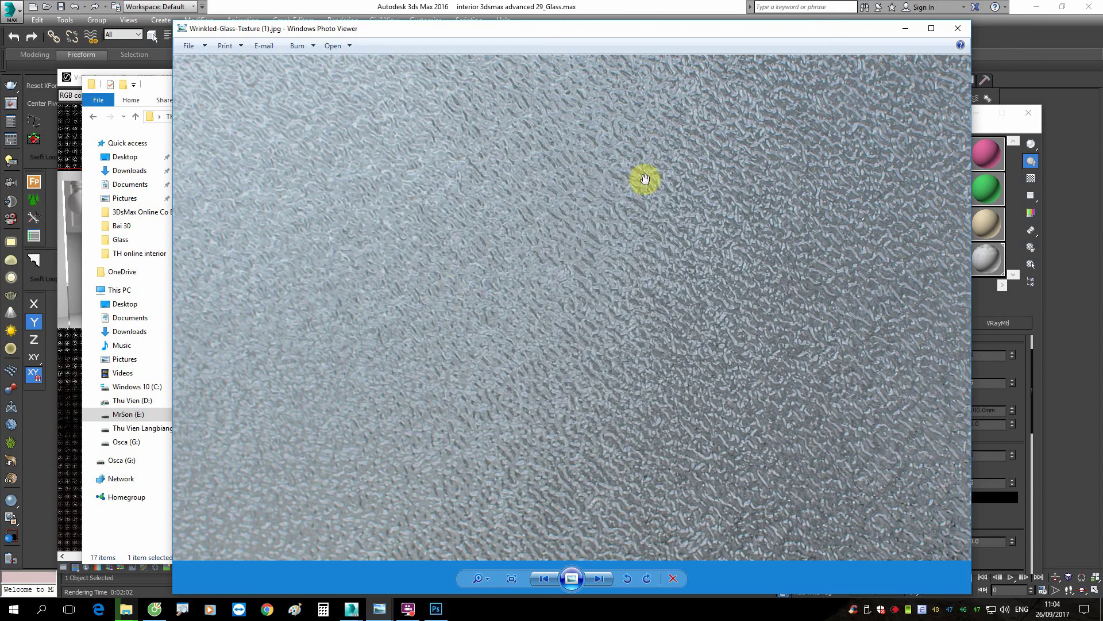
left_click(912, 32)
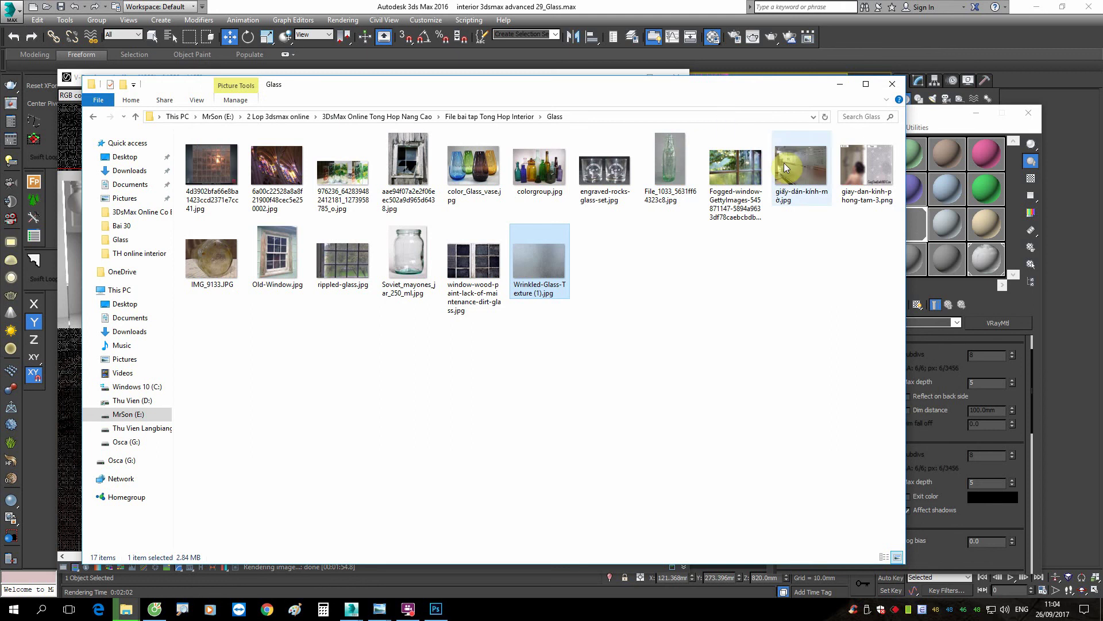
left_click(794, 164)
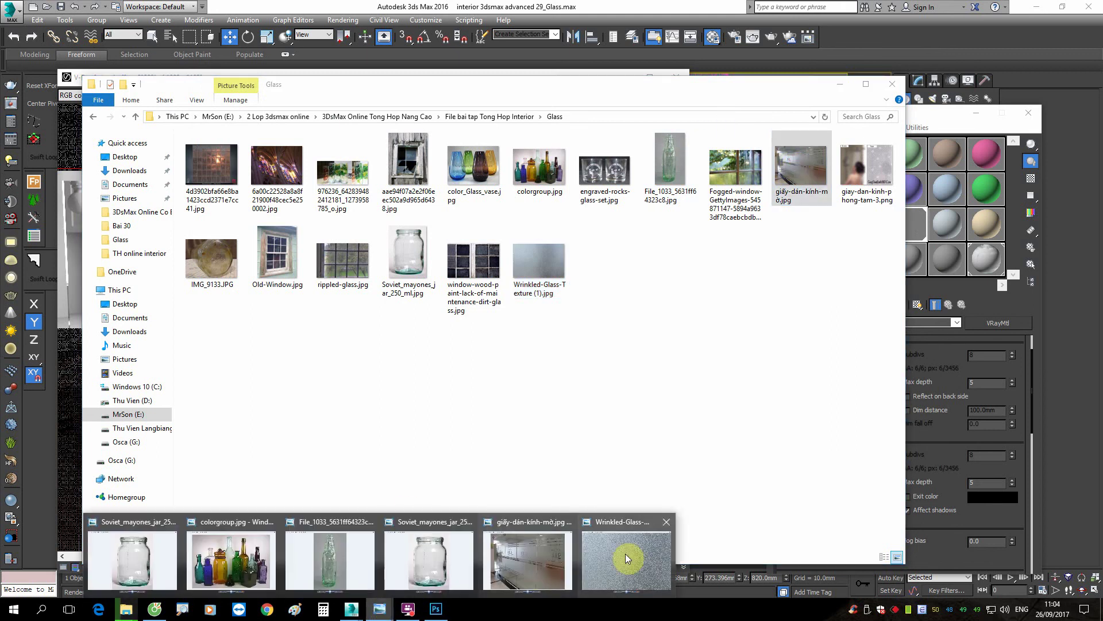
left_click(544, 556)
left_click(905, 28)
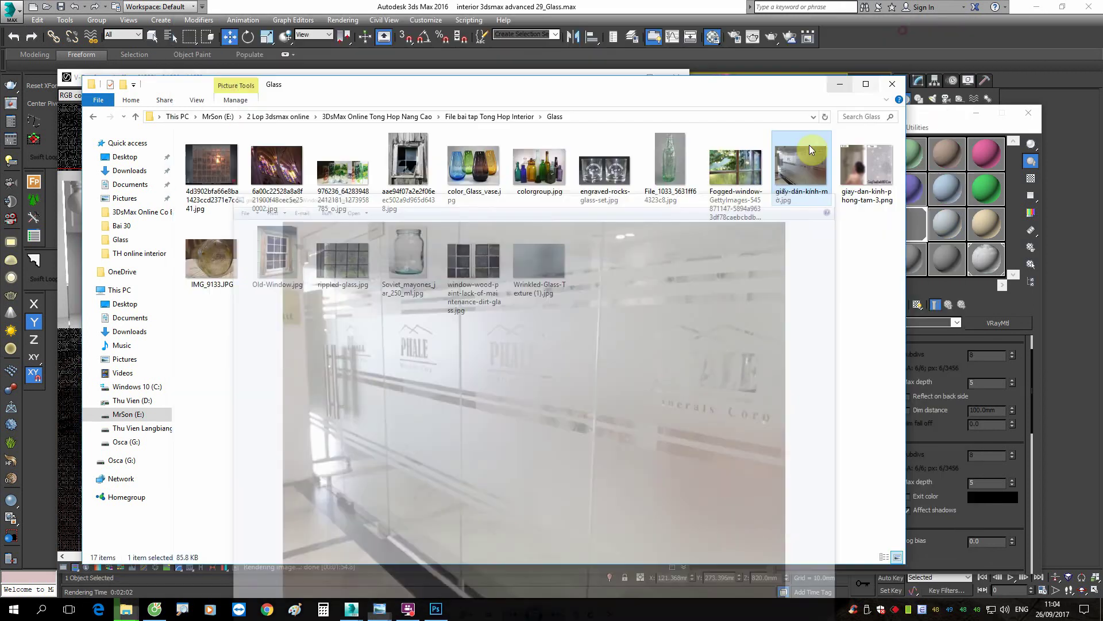
left_click(916, 184)
scroll(488, 209, "down", 1)
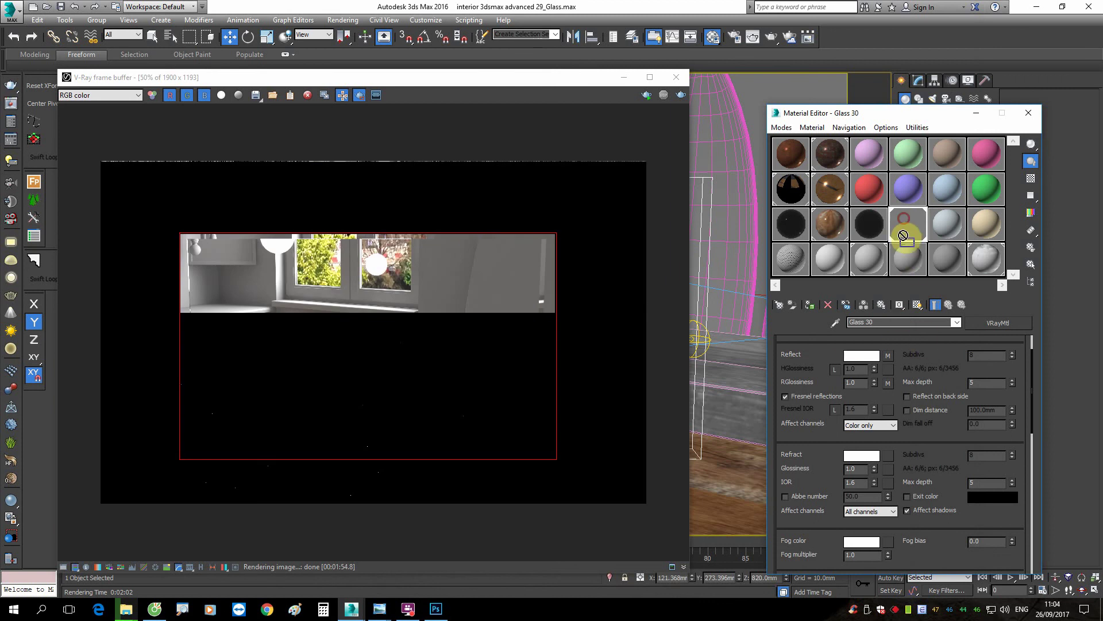
Step: Copy the Glass 30 material into a neighbouring sample slot and show it in the viewport
left_click_drag(908, 227, 948, 226)
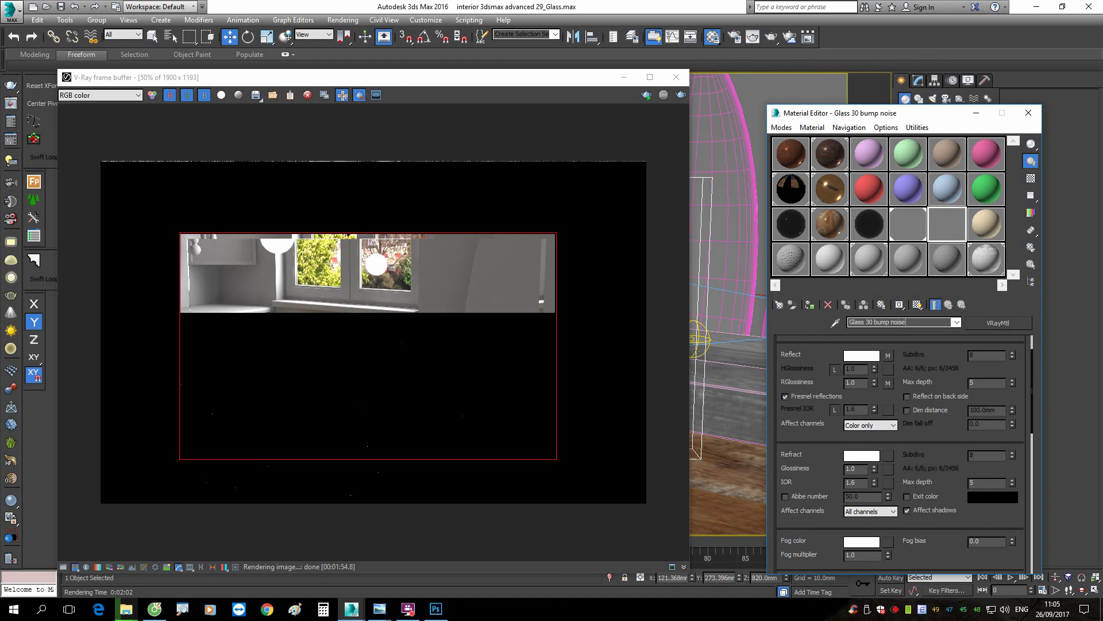
left_click(934, 307)
scroll(947, 379, "down", 10)
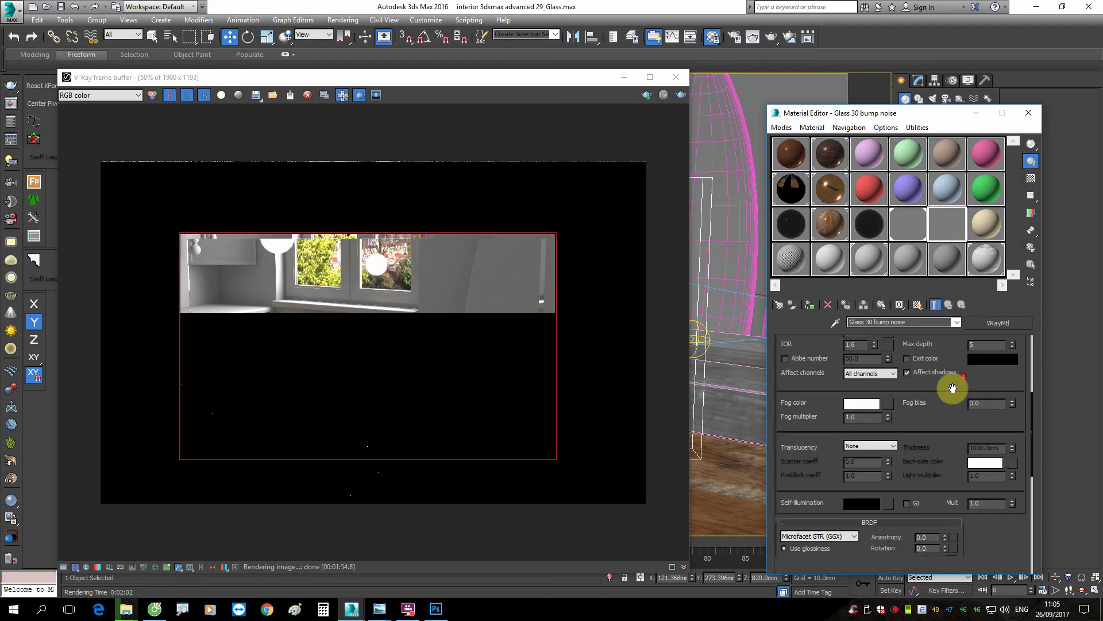
scroll(951, 388, "down", 3)
scroll(999, 446, "down", 3)
scroll(978, 492, "down", 3)
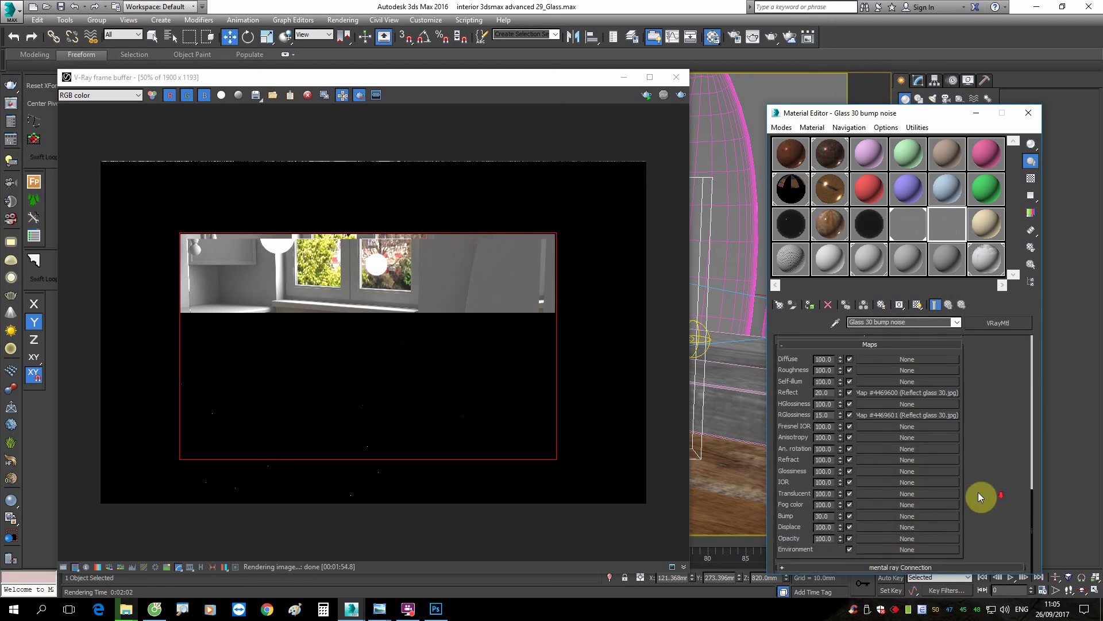
Step: Add a Noise map to the bump channel of Glass 30 bump noise
left_click(891, 516)
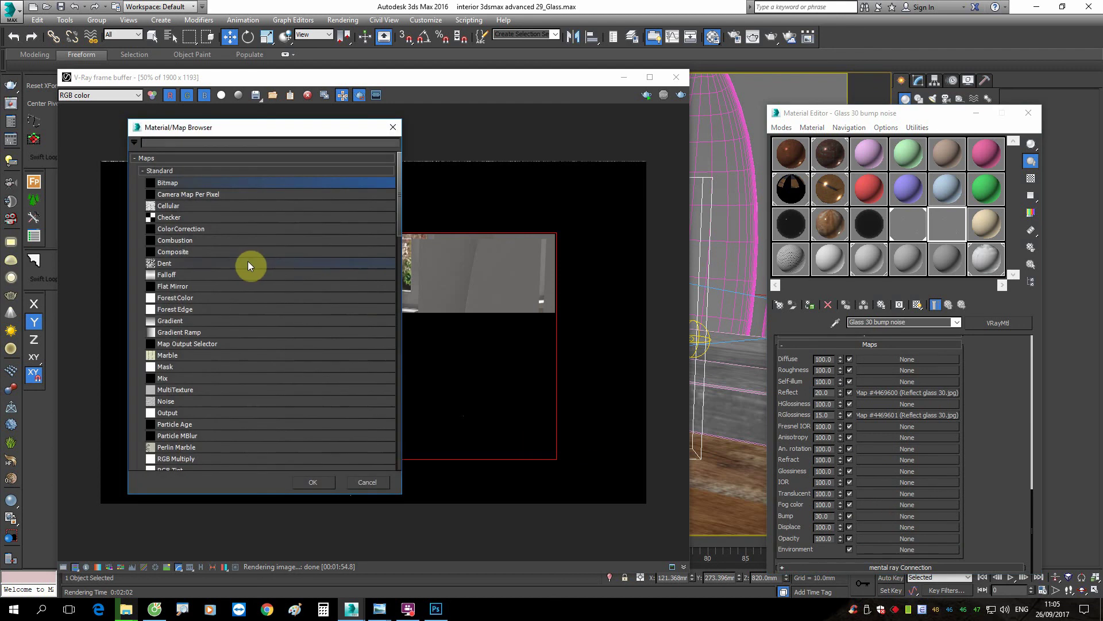
double_click(193, 400)
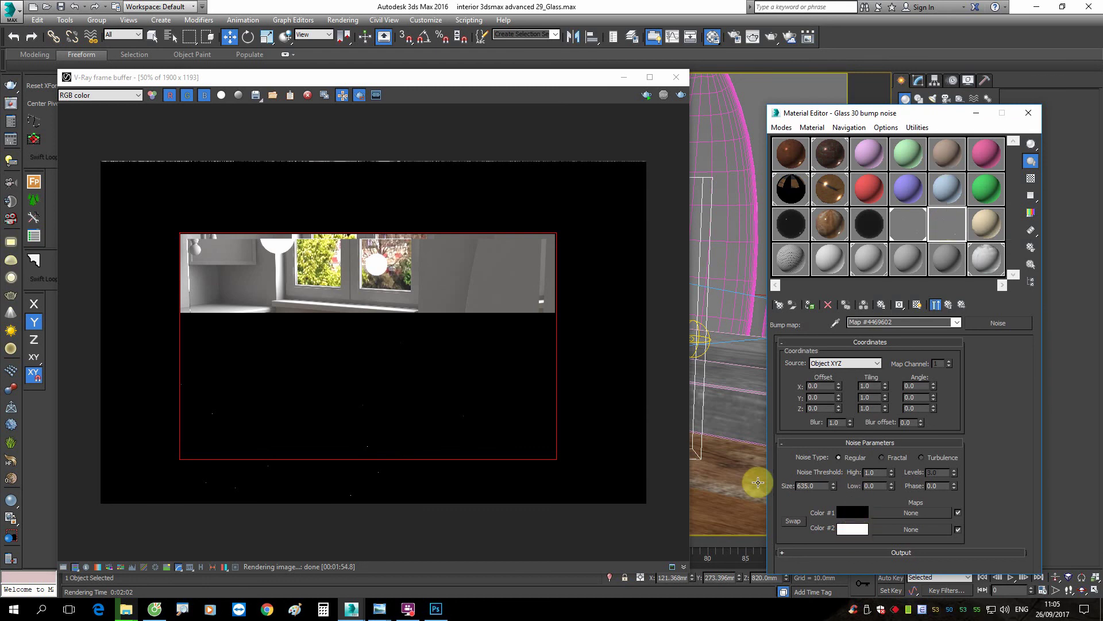
double_click(814, 486)
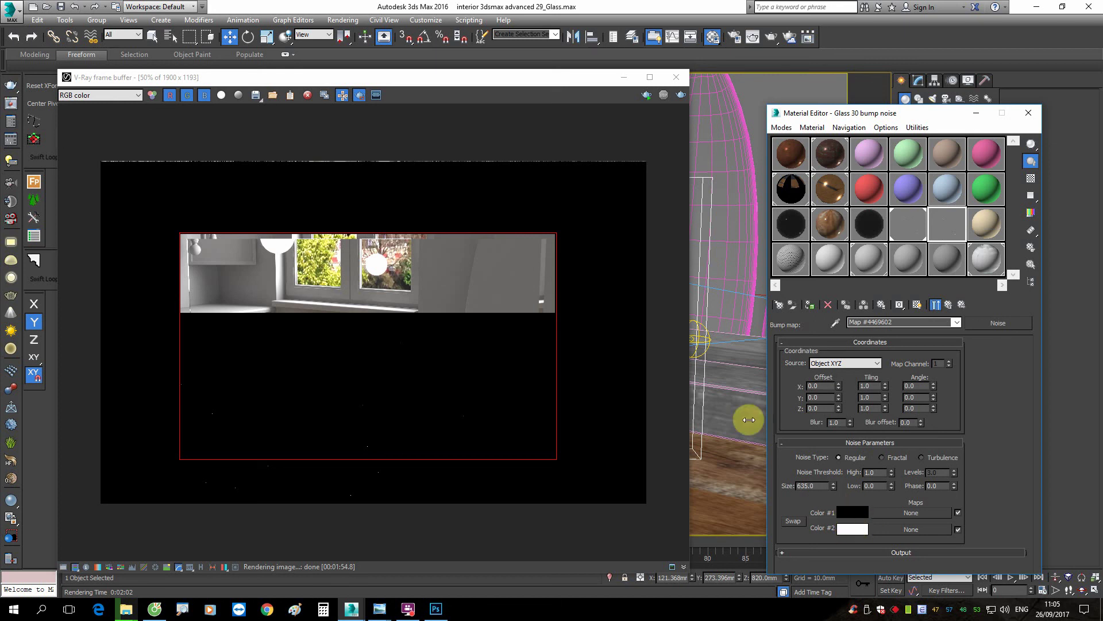
left_click(986, 154)
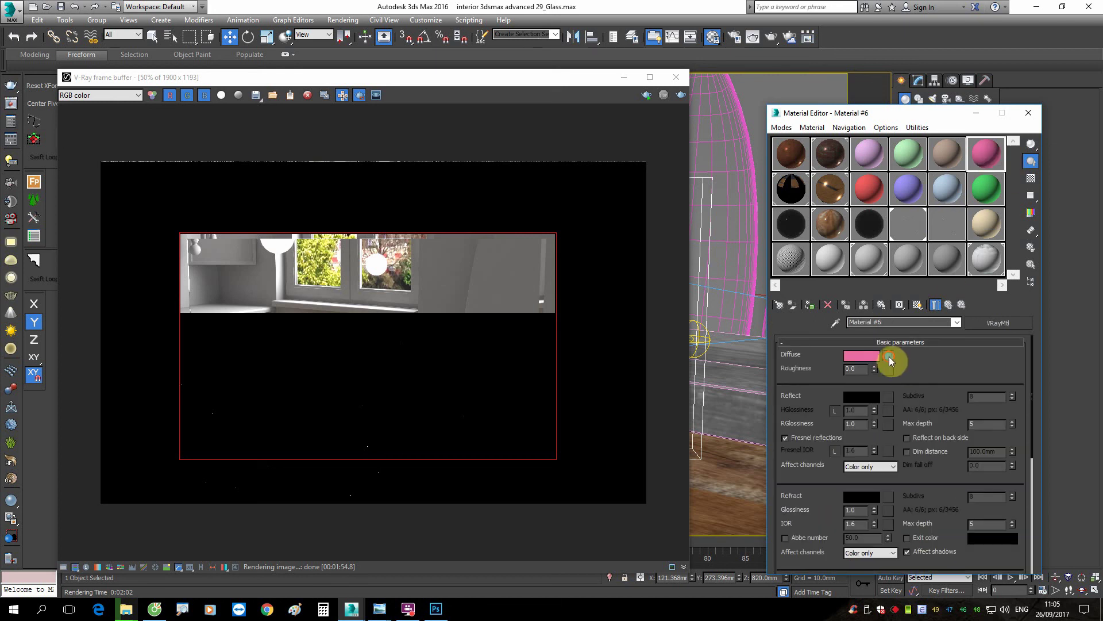
Step: Test a Noise map at size 50 on Material #6's diffuse in an enlarged preview
left_click(889, 357)
double_click(187, 401)
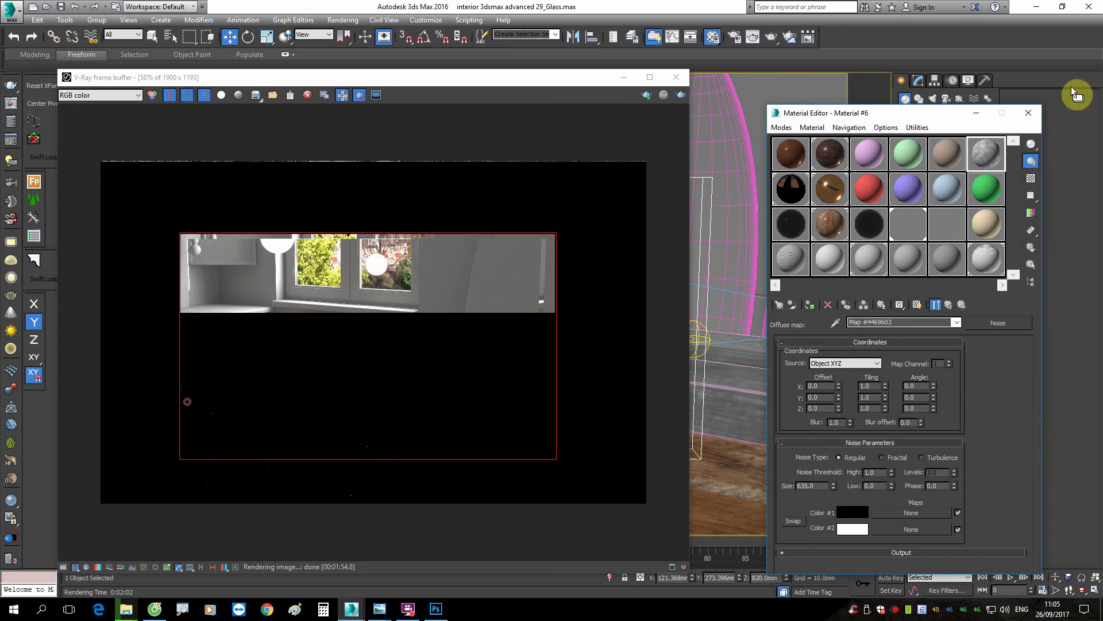
double_click(986, 158)
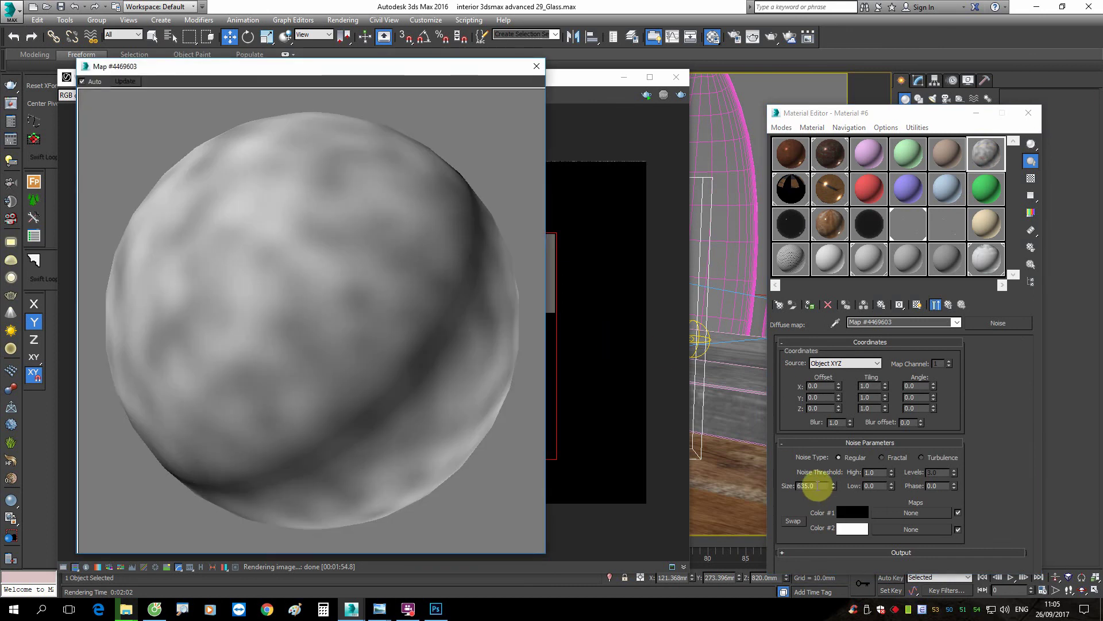
double_click(815, 486)
type("50")
key("Return")
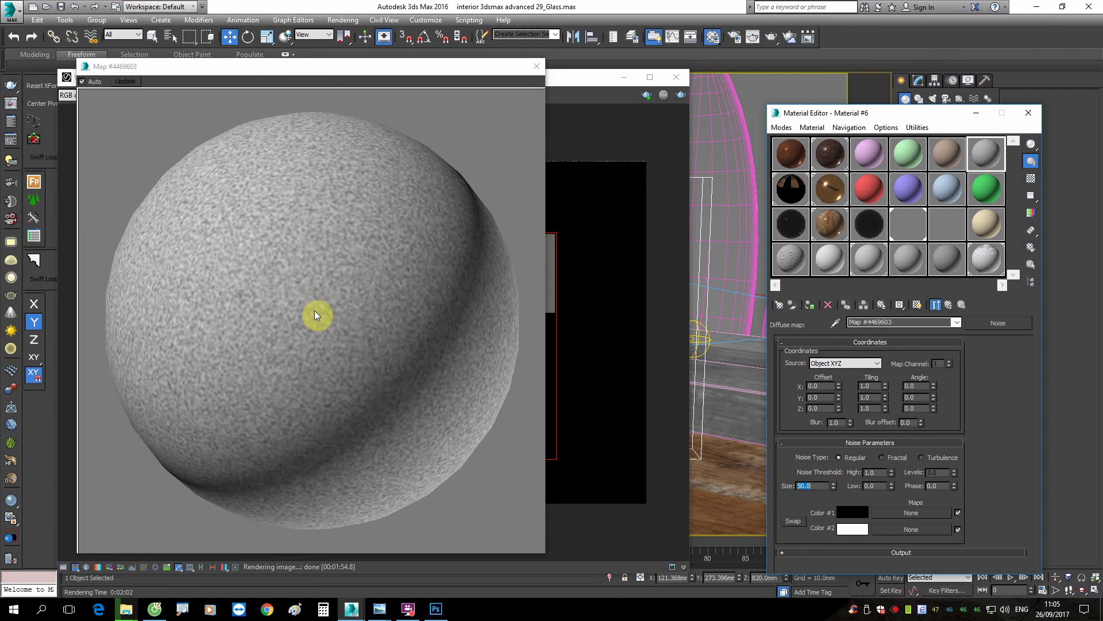
left_click(537, 66)
Step: Set the Glass 30 bump noise material's bump Noise size to 1.0
left_click(948, 226)
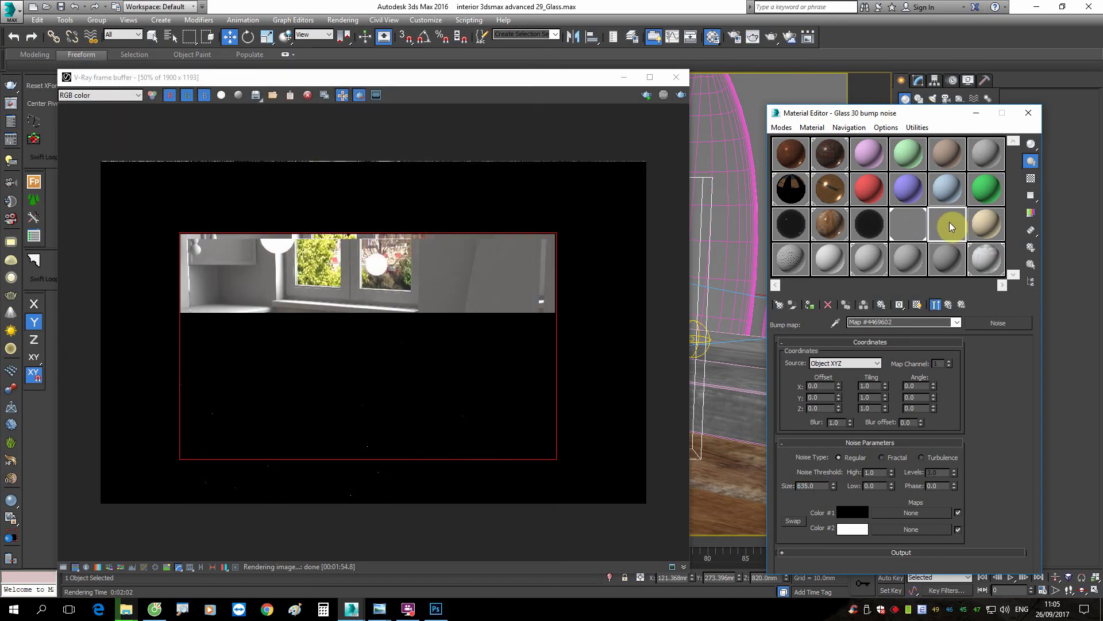
double_click(949, 226)
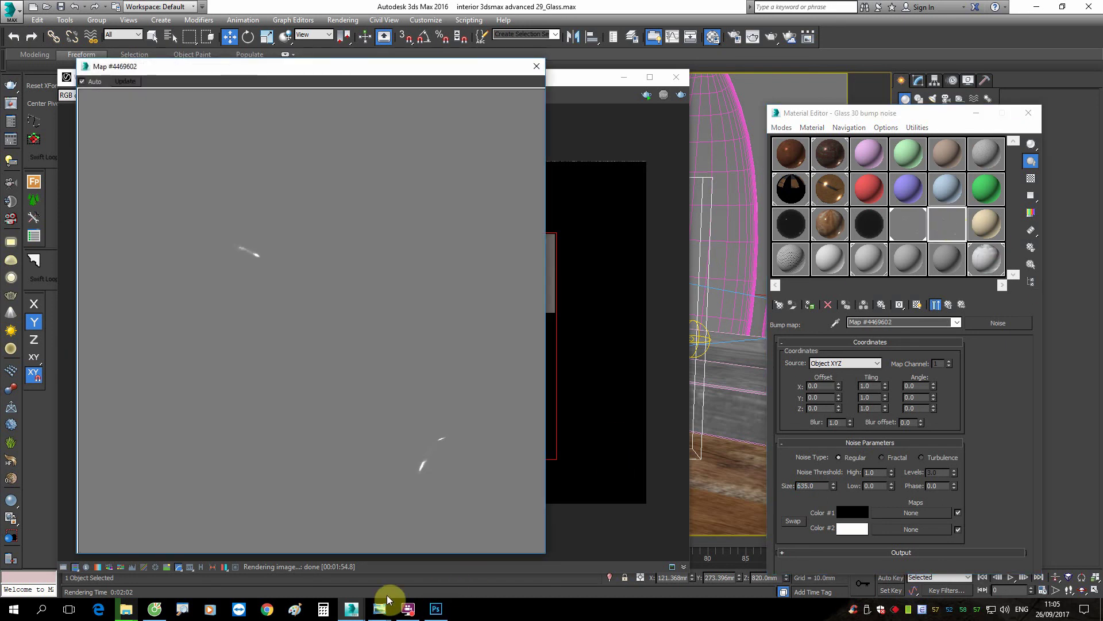
left_click(609, 569)
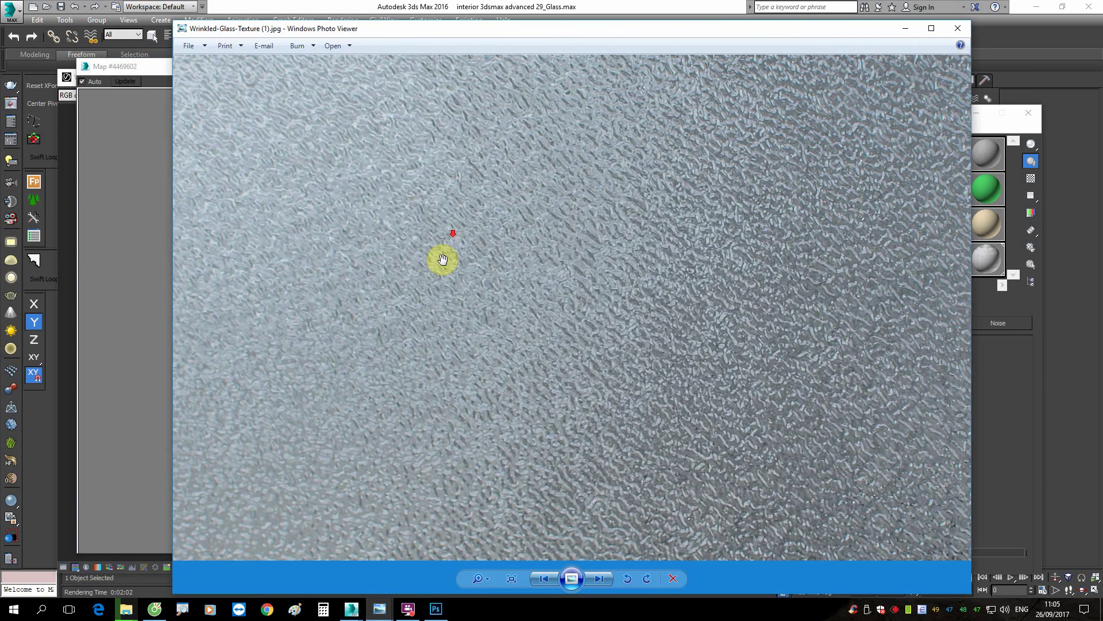
left_click(906, 28)
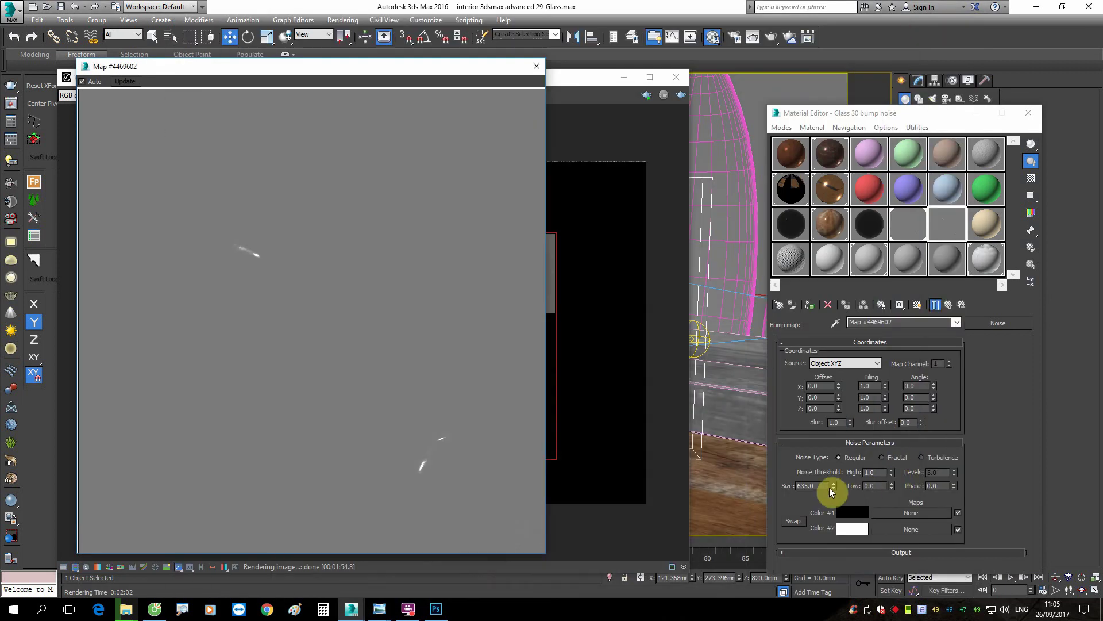
type("1")
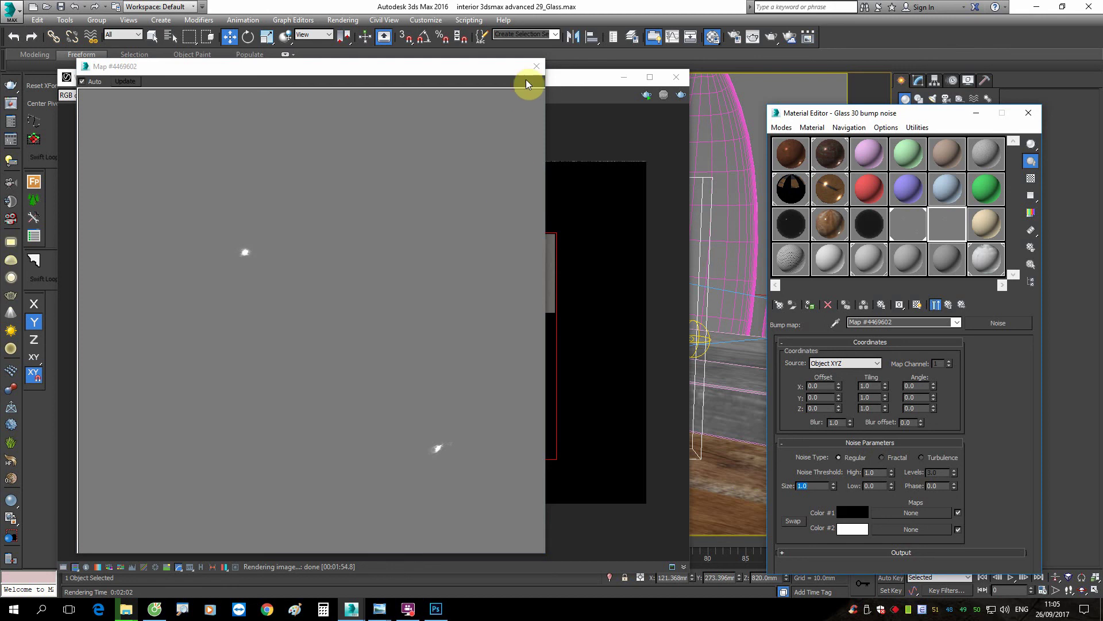
left_click(536, 66)
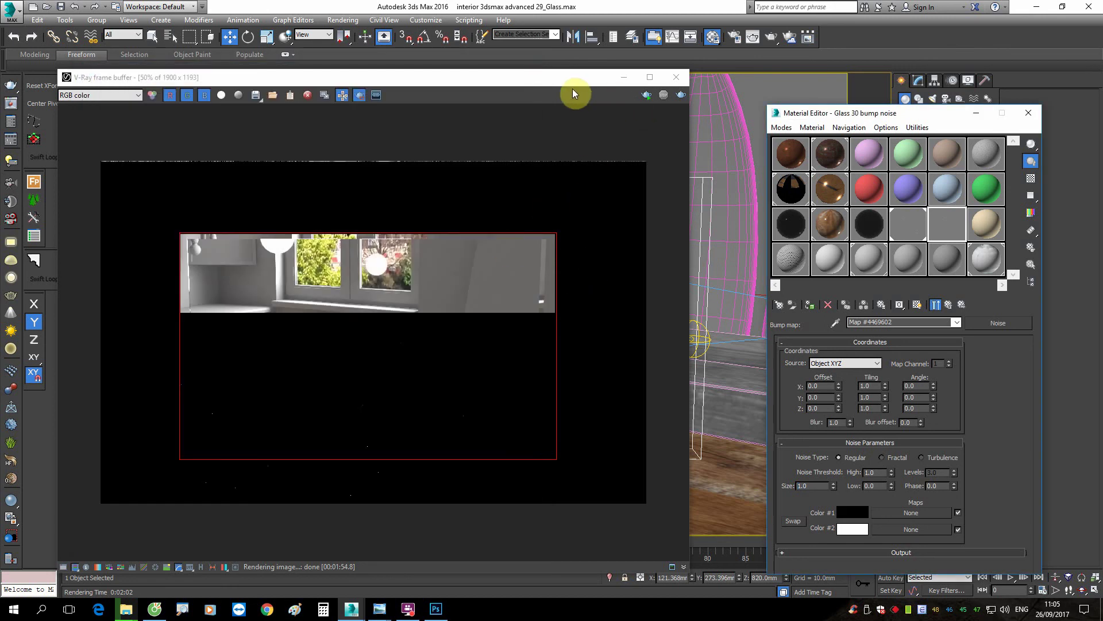
left_click_drag(569, 85, 542, 427)
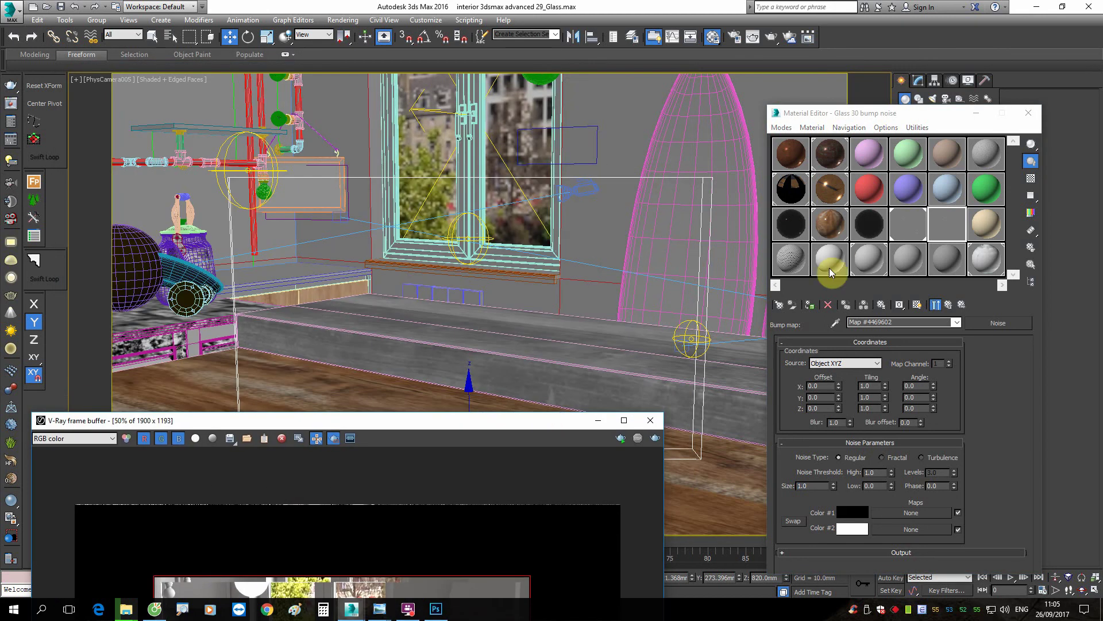
Step: Temporarily set the glass refraction colour to black to preview the bump
left_click_drag(414, 421, 431, 242)
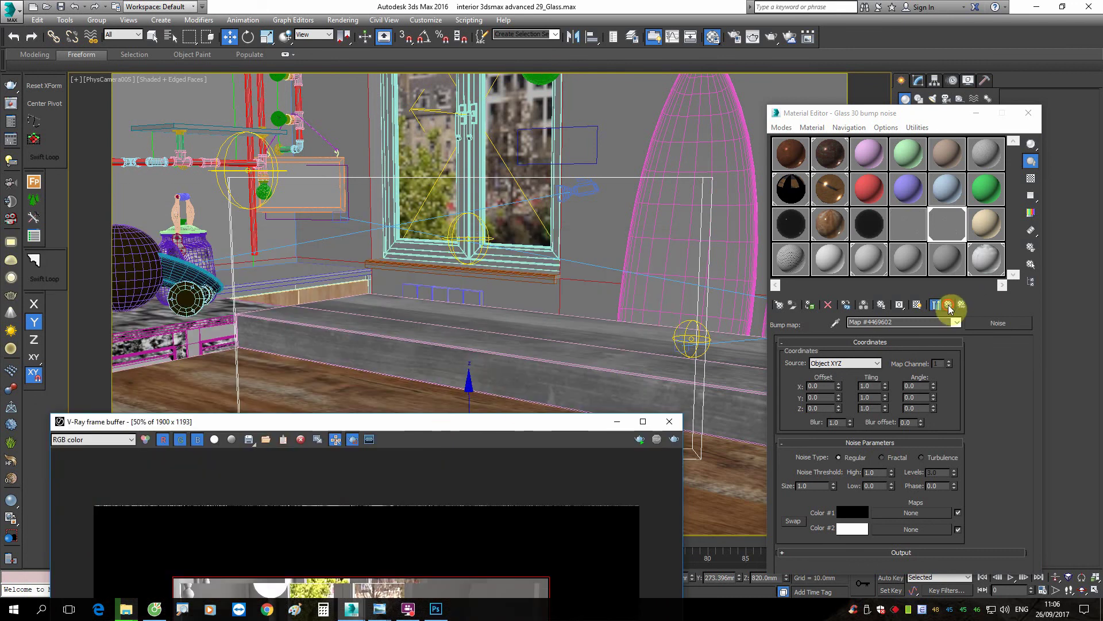
left_click(935, 304)
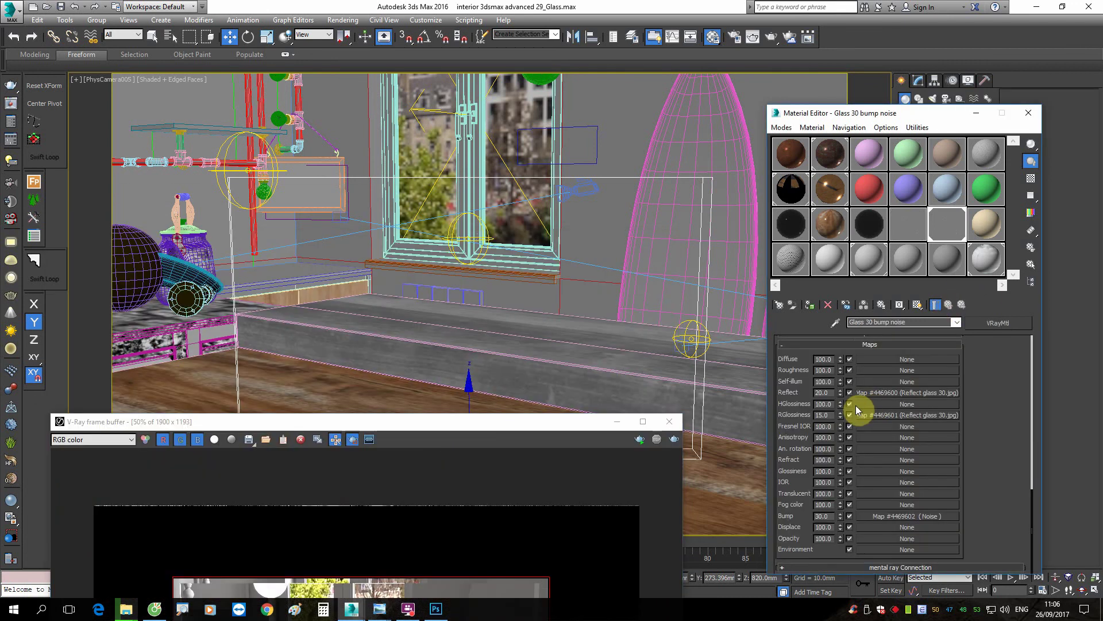
scroll(1000, 412, "up", 5)
scroll(997, 397, "up", 4)
scroll(949, 425, "up", 3)
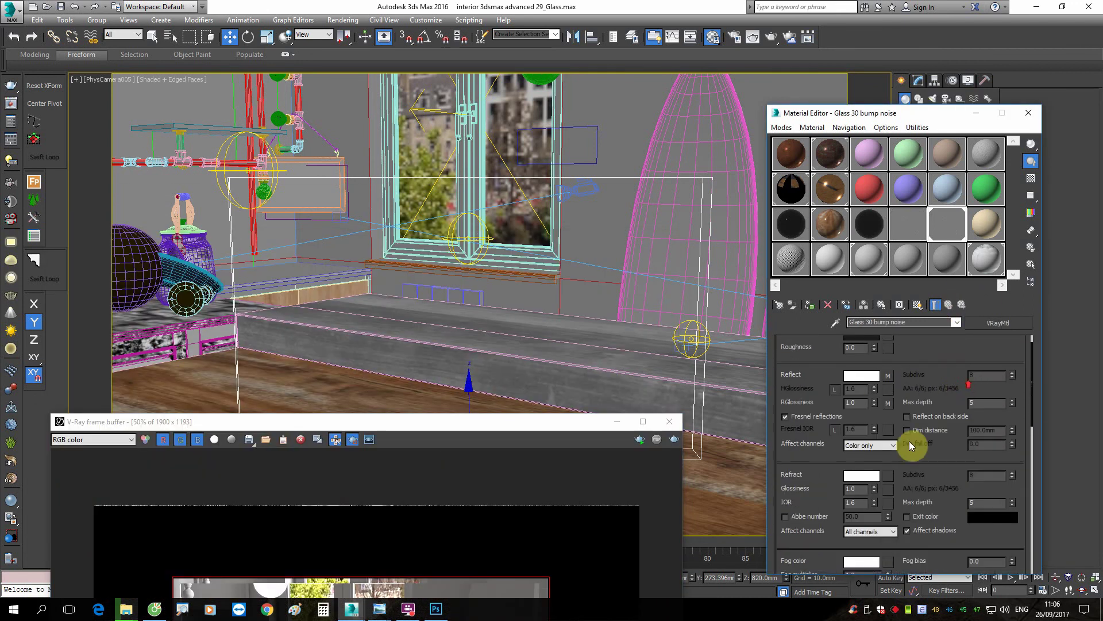
left_click(869, 476)
left_click(338, 164)
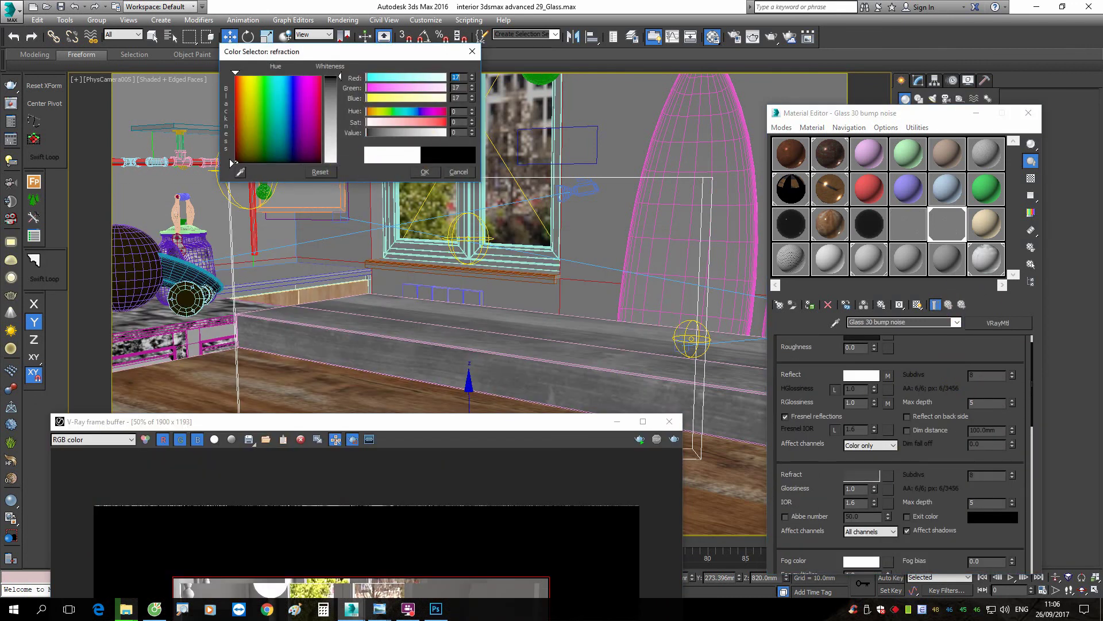
left_click(432, 172)
Step: Show the bump Noise texture on the glass pane in the viewport
scroll(931, 423, "down", 3)
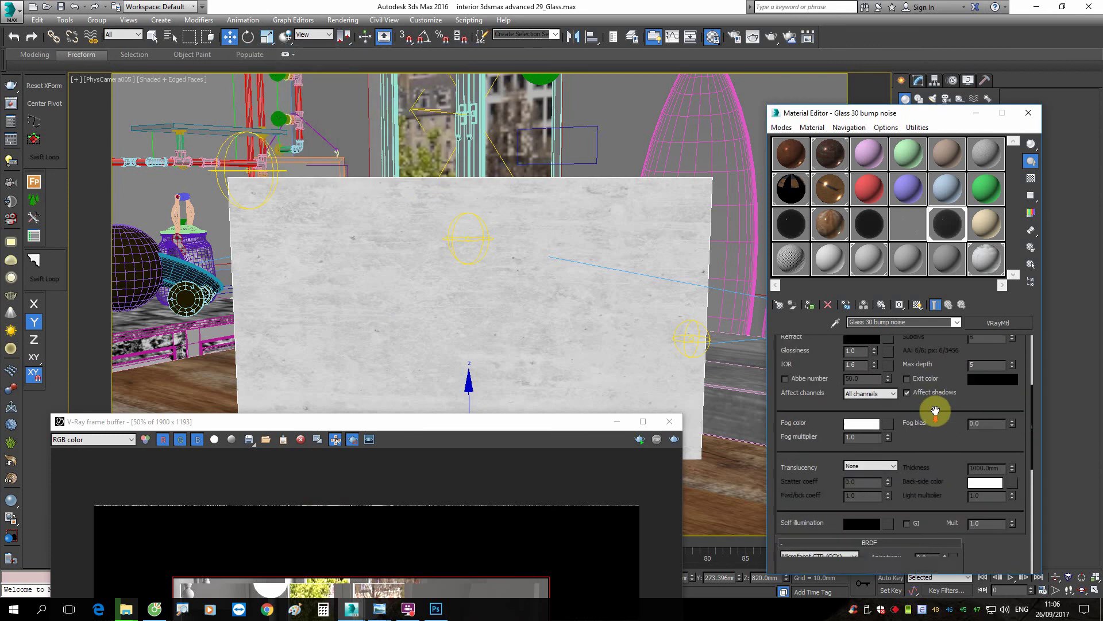
scroll(943, 412, "down", 4)
scroll(936, 459, "down", 3)
left_click(912, 522)
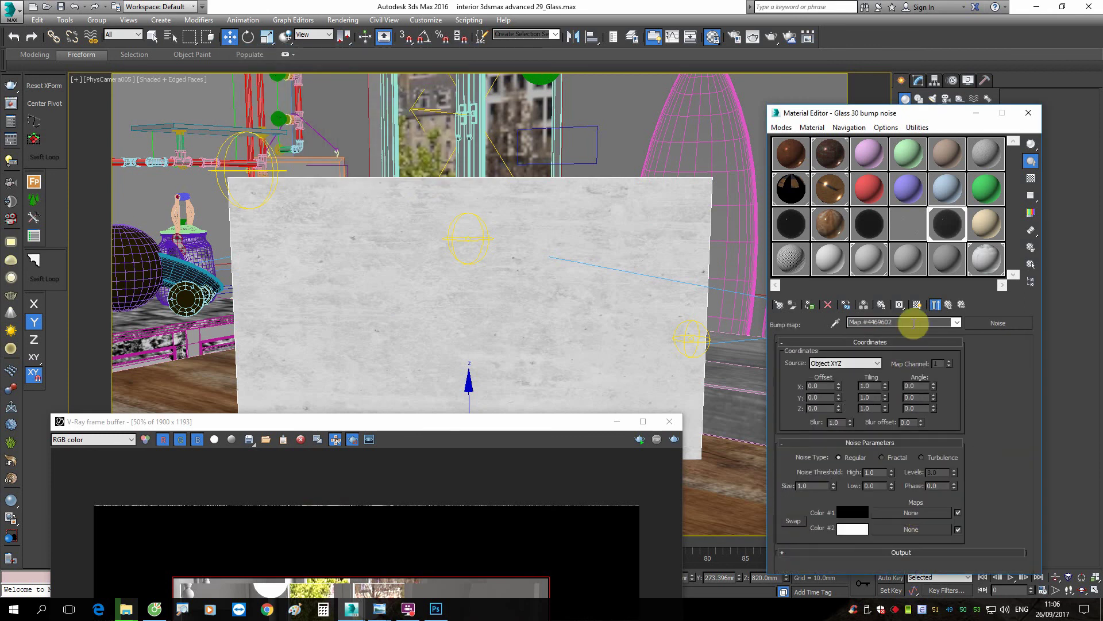
left_click(916, 307)
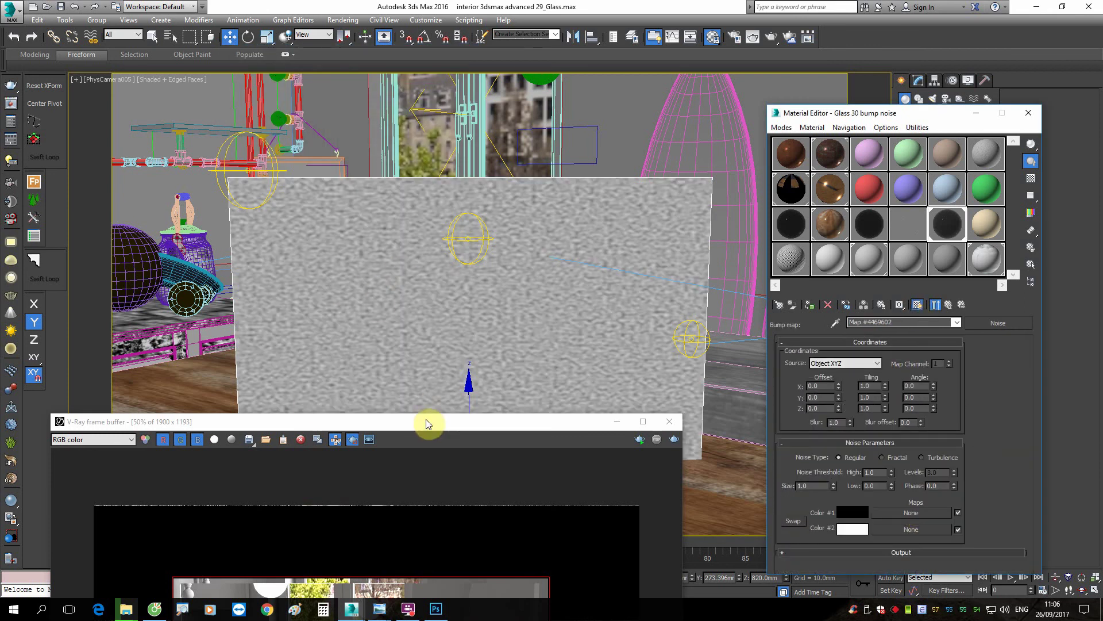
mouse_move(426, 420)
left_mouse_down()
mouse_move(427, 234)
mouse_move(448, 68)
left_mouse_up()
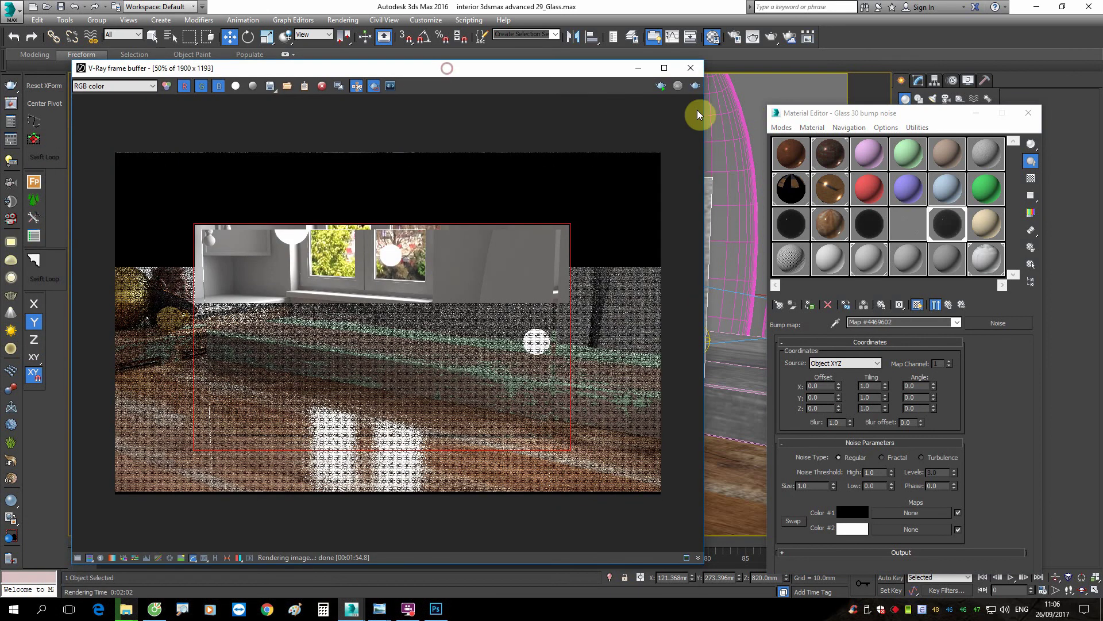
Step: Restore the refraction colour to pure white and start a new render
left_click(948, 305)
scroll(955, 442, "up", 3)
scroll(971, 431, "up", 3)
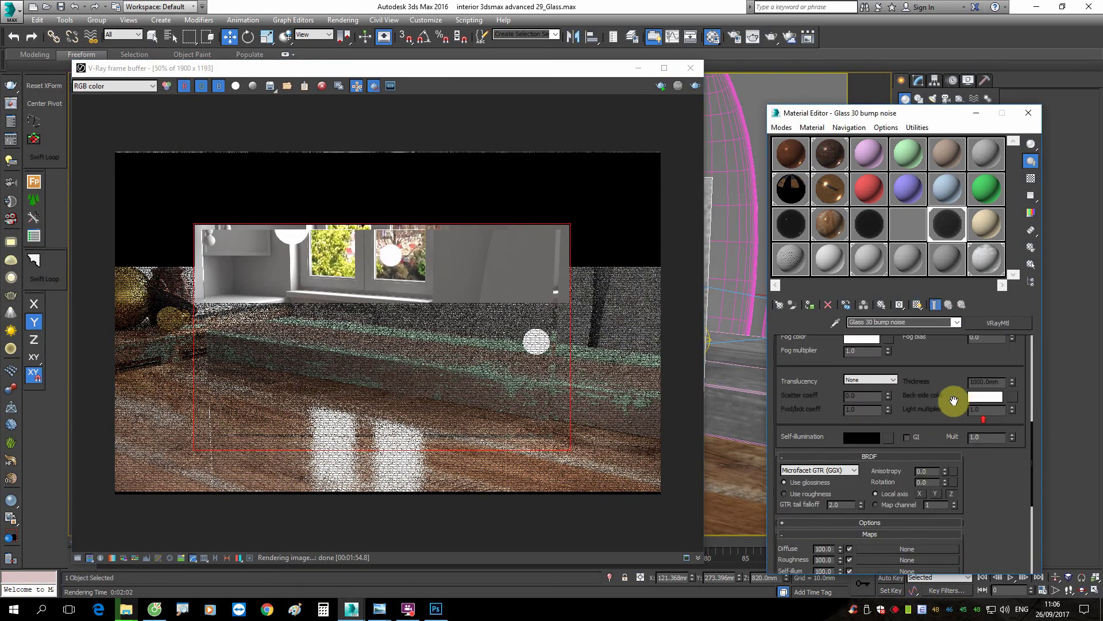
scroll(956, 402, "up", 3)
scroll(920, 410, "up", 3)
left_click(860, 406)
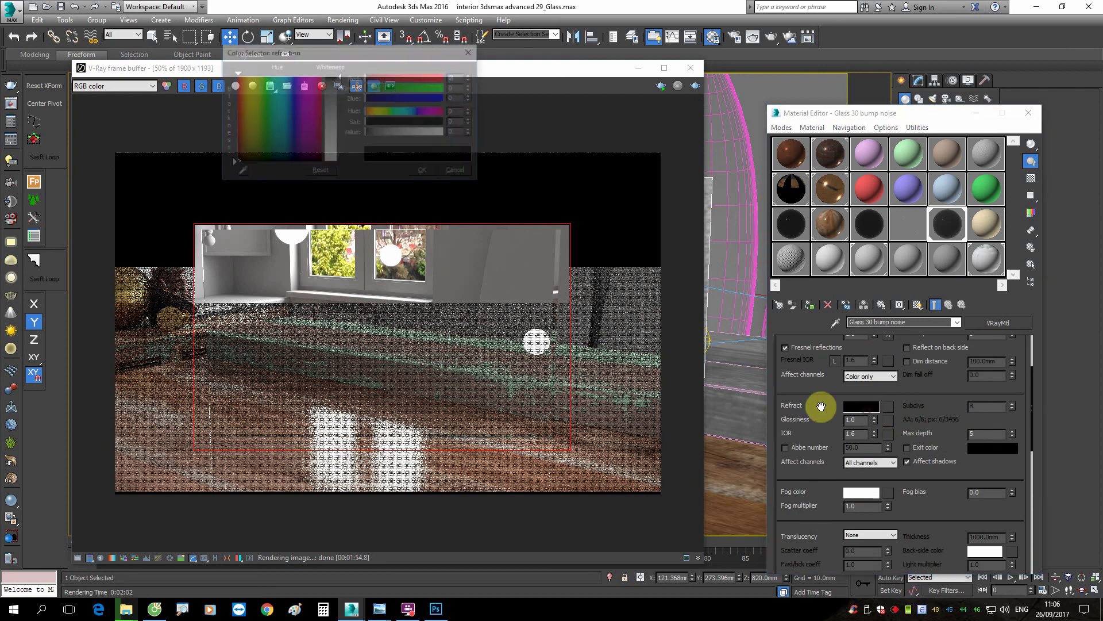
left_click_drag(342, 78, 340, 163)
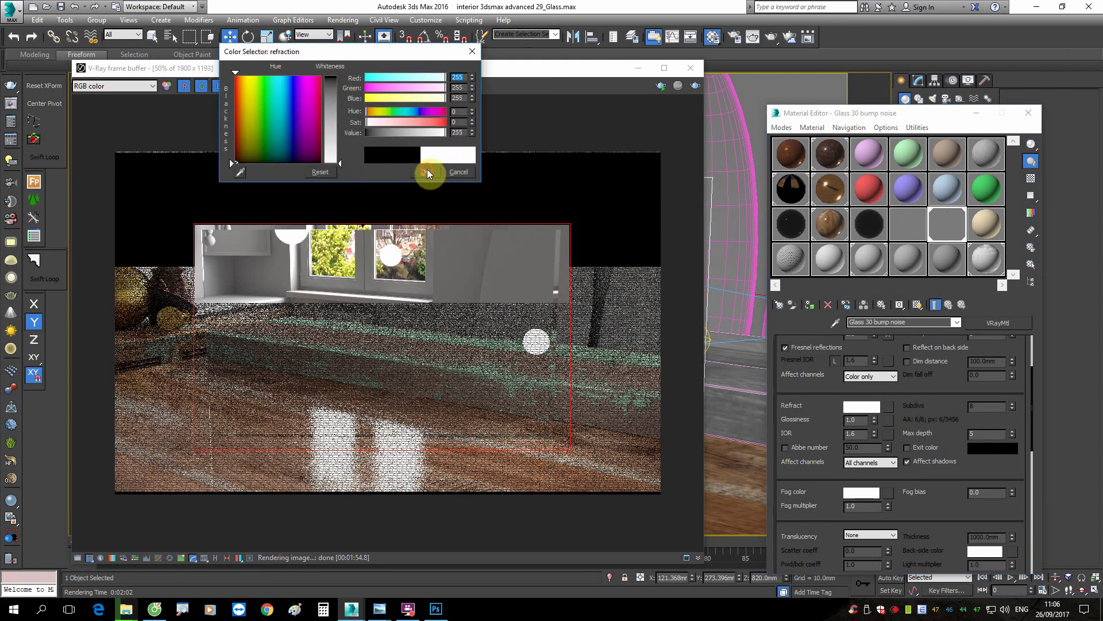
left_click(427, 171)
left_click(695, 86)
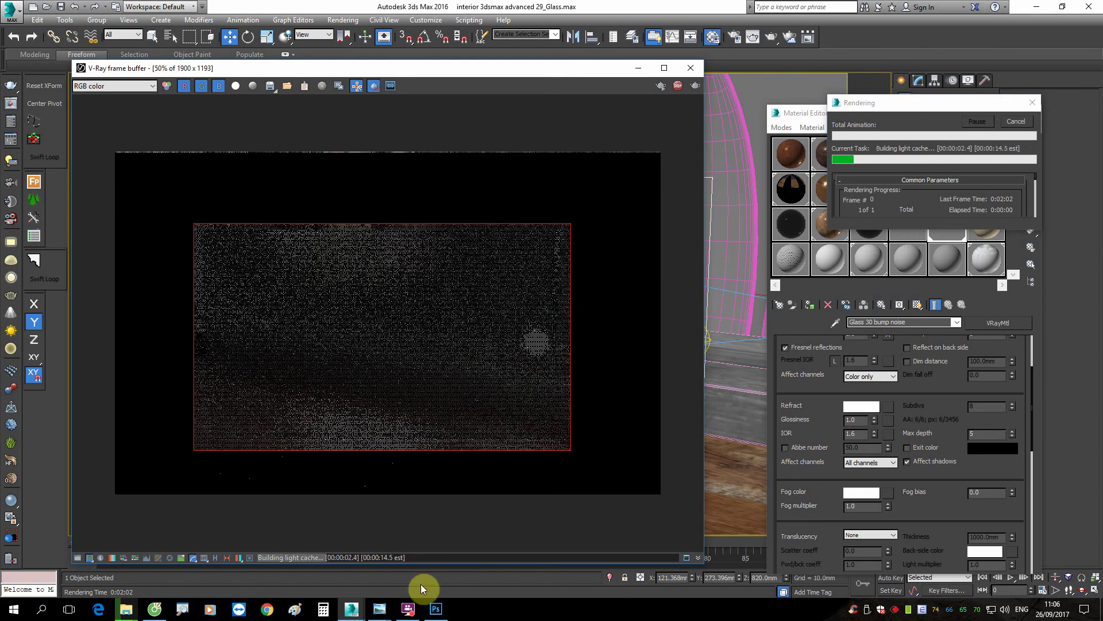
Step: Pan across the in-progress frosted-glass render to inspect it, then cancel the render
left_click(408, 608)
left_click(691, 241)
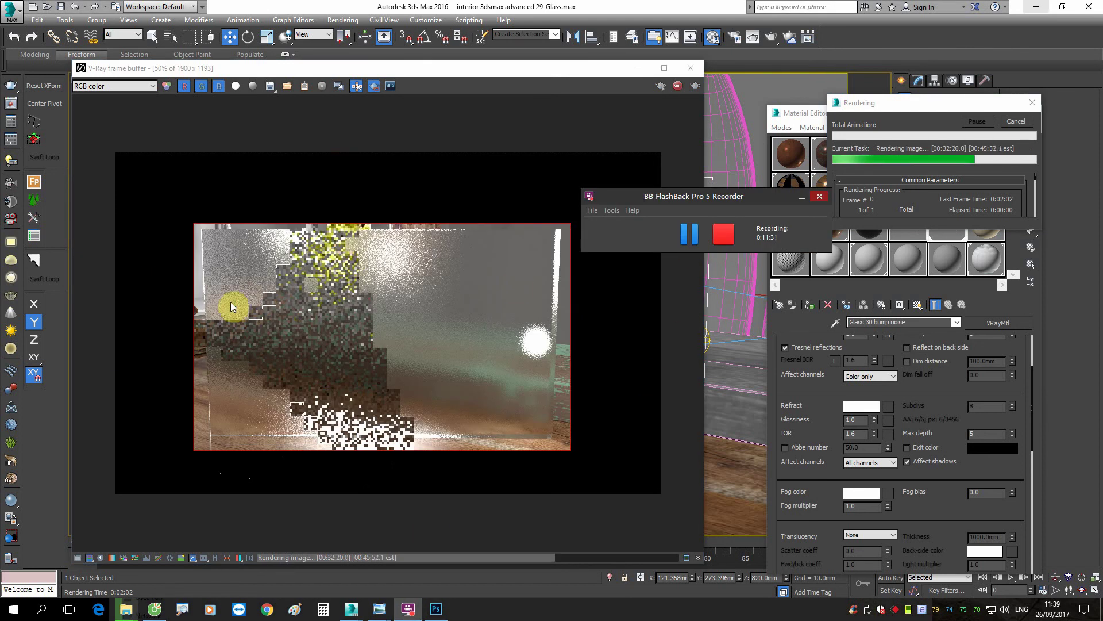
scroll(243, 291, "up", 1)
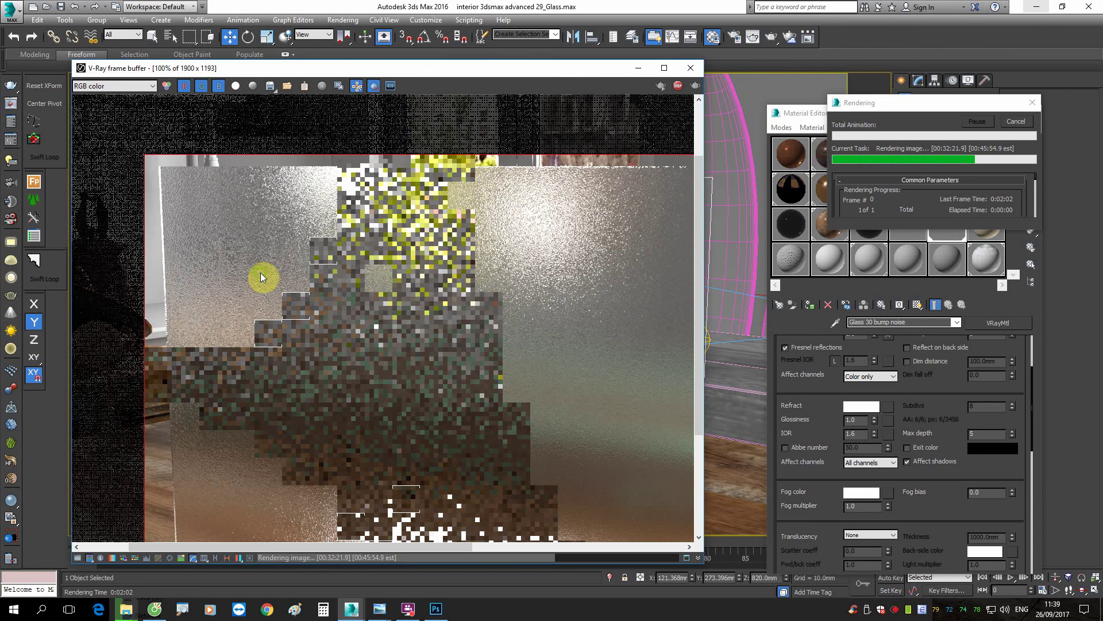
middle_click_drag(261, 277, 229, 277)
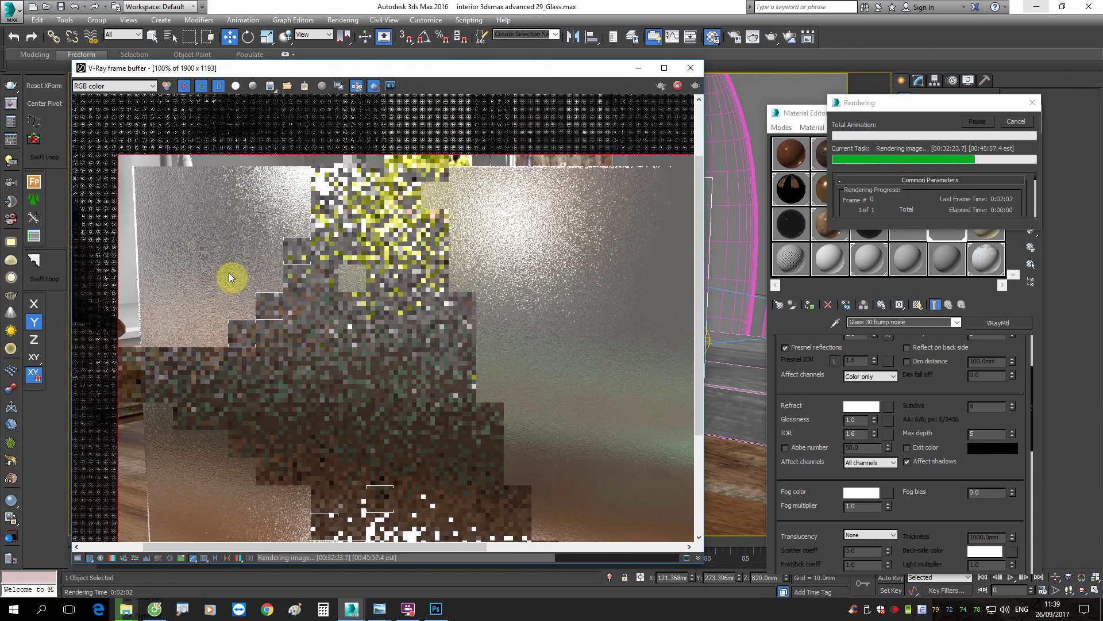
mouse_move(519, 286)
middle_mouse_down()
mouse_move(450, 256)
mouse_move(506, 286)
middle_mouse_up()
left_click(1016, 122)
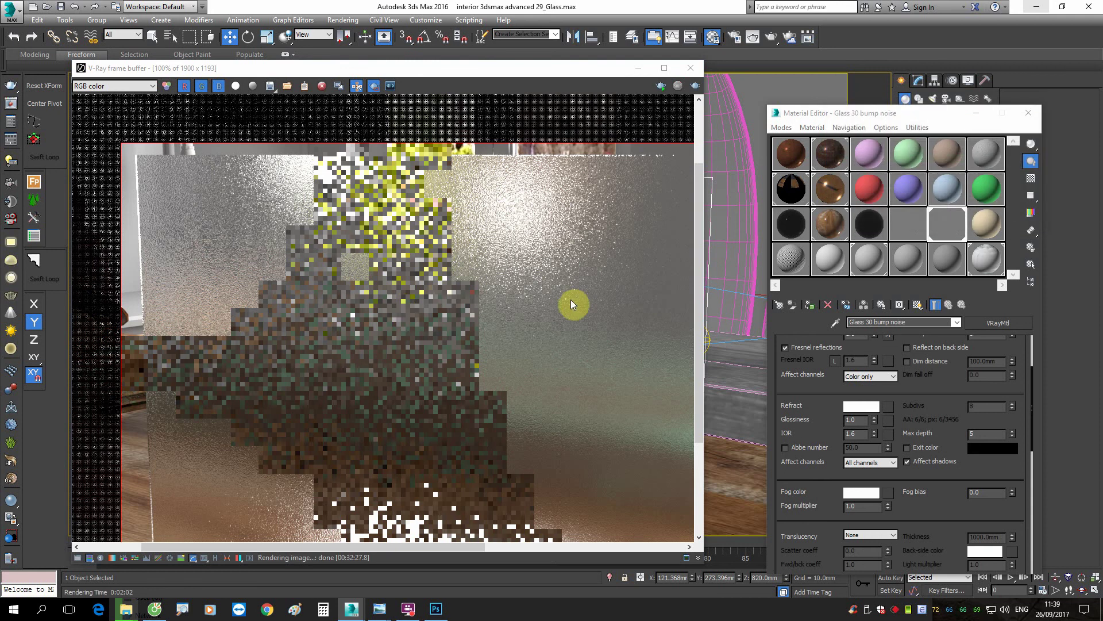
Step: Preview the test Noise map enlarged, trying Fractal and Turbulence before settling on Regular
left_click(989, 155)
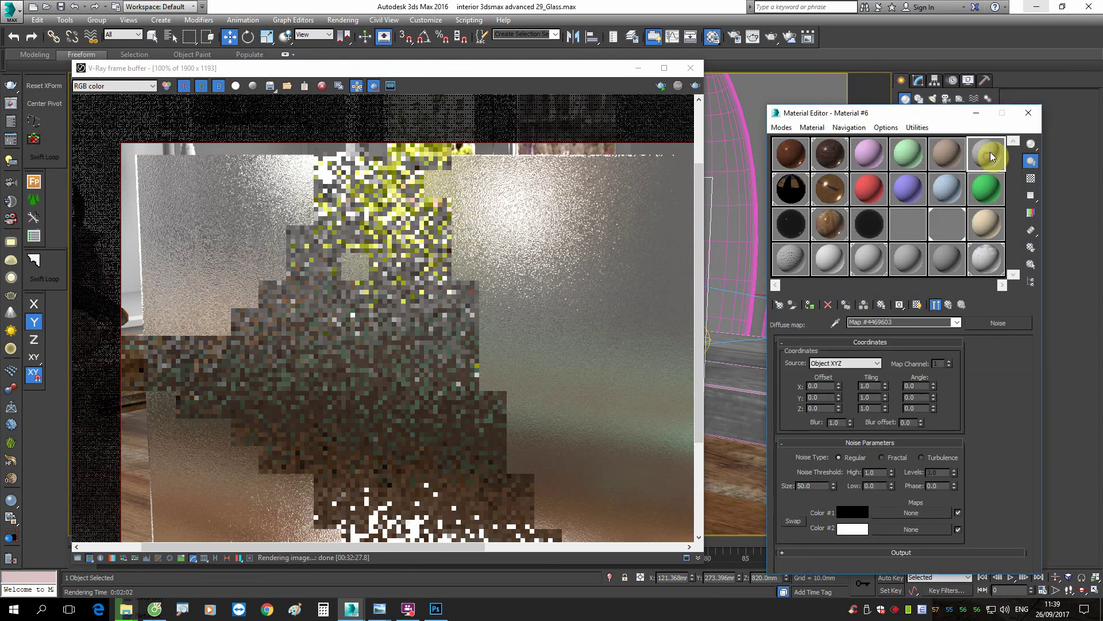
double_click(989, 155)
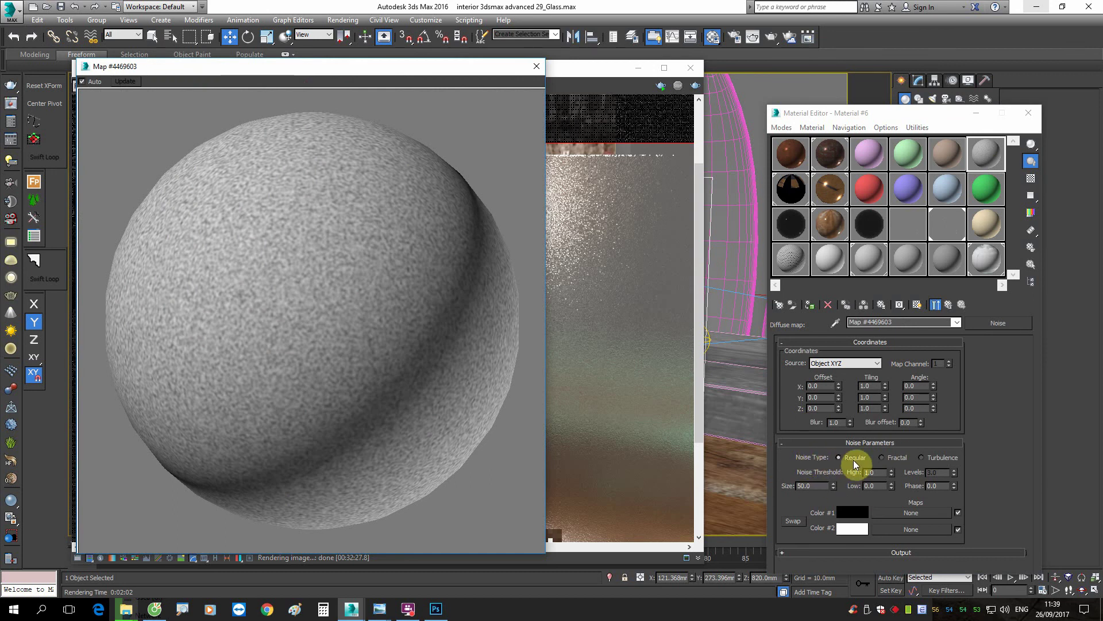
left_click(897, 461)
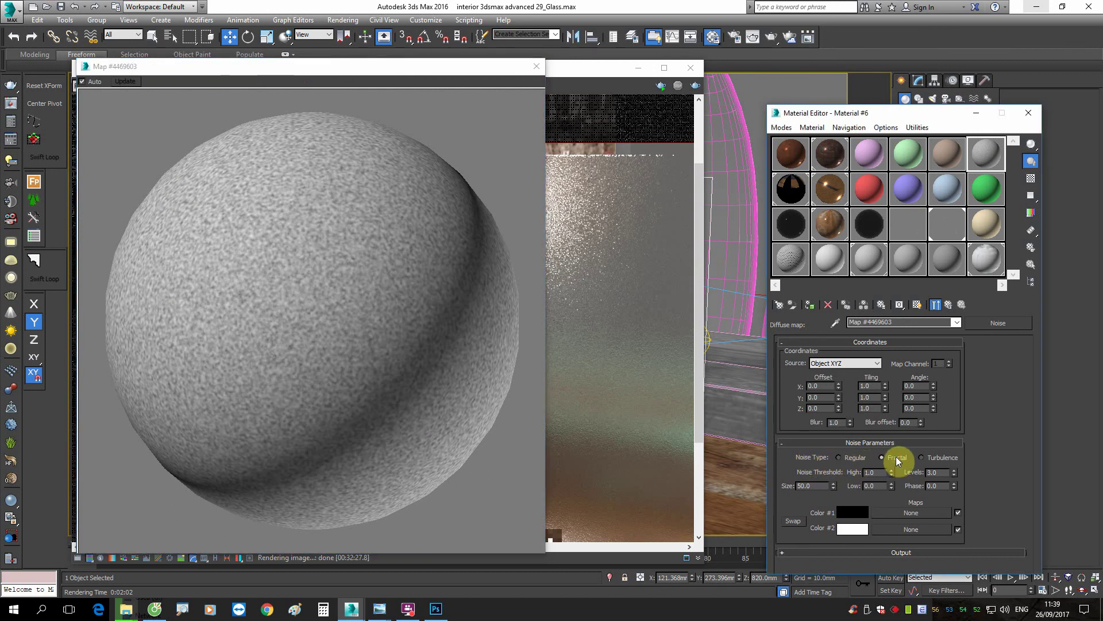
left_click(946, 461)
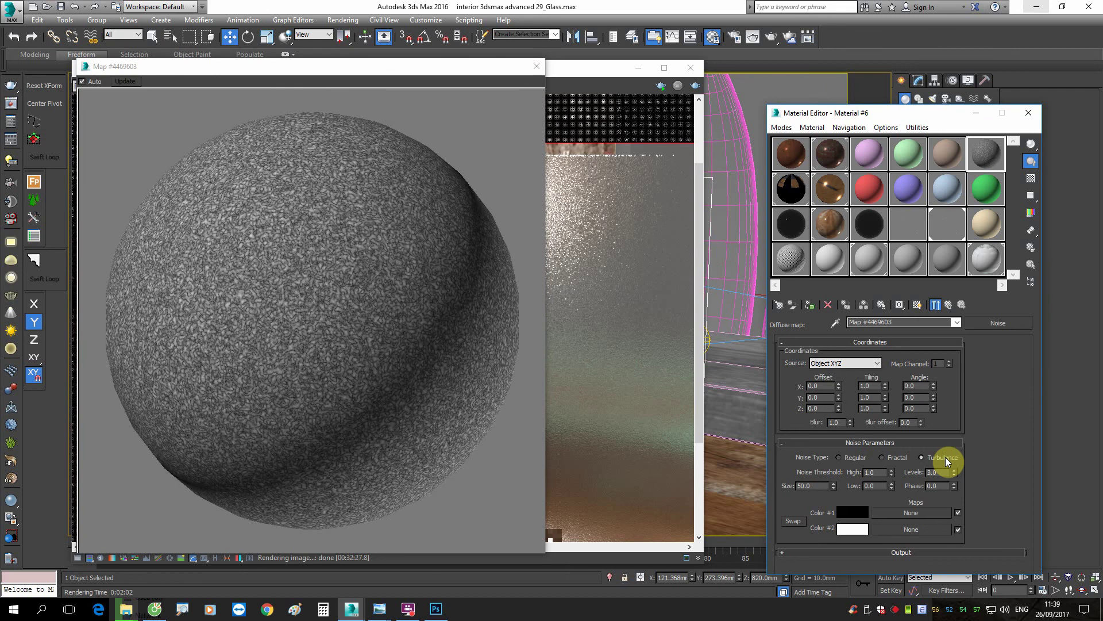
left_click(894, 460)
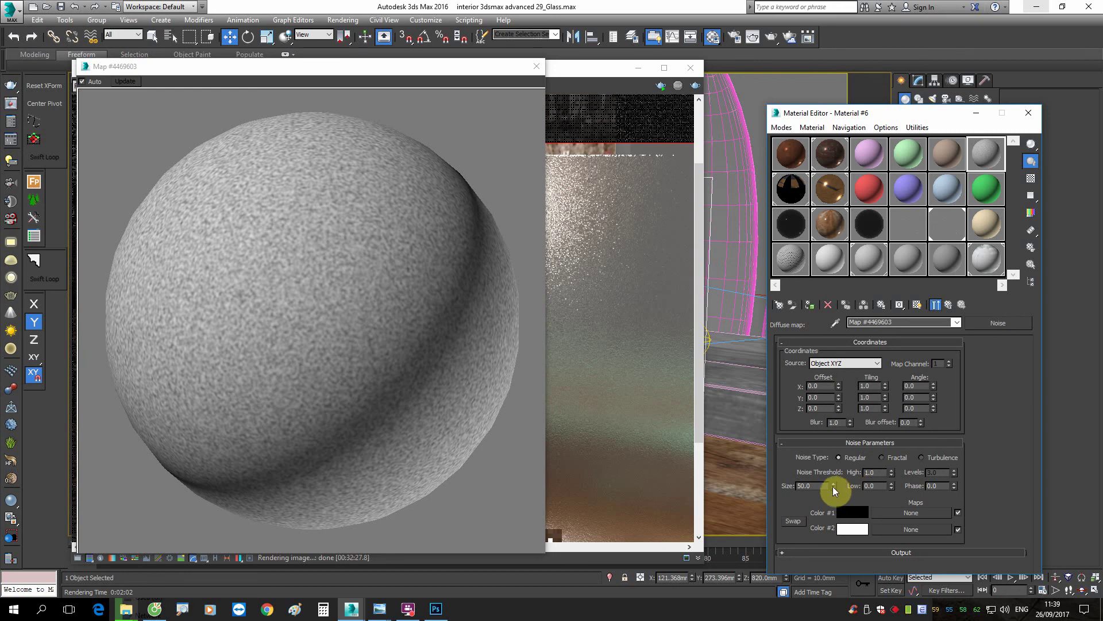
Step: Set the test Noise size to 100, Low threshold 0.3 and High 0.8
double_click(813, 486)
type("10")
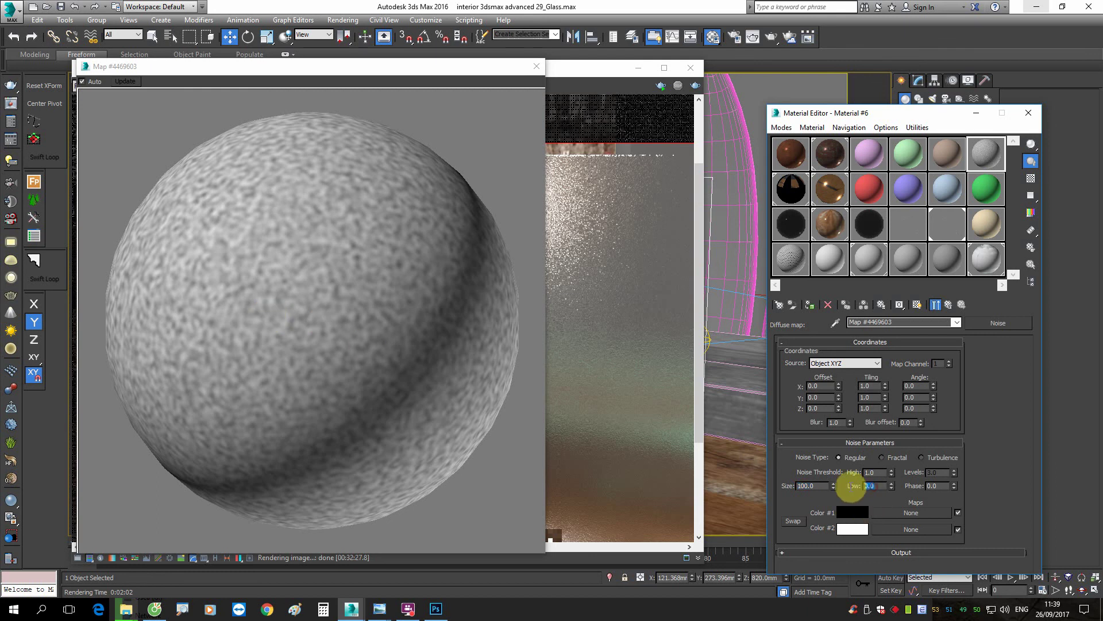
double_click(876, 472)
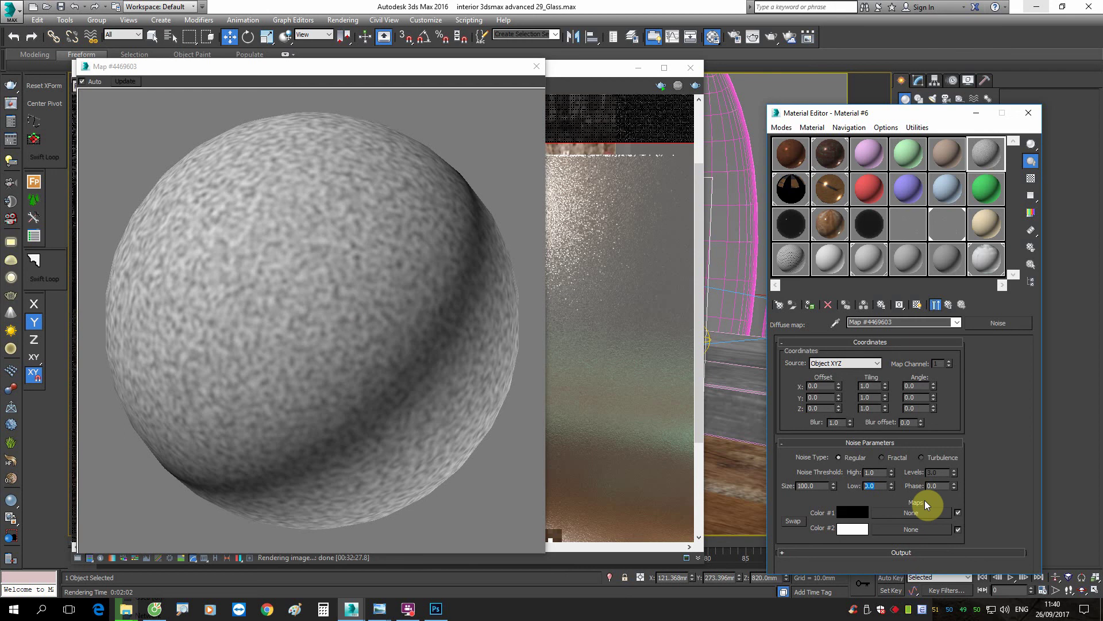
type(".")
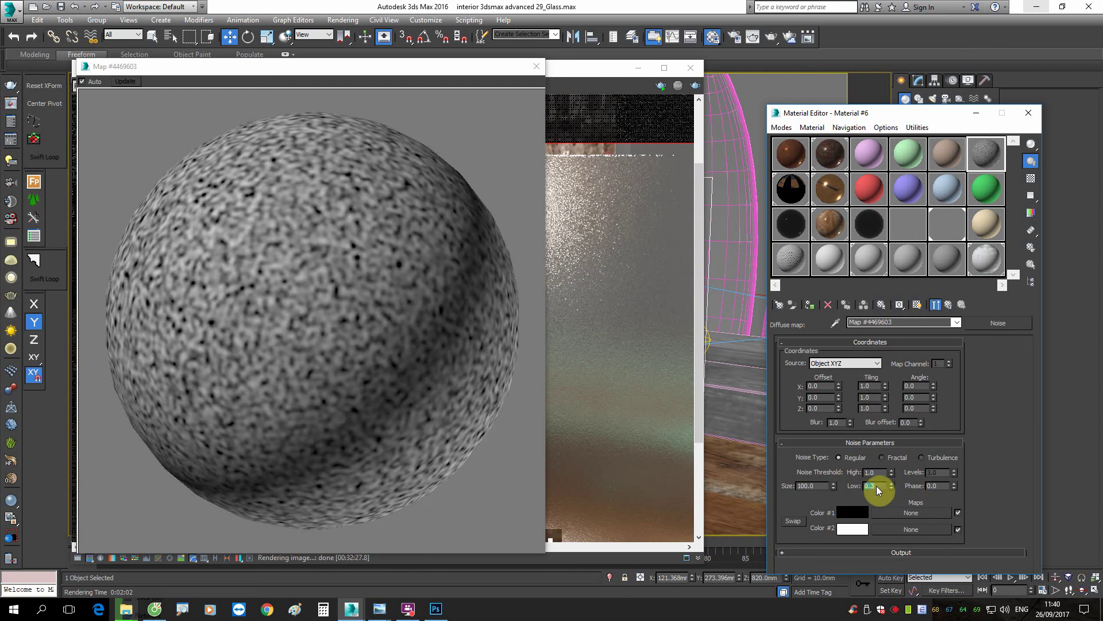
type("0.3")
left_click(882, 473)
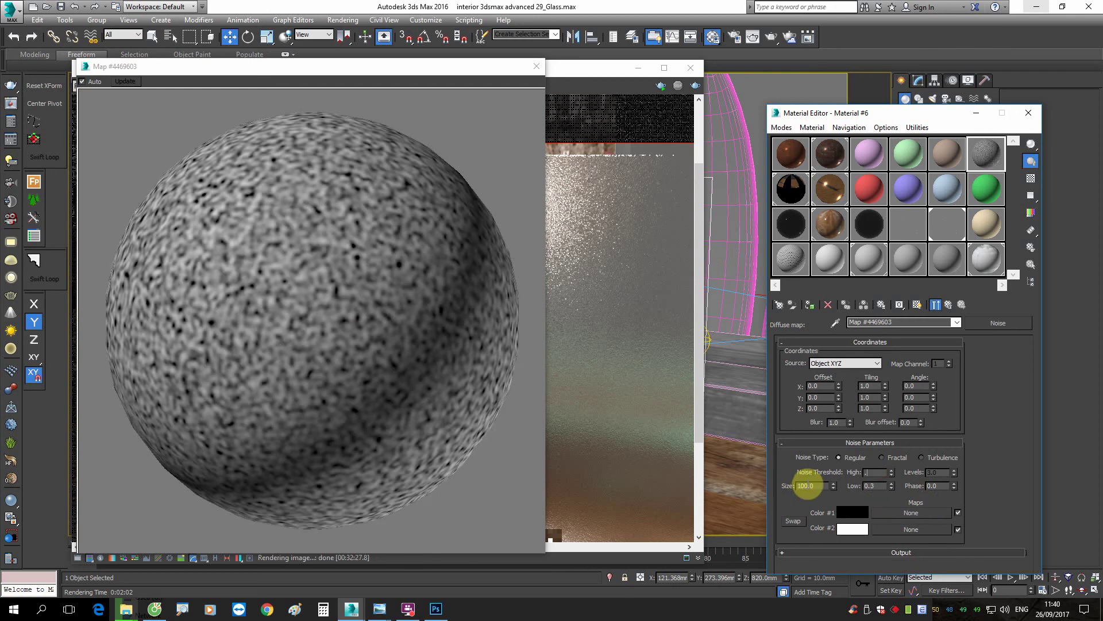
type("8")
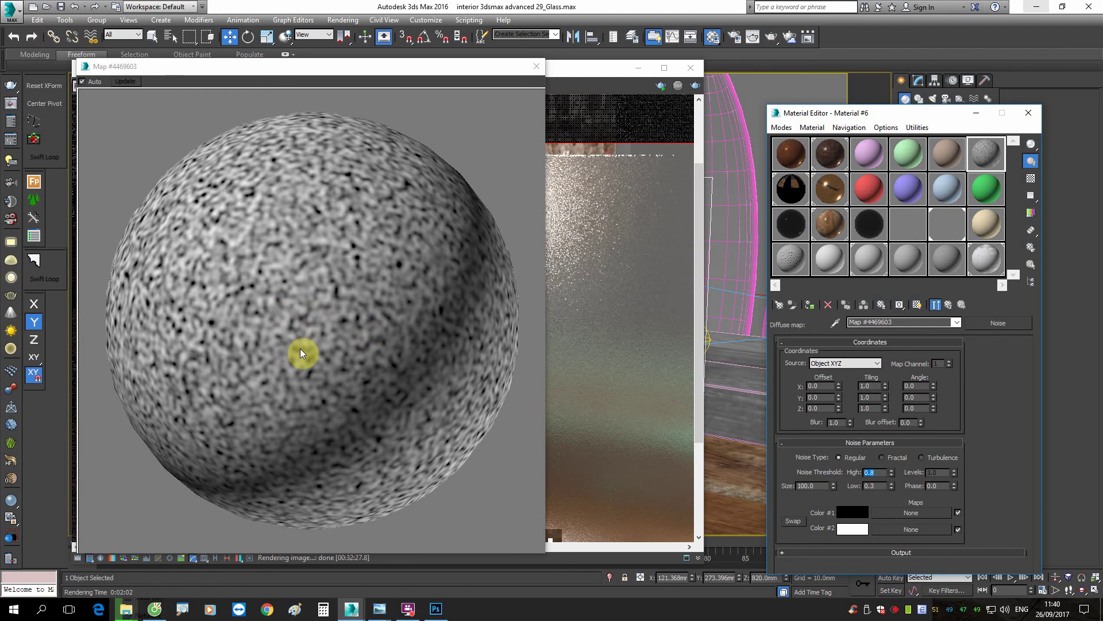
left_click(537, 66)
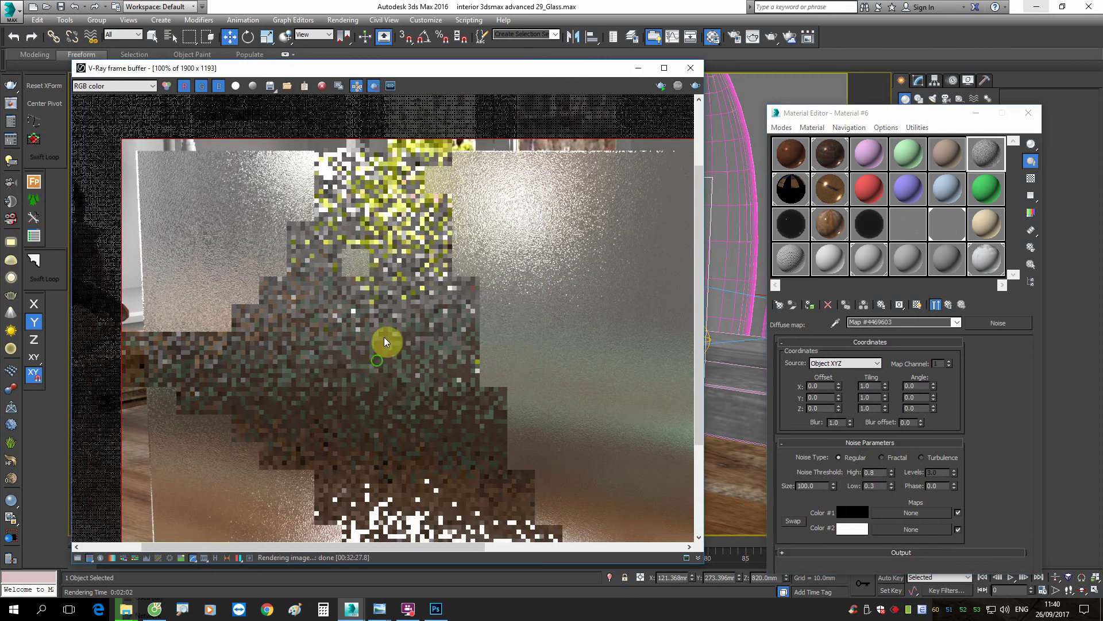
scroll(226, 197, "up", 2)
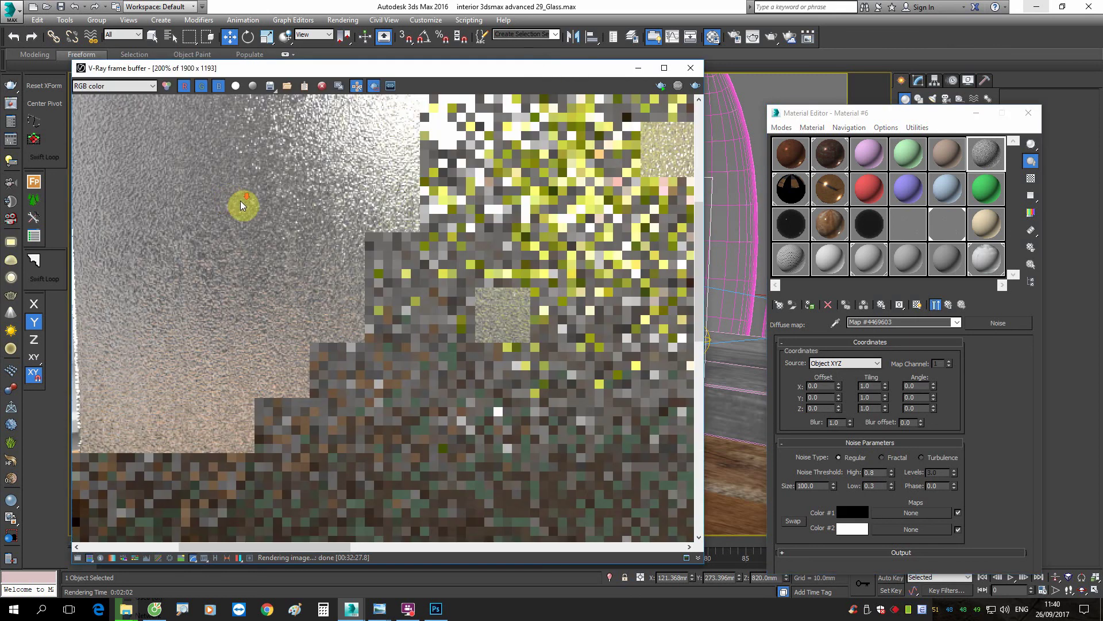
scroll(562, 278, "down", 1)
scroll(546, 241, "down", 1)
scroll(468, 204, "up", 2)
scroll(449, 216, "down", 2)
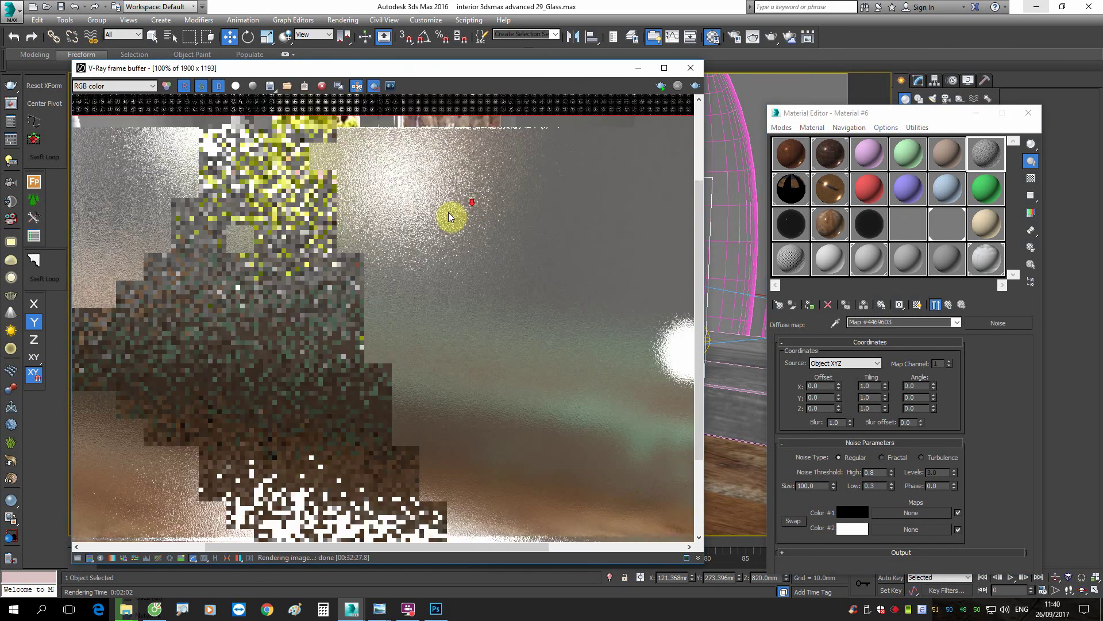
Step: Delete the FFD 2x2x2 modifier from Box040
left_click(638, 68)
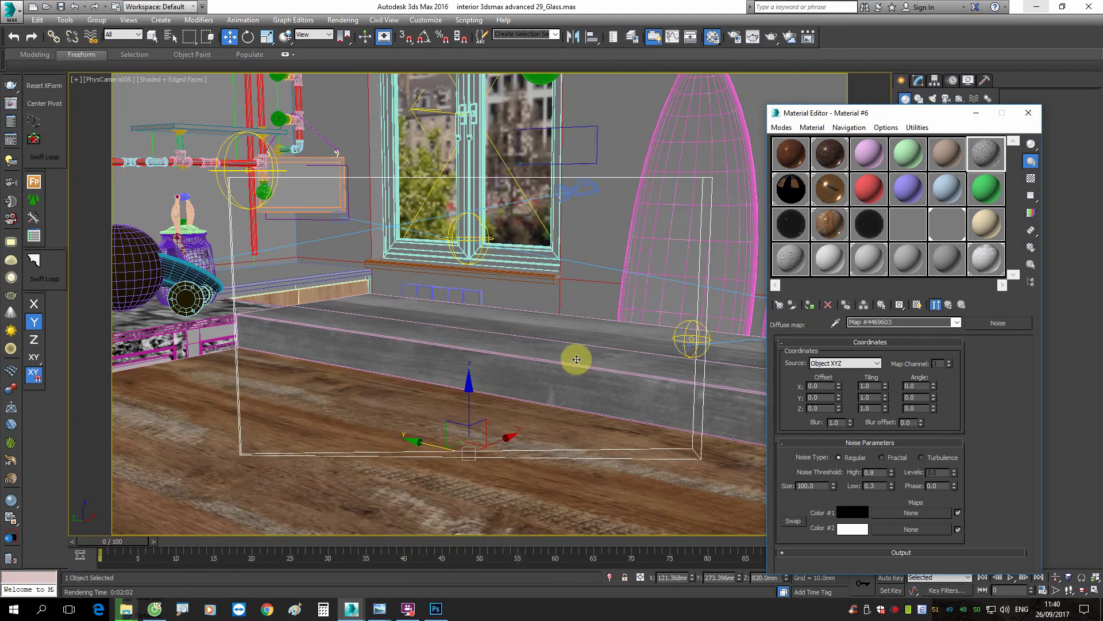
left_click(947, 229)
scroll(925, 430, "down", 5)
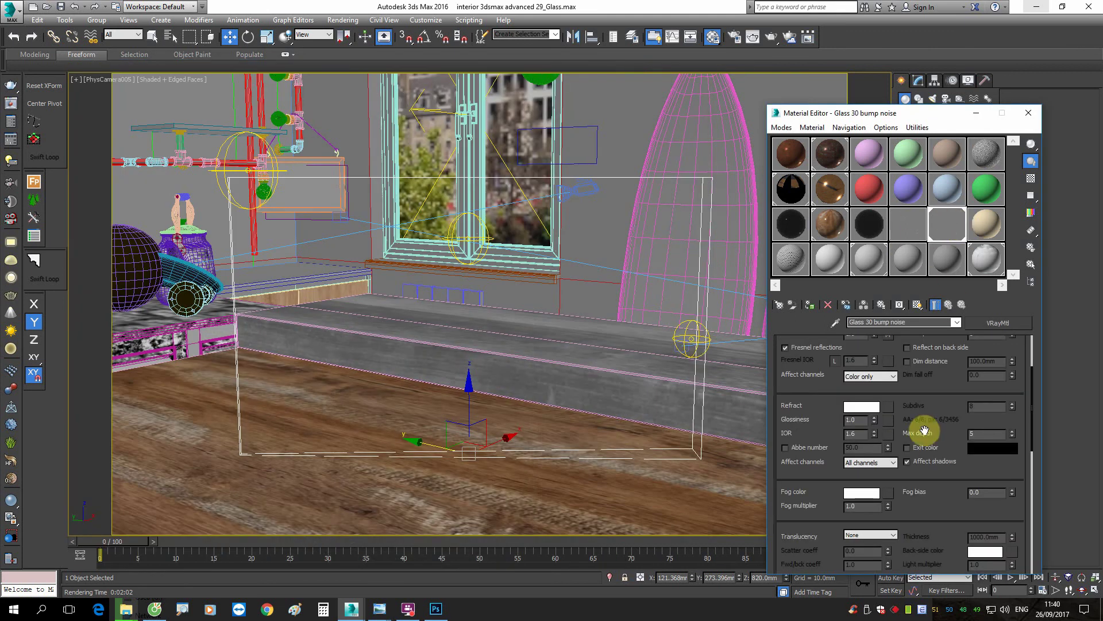
scroll(948, 388, "down", 5)
scroll(1022, 412, "down", 3)
scroll(1012, 419, "down", 2)
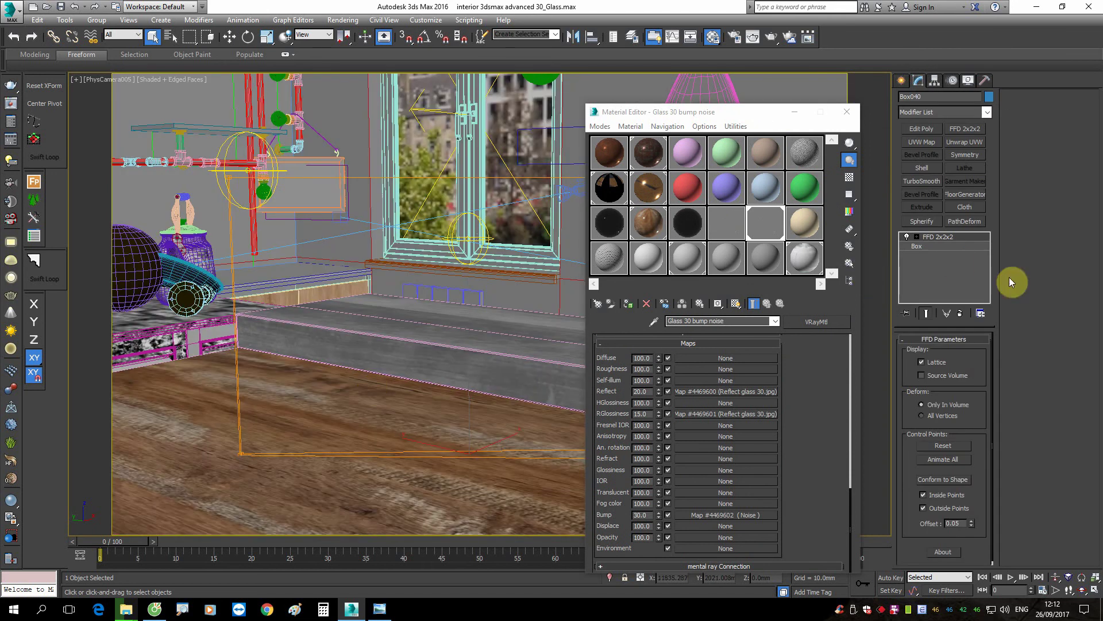
left_click(964, 312)
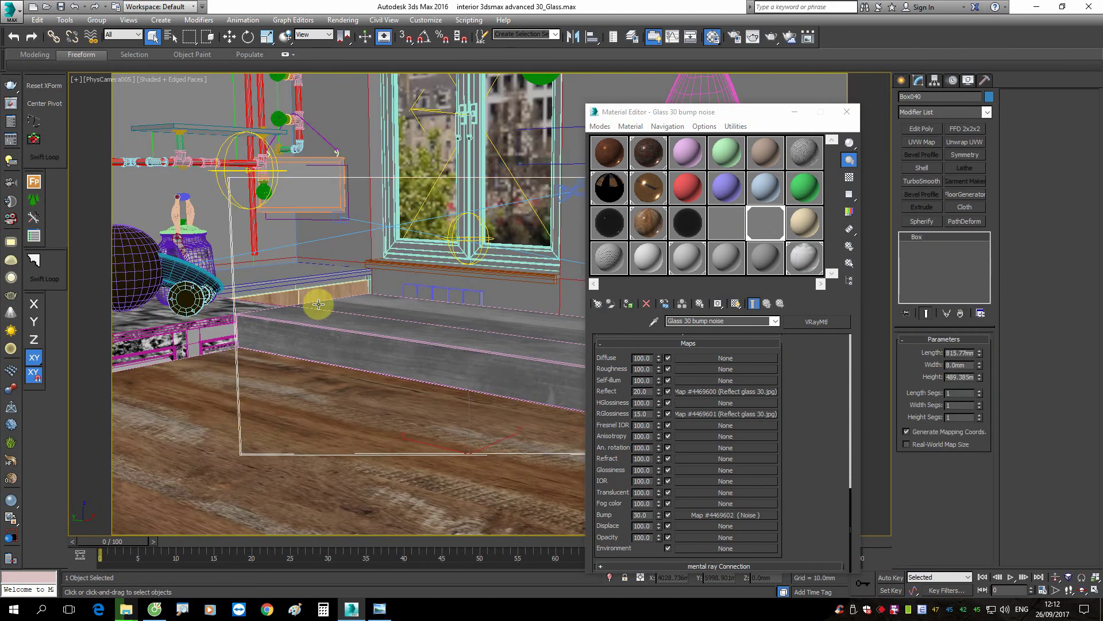
Step: Copy the glass material as Glass 31 bump noise and save as interior 3dsmax advanced 31_Glass.max
mouse_move(697, 114)
left_mouse_down()
mouse_move(603, 267)
mouse_move(688, 111)
left_mouse_up()
left_click(776, 213)
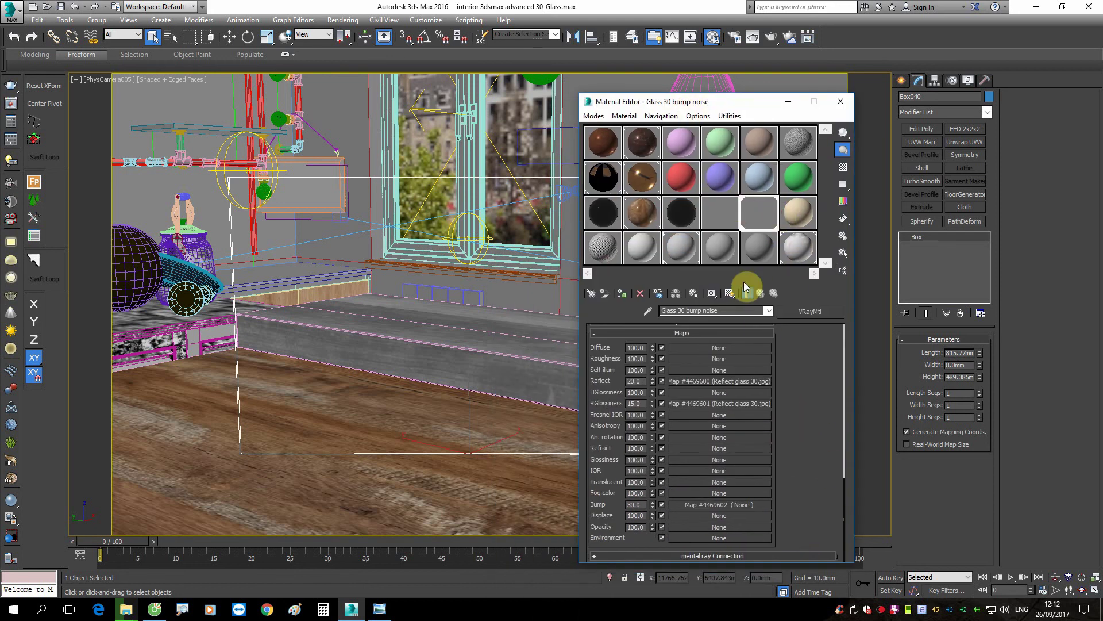
left_click_drag(804, 214, 810, 216)
type("1")
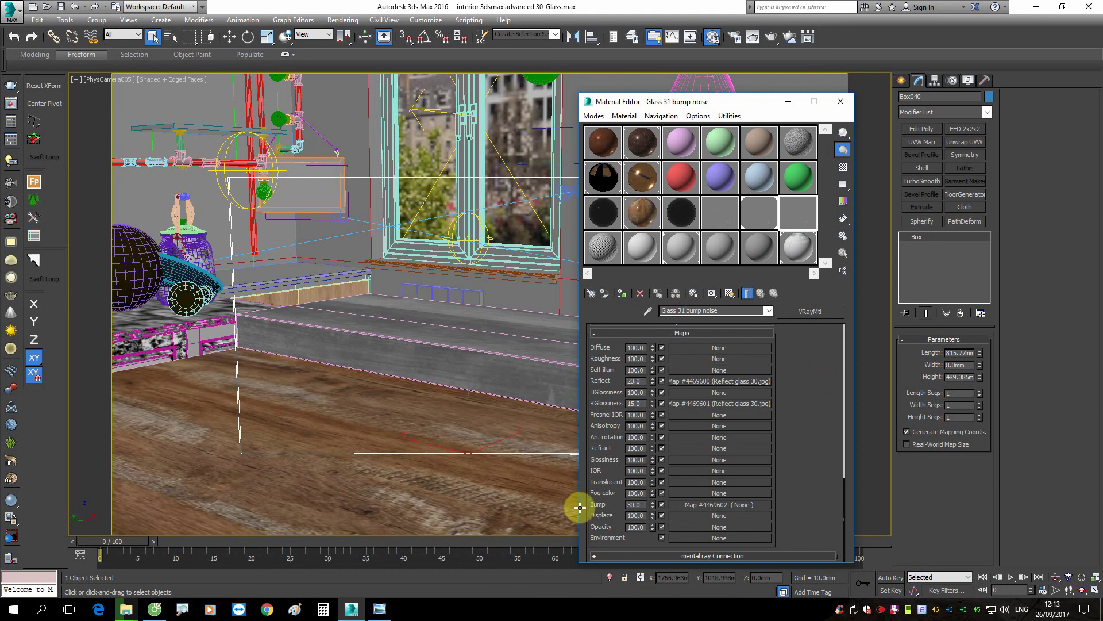
left_click(586, 292)
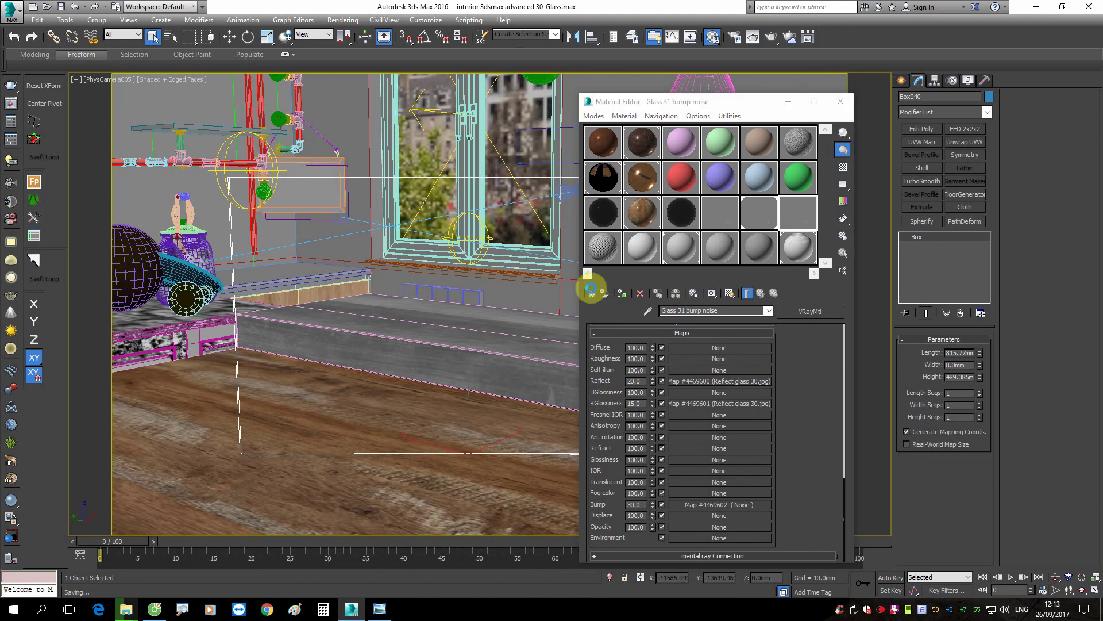
left_click(881, 605)
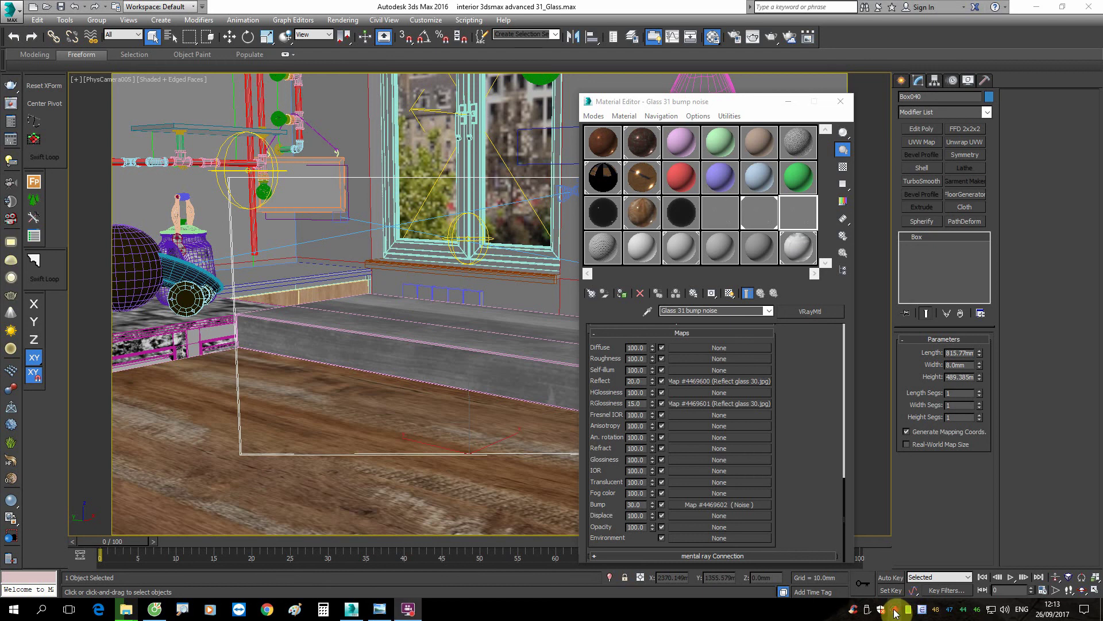
left_click(810, 376)
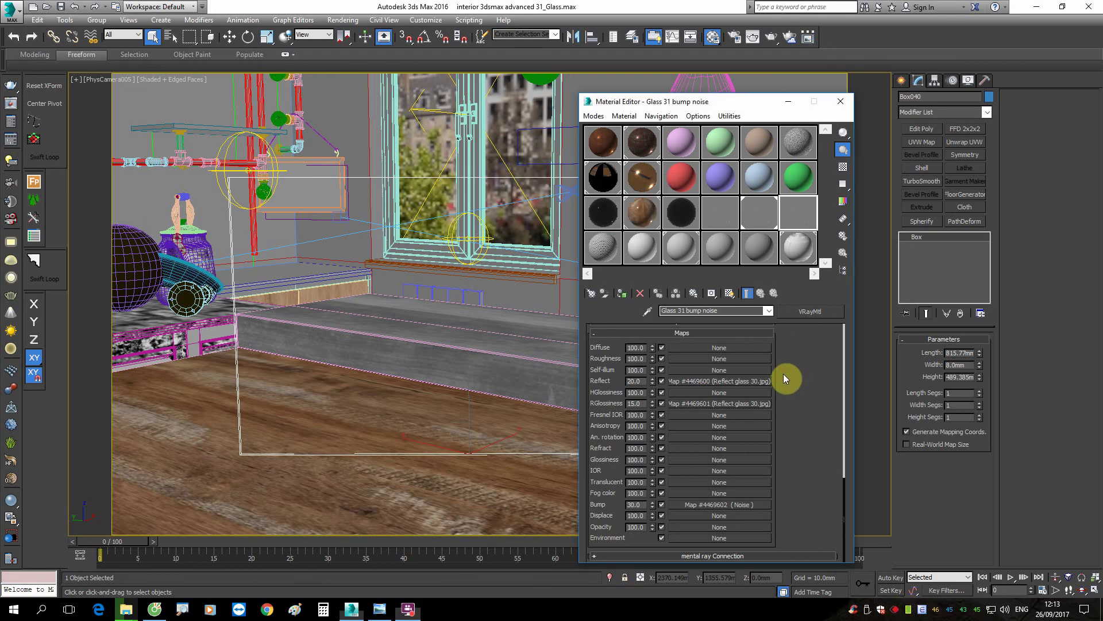
Step: Set the bump Noise to size 2.0, high 0.8, low 0.3, then enlarge Material #6's sample sphere
left_click(694, 504)
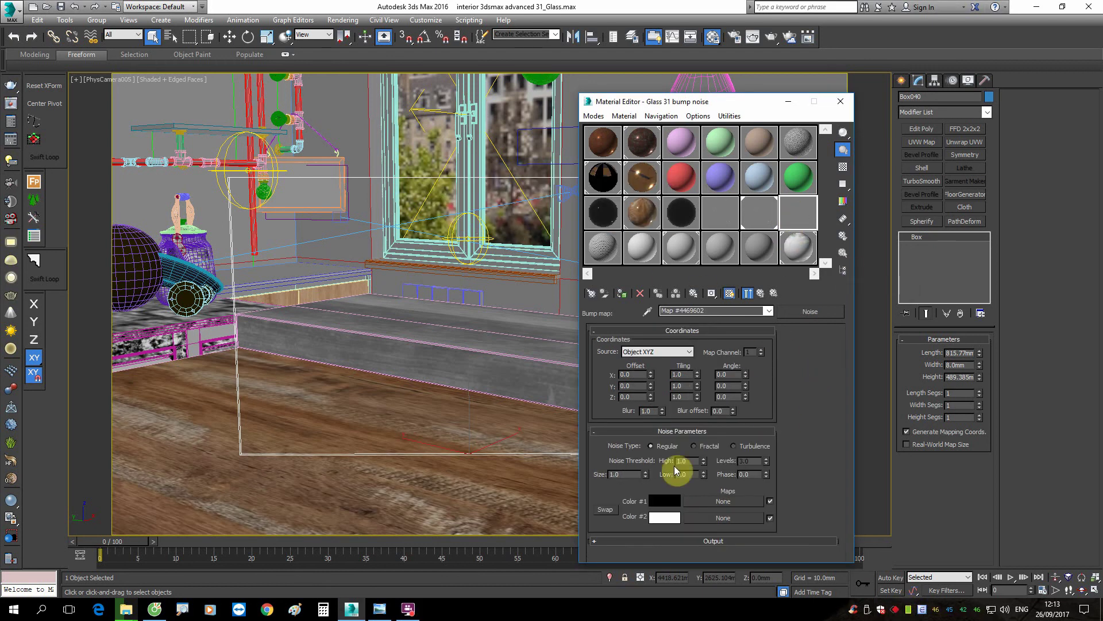
double_click(623, 474)
type("2")
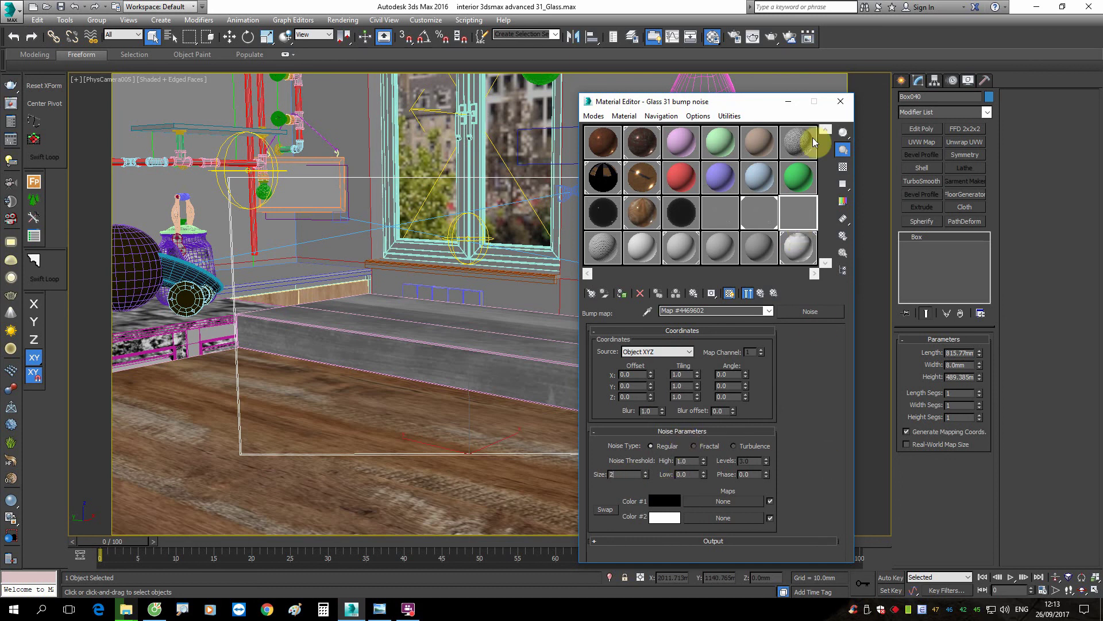
key("Tab")
double_click(688, 475)
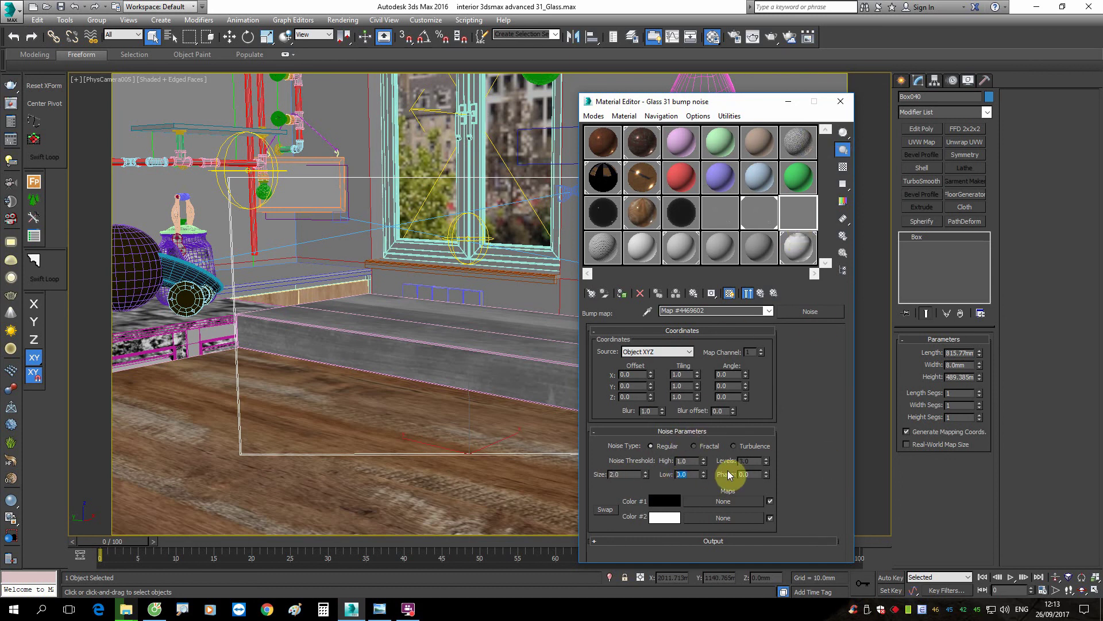
type("0.")
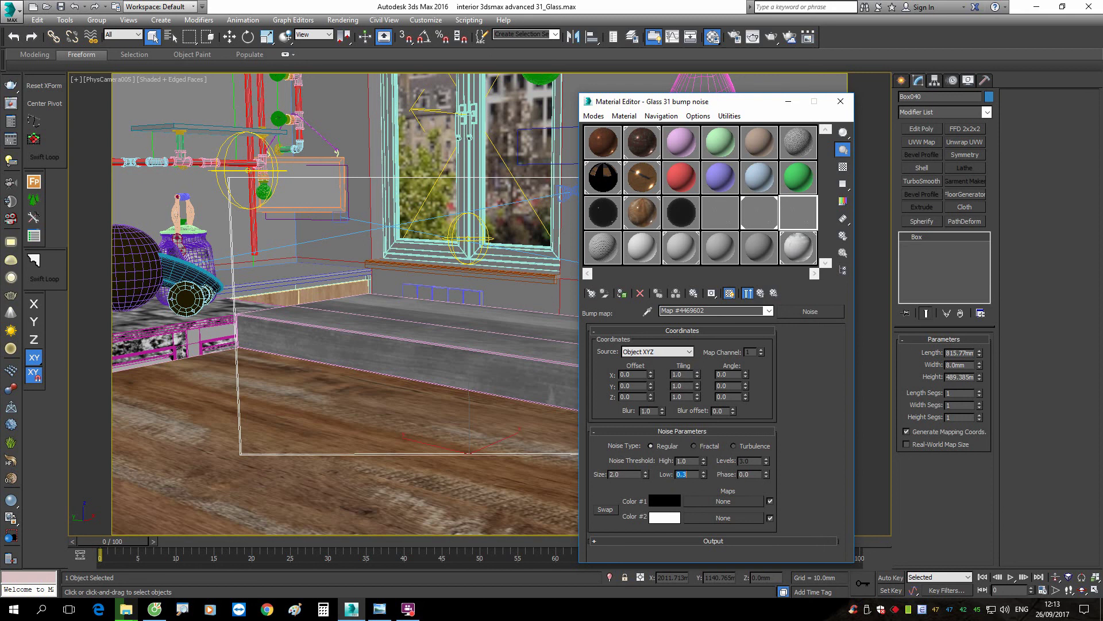
double_click(690, 462)
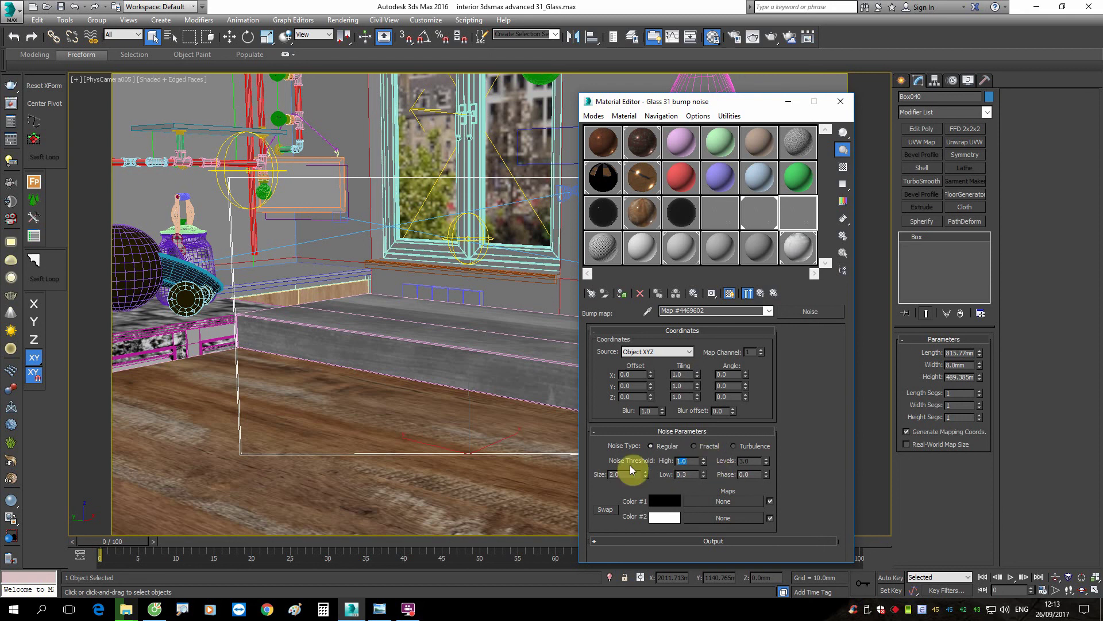
type("0.8")
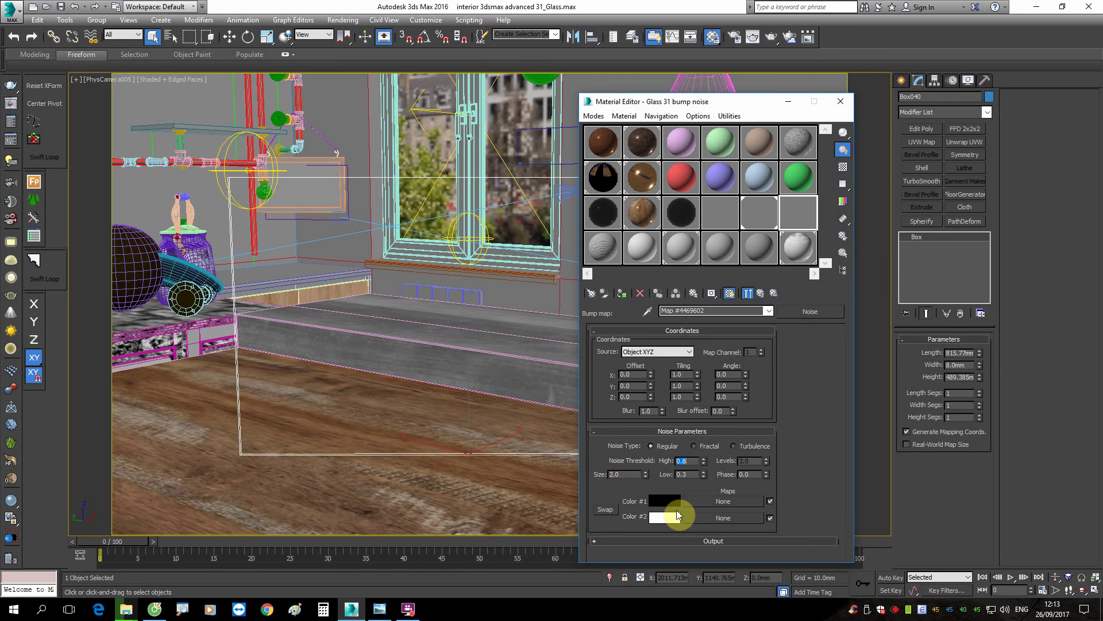
double_click(796, 151)
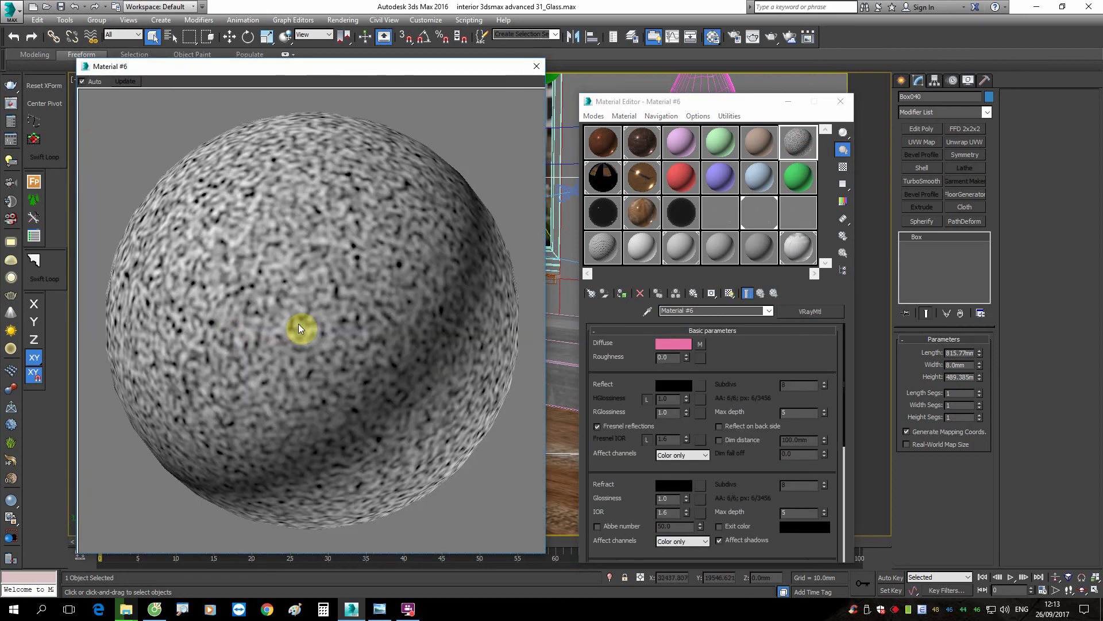
Step: Close the preview and load the earlier glass render from history into the V-Ray frame buffer
left_click(537, 66)
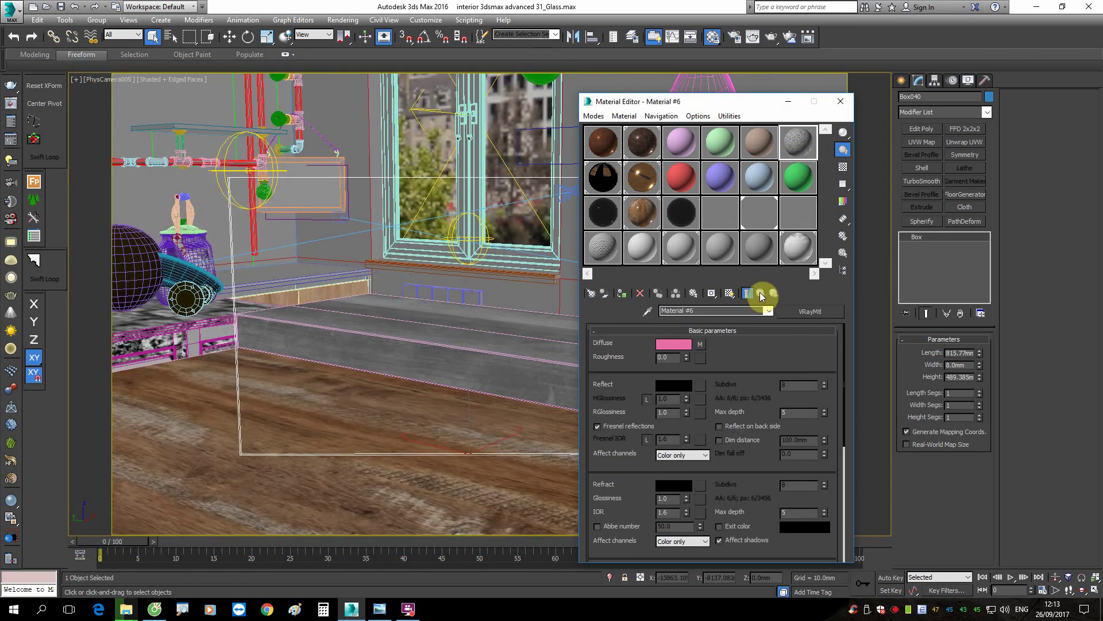
left_click_drag(770, 403, 756, 359)
right_click(468, 399)
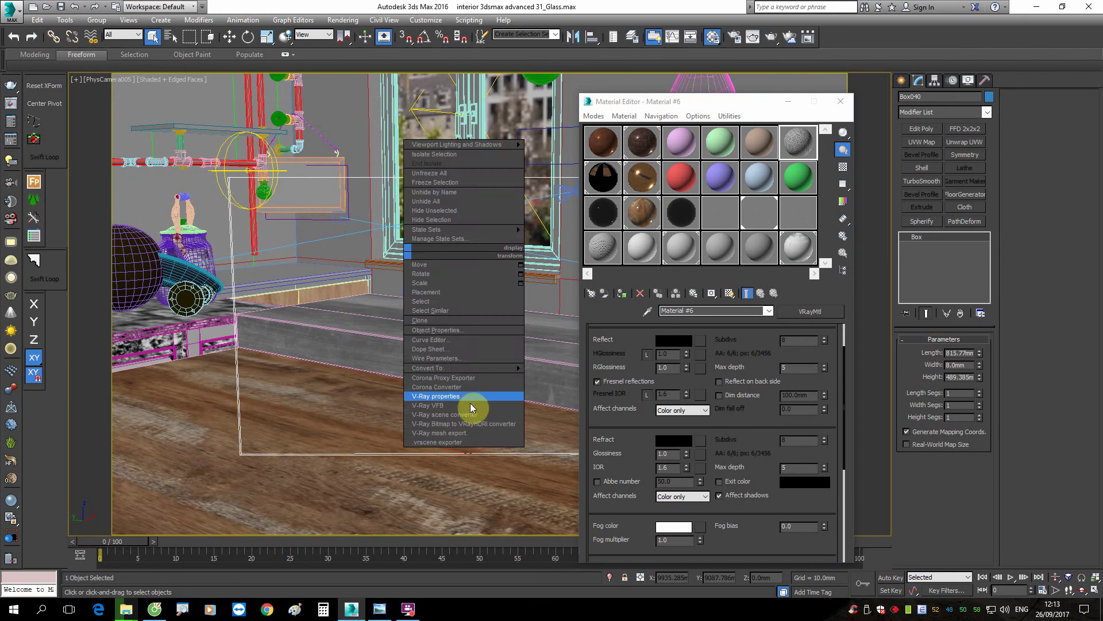
left_click(479, 394)
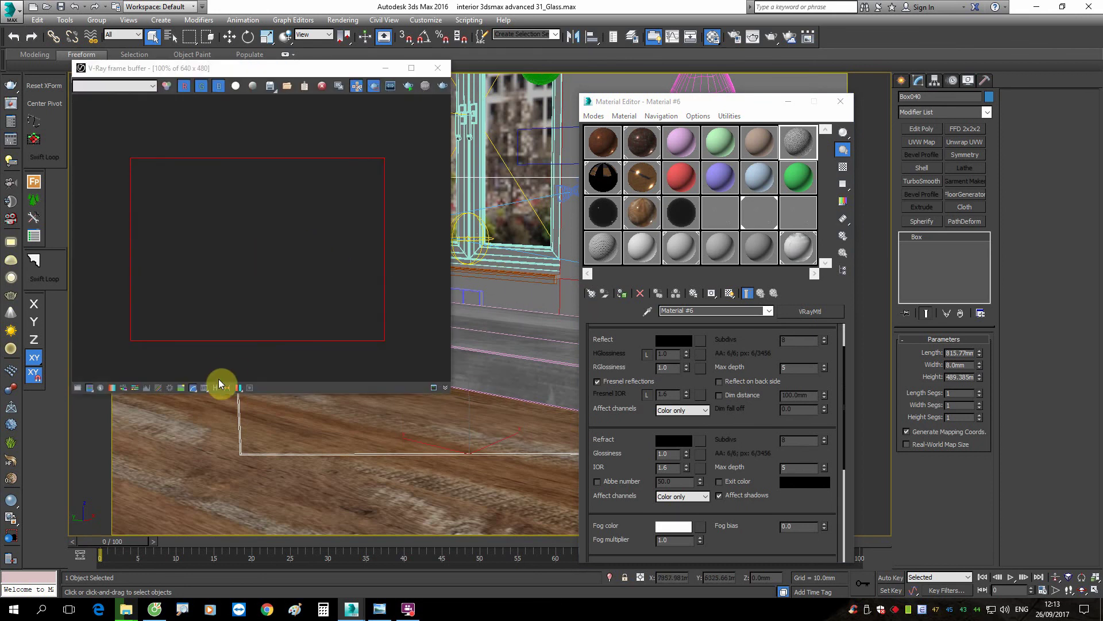
left_click(218, 384)
double_click(19, 130)
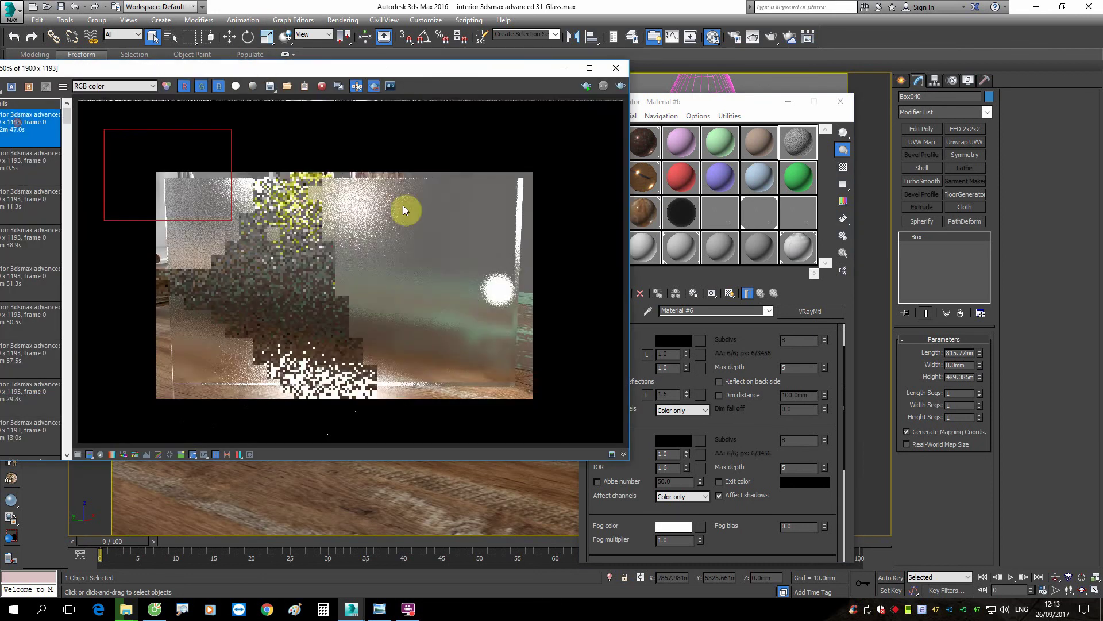
Step: Zoom in to inspect the glass render, then draw a render region around the glass pane
scroll(403, 205, "up", 1)
middle_click_drag(233, 212, 234, 239)
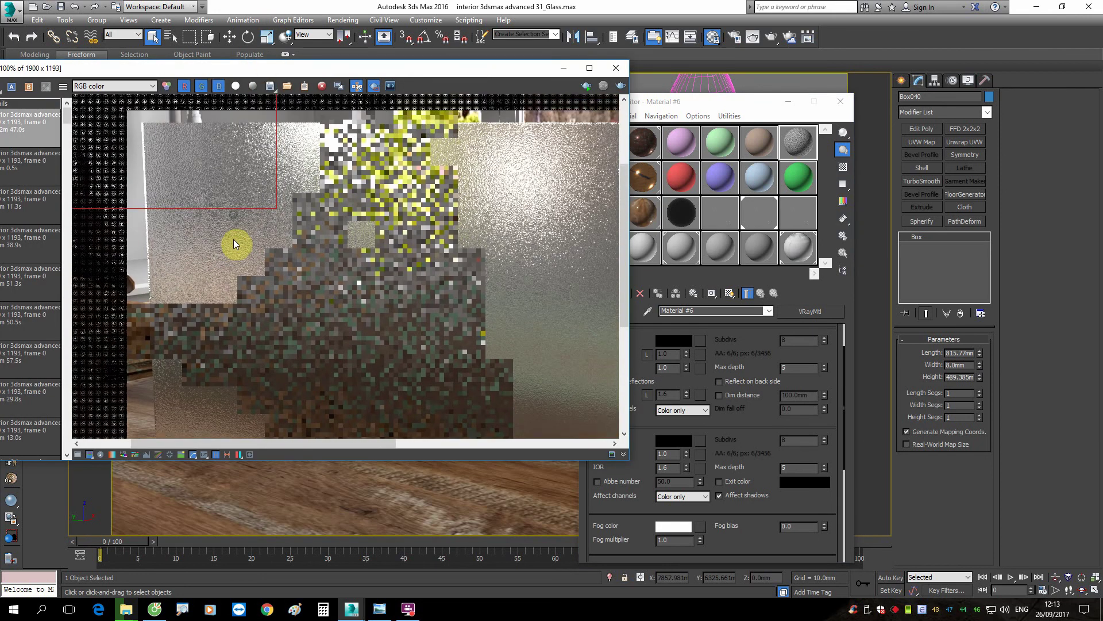
scroll(234, 240, "up", 1)
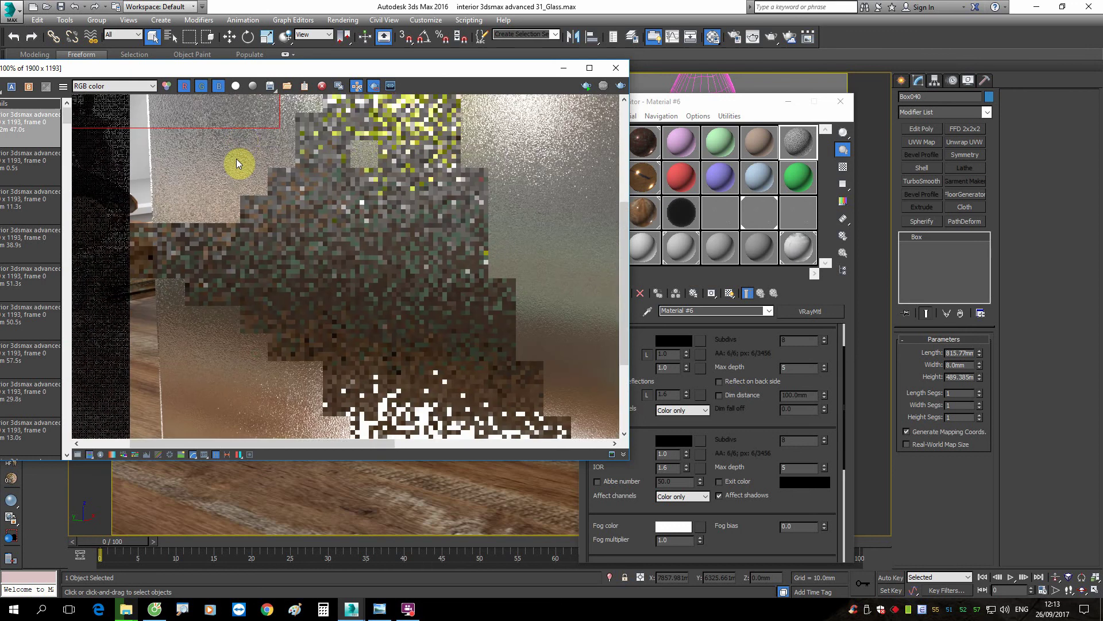
mouse_move(253, 288)
middle_mouse_down()
mouse_move(250, 240)
mouse_move(175, 340)
middle_mouse_up()
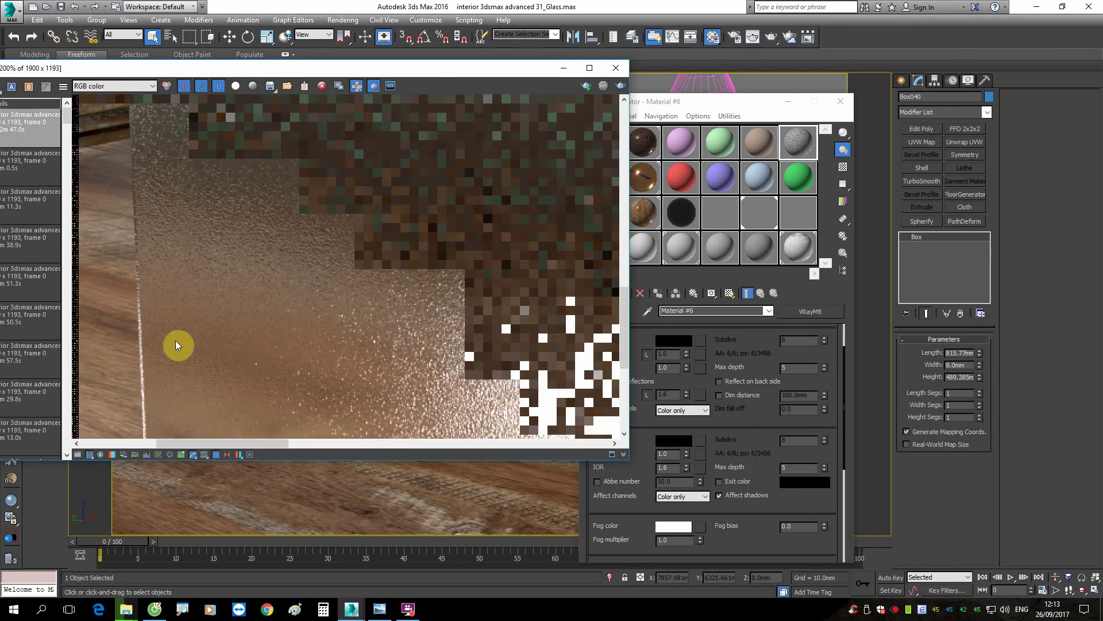
scroll(174, 340, "down", 1)
scroll(412, 125, "down", 1)
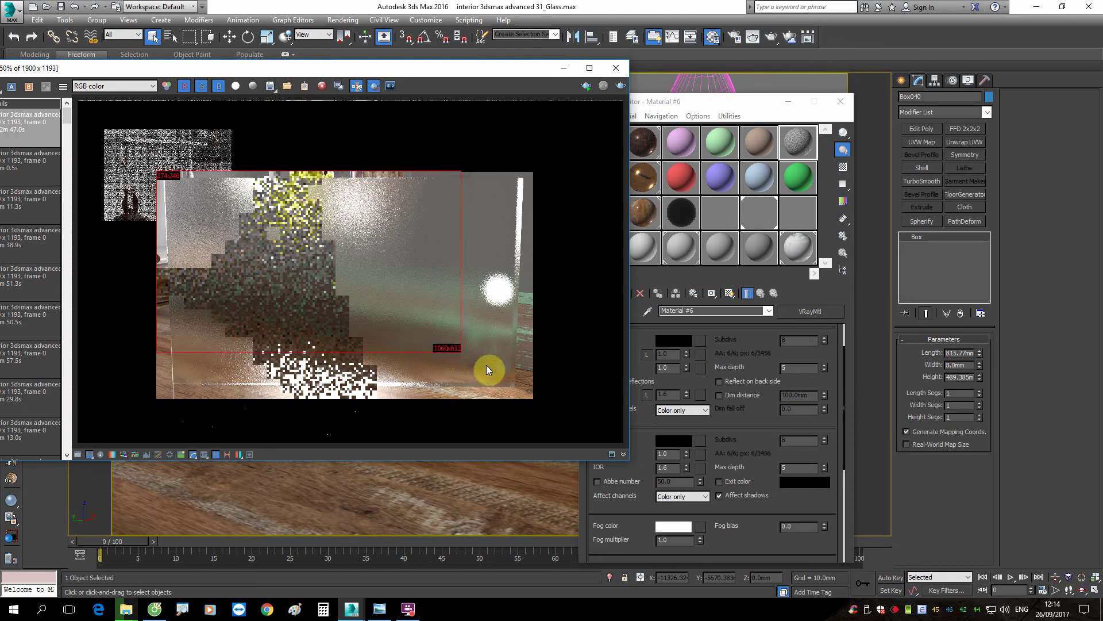
left_click_drag(157, 172, 524, 398)
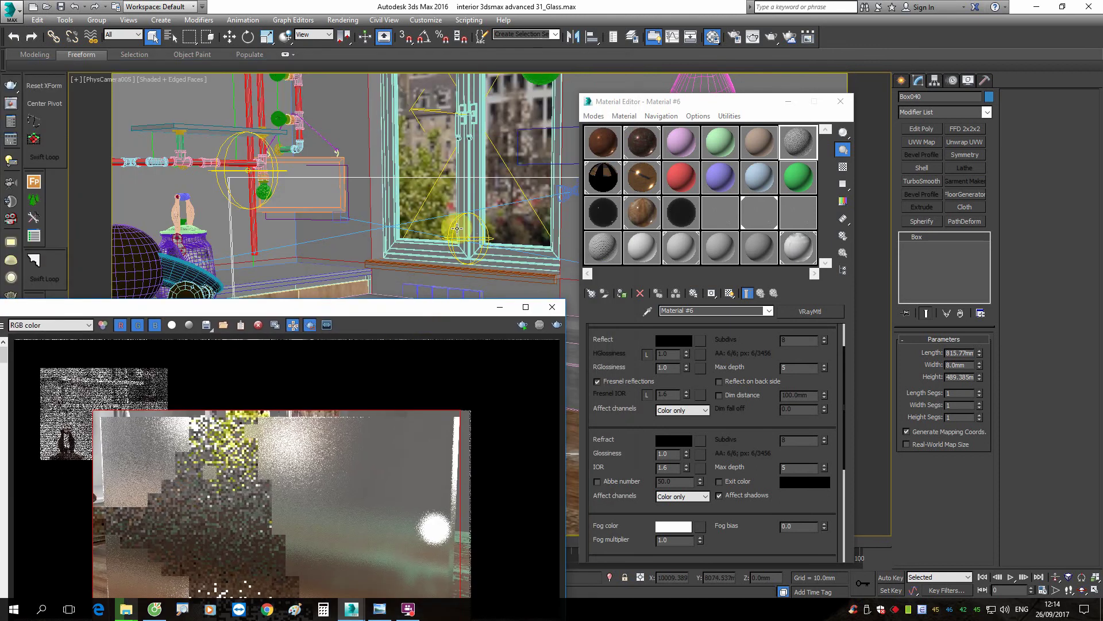
Step: Select the Glass 31 bump noise parent material and start a new frame-buffer render
left_click(795, 213)
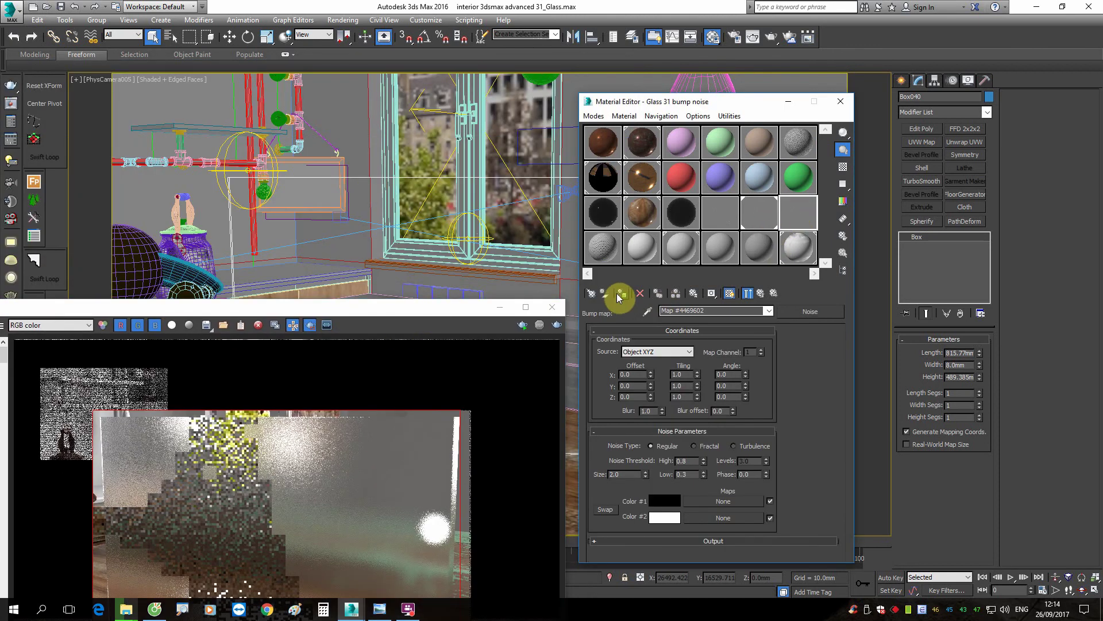
left_click(761, 294)
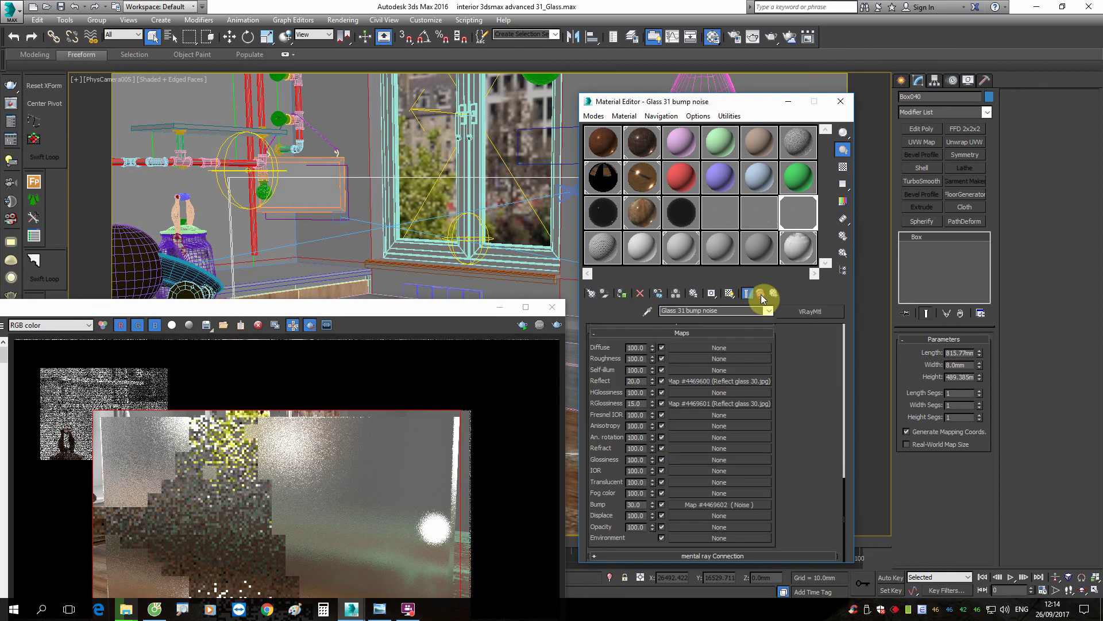
left_click_drag(439, 316, 453, 105)
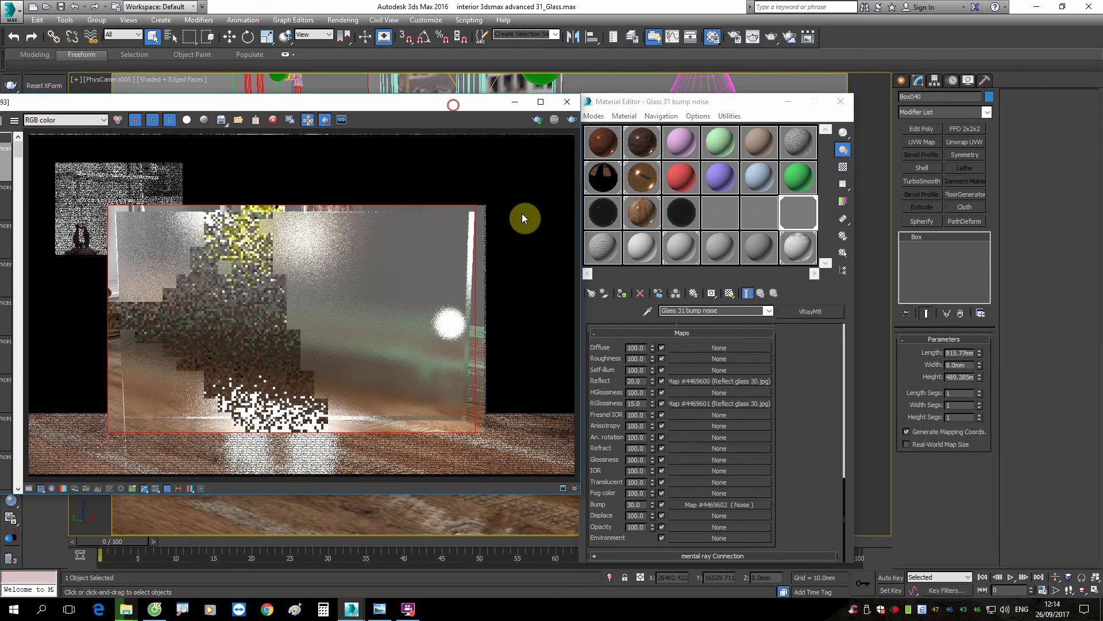
left_click(571, 120)
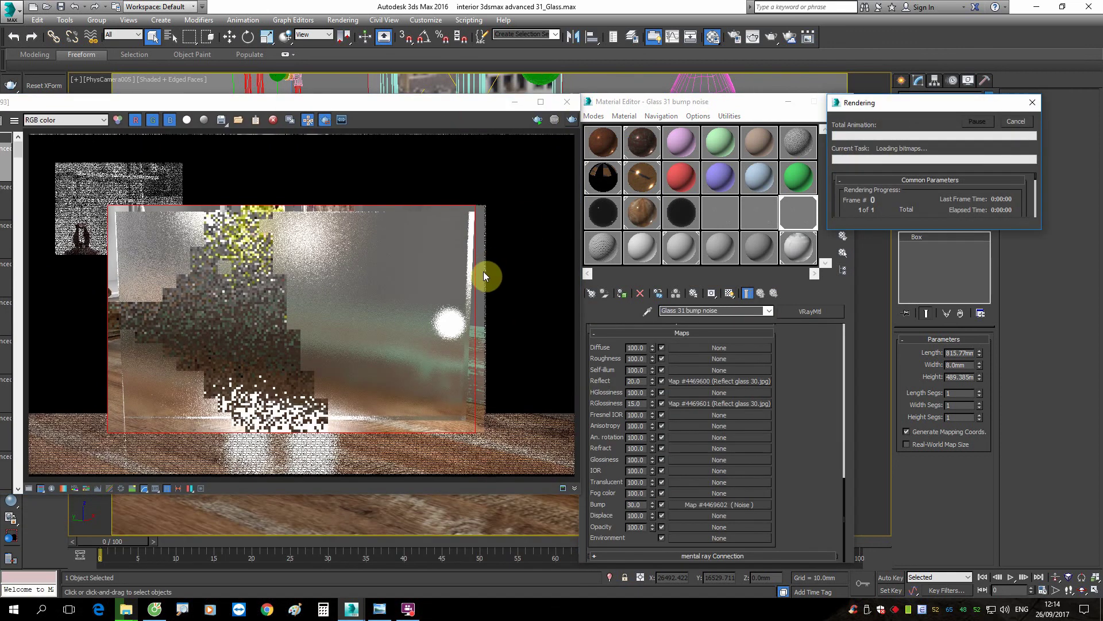
Step: Zoom into the in-progress render, then bring up the Wrinkled-Glass-Texture (1).jpg reference photo
left_click(409, 608)
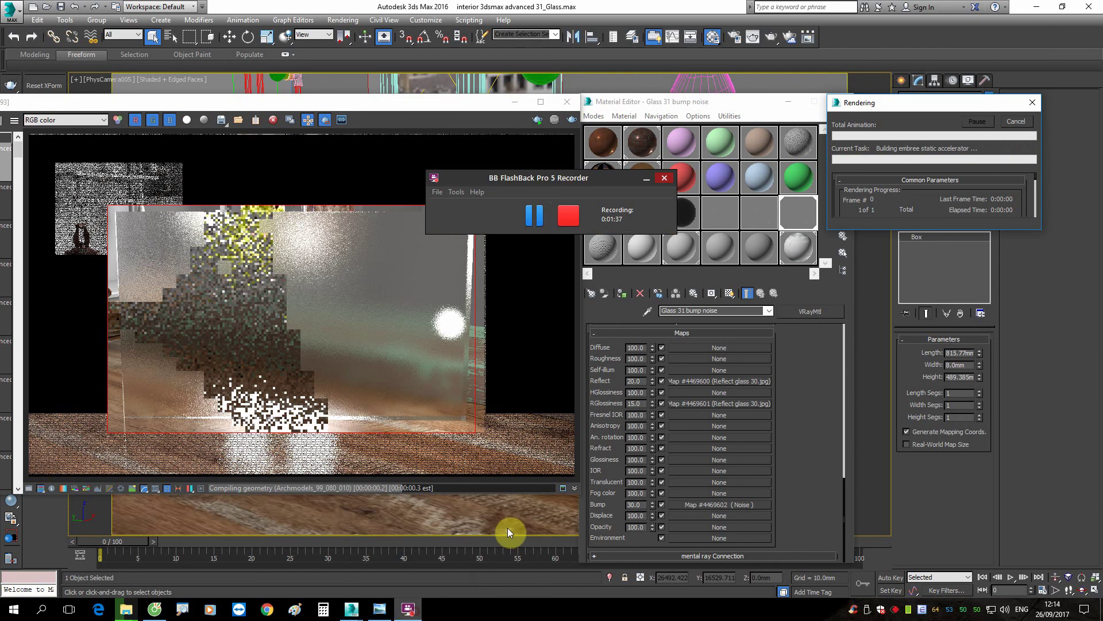
left_click_drag(557, 185, 718, 244)
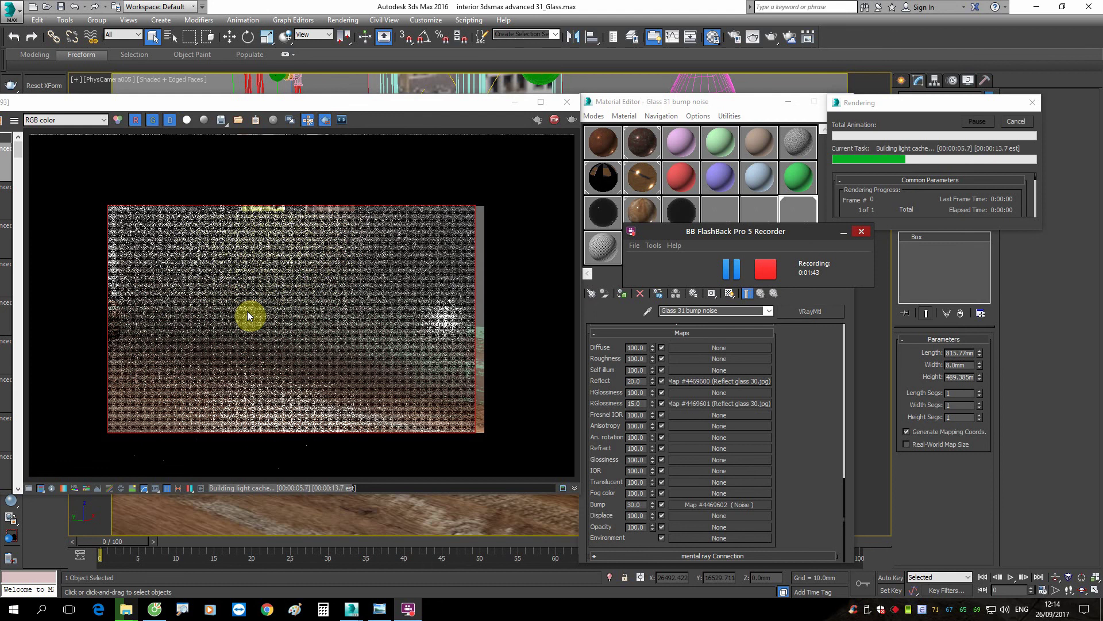
left_click(732, 269)
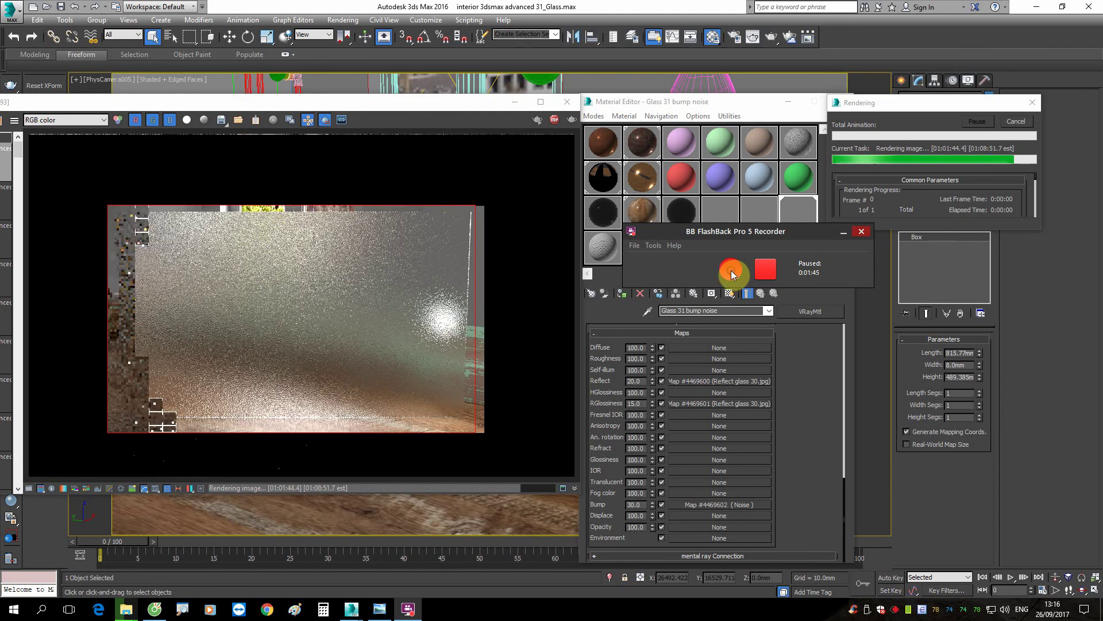
left_click(732, 270)
scroll(198, 363, "up", 2)
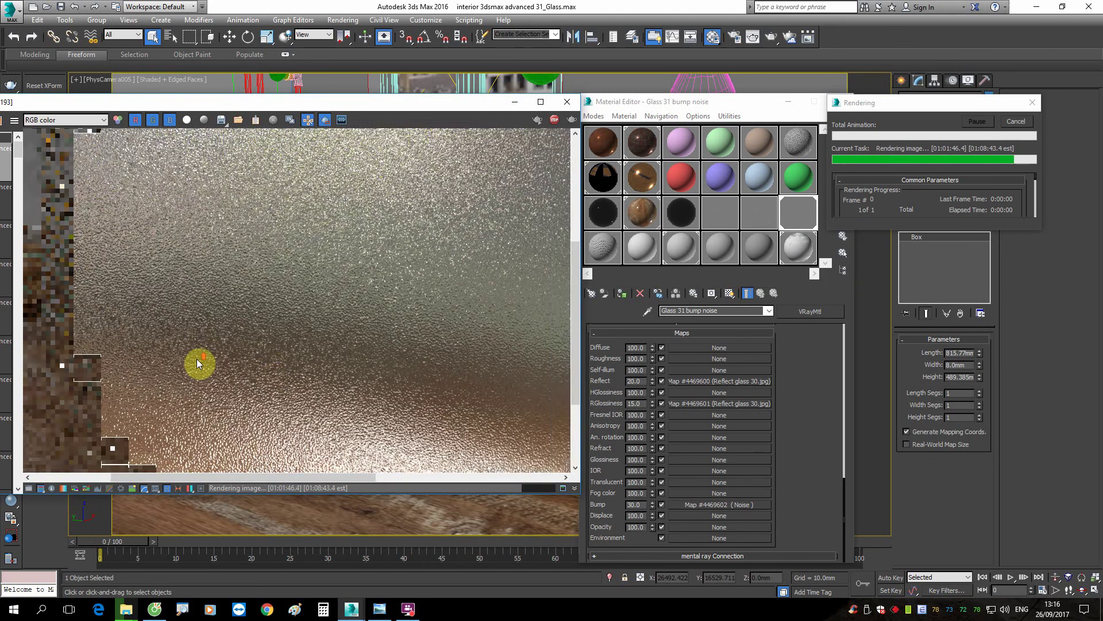
mouse_move(198, 363)
middle_mouse_down()
mouse_move(259, 313)
mouse_move(313, 299)
mouse_move(278, 364)
mouse_move(327, 337)
mouse_move(310, 345)
middle_mouse_up()
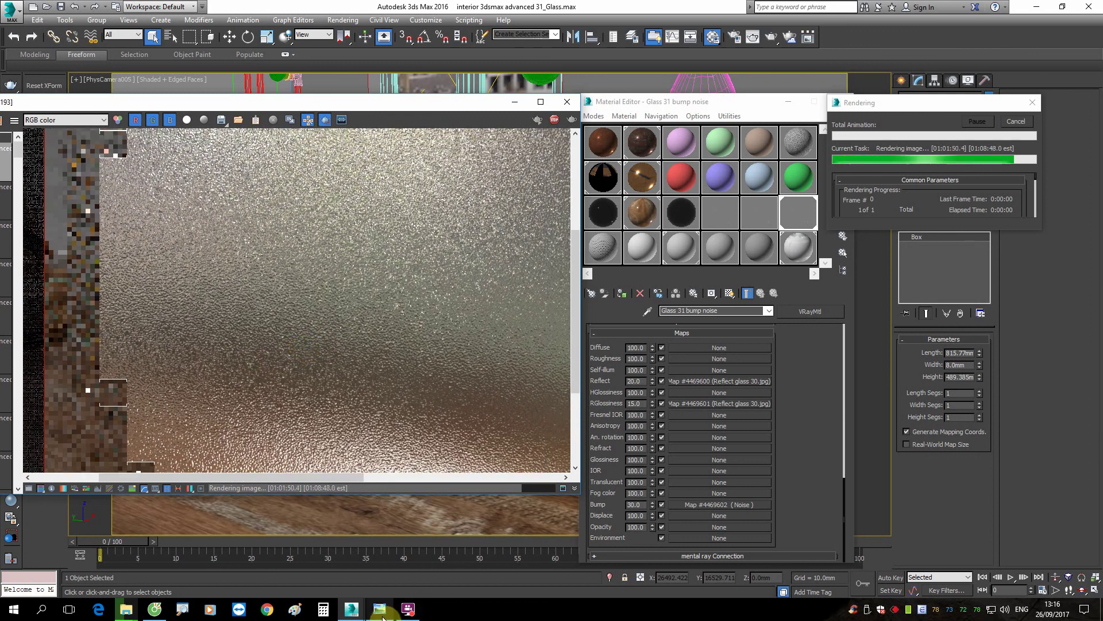
left_click(380, 610)
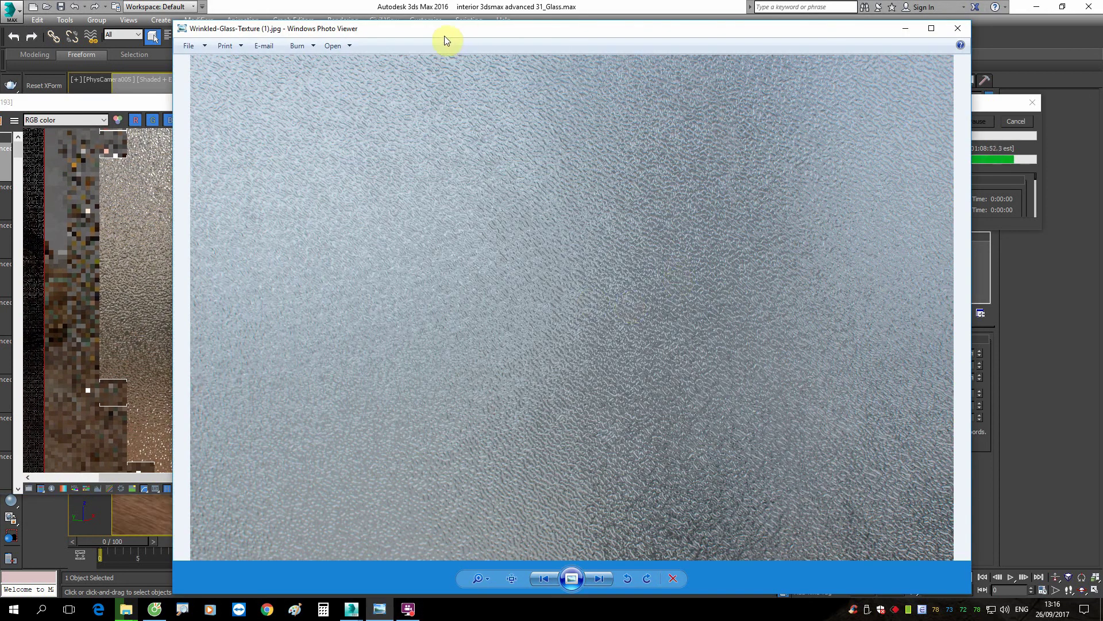
Step: Move the wrinkled-glass reference photo aside to compare, then minimize it to reveal the render
left_click_drag(444, 36, 675, 67)
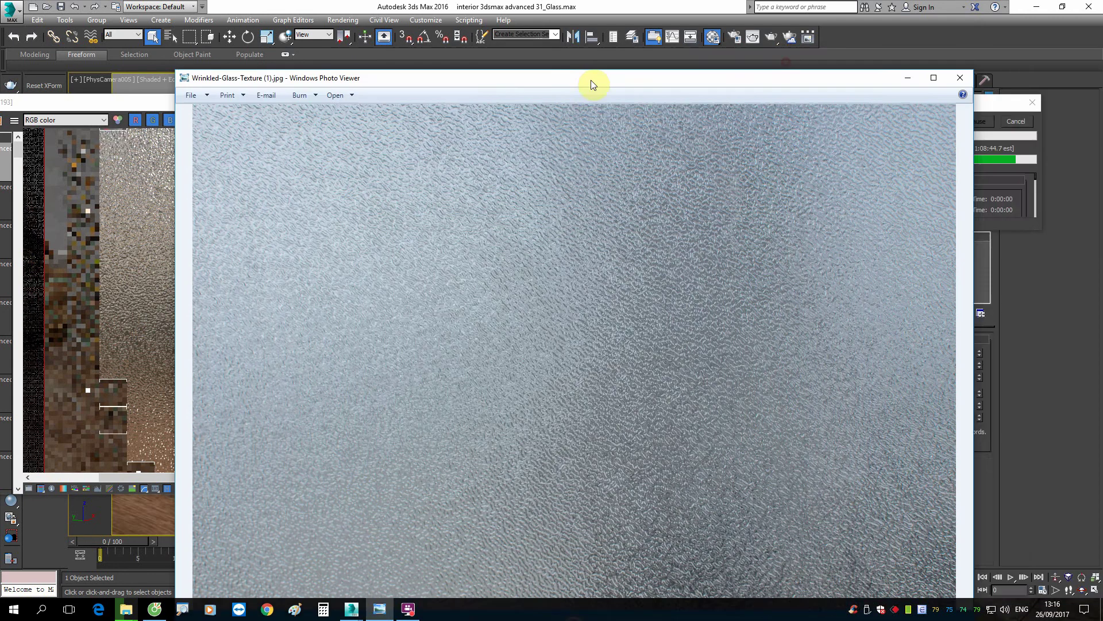
left_click_drag(781, 57, 627, 53)
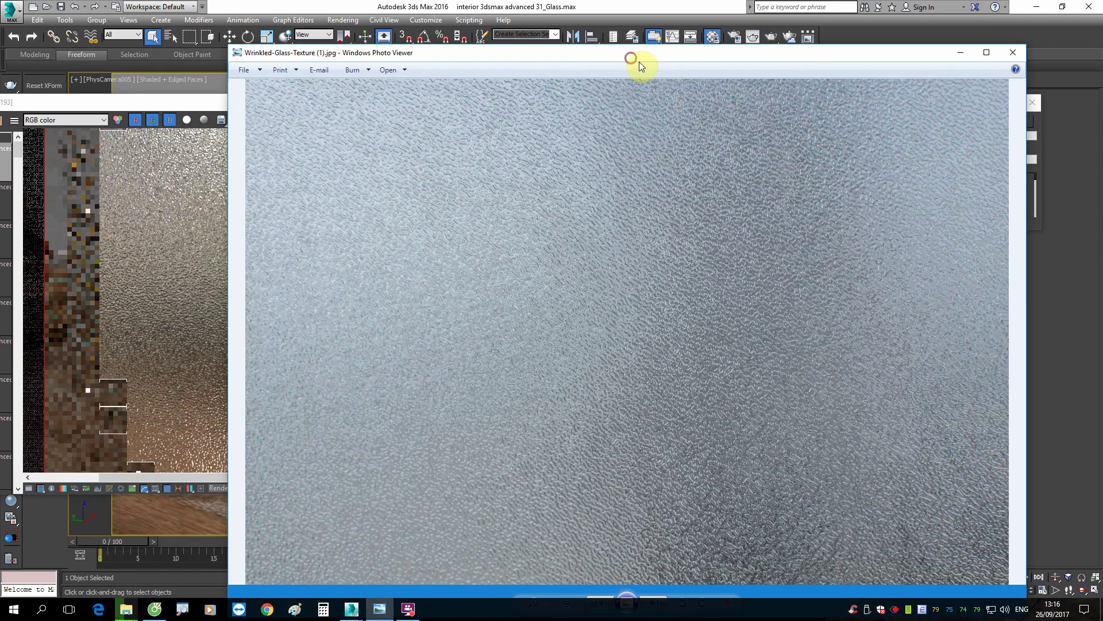
left_click(963, 50)
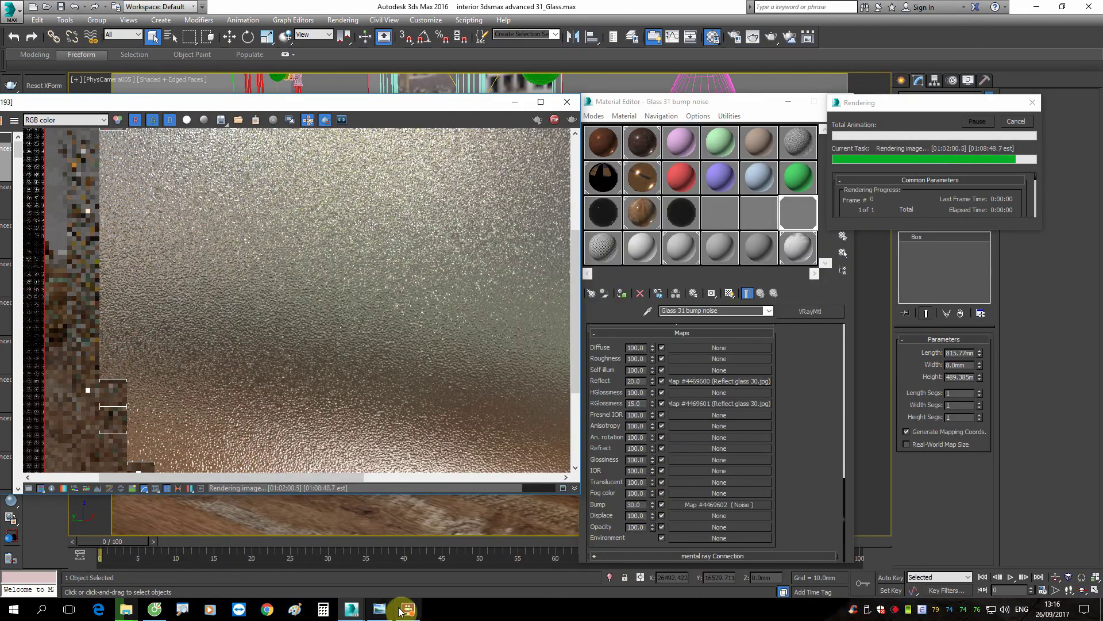